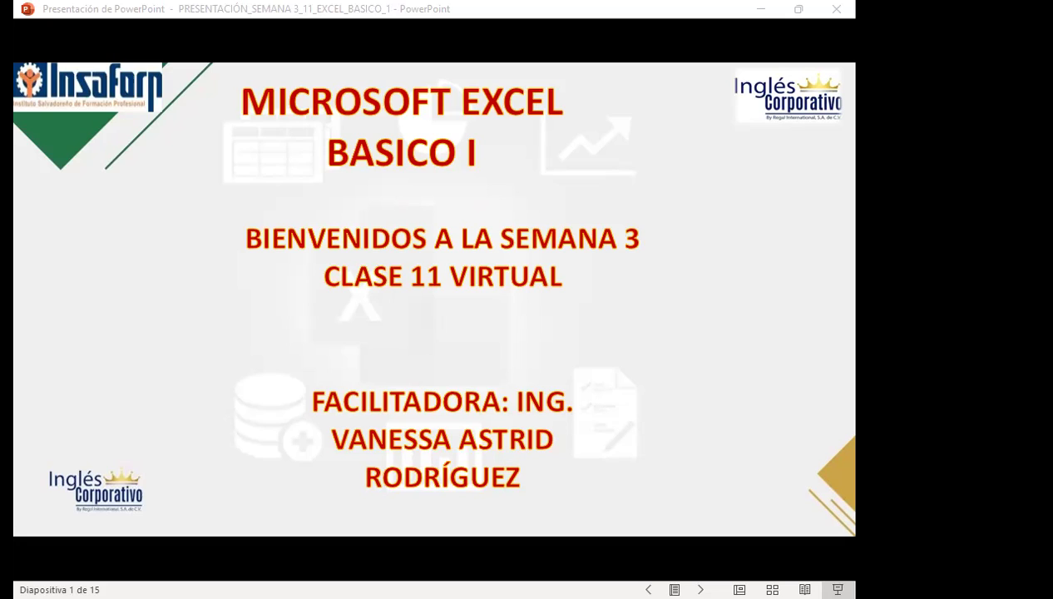
Step: Bring the PowerPoint window showing the Week 3 'Clase 11 Virtual' title slide into focus
click(644, 288)
click(96, 379)
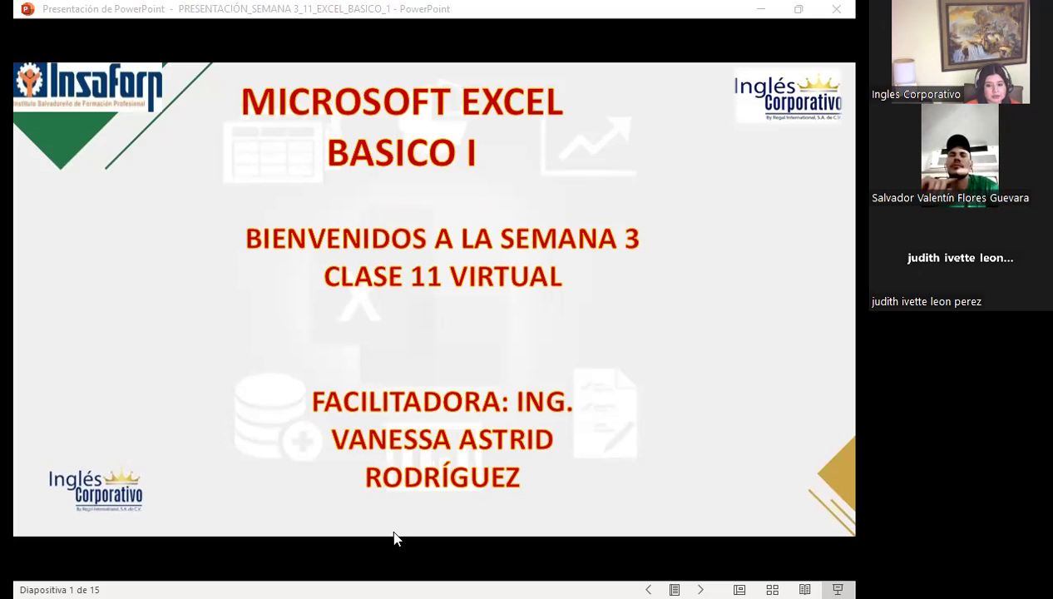
Step: Switch to Firefox and scroll the Excel Básico outline down to Sección 3's homework
key(alt+Tab)
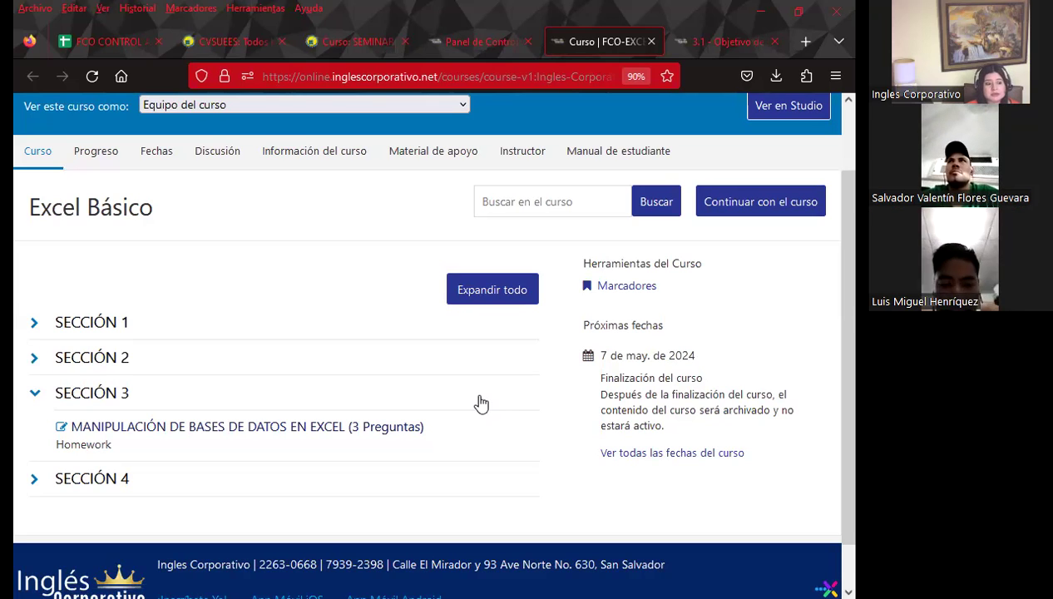
scroll(300, 434, down, 1)
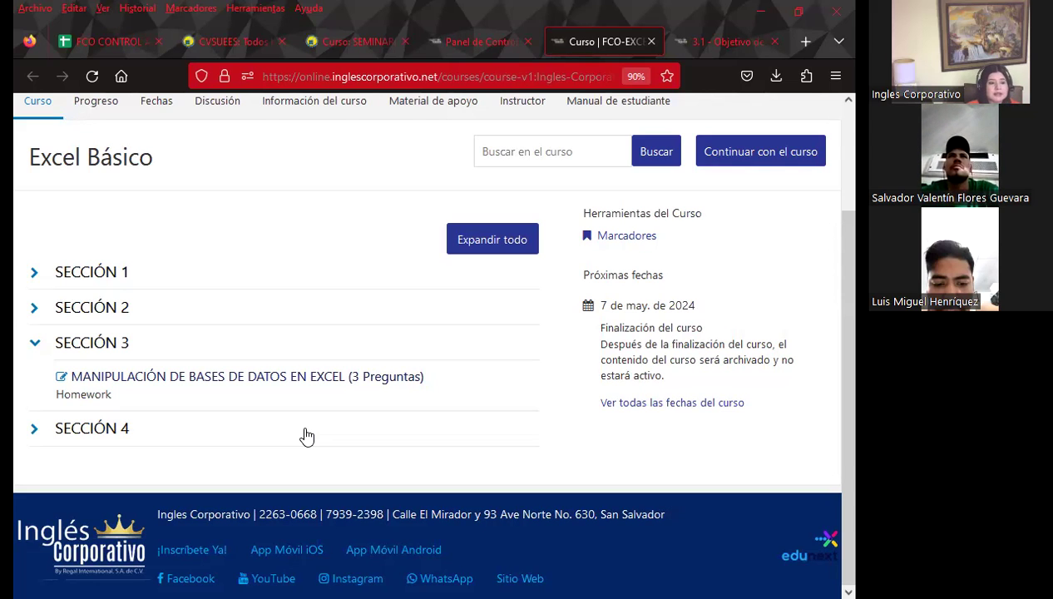
click(708, 35)
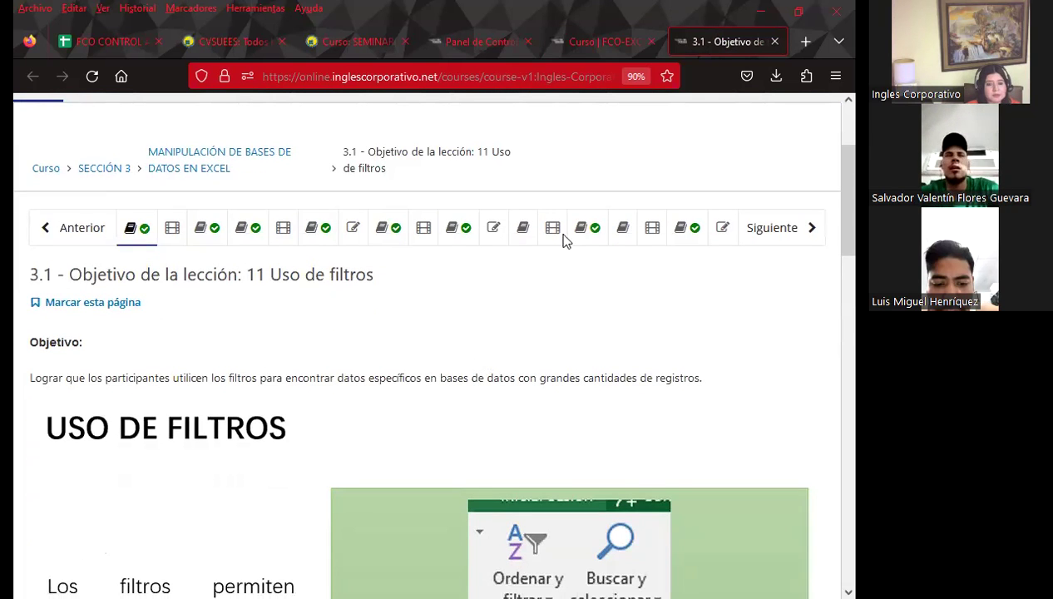
Step: Go from the Curso tab back to the '3.1 - Objetivo de la lección' tab and read the Uso de filtros lesson
click(582, 41)
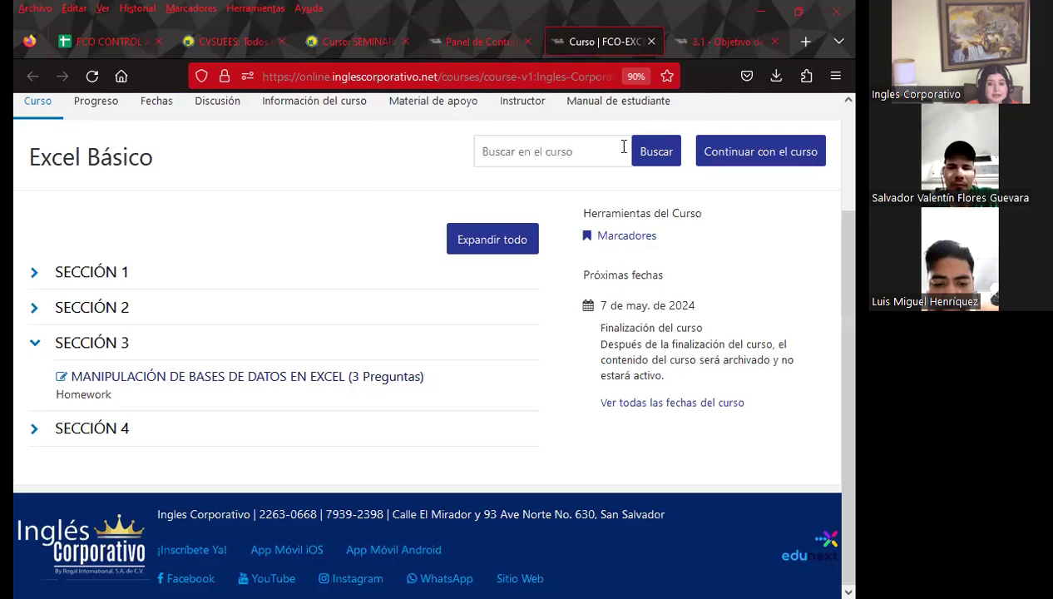
click(715, 43)
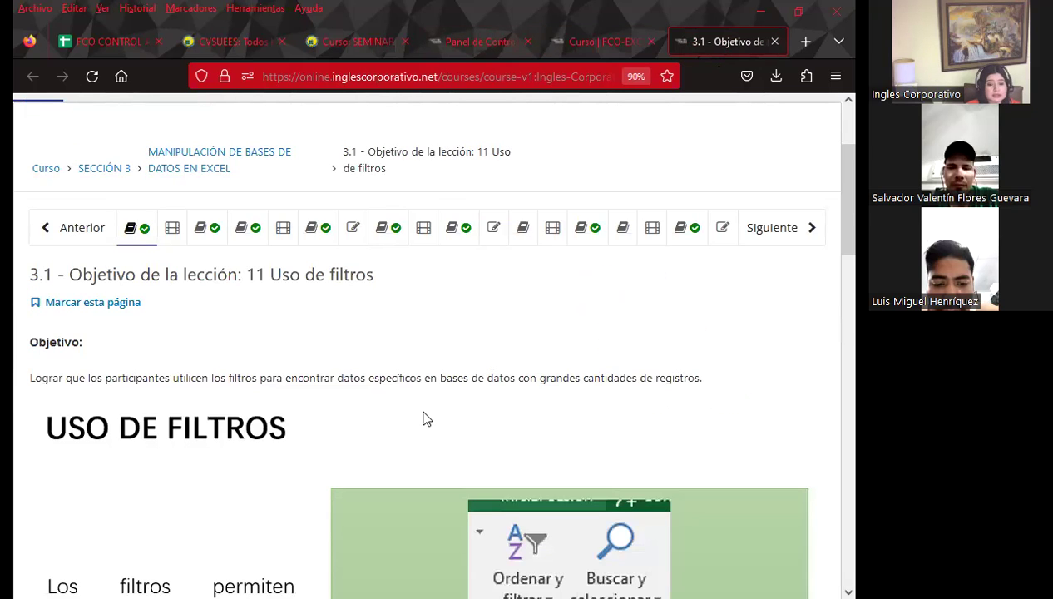
scroll(423, 418, down, 2)
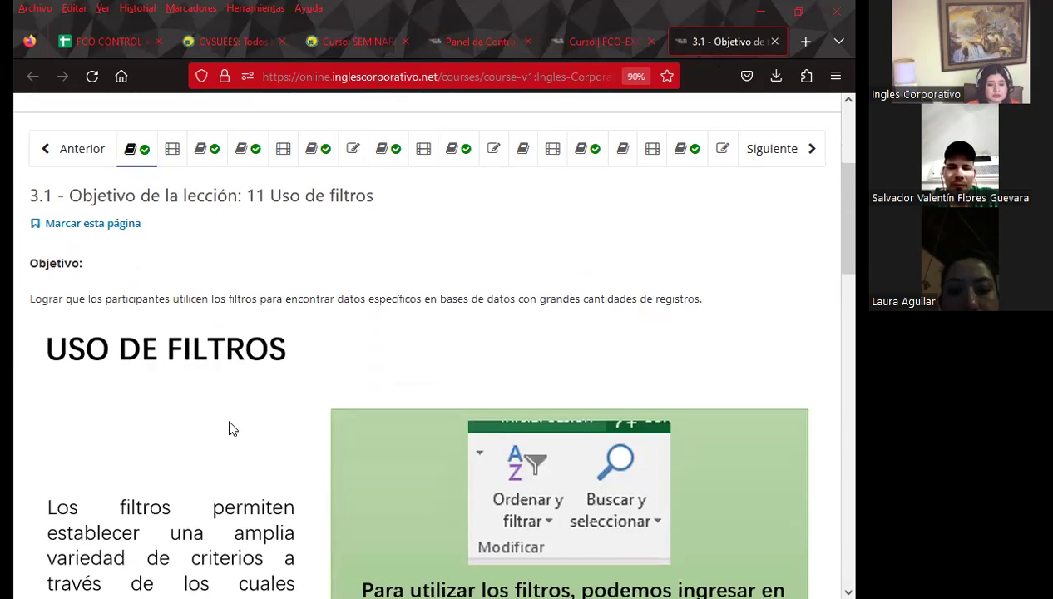
scroll(241, 428, down, 2)
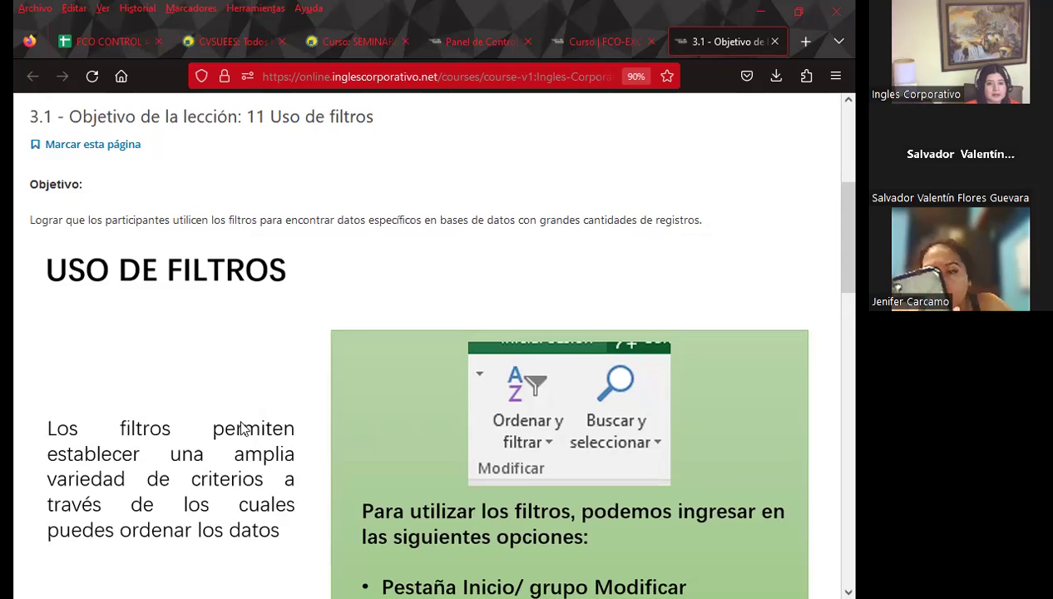
scroll(193, 325, up, 3)
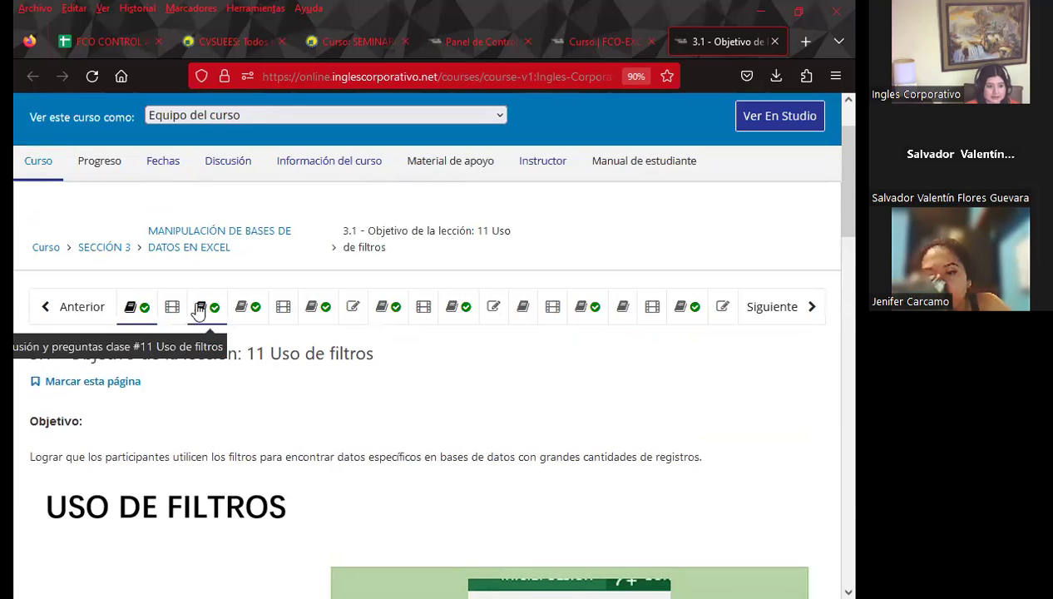
Step: Open the 'Foro de discusión clase #11' unit and scroll through its posts
click(207, 307)
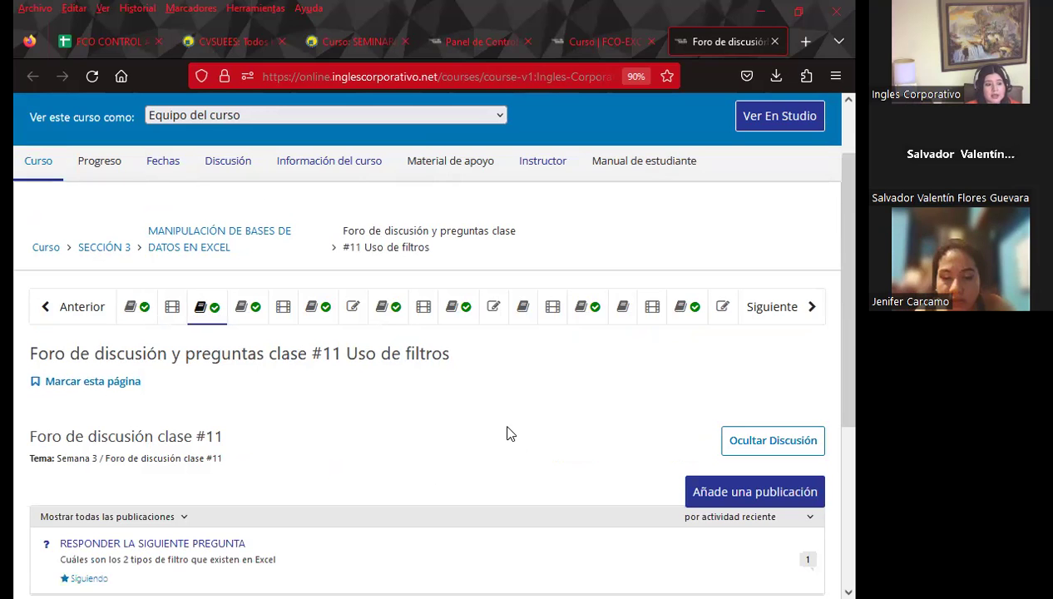
scroll(506, 432, down, 2)
scroll(510, 431, down, 2)
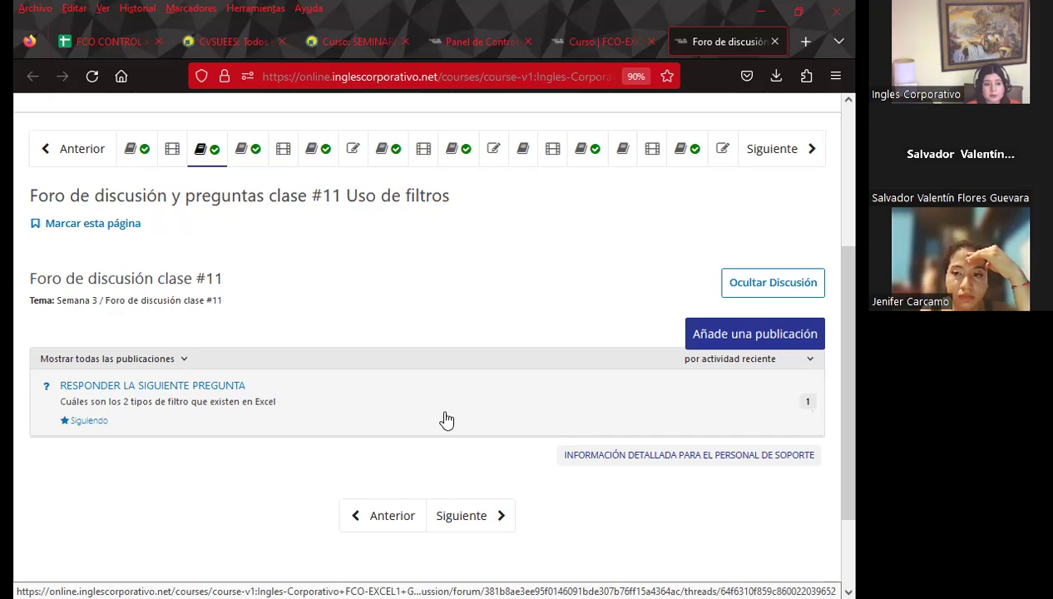
scroll(446, 401, up, 2)
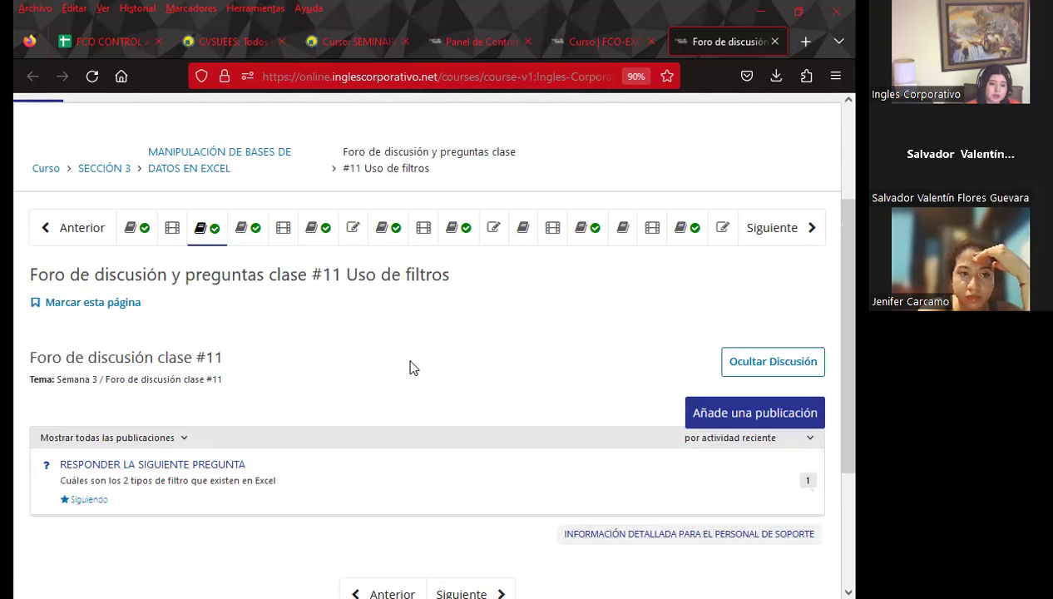
scroll(403, 366, down, 2)
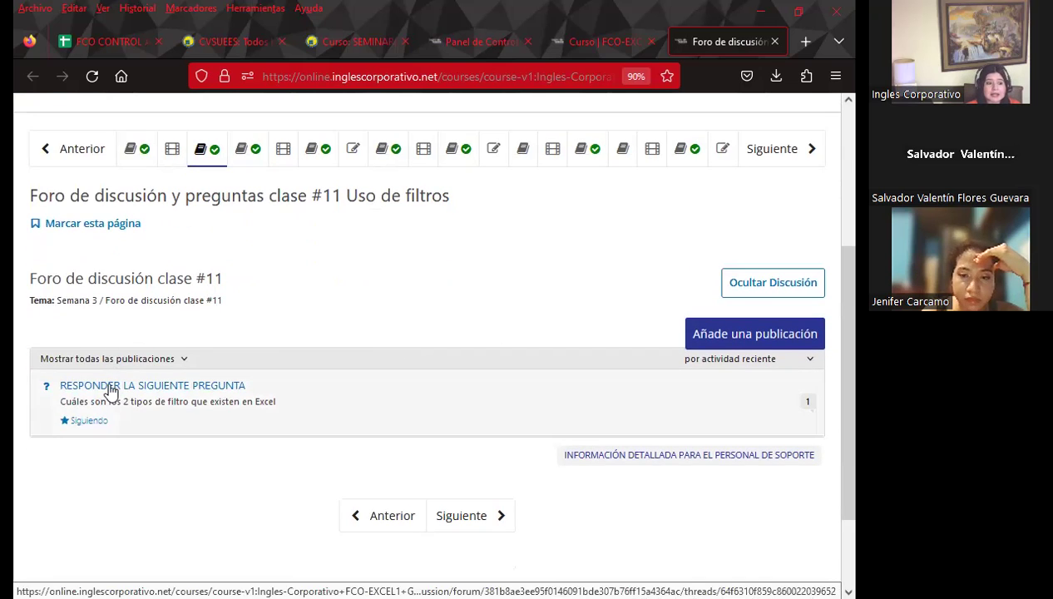
Step: Open the question thread on Excel's two filter types and start a reply in its editor
click(115, 393)
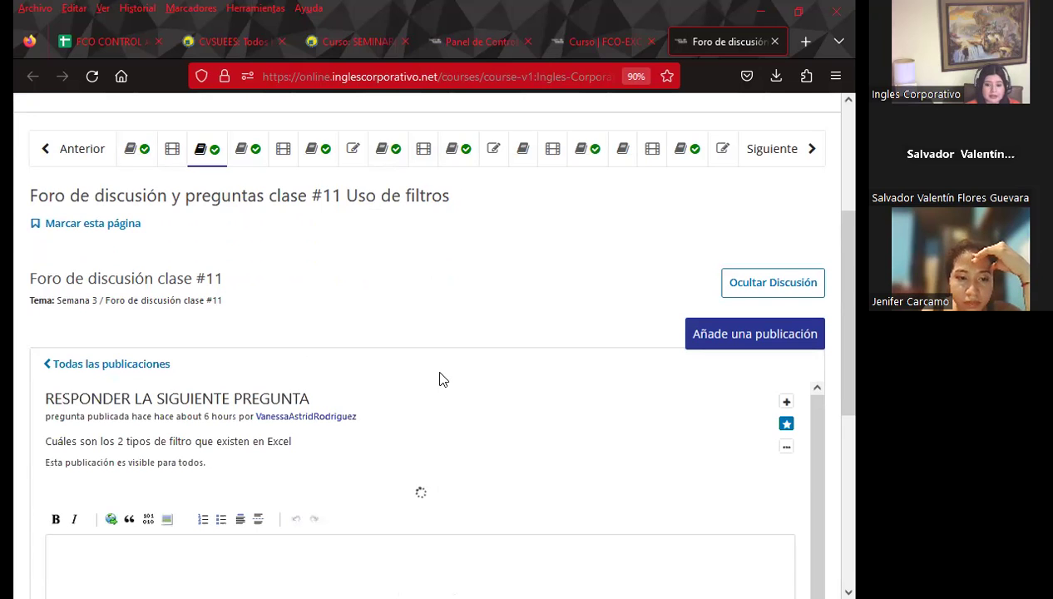
scroll(424, 367, down, 2)
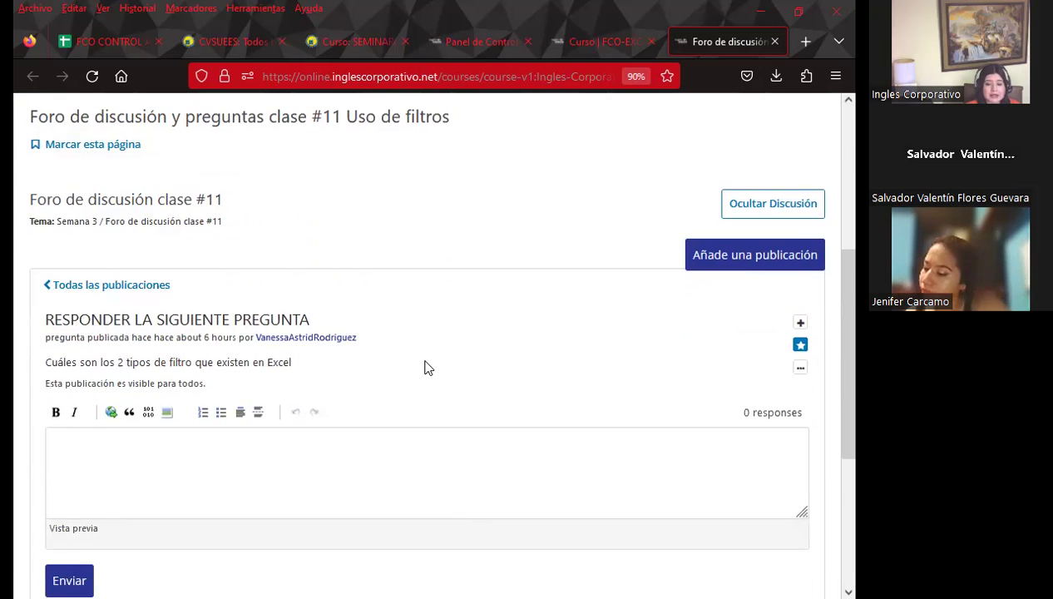
scroll(428, 362, down, 2)
click(115, 378)
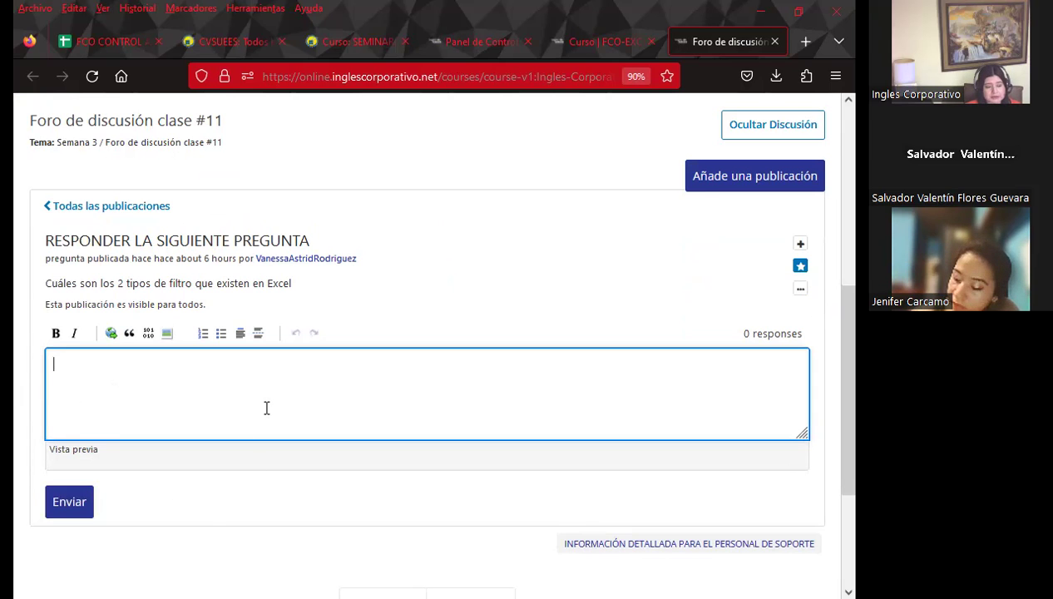
scroll(271, 416, up, 2)
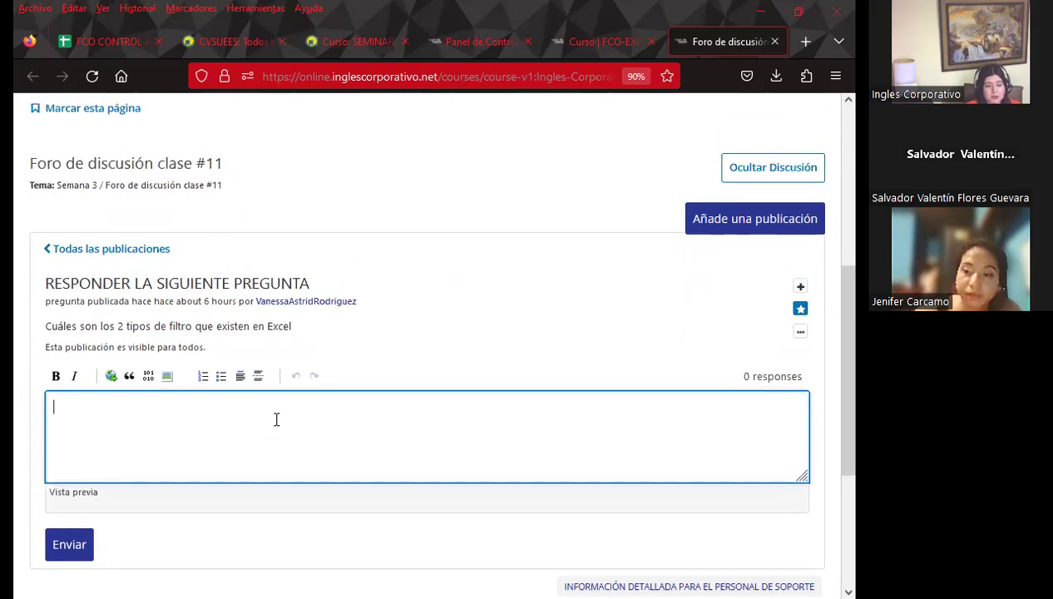
Step: Scroll back up the forum page before returning to the presentation
scroll(397, 399, up, 2)
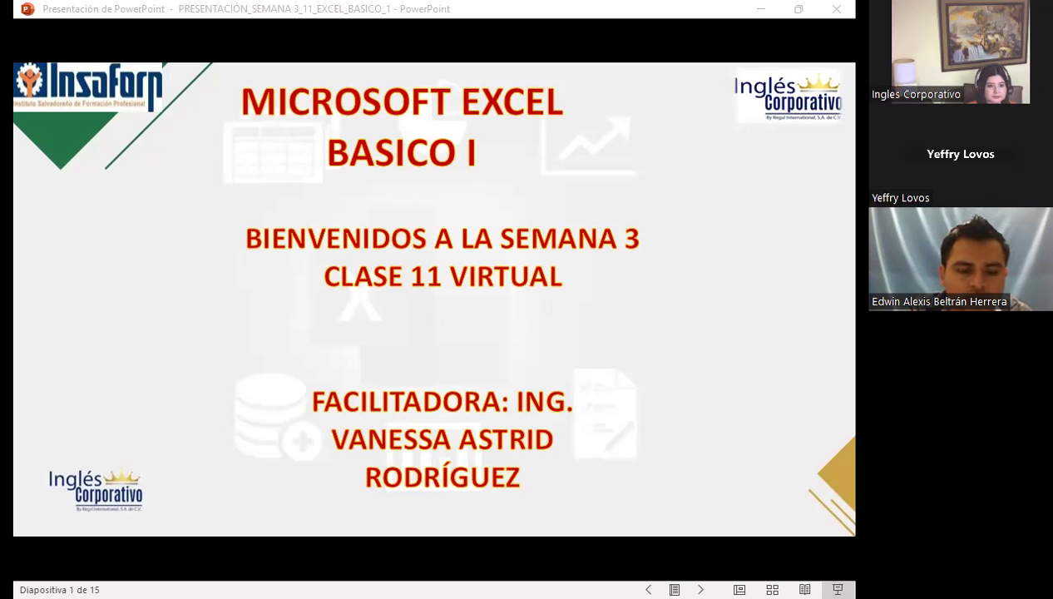
Step: Advance the slideshow two slides to slide 3, the AGENDA
click(571, 402)
click(587, 409)
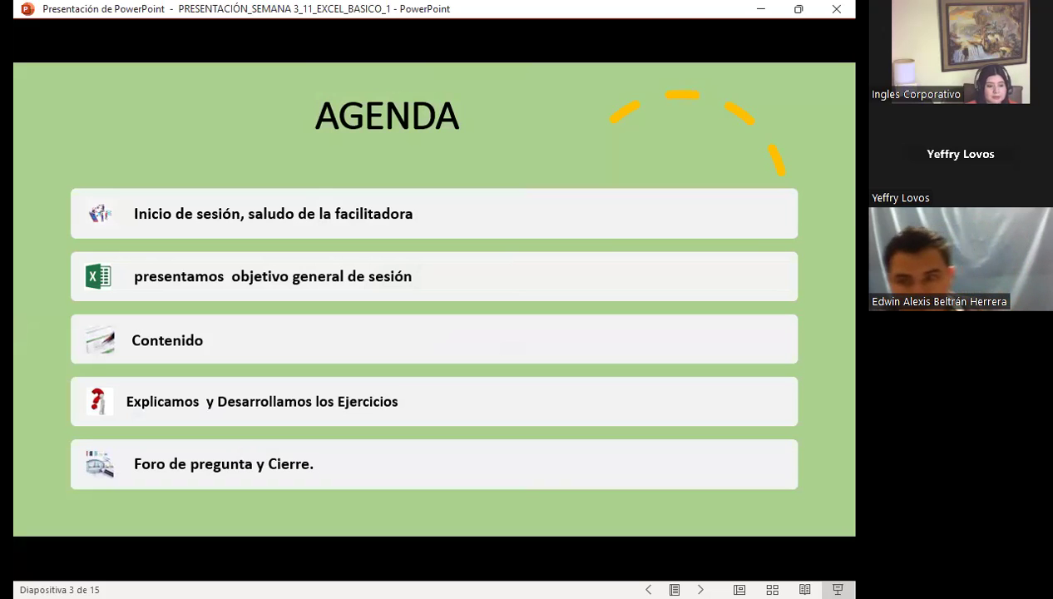
Step: Advance to slide 4, the general objective on using filters in large databases
click(552, 223)
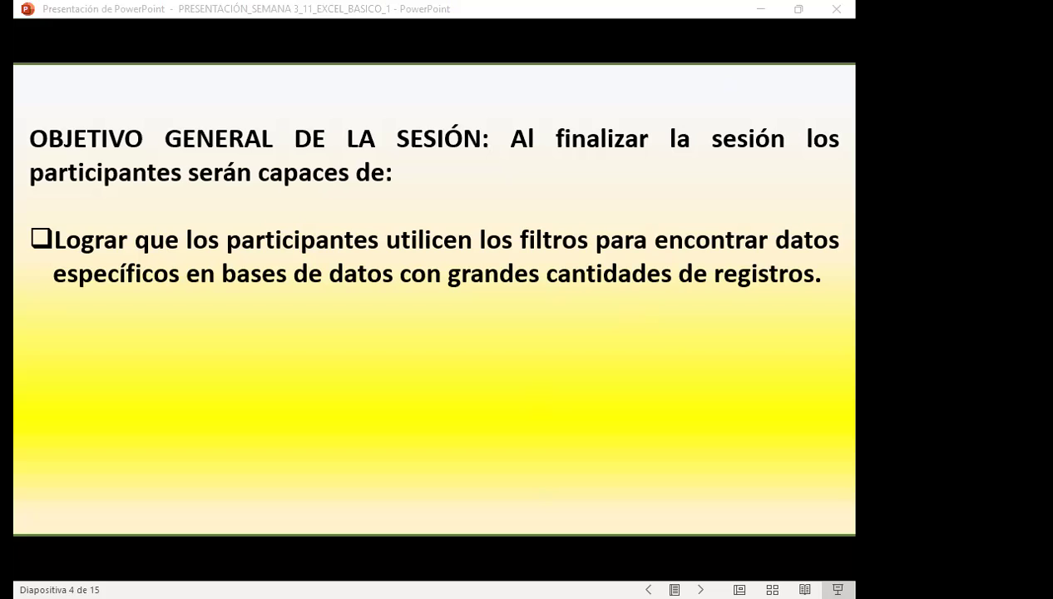
Step: Refocus the presentation and advance to slide 5, 'USO DE FILTROS'
click(669, 344)
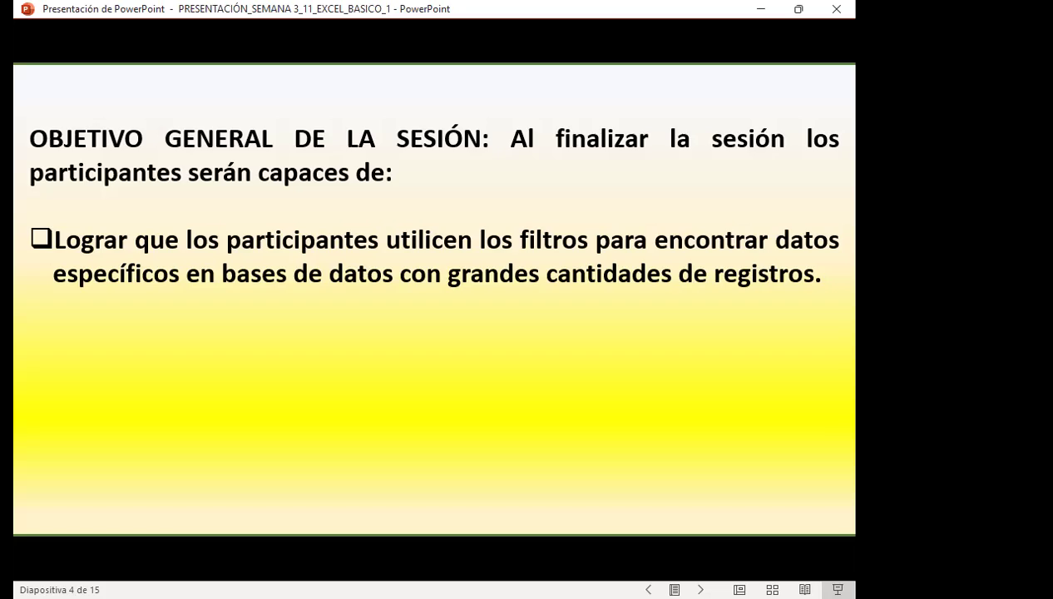
key(Right)
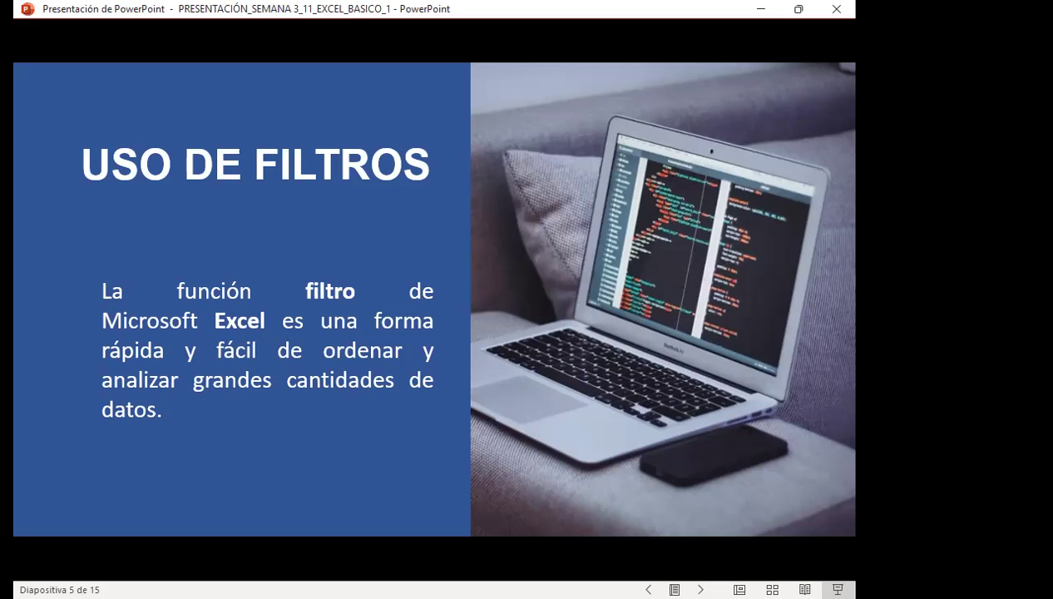
Step: Advance to slide 6, 'Auto Filtros', with its filter-list picture
key(Right)
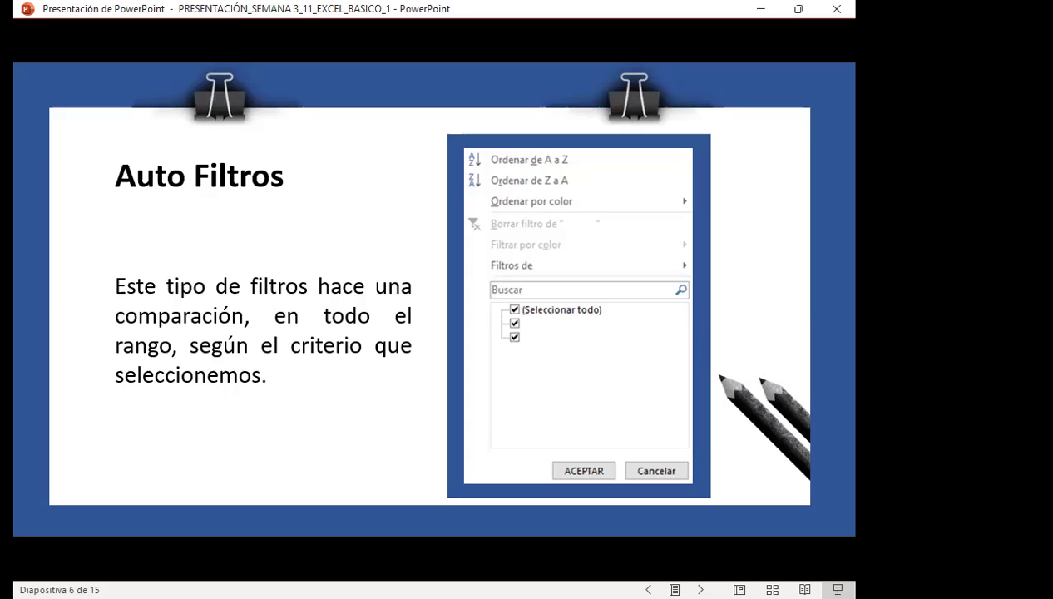
Step: Advance to slide 7, listing where to access Excel's filters
key(Right)
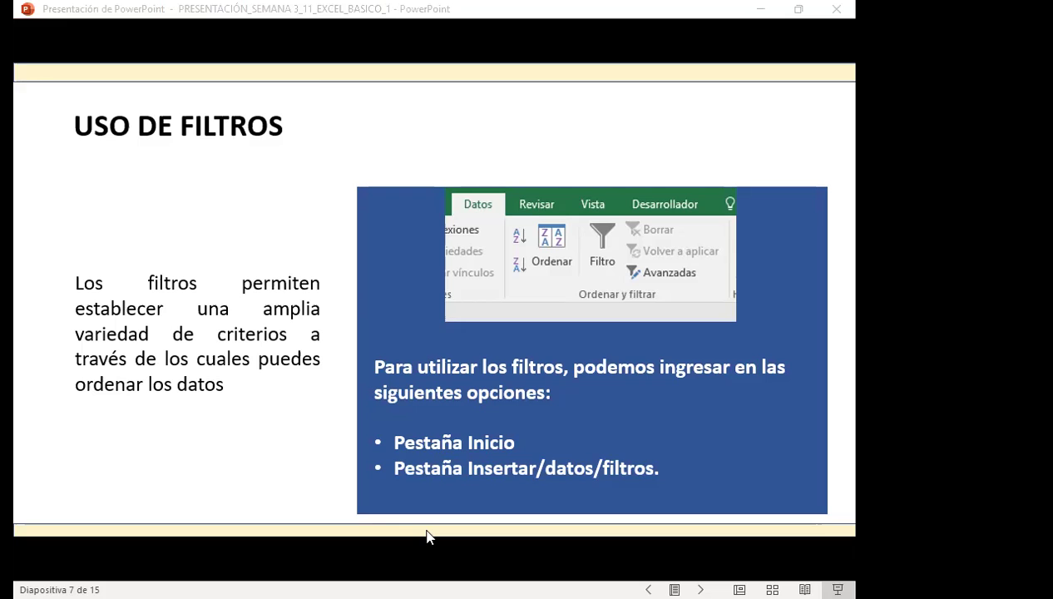
key(alt+Tab)
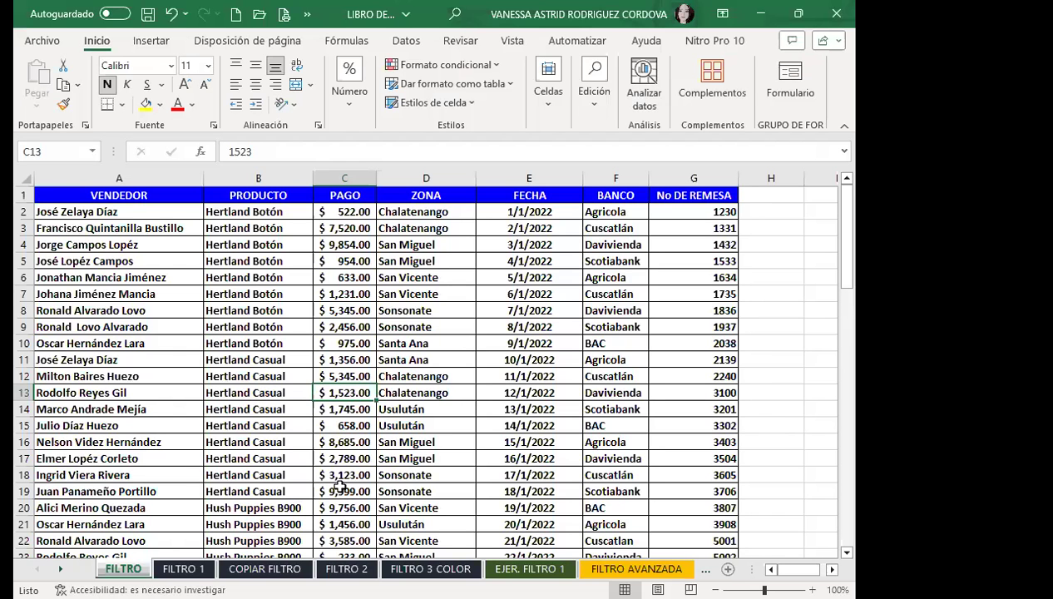
scroll(387, 382, down, 3)
scroll(350, 399, down, 6)
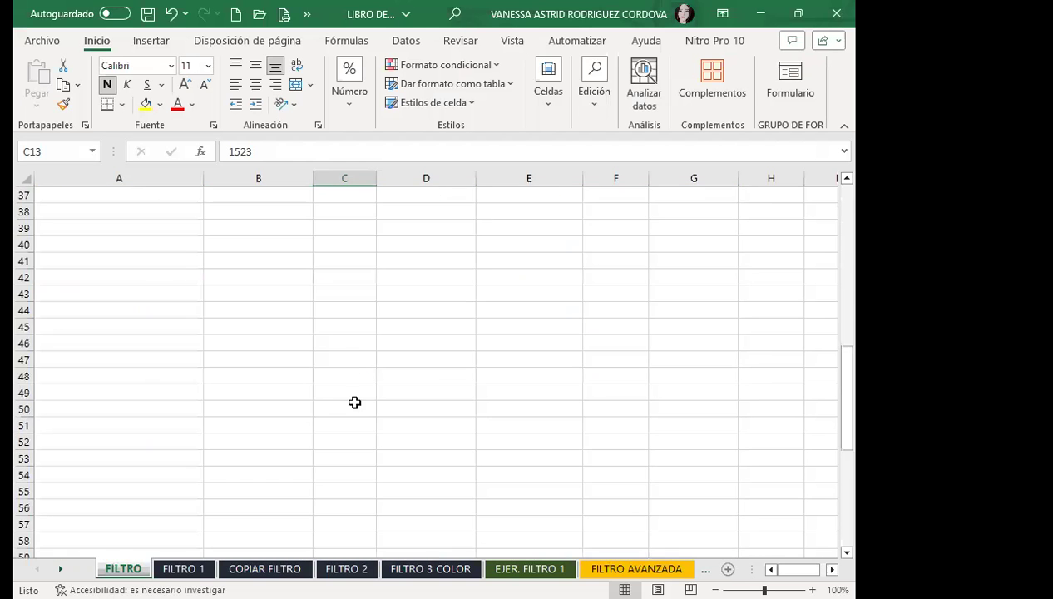
scroll(358, 356, up, 1)
scroll(245, 358, up, 3)
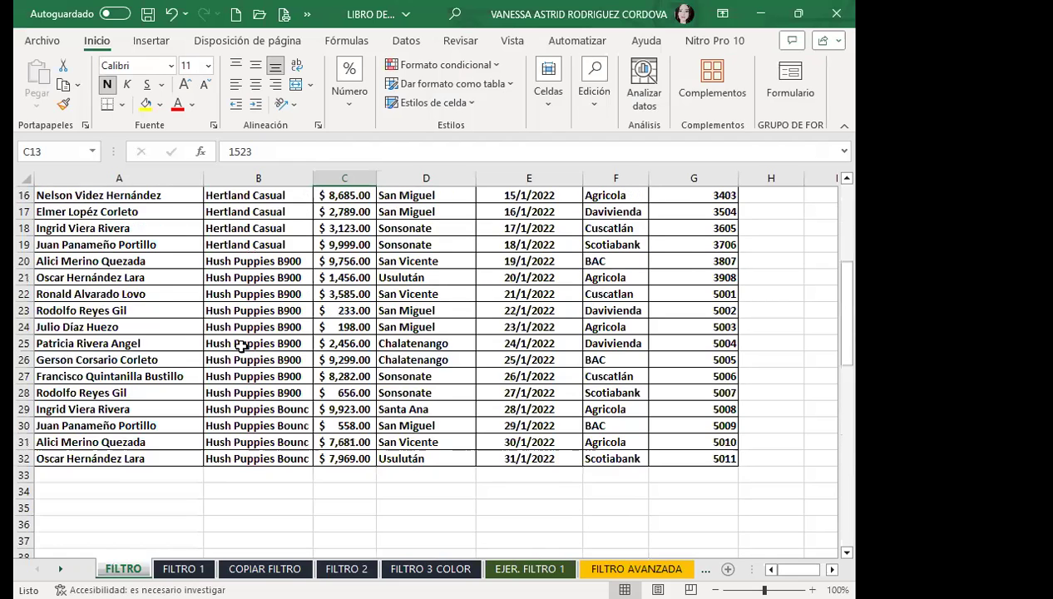
scroll(242, 342, up, 3)
scroll(241, 343, up, 2)
click(216, 310)
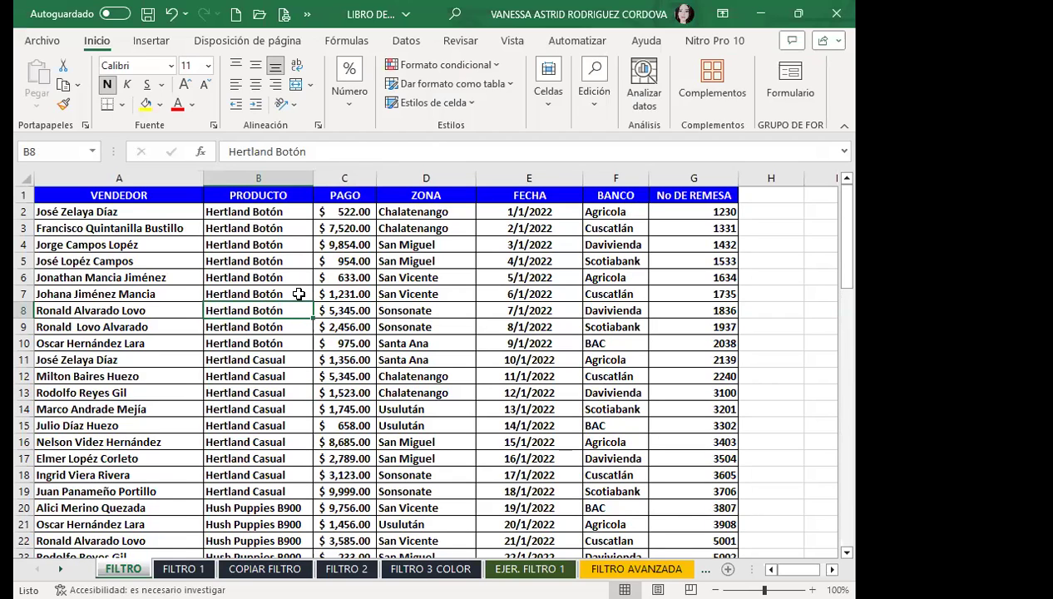
click(239, 277)
click(180, 275)
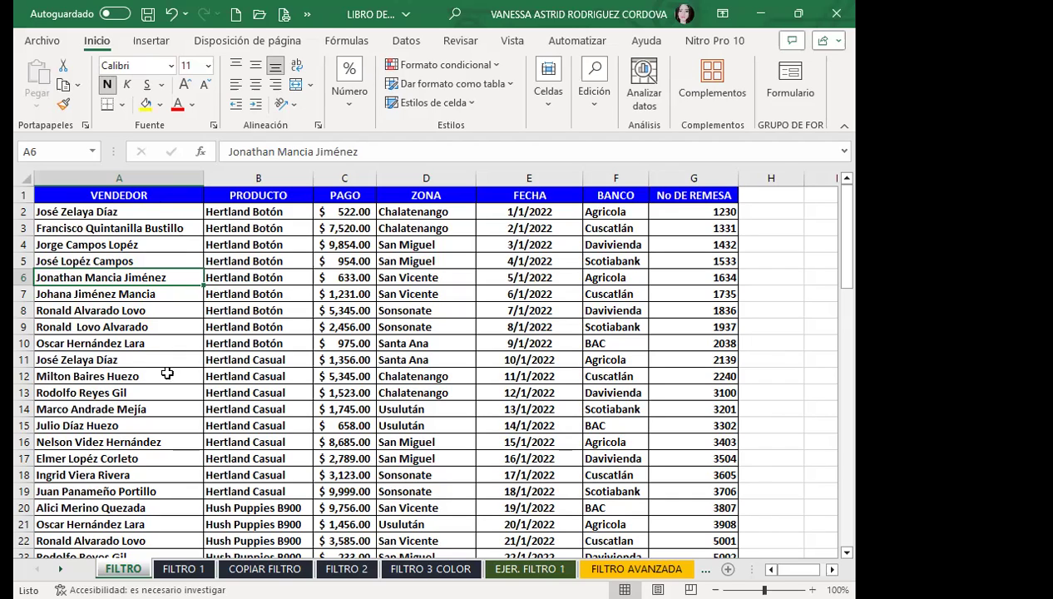
click(270, 288)
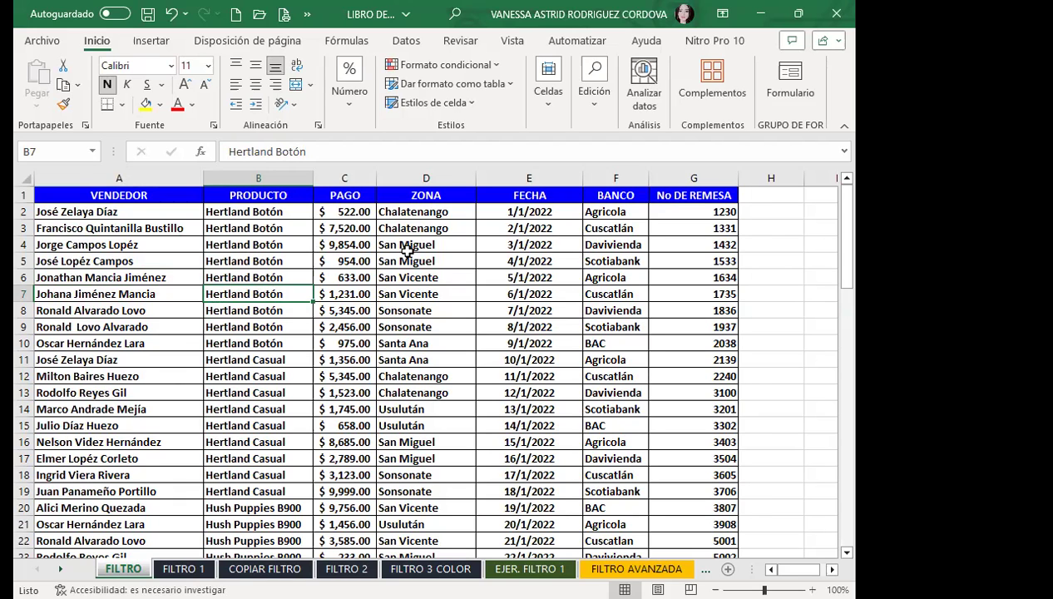
Step: Select empty cell I9 beside the table and bring up the Datos ribbon tools
scroll(765, 502, right, 3)
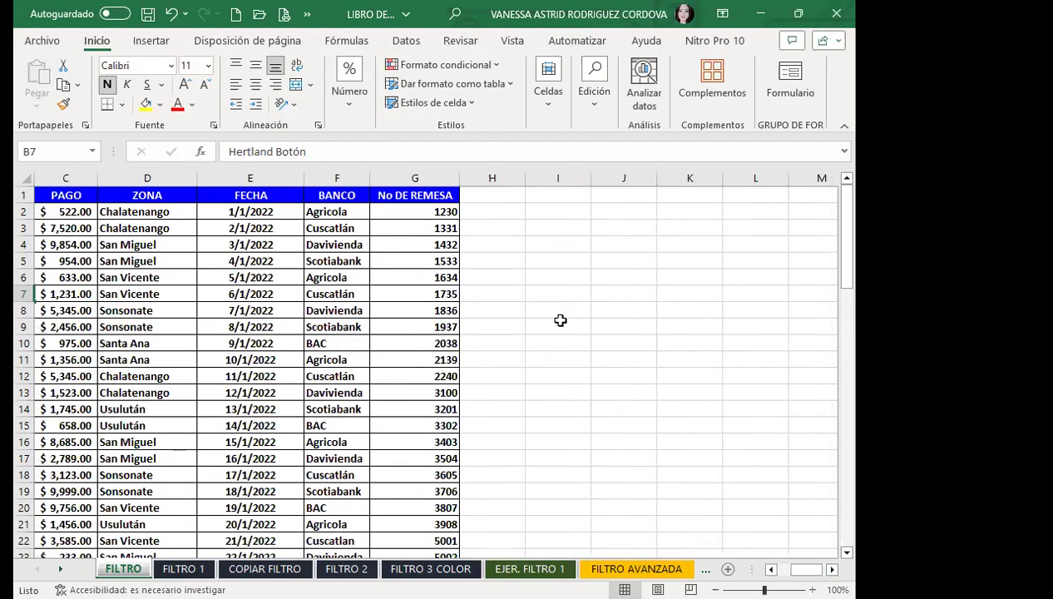
click(559, 324)
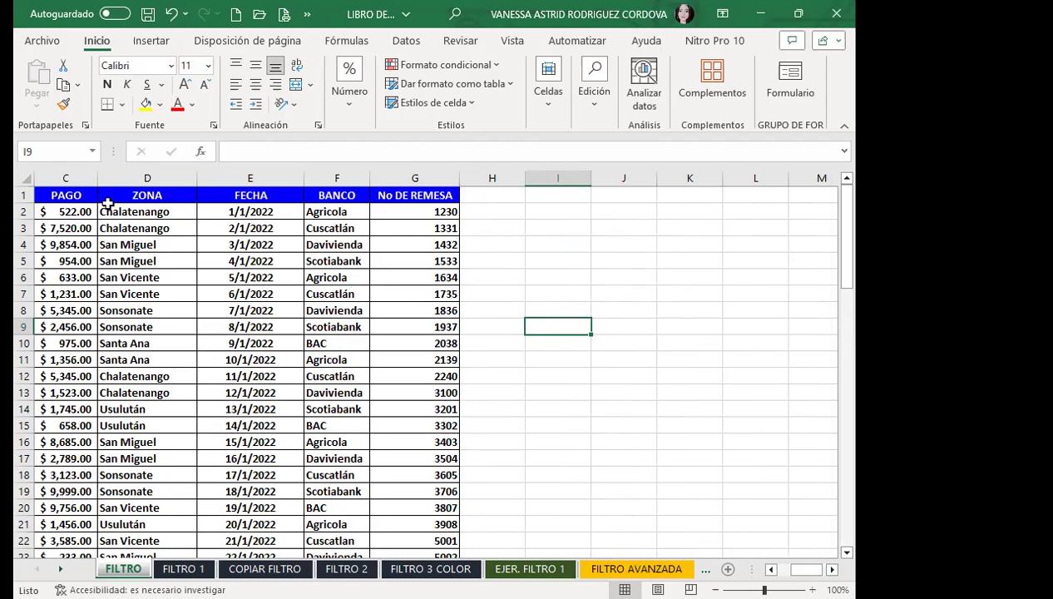
click(402, 43)
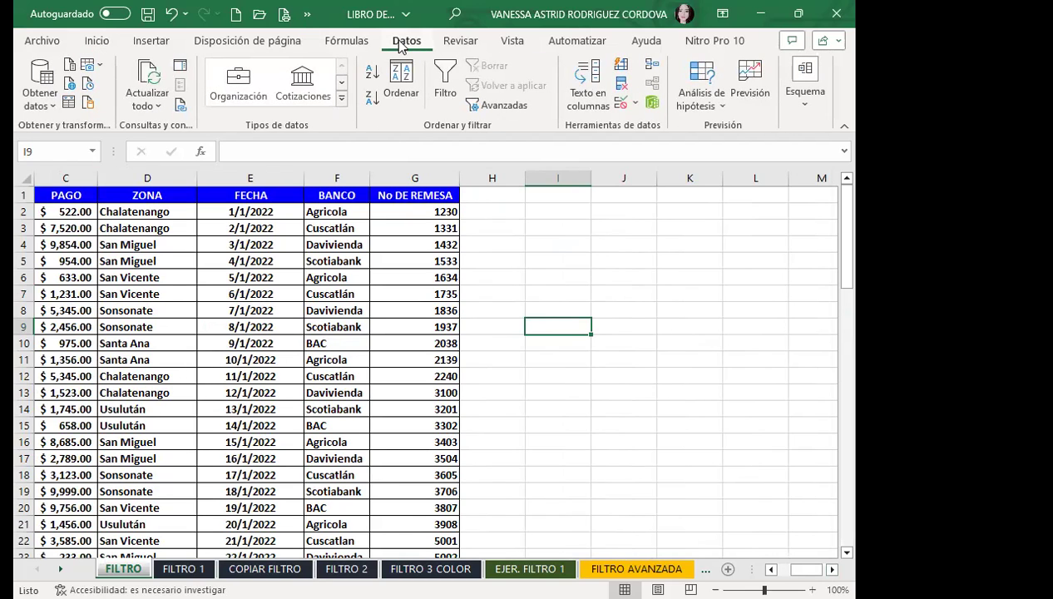
click(445, 77)
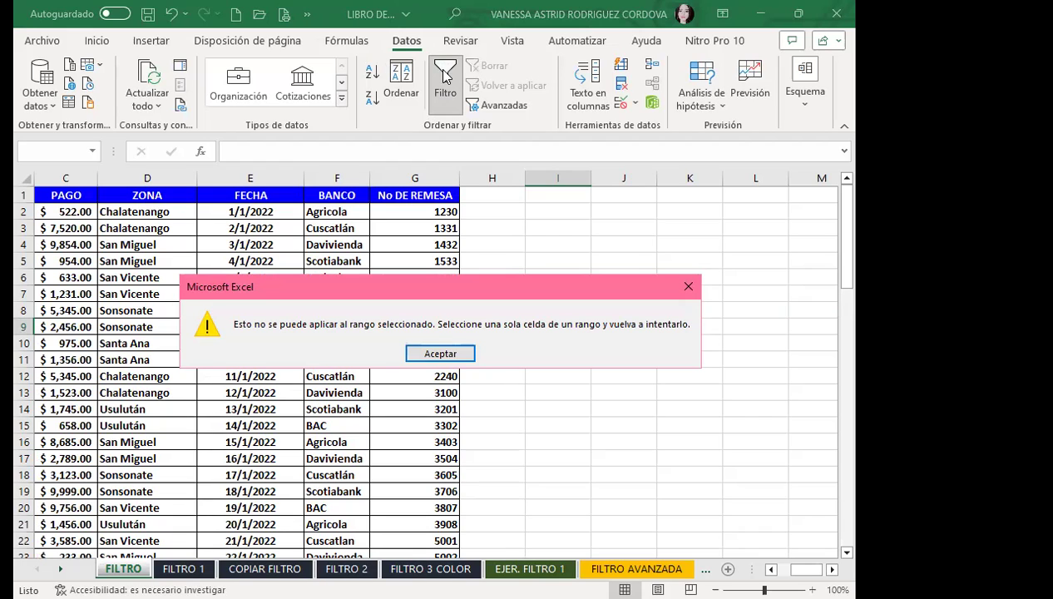
click(689, 289)
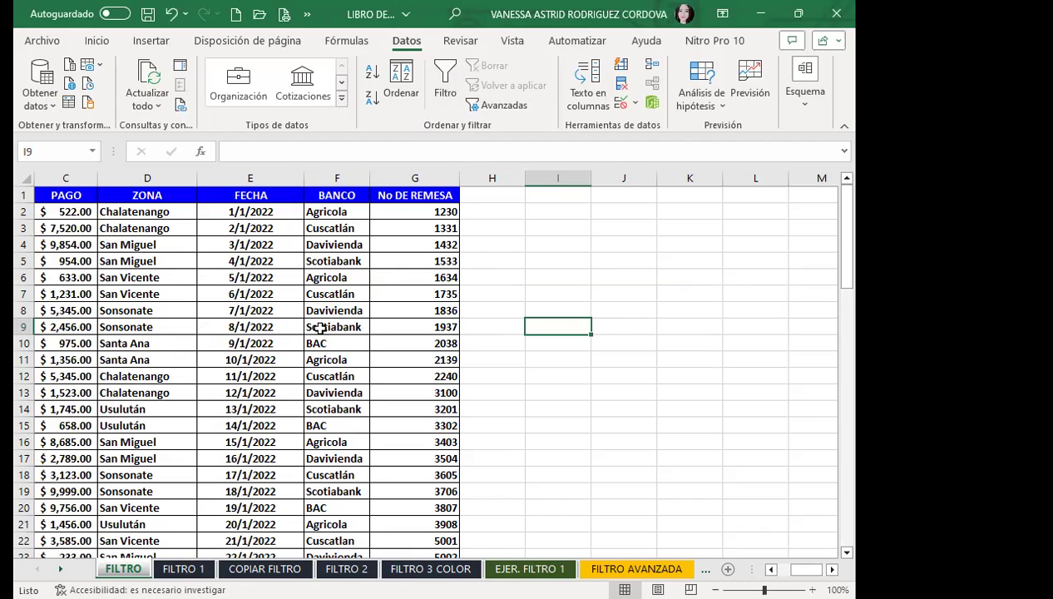
Step: Try selecting cells around the table: H1, I5, the Scotiabank cell, column H, I6, F5:F6, E12
click(503, 189)
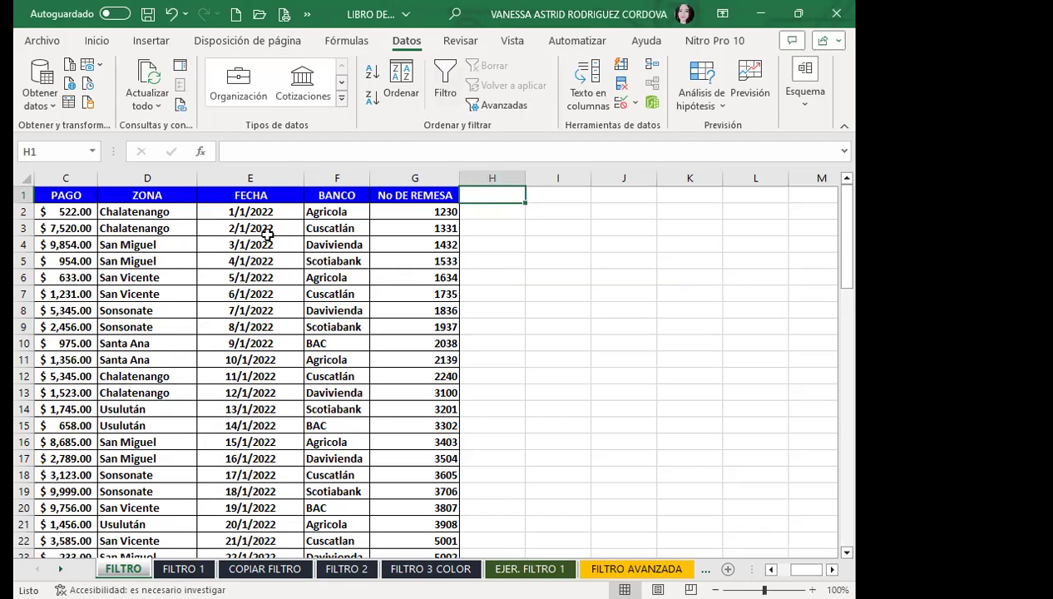
click(568, 261)
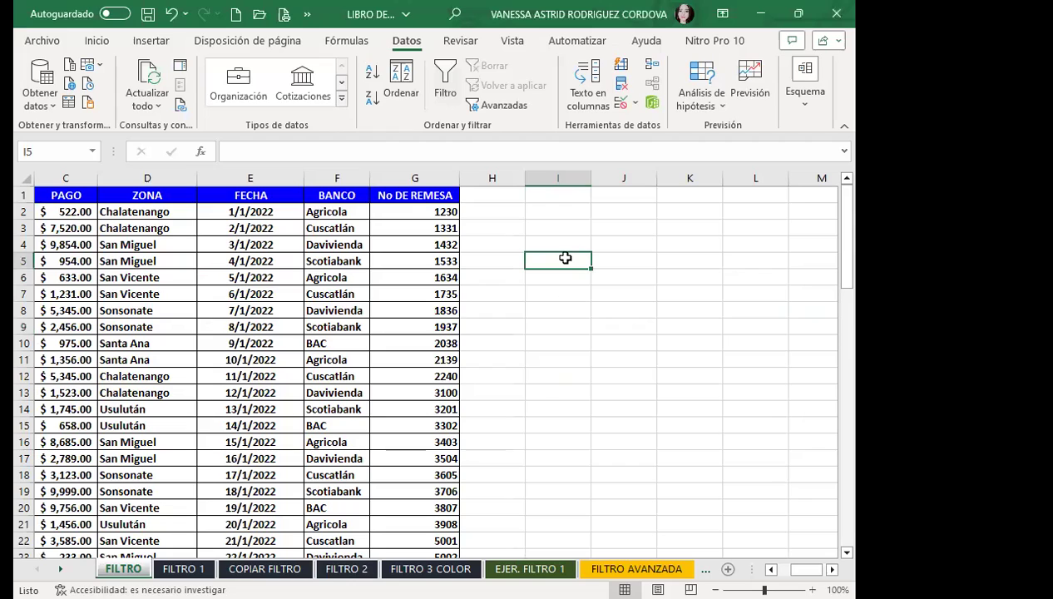
click(314, 264)
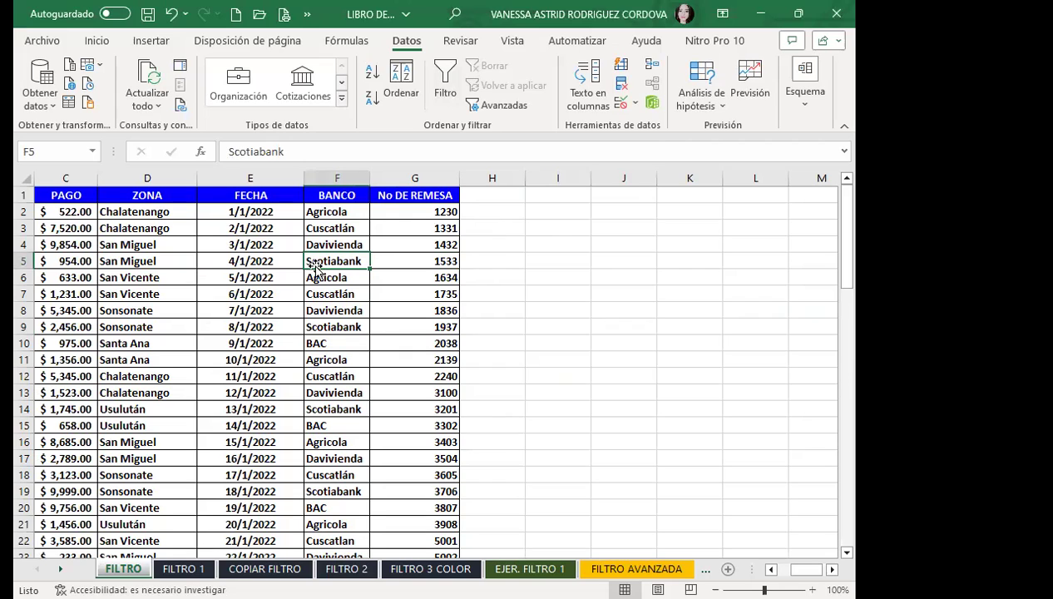
click(501, 176)
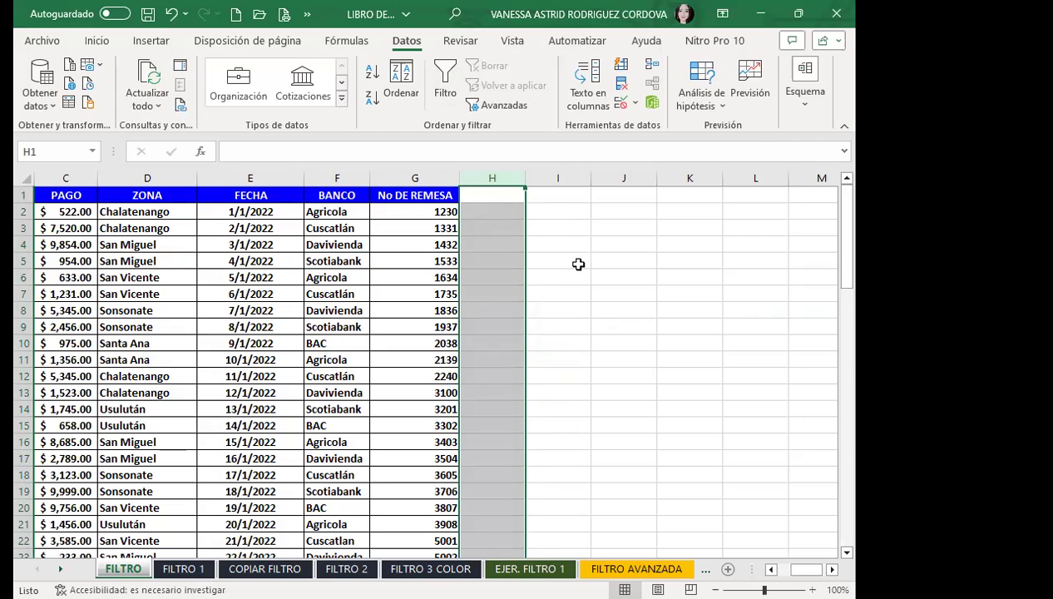
click(555, 272)
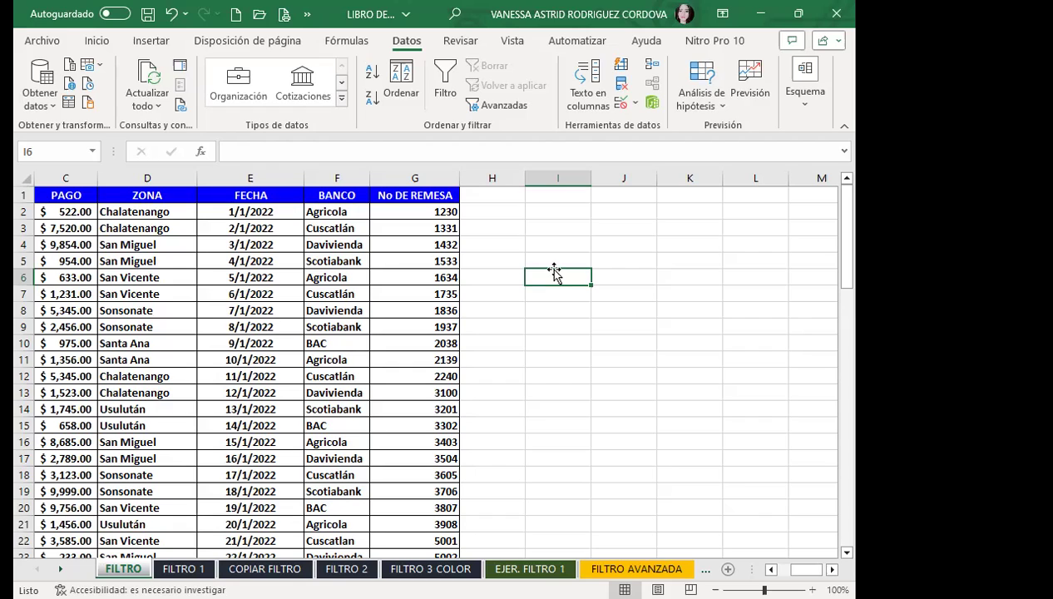
drag(337, 260, 336, 277)
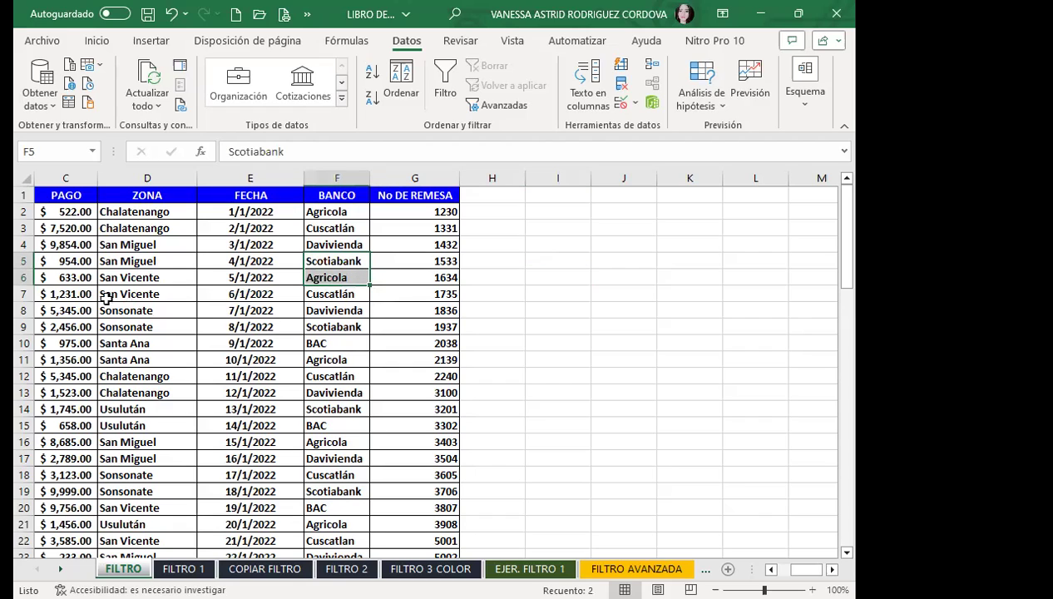
click(277, 375)
Step: Select the vendor table from its headers down, ending with the full range A1:G32
scroll(350, 373, left, 2)
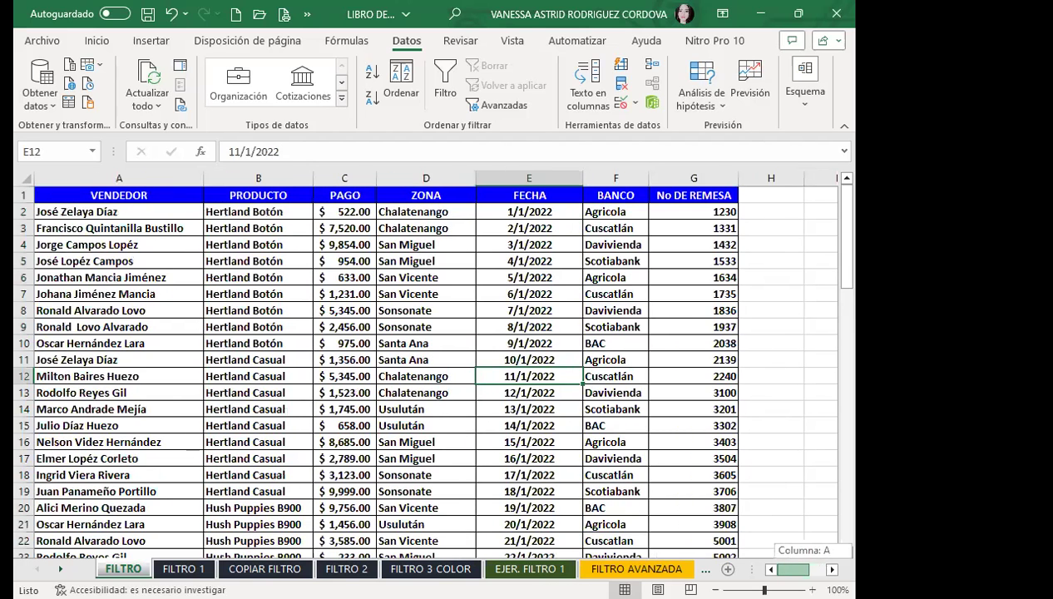
click(380, 371)
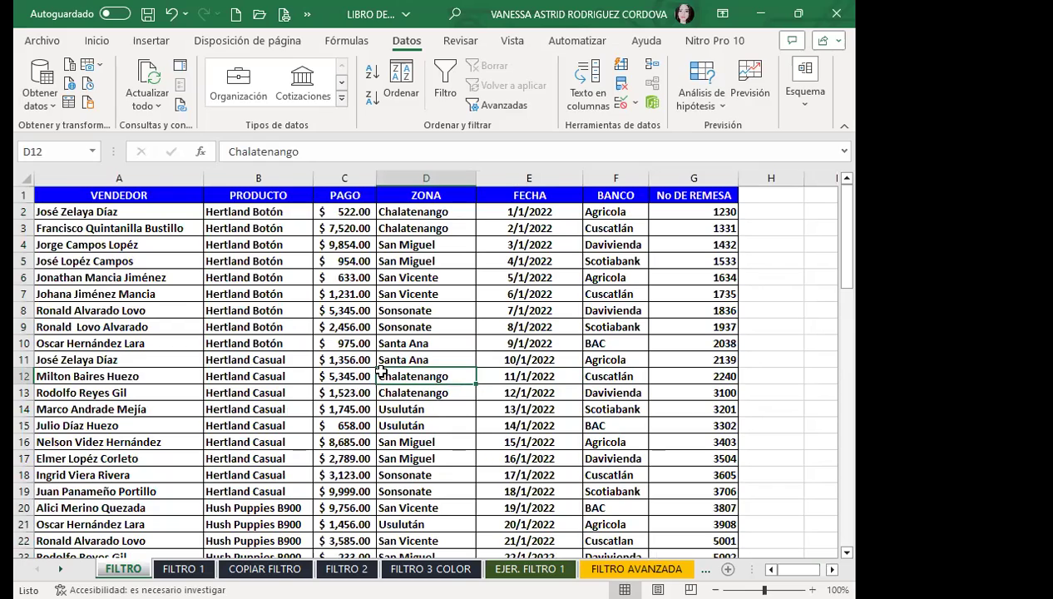
mouse_move(154, 196)
mouse_down()
mouse_move(585, 484)
mouse_move(699, 520)
mouse_up()
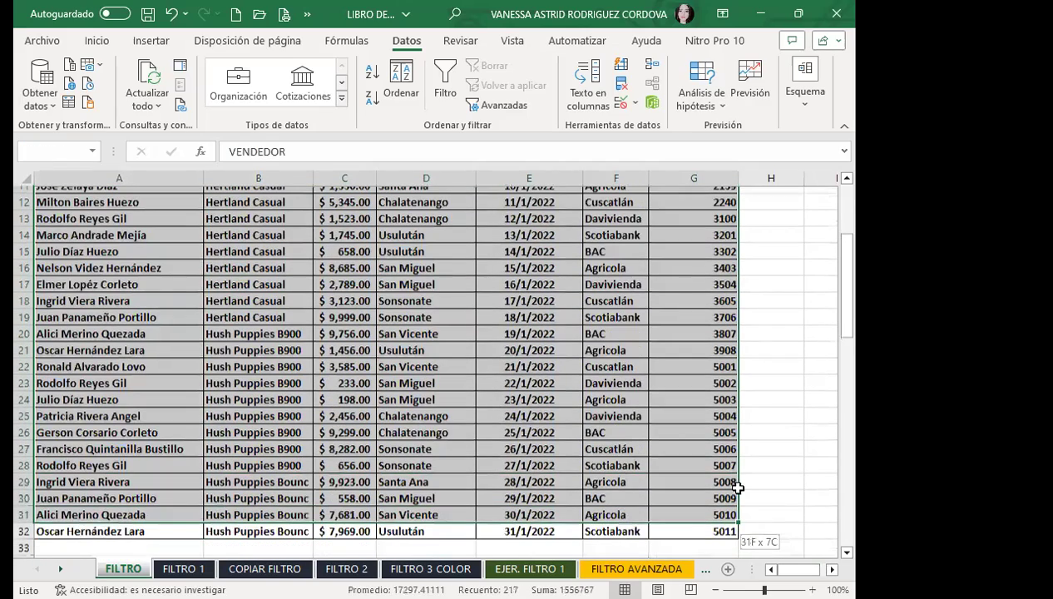
scroll(297, 318, up, 4)
click(280, 291)
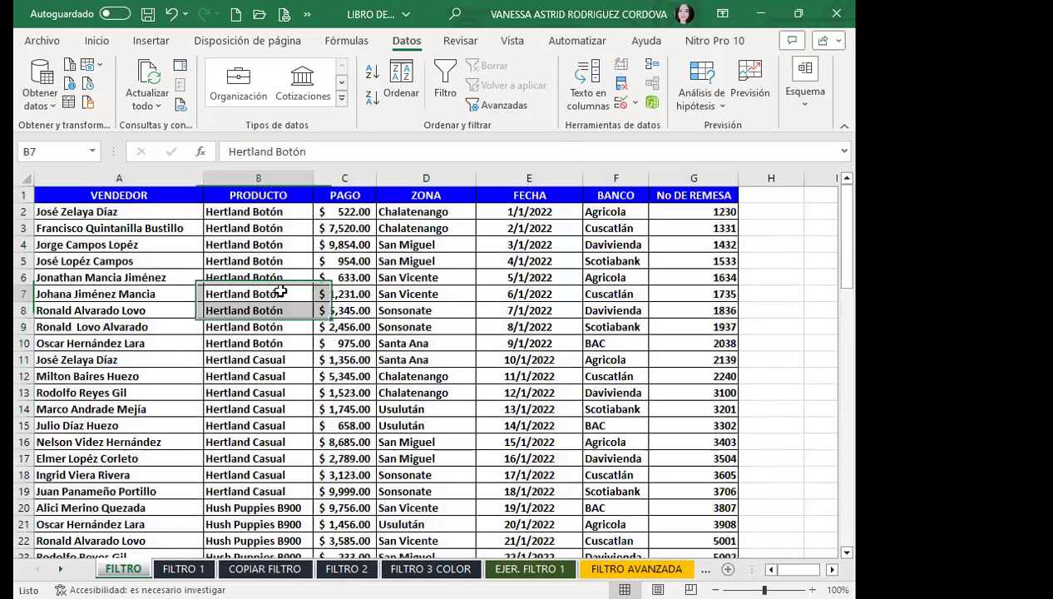
click(400, 306)
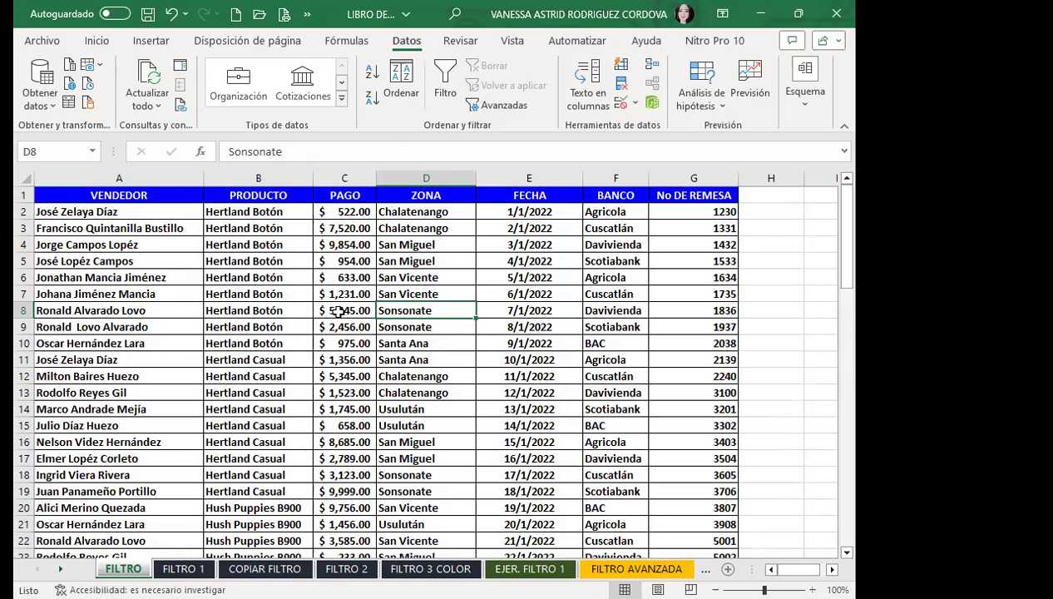
click(427, 261)
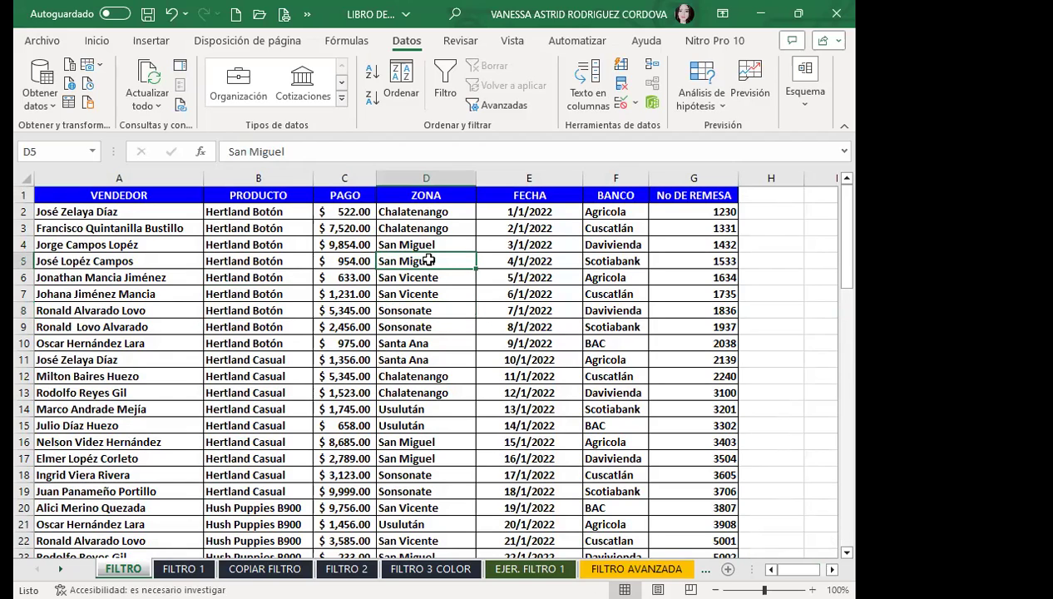
mouse_move(63, 195)
mouse_down()
mouse_move(472, 424)
mouse_move(710, 524)
mouse_up()
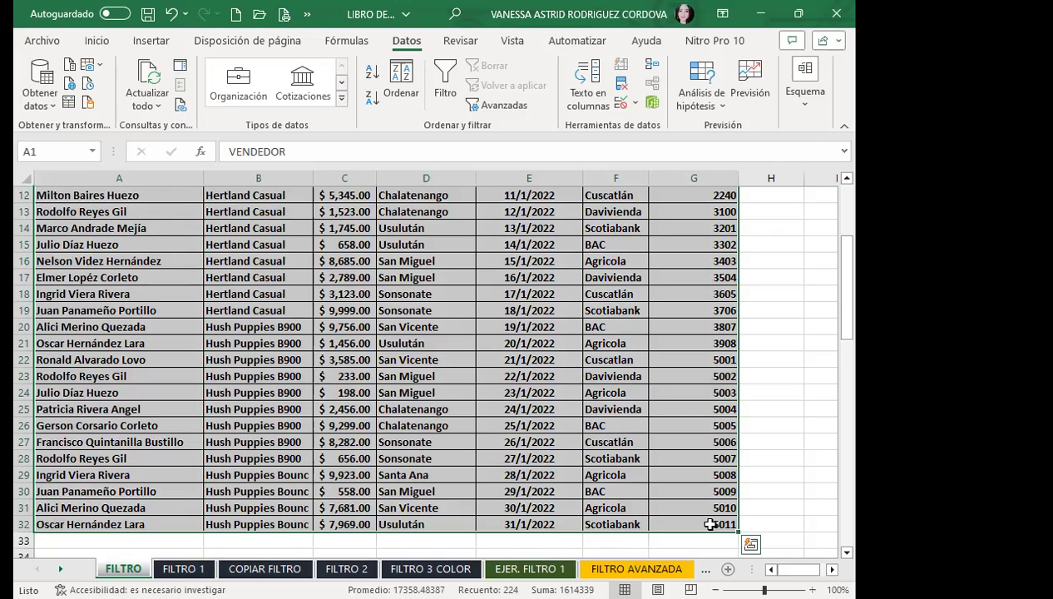
Step: With cell C6 in the table selected, apply Filtro to put AutoFilter arrows on the headers
scroll(324, 356, up, 4)
click(305, 342)
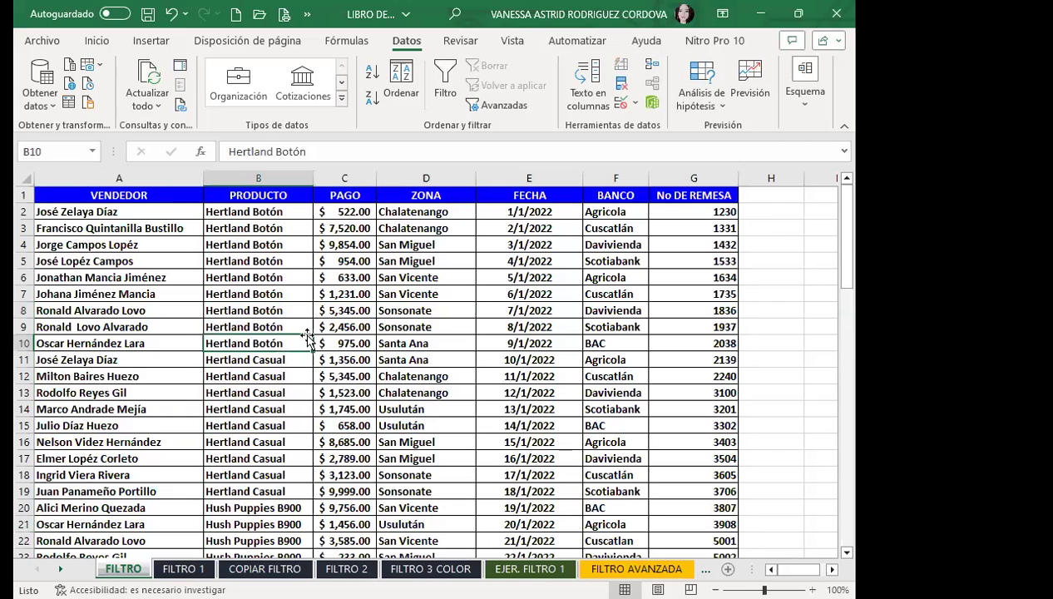
click(303, 281)
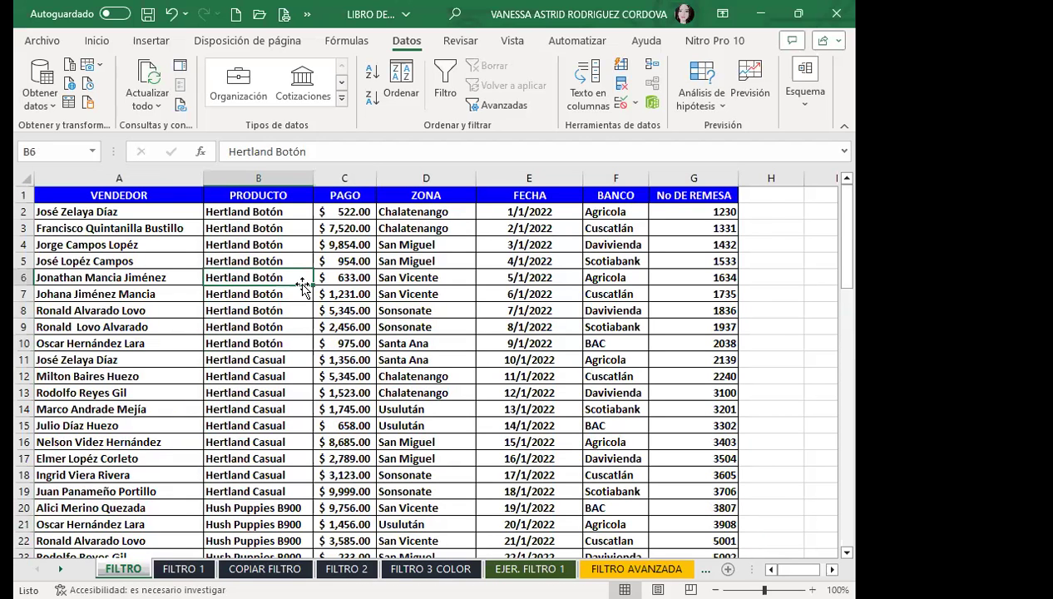
click(364, 278)
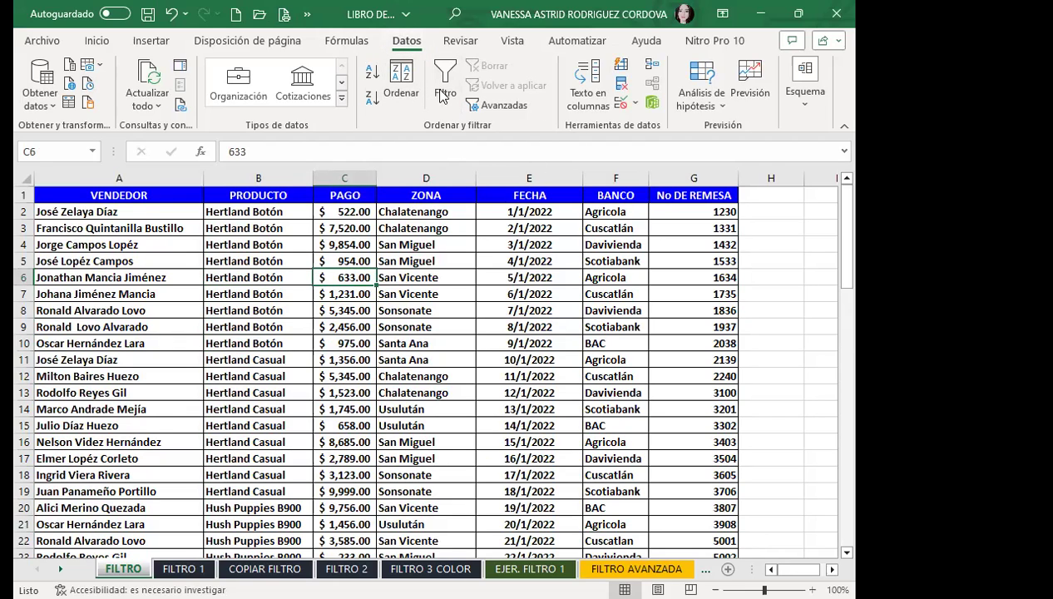
click(448, 79)
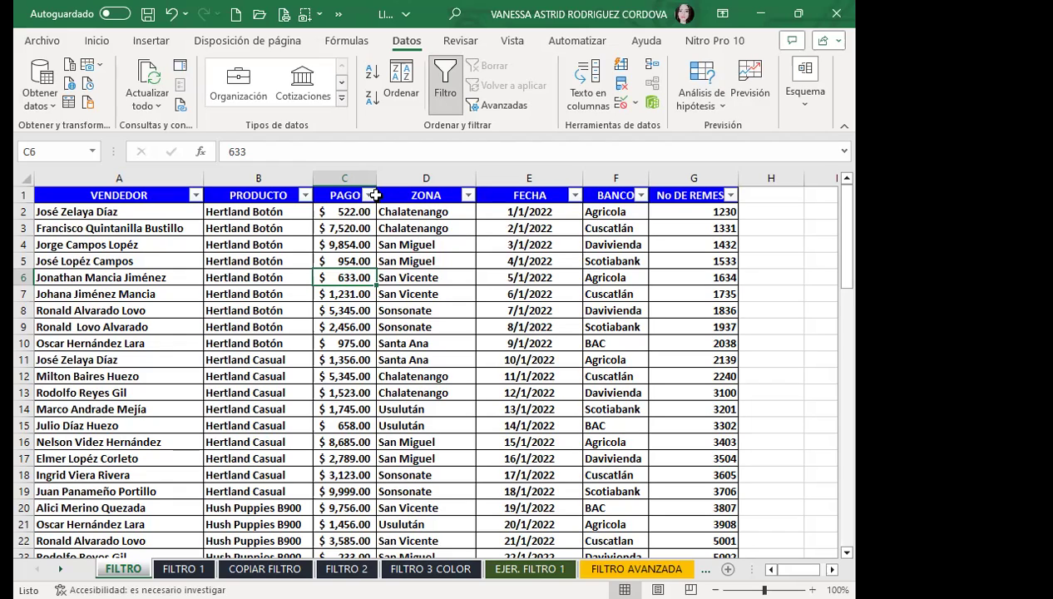
Step: Select D9, look over the ribbon tabs, then switch off Datos > Filtro
click(380, 327)
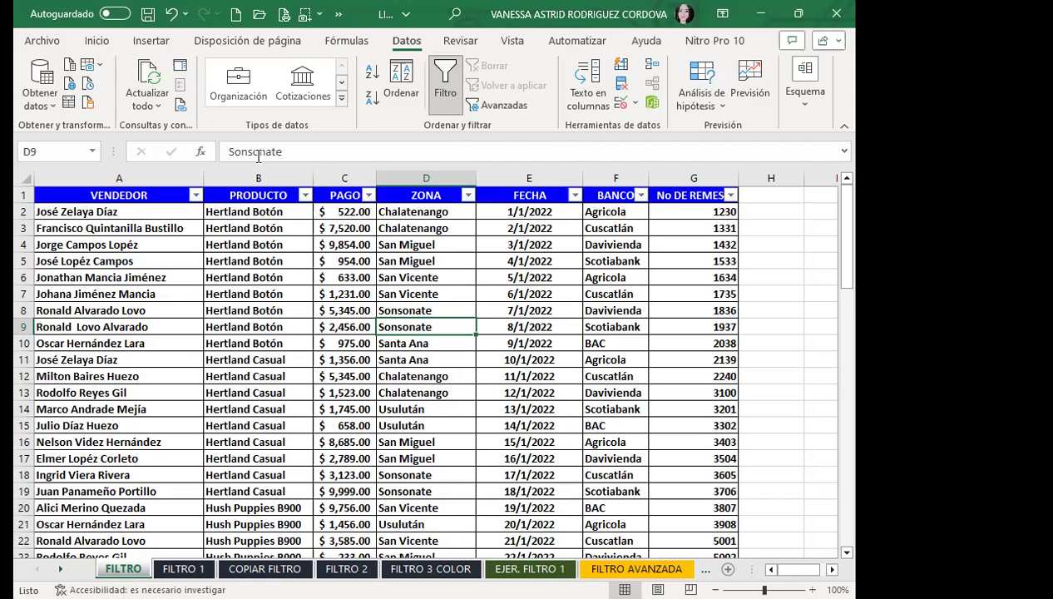
click(271, 40)
click(343, 40)
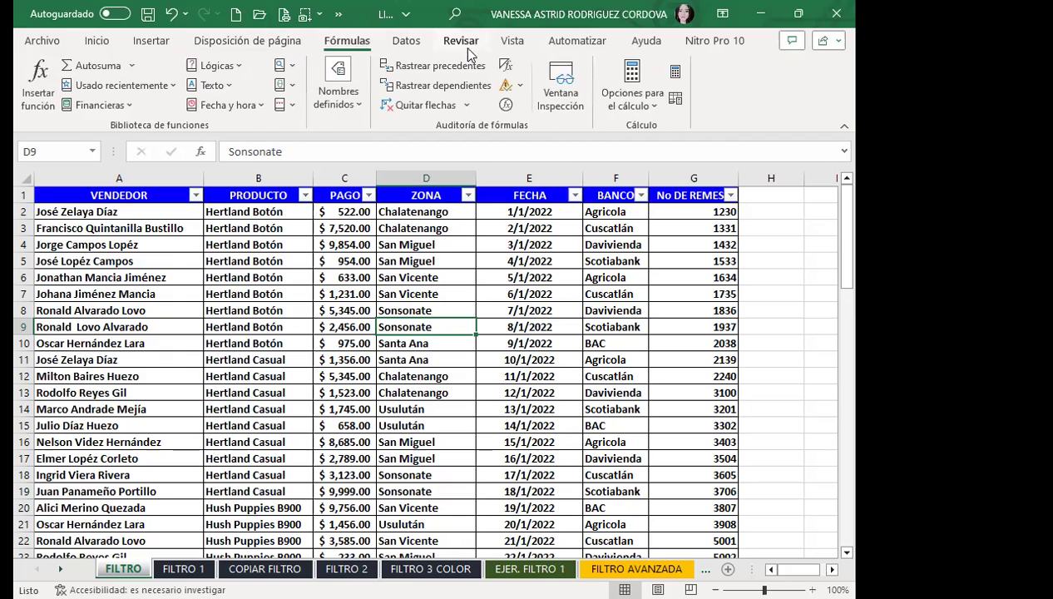
click(460, 41)
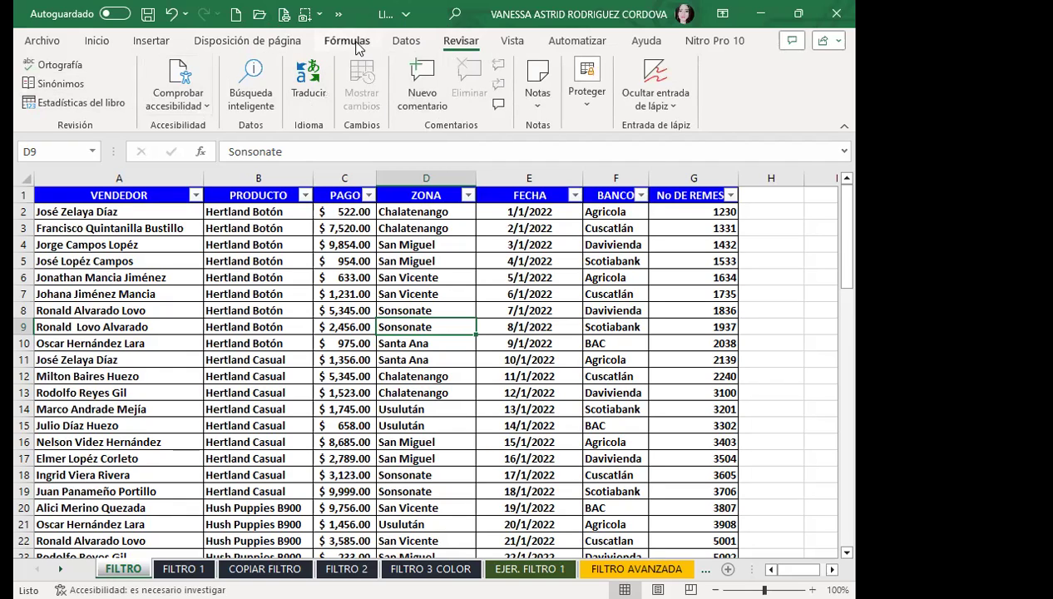
click(407, 42)
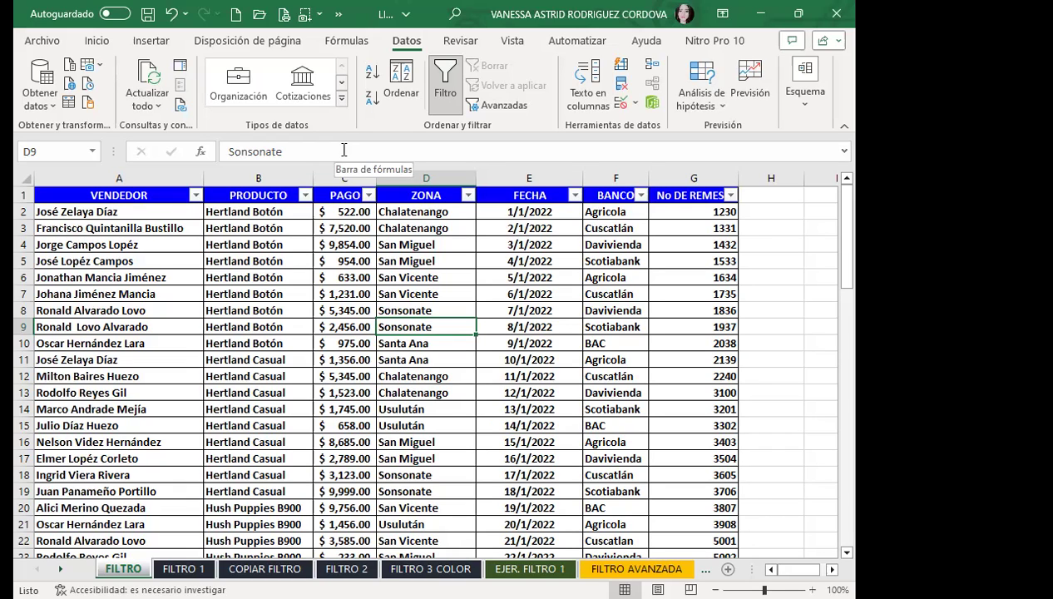
click(446, 80)
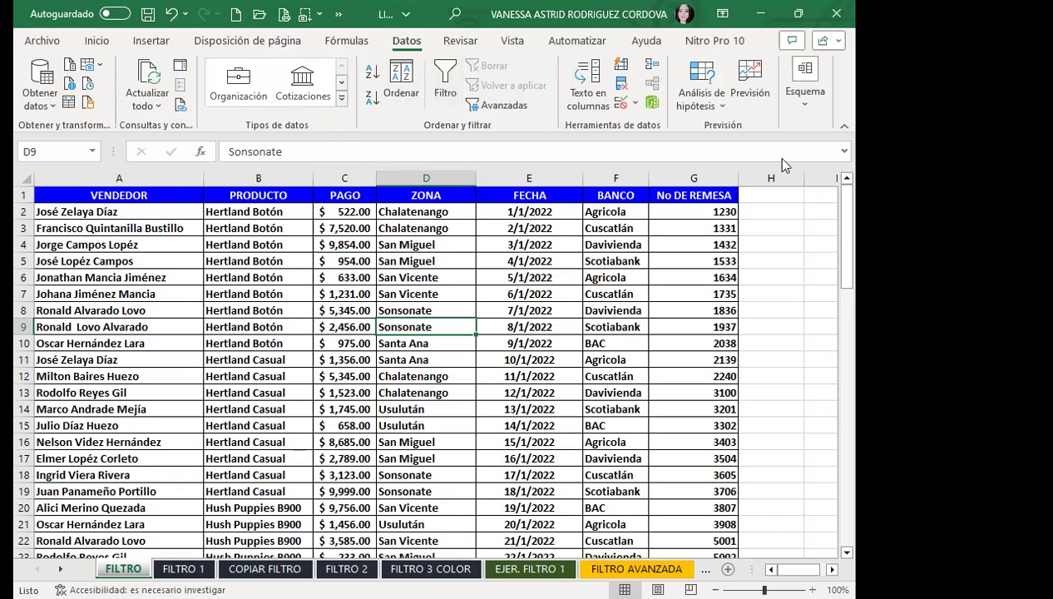
Step: Turn the header filter arrows back on via Inicio > Ordenar y filtrar > Filtro
click(94, 40)
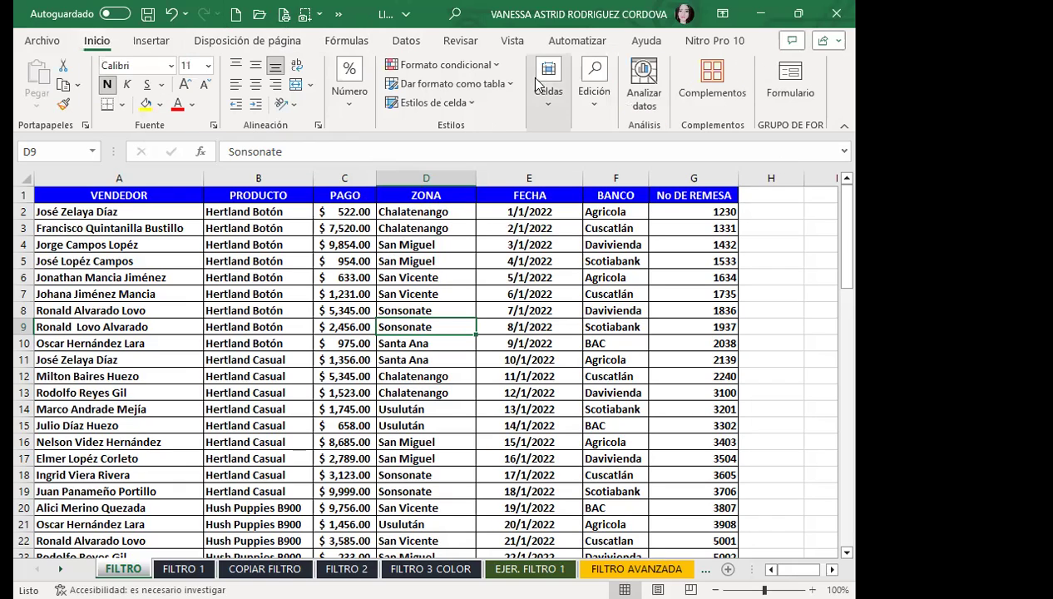
click(586, 104)
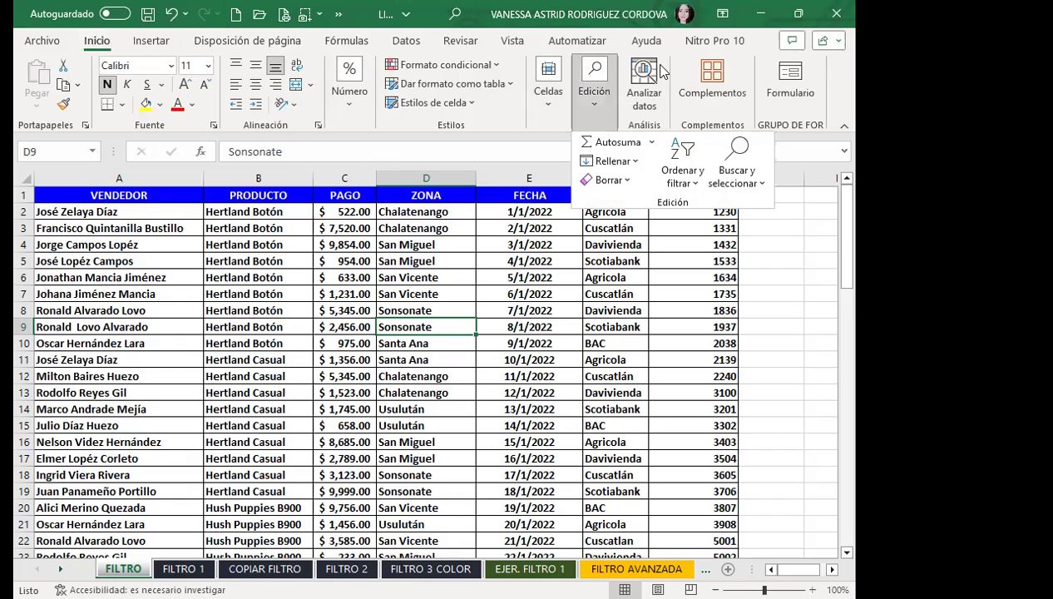
click(697, 183)
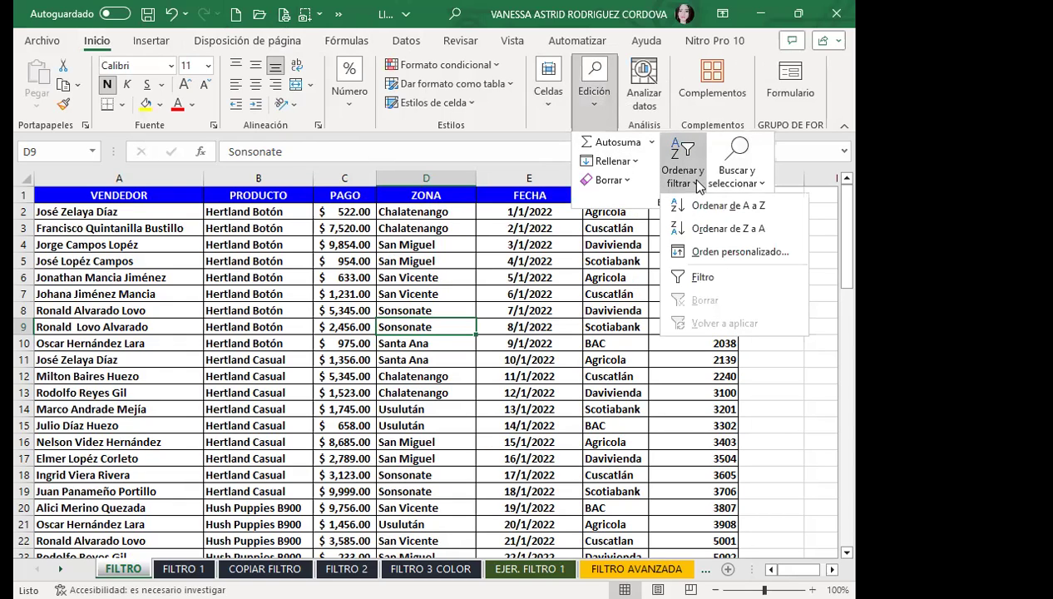
click(707, 279)
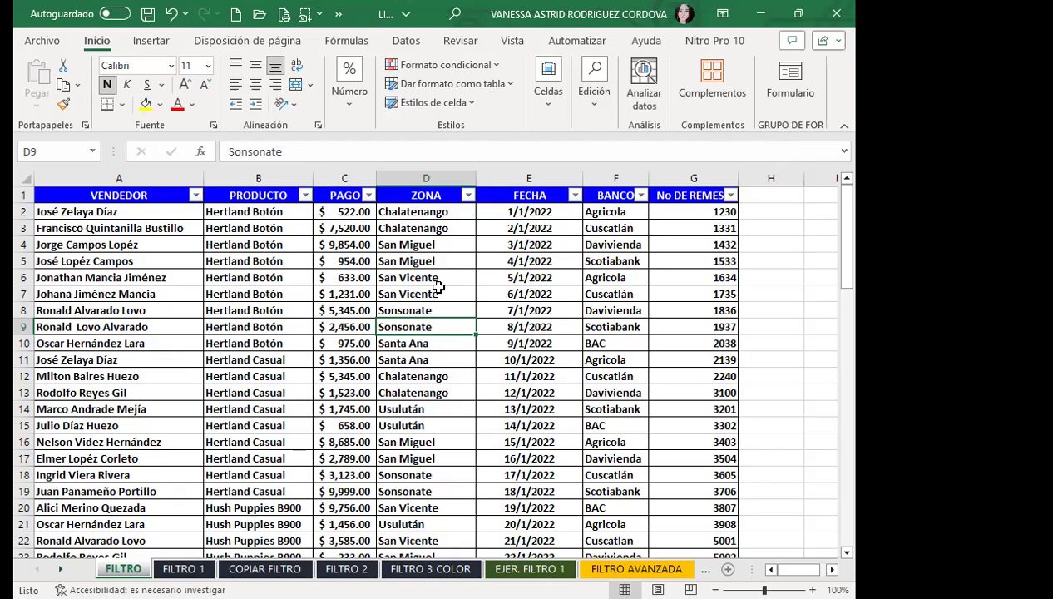
Step: Switch the header filter arrows off again and select cell C7
click(594, 92)
click(682, 162)
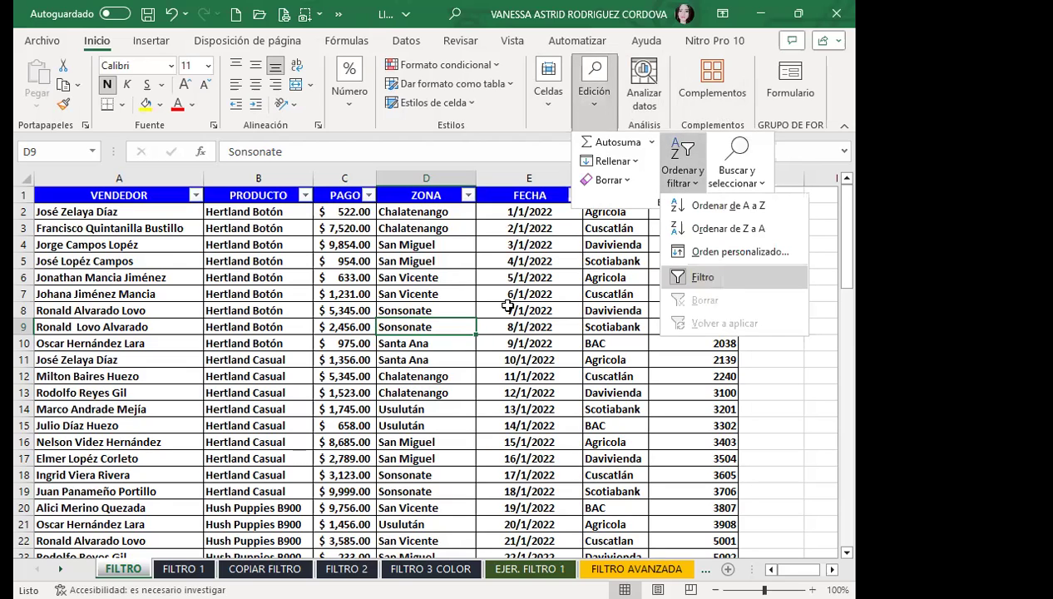
click(702, 277)
click(366, 297)
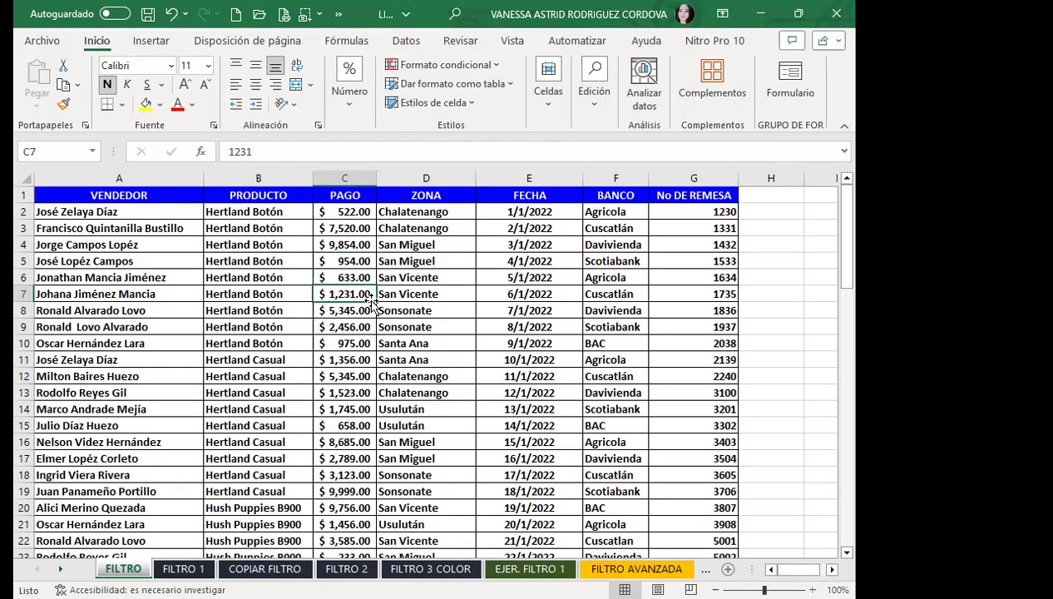
Step: Restore the filter arrows on all seven headers with Ctrl+Shift+L
key(ctrl+shift+l)
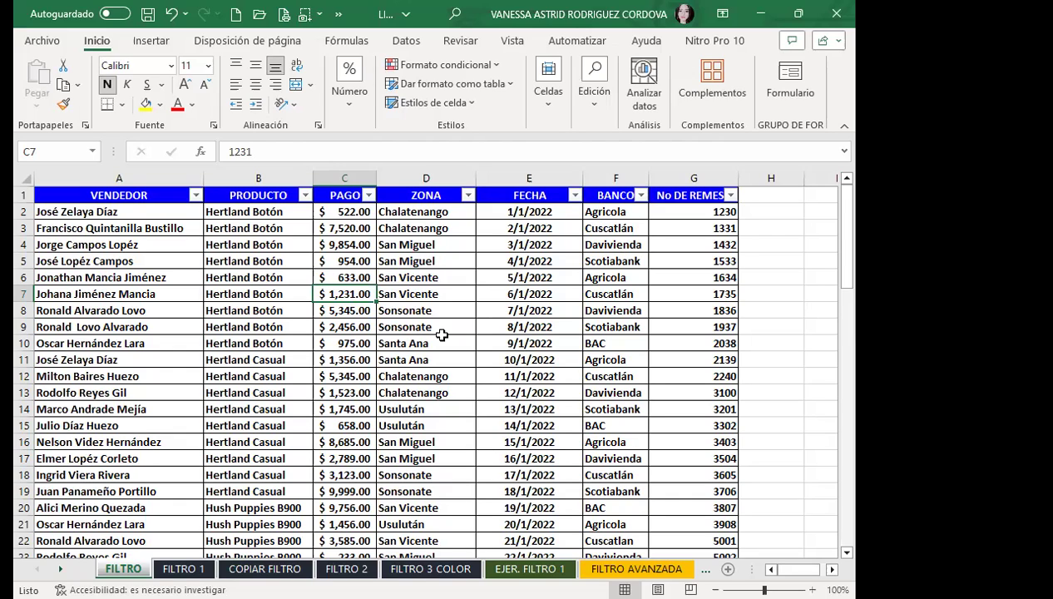
Step: Filter the ZONA column to only Santa Ana and Sonsonate, leaving 9 records
click(471, 194)
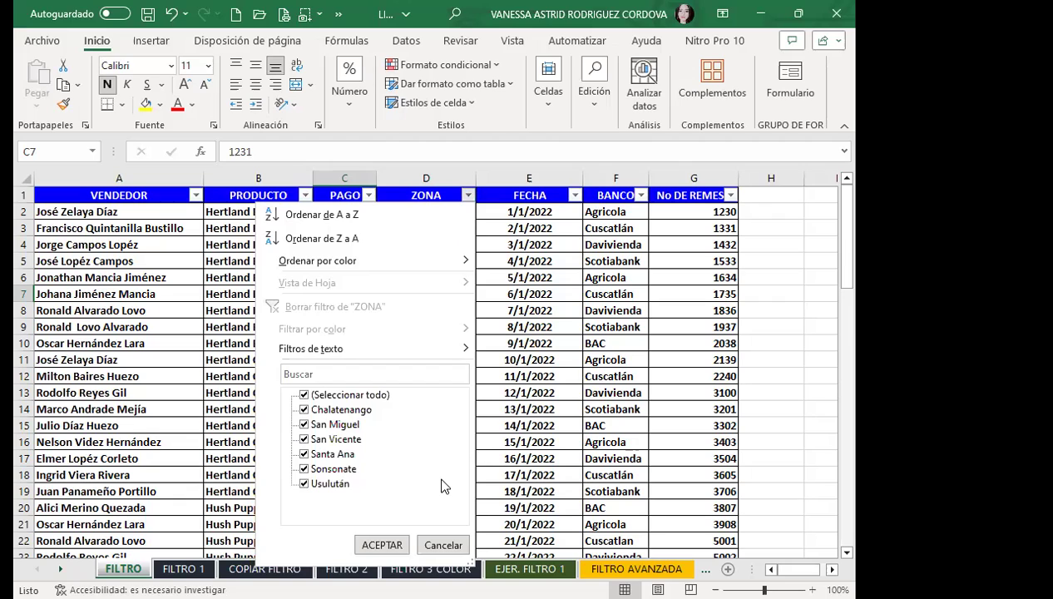
click(304, 395)
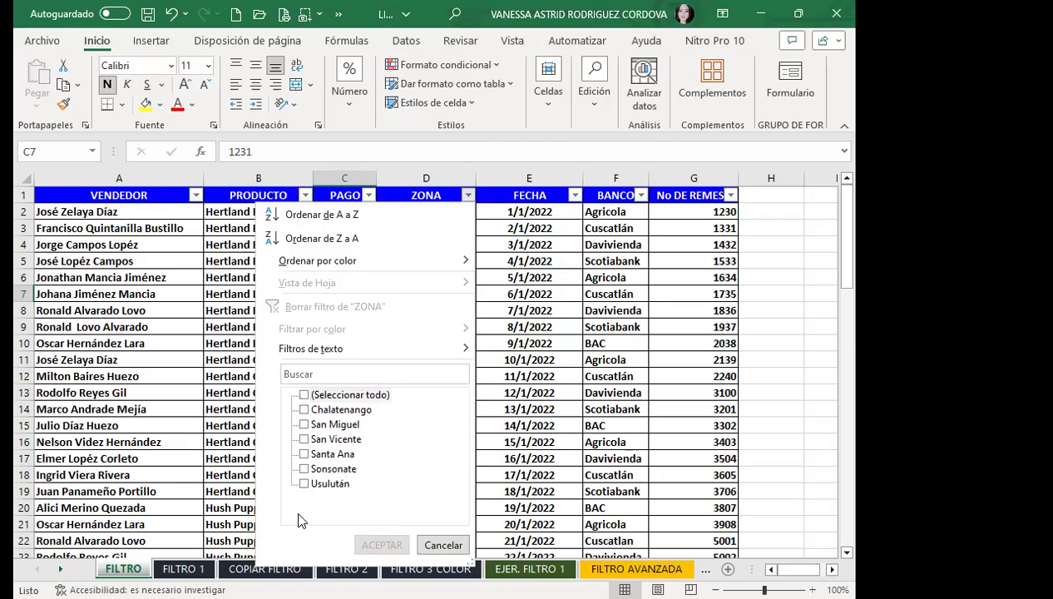
click(304, 468)
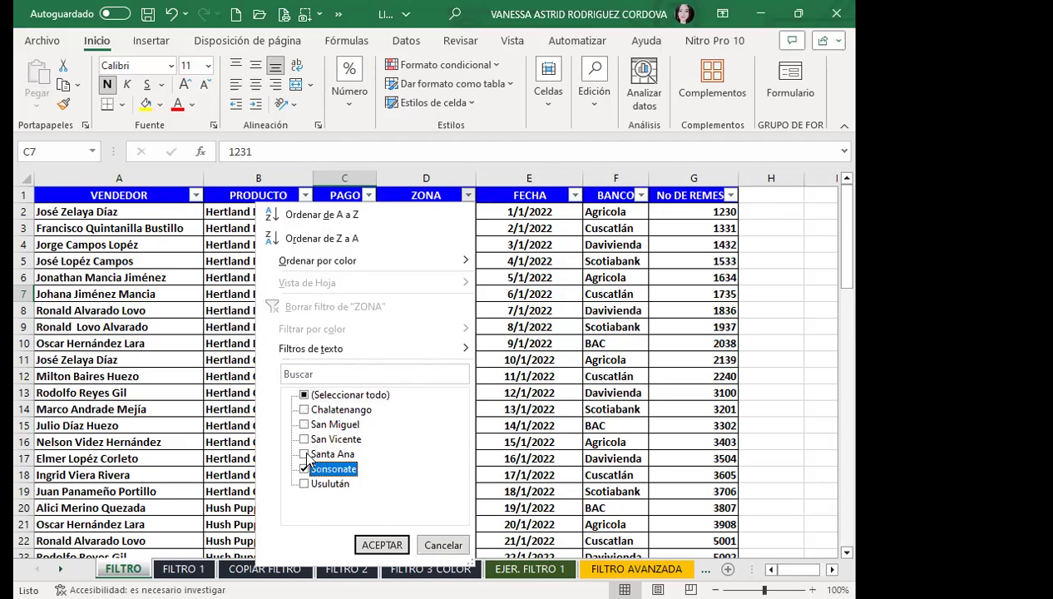
click(305, 455)
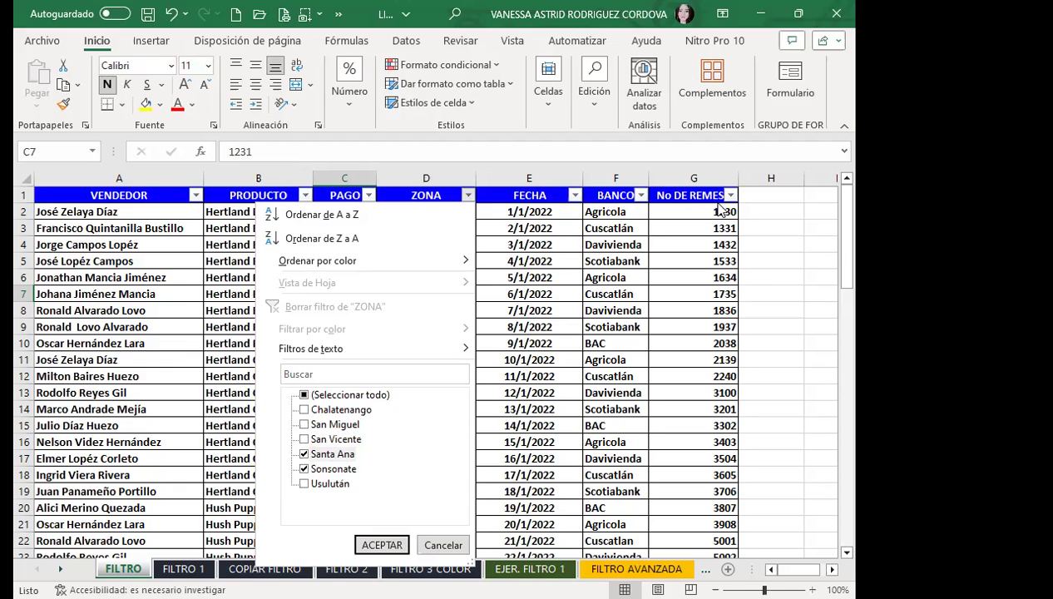
click(382, 544)
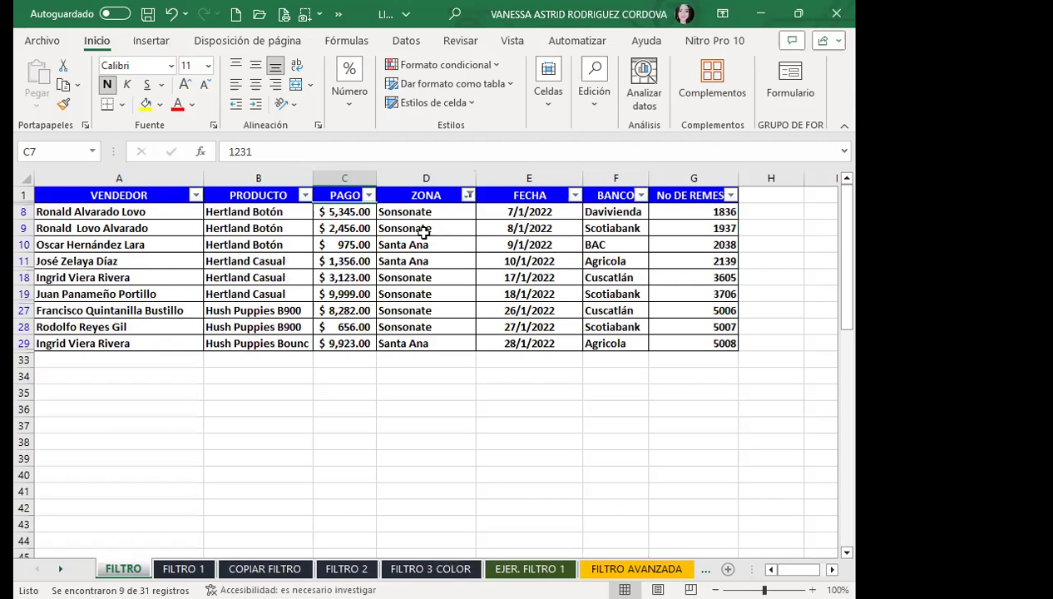
Step: Show the Datos ribbon and select the Sonsonate cell D28
click(407, 43)
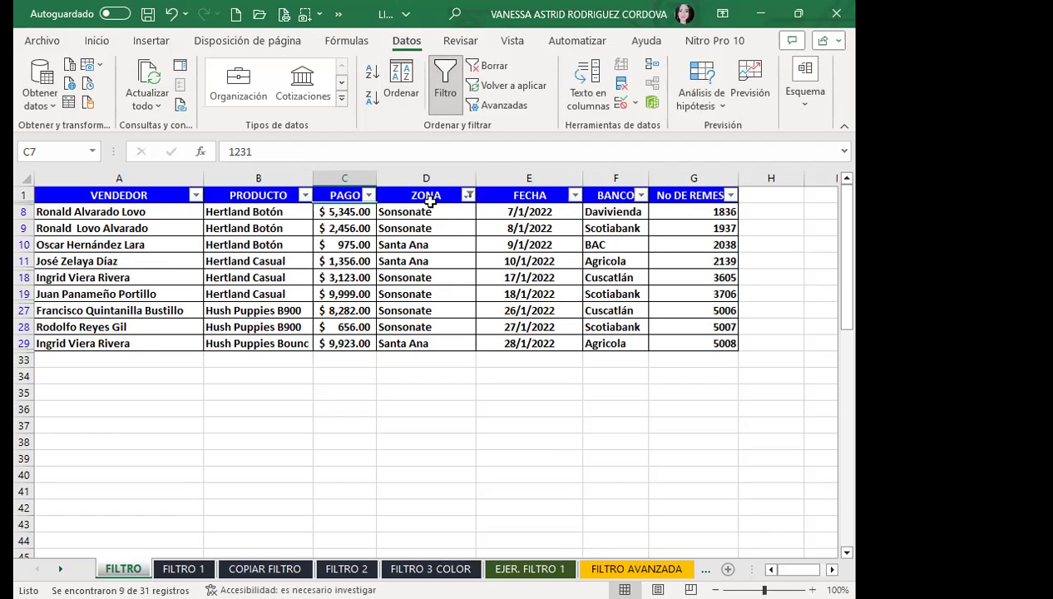
click(441, 328)
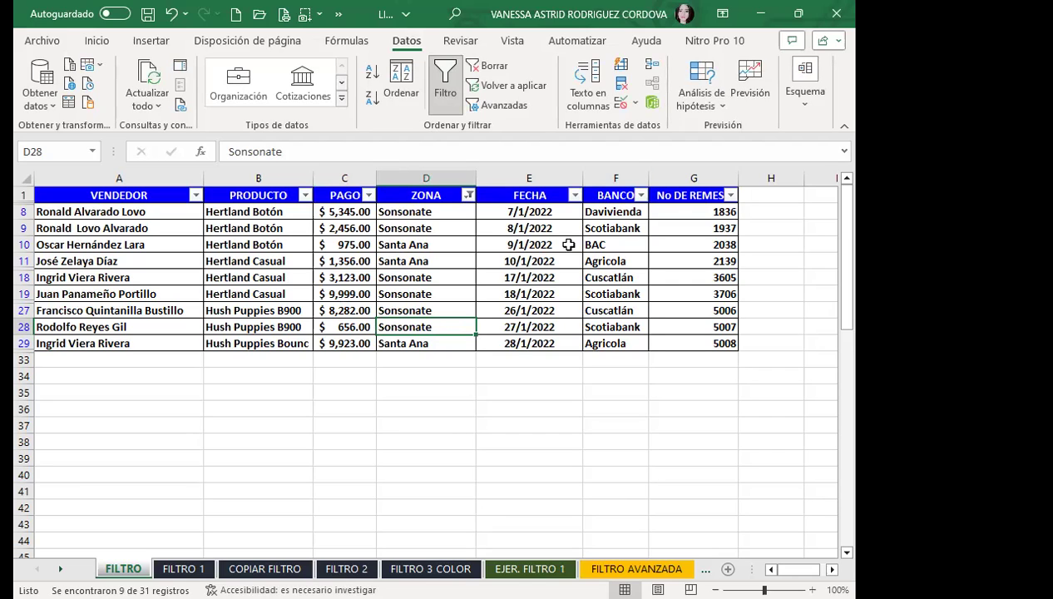
Step: Filter BANCO to only BAC, Agricola and Davivienda, narrowing the table to 4 records
click(638, 191)
click(477, 395)
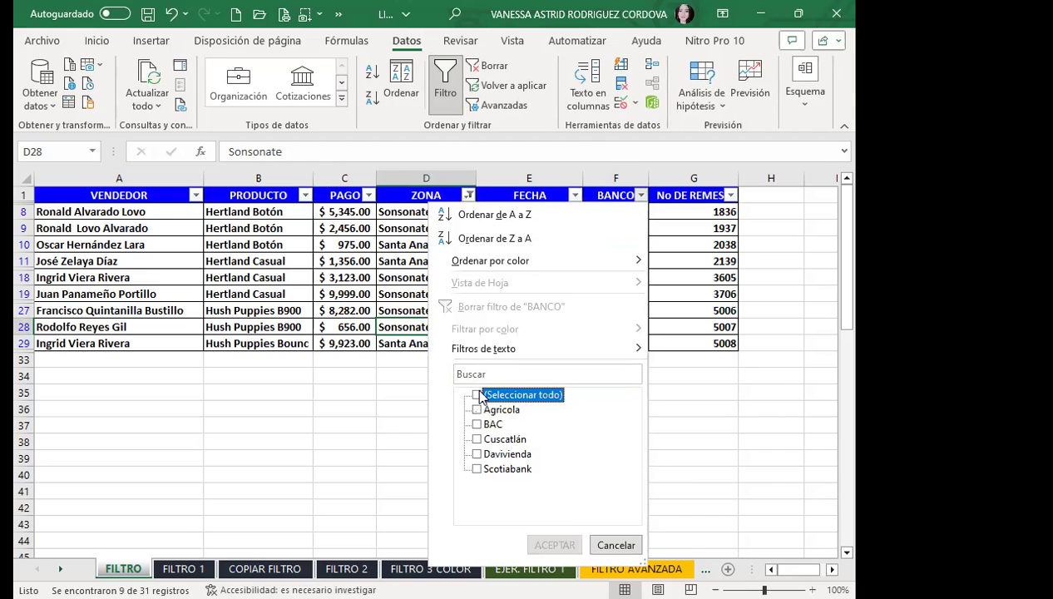
click(476, 424)
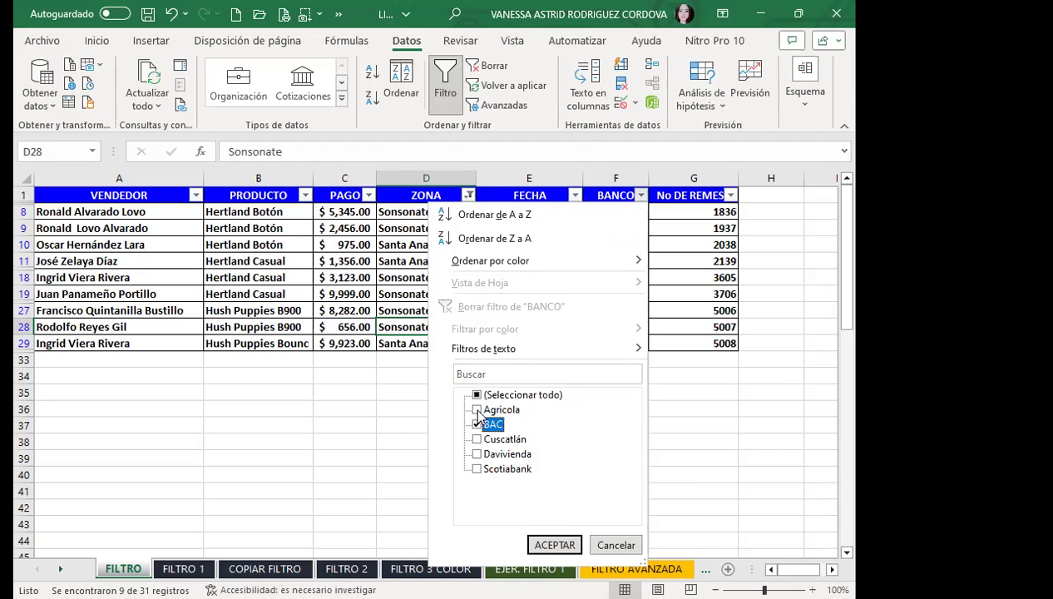
click(476, 409)
click(476, 454)
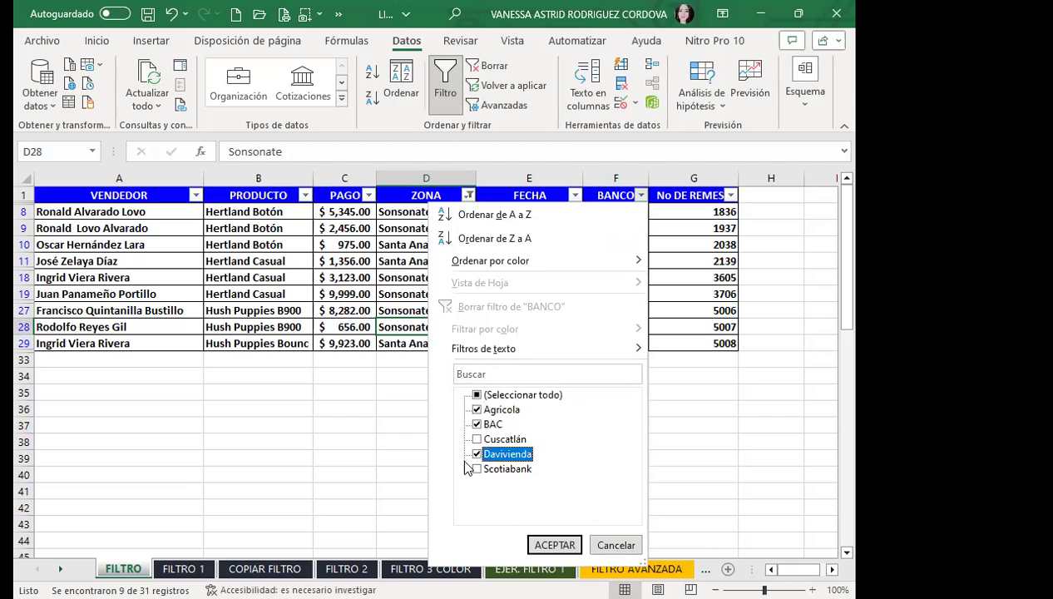
click(555, 551)
click(555, 546)
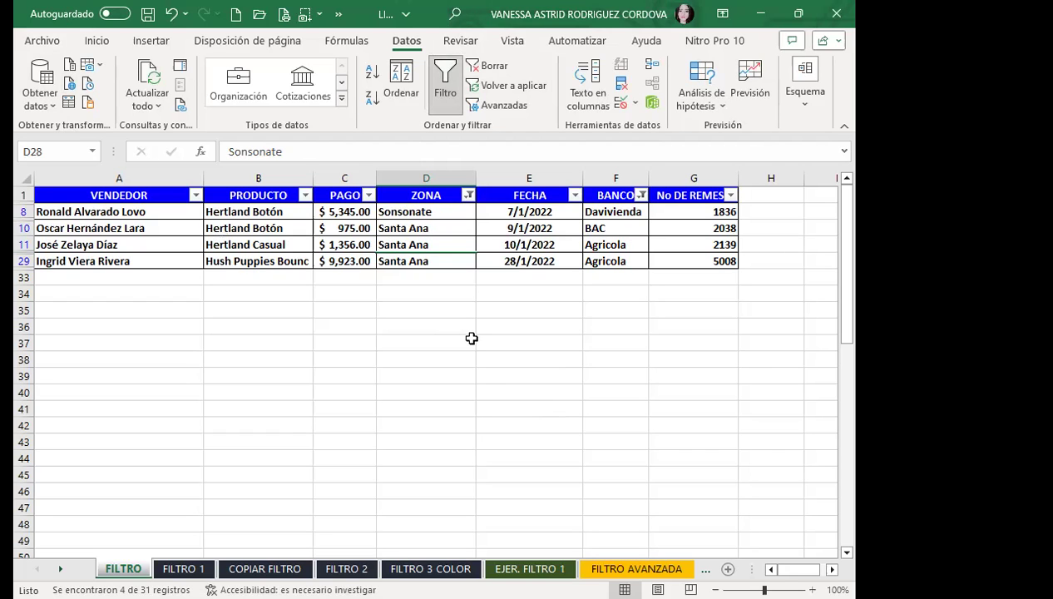
click(434, 83)
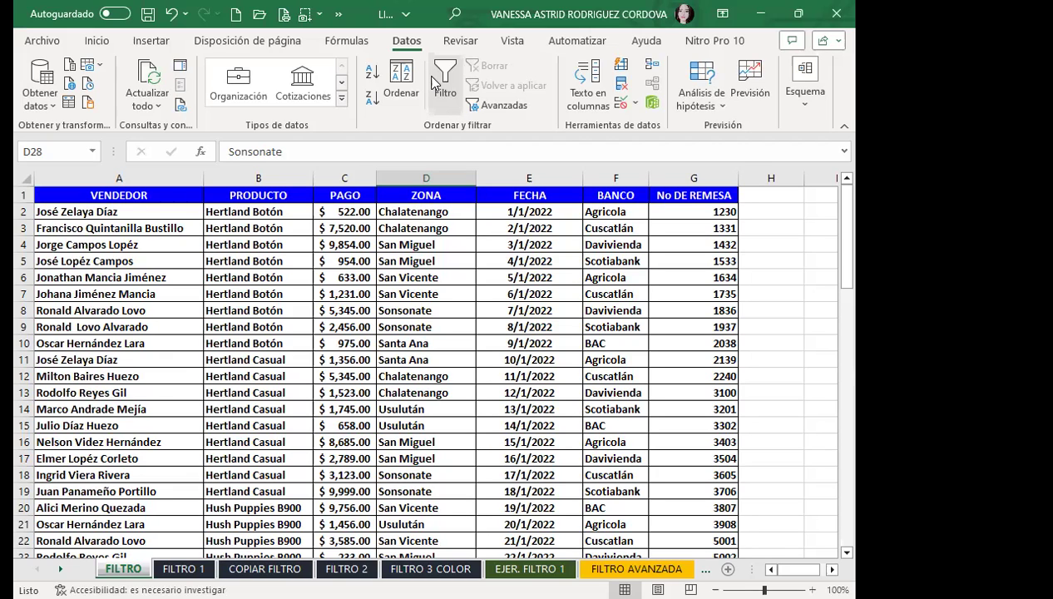
click(170, 14)
scroll(401, 331, up, 2)
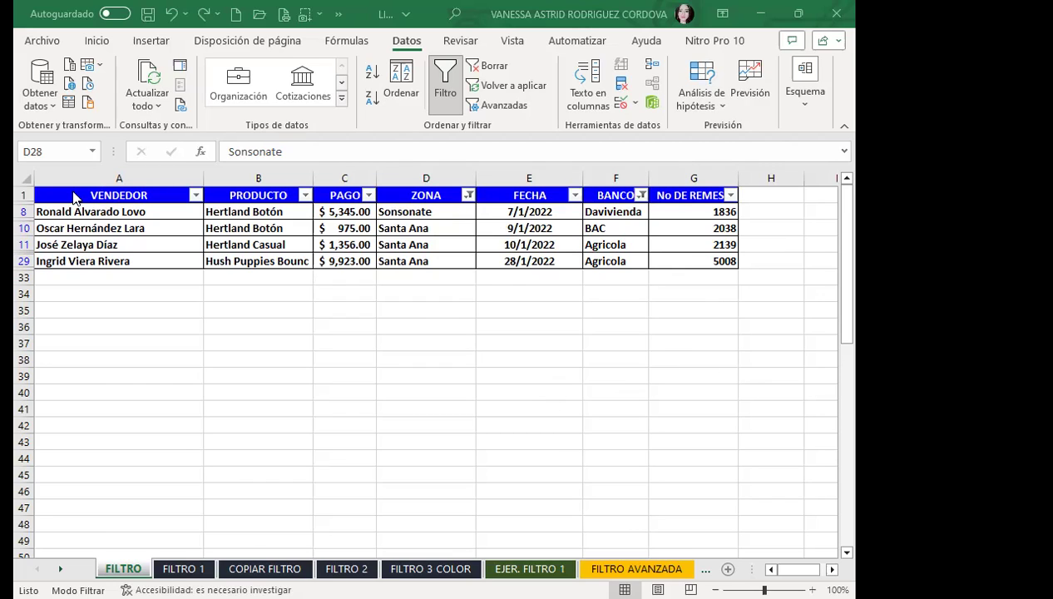
Step: Copy the filtered table, cancel it, then copy A1:G10 on the FILTRO 1 sheet
drag(69, 195, 717, 260)
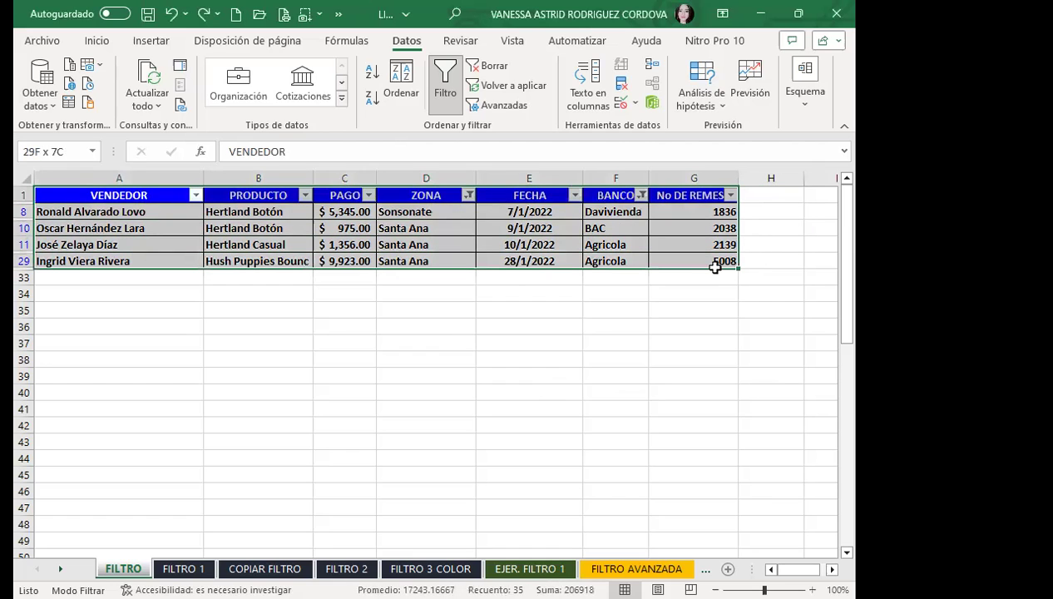
click(95, 41)
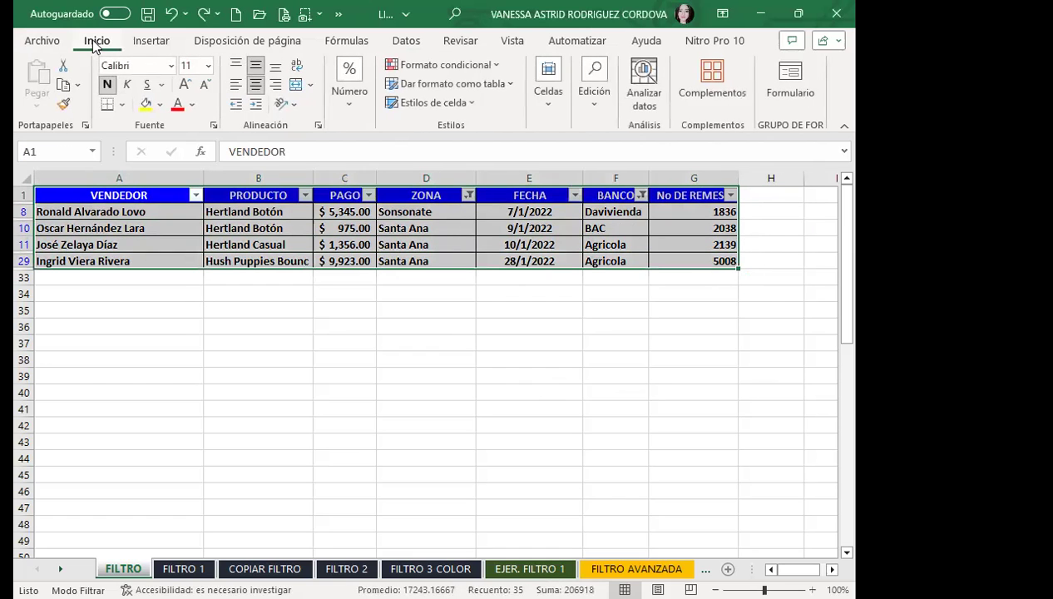
click(63, 84)
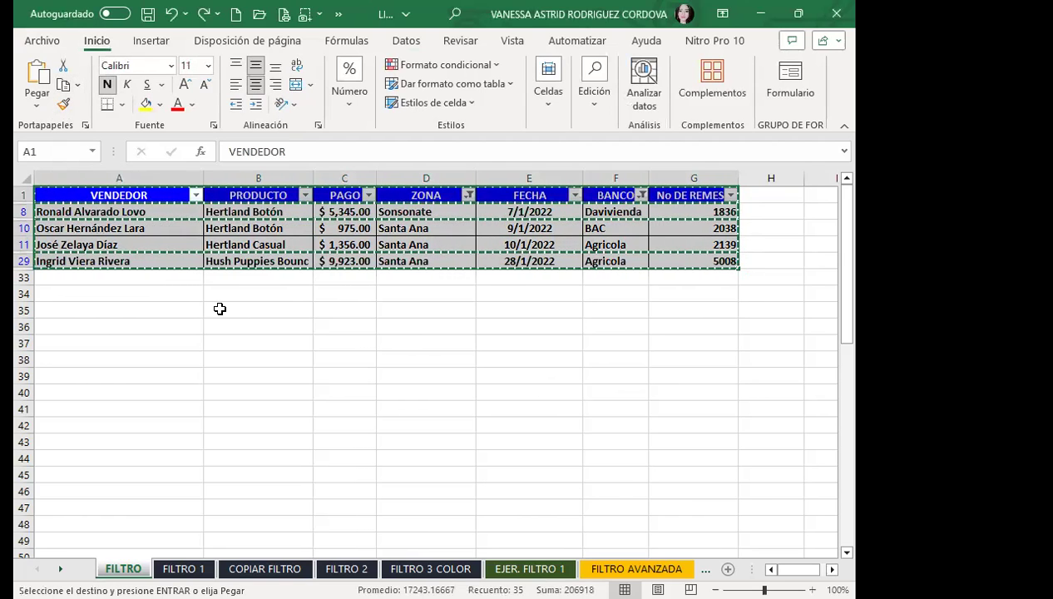
key(Escape)
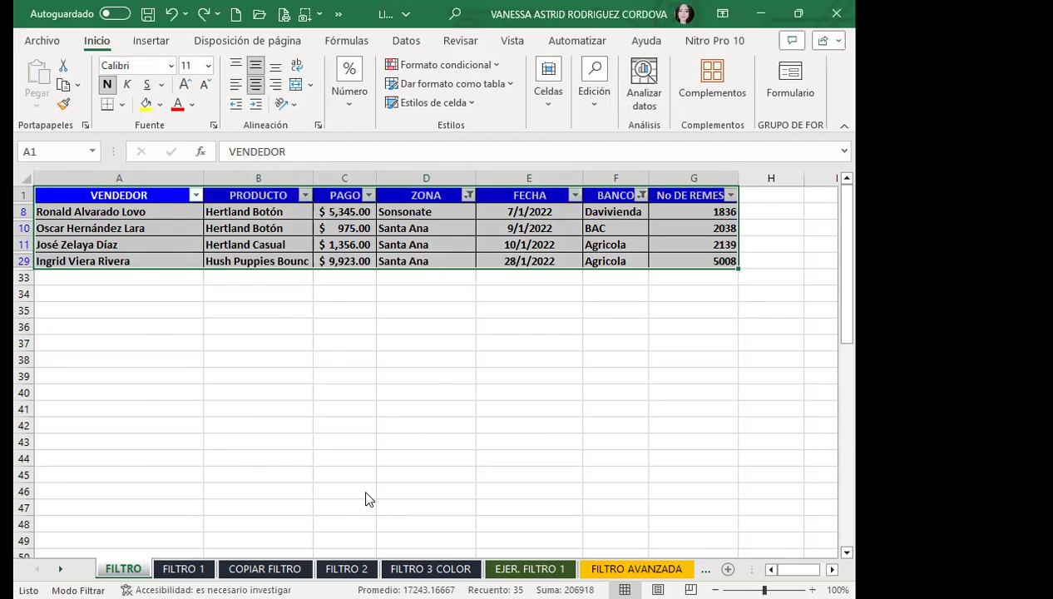
key(ctrl+Page_Down)
drag(66, 196, 684, 345)
click(65, 86)
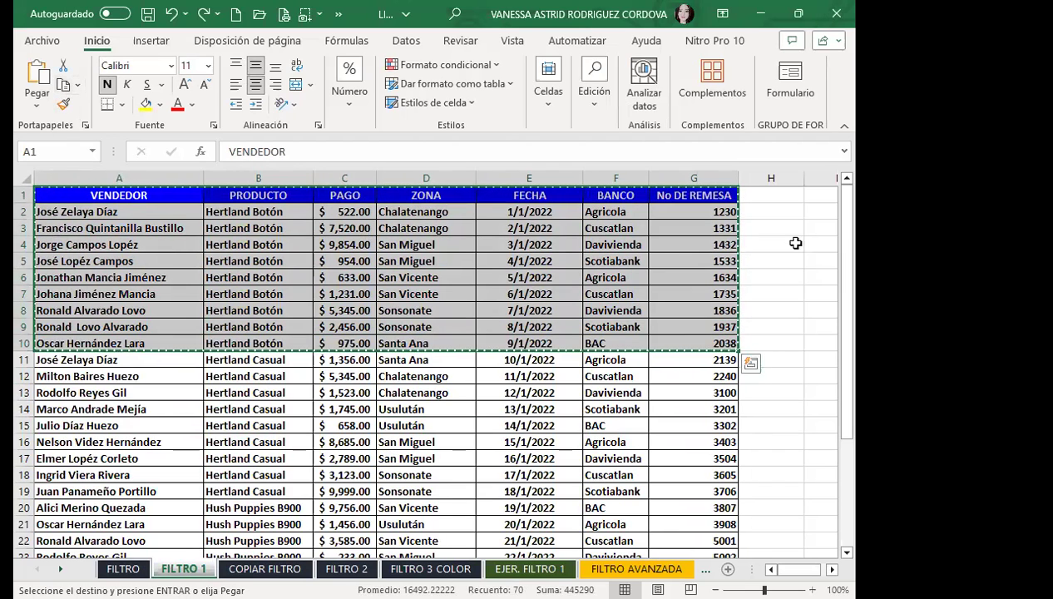
Step: Back on FILTRO, copy the filtered table's header and four visible records
click(345, 373)
click(123, 569)
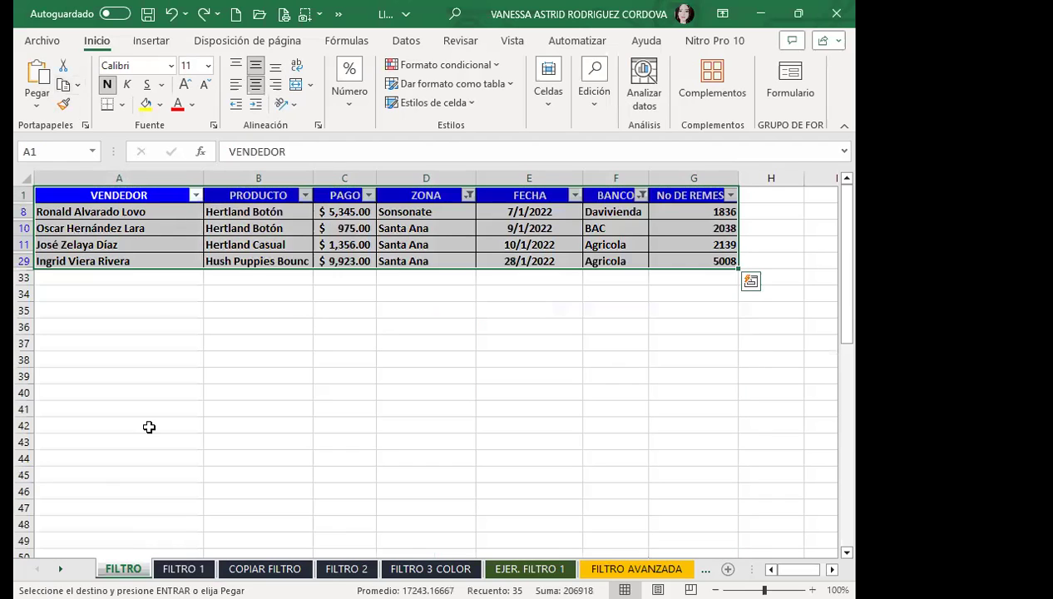
mouse_move(83, 194)
mouse_down()
mouse_move(662, 241)
mouse_move(661, 258)
mouse_up()
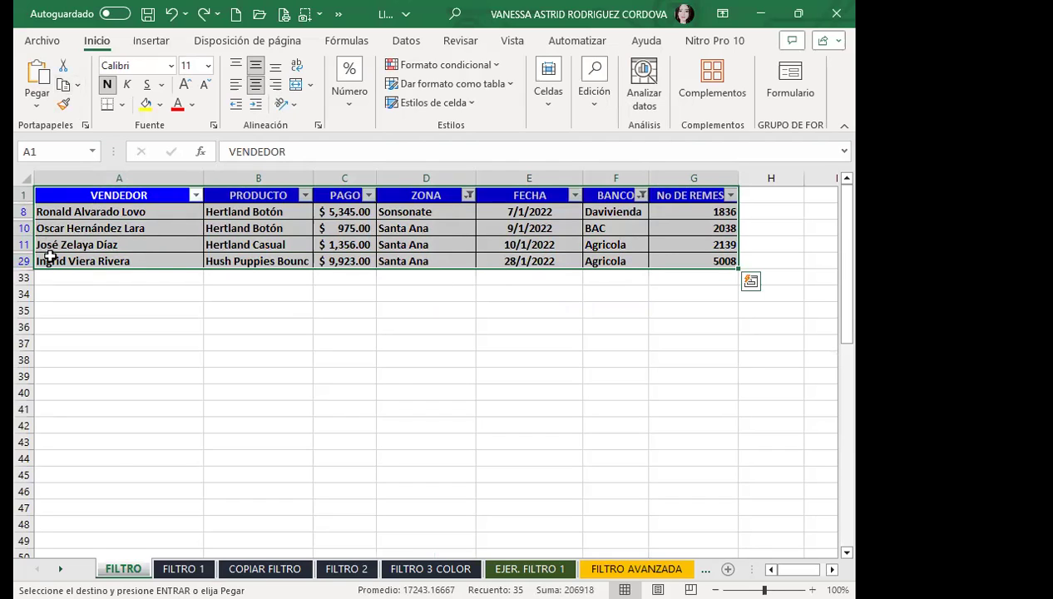
click(62, 86)
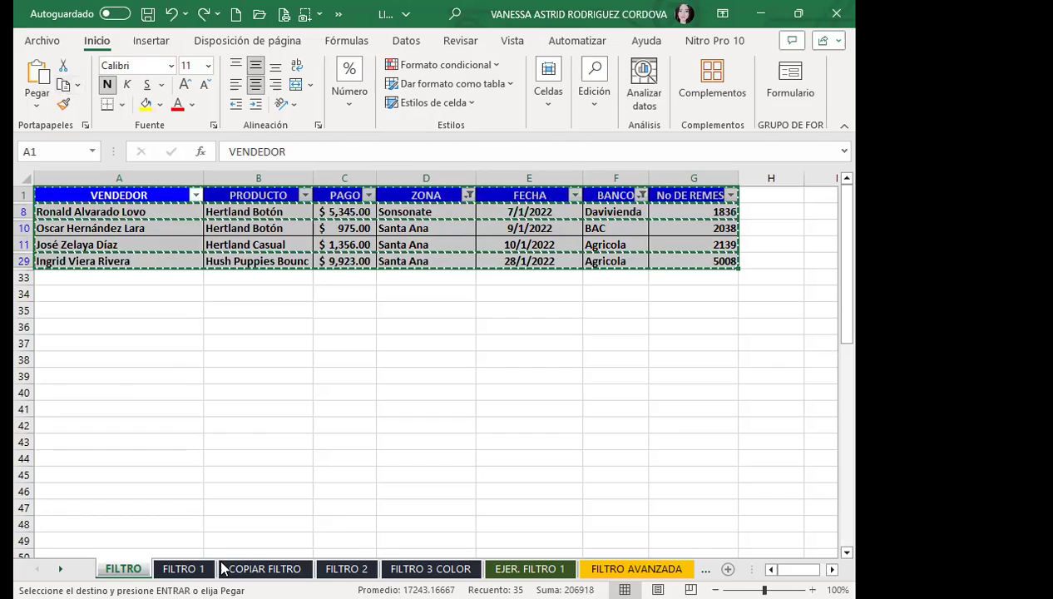
Step: Paste the records at A1 of COPIAR FILTRO and autofit columns A and B
click(265, 569)
click(64, 195)
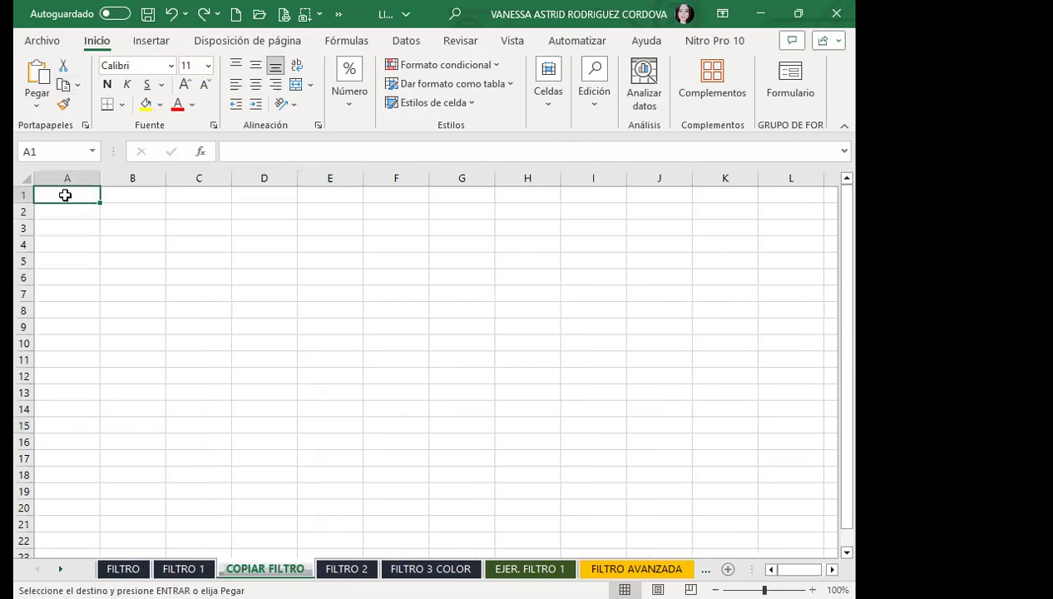
click(37, 79)
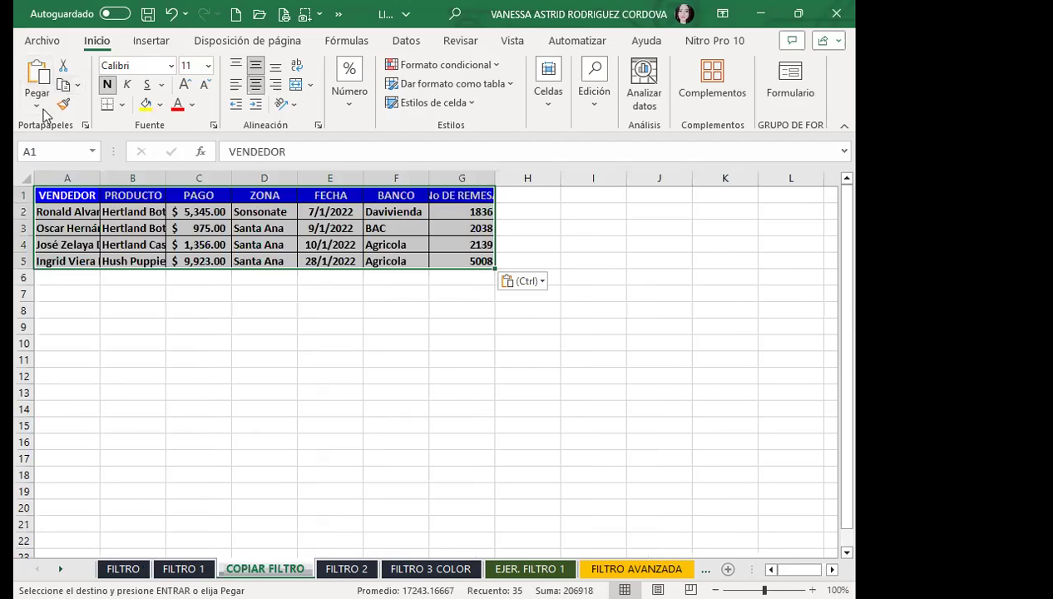
double_click(165, 178)
drag(96, 176, 96, 176)
double_click(96, 176)
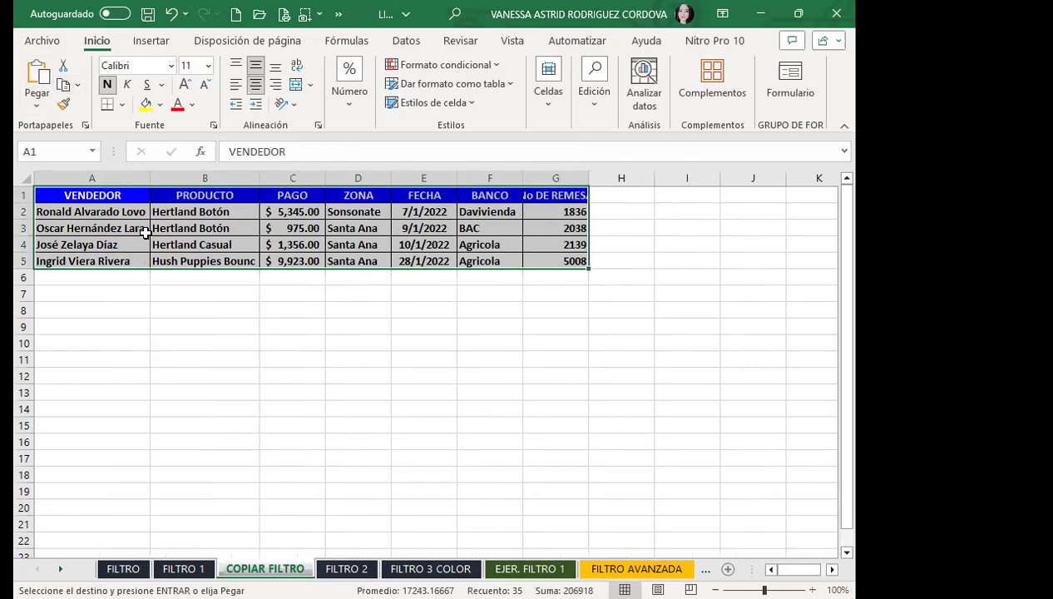
Step: Check the pasted value in B4 and return to the FILTRO sheet
click(180, 290)
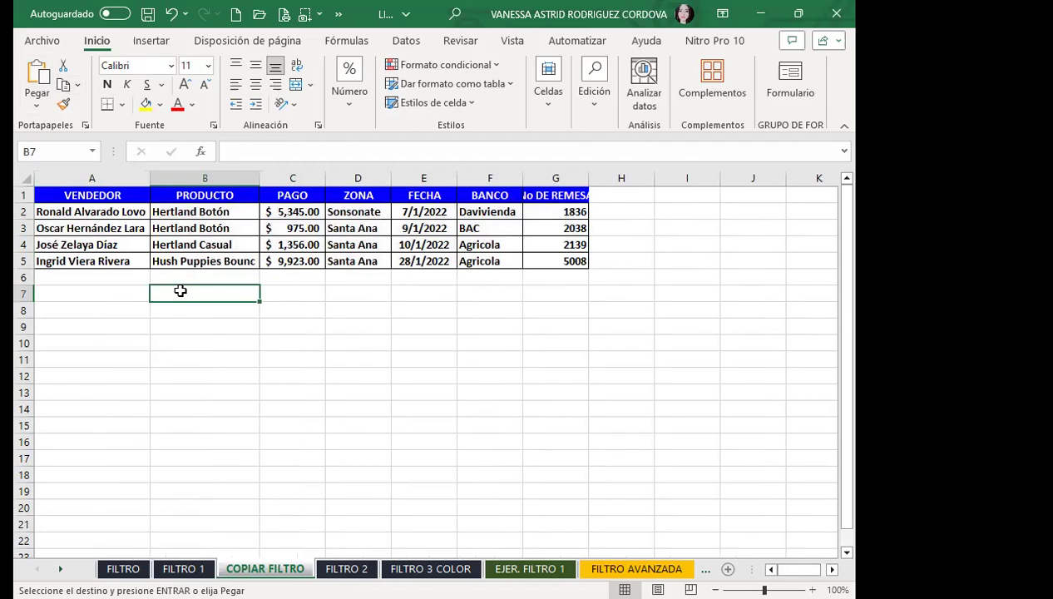
click(205, 239)
click(125, 568)
click(277, 338)
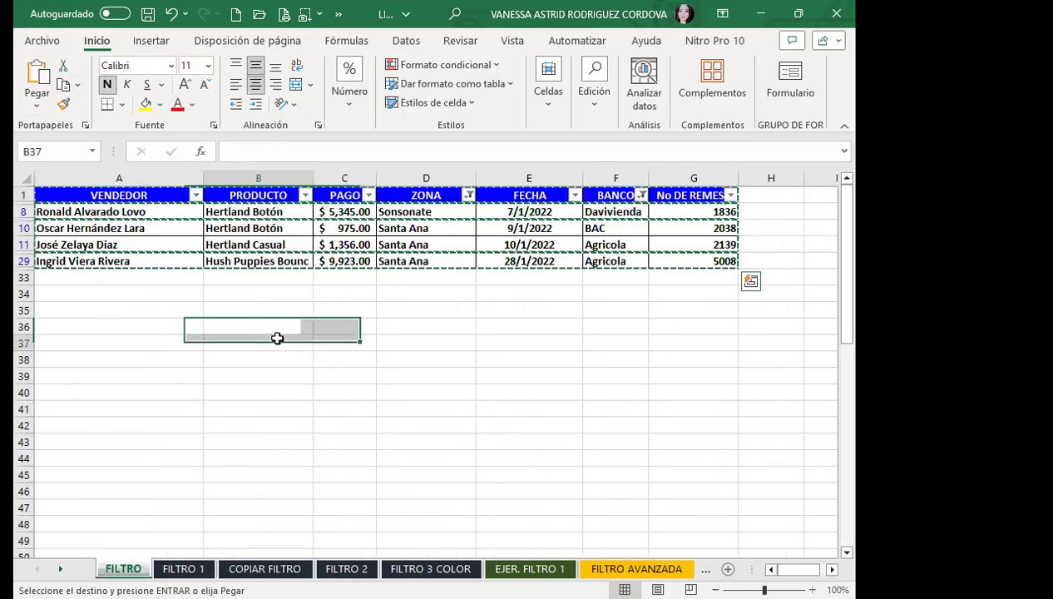
Step: Toggle Datos > Filtro off and on to clear the earlier filters
click(412, 44)
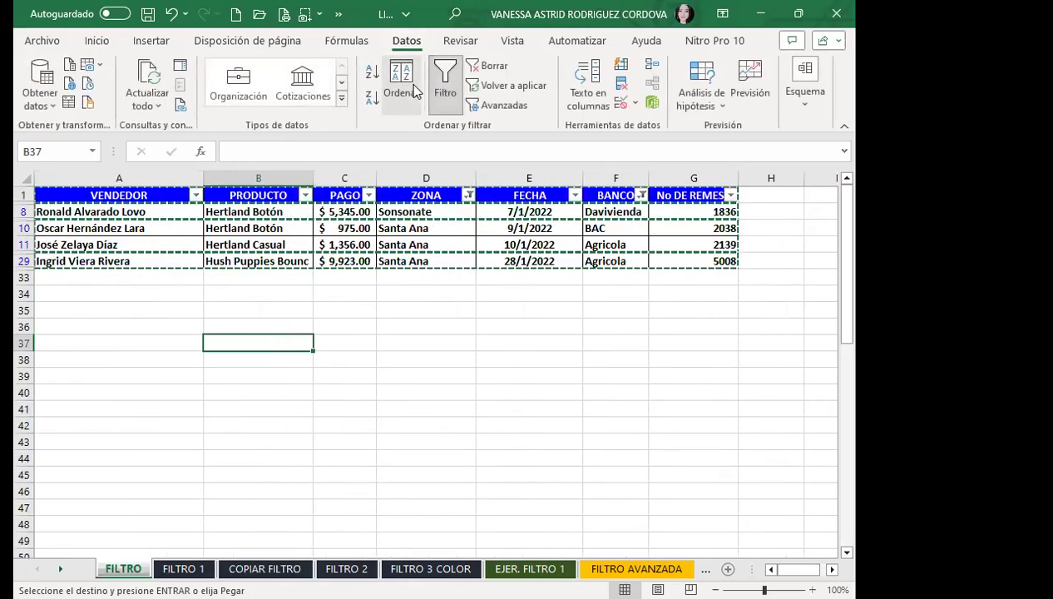
click(445, 80)
click(480, 277)
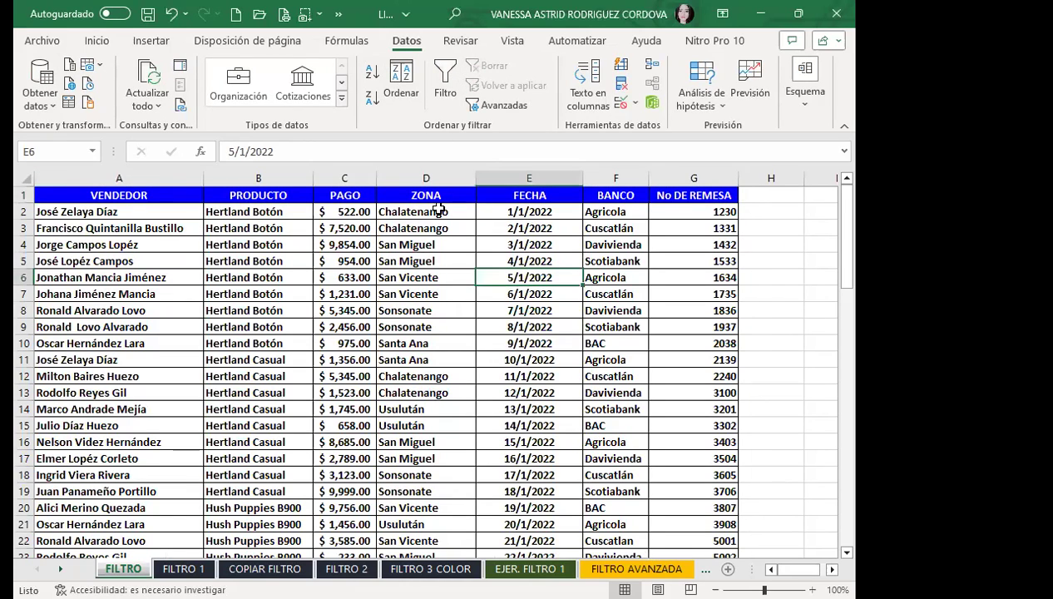
click(445, 84)
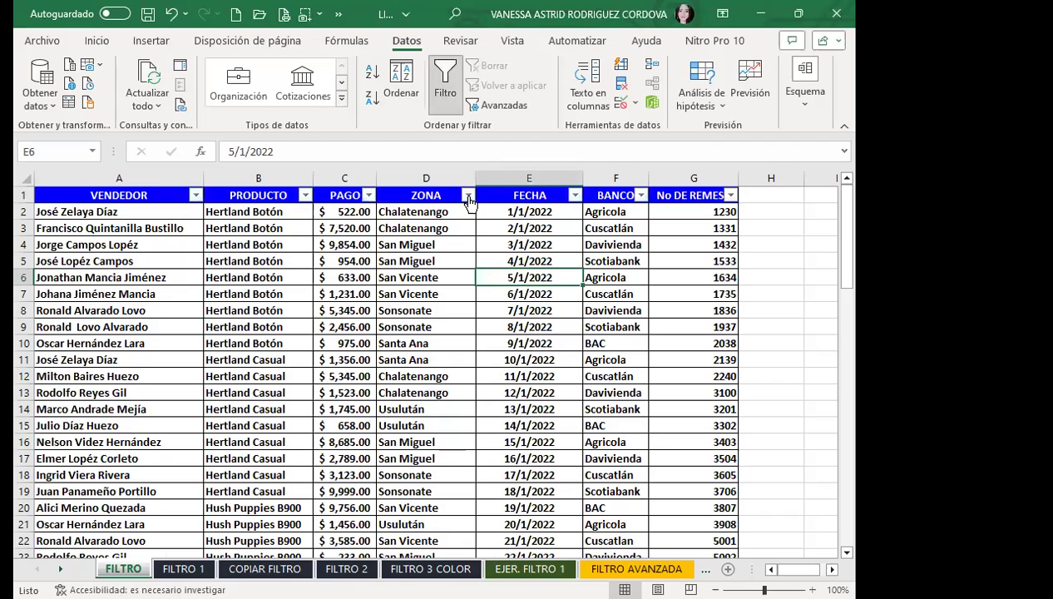
Step: Filter ZONA to exclude Santa Ana and Sonsonate, showing 22 of 31 records
click(468, 194)
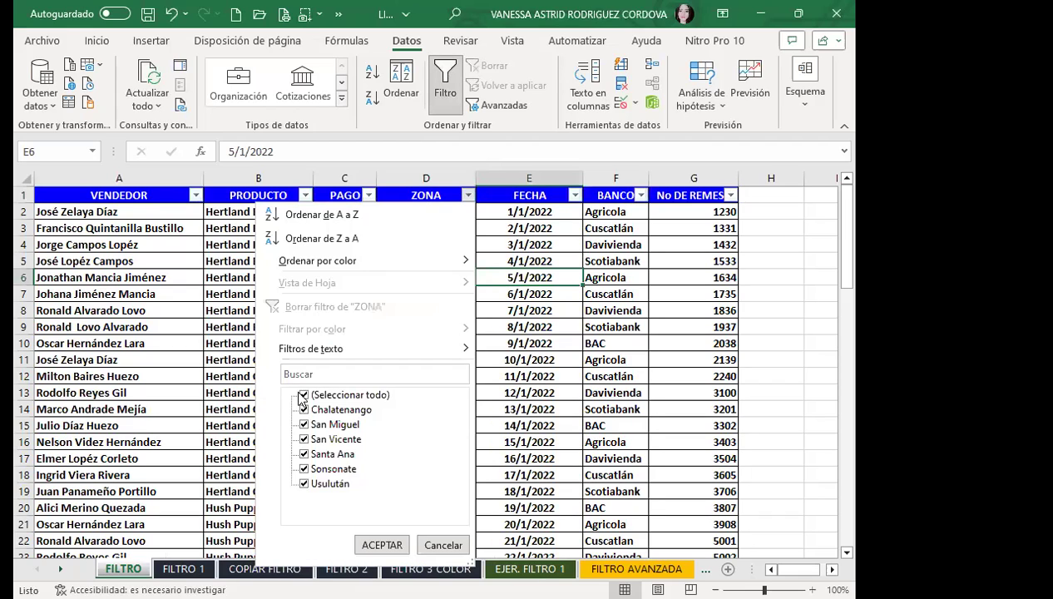
click(304, 454)
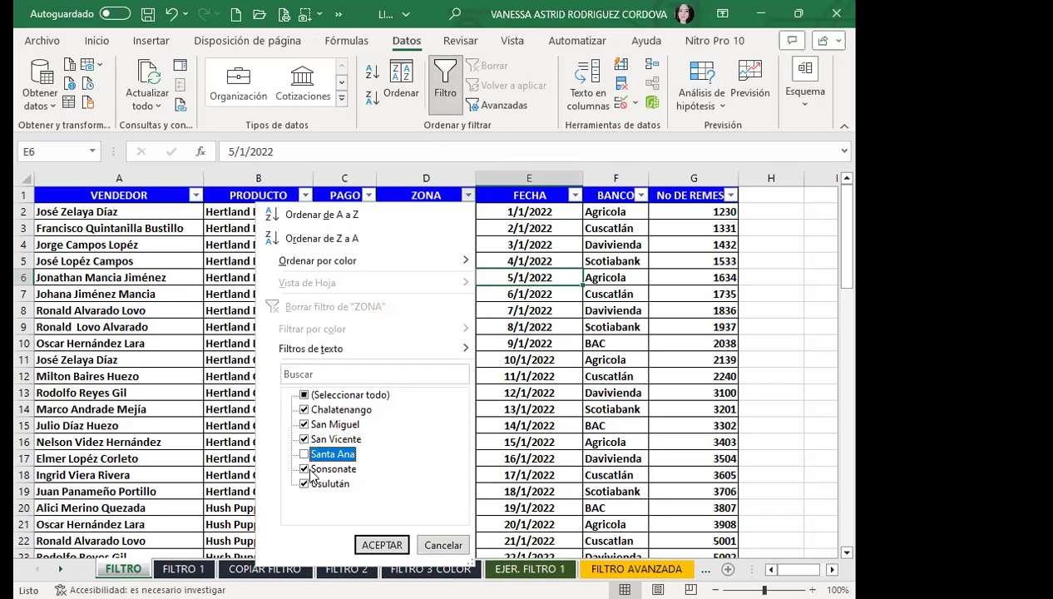
click(306, 469)
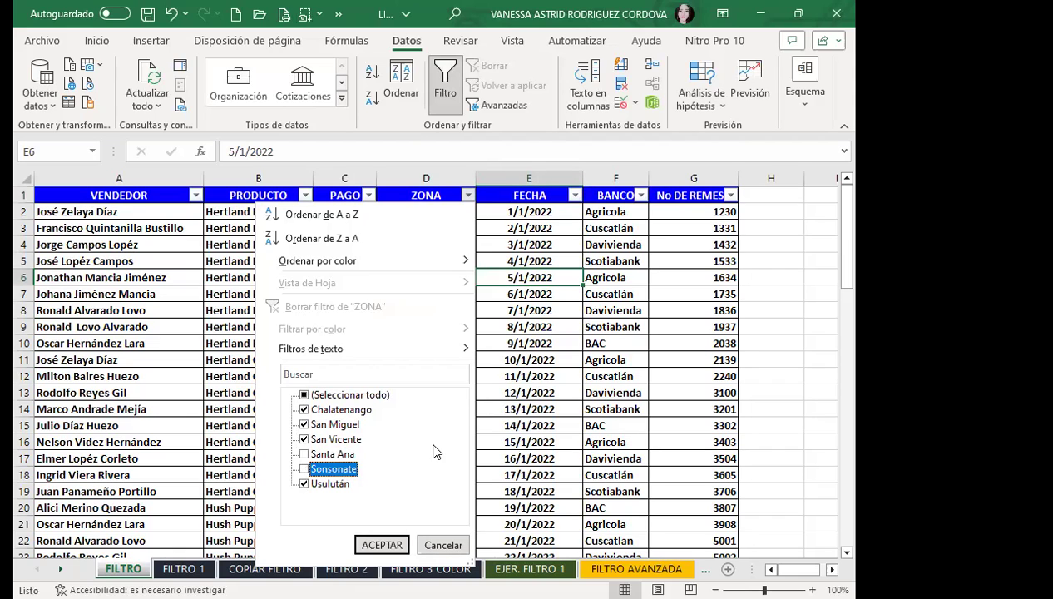
click(380, 548)
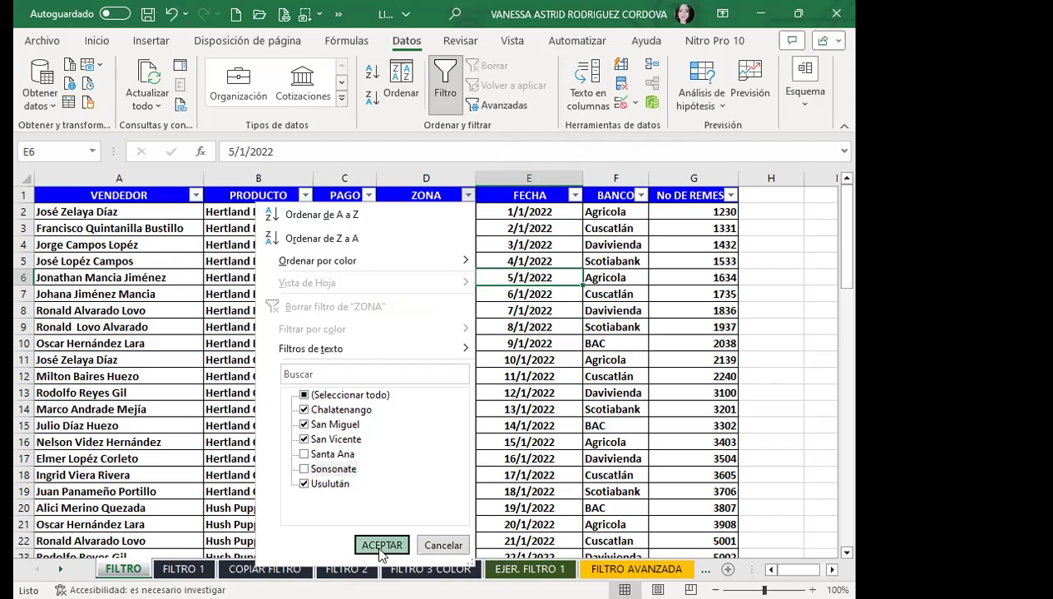
scroll(431, 404, up, 4)
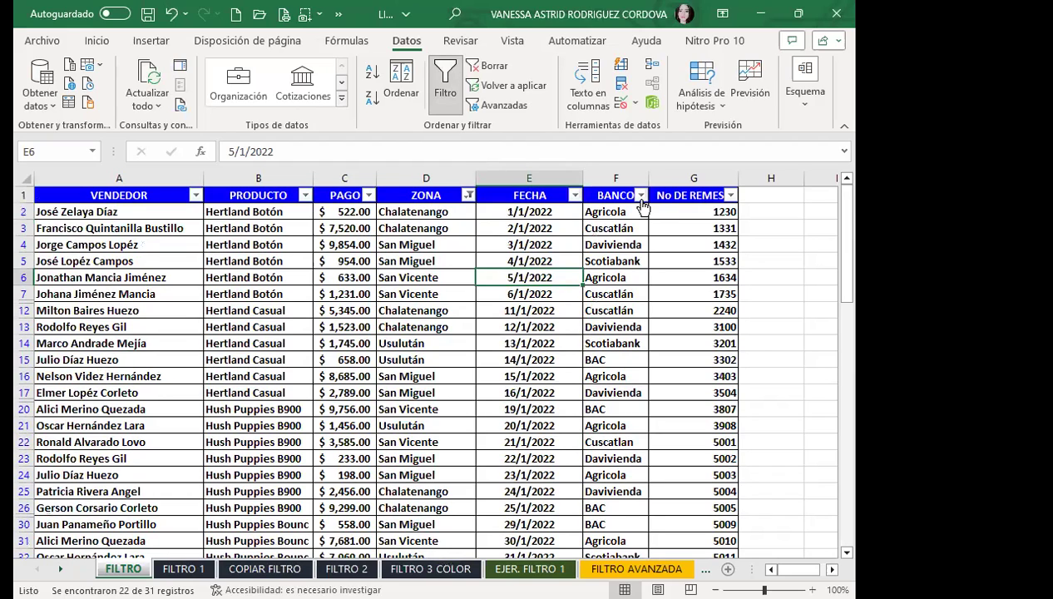
Step: Filter PRODUCTO to only Hertland Casual and Hush Puppies B900, leaving 13 records
click(306, 194)
click(140, 395)
click(140, 425)
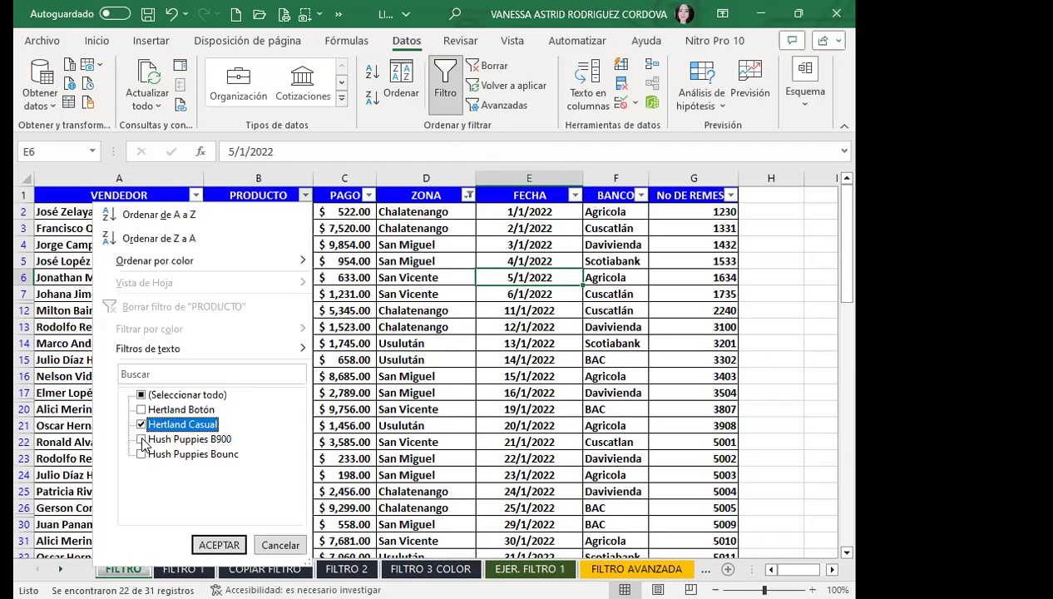
click(142, 439)
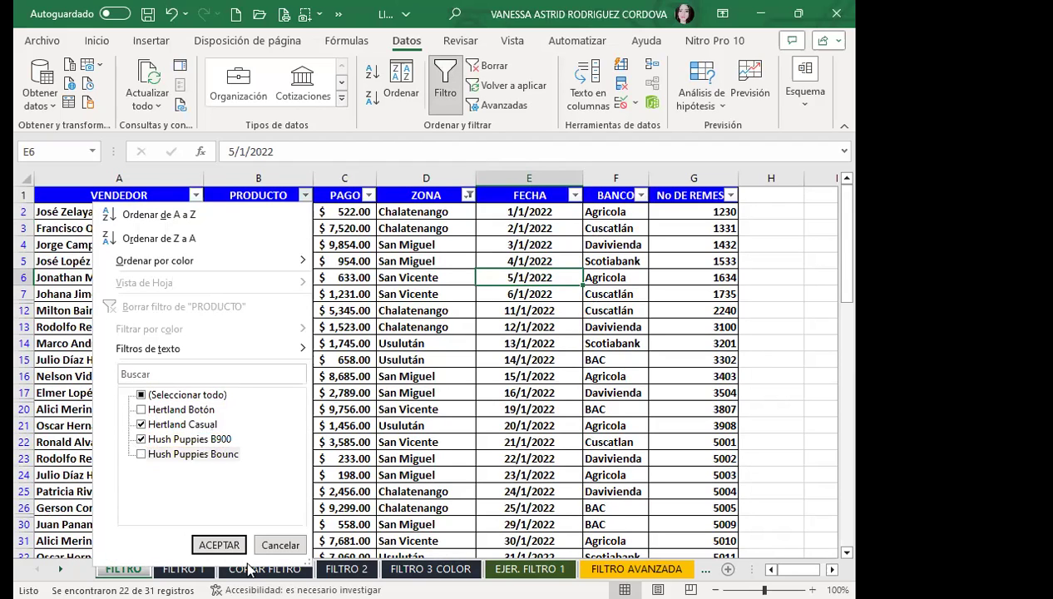
click(219, 545)
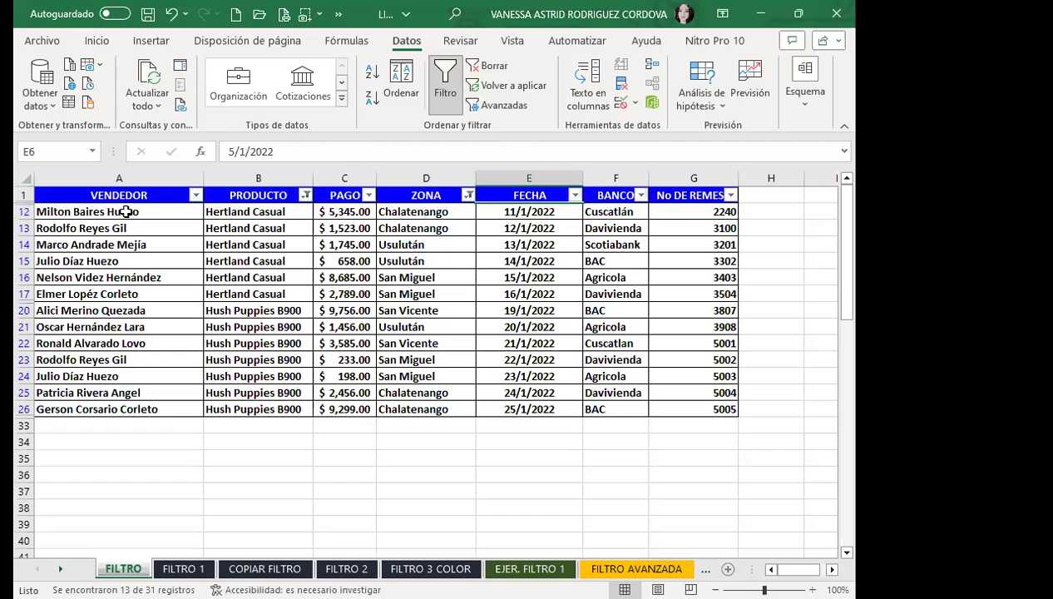
click(556, 477)
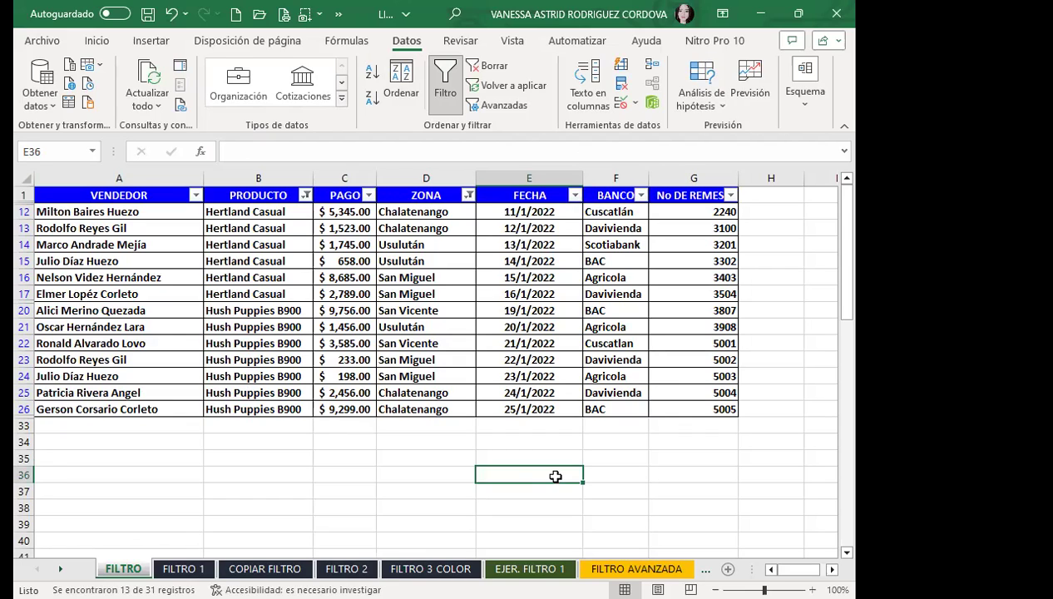
Step: In the BANCO filter list, untick BAC and Cuscatlán
click(641, 197)
click(477, 395)
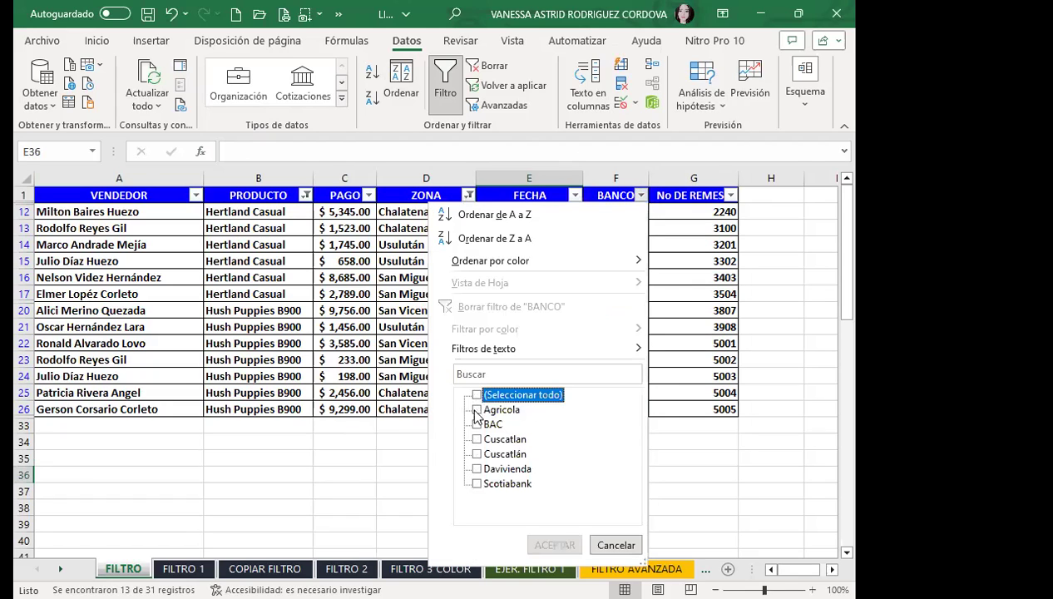
click(476, 395)
click(477, 424)
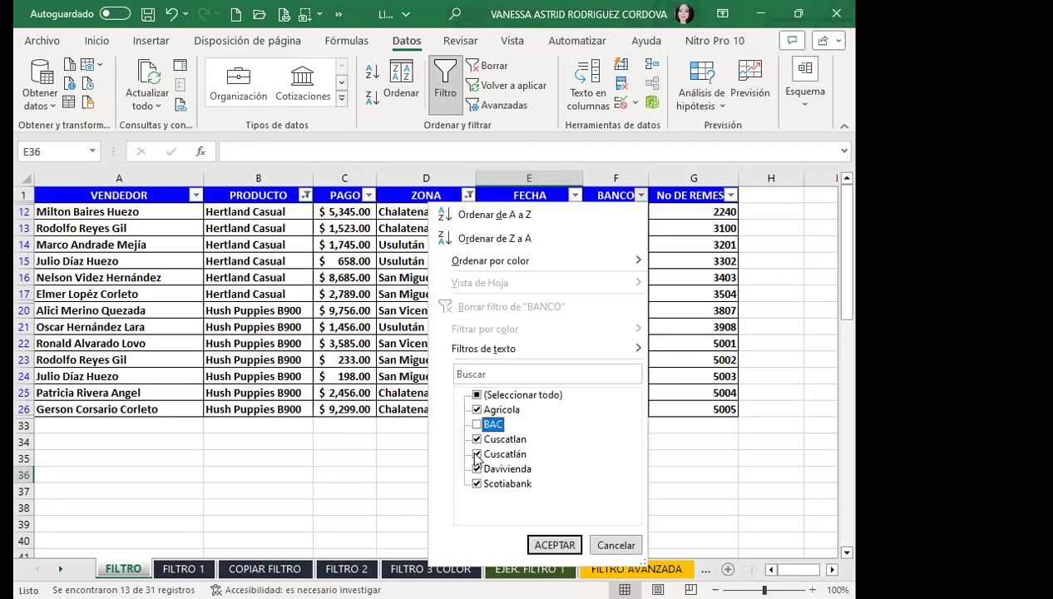
click(489, 458)
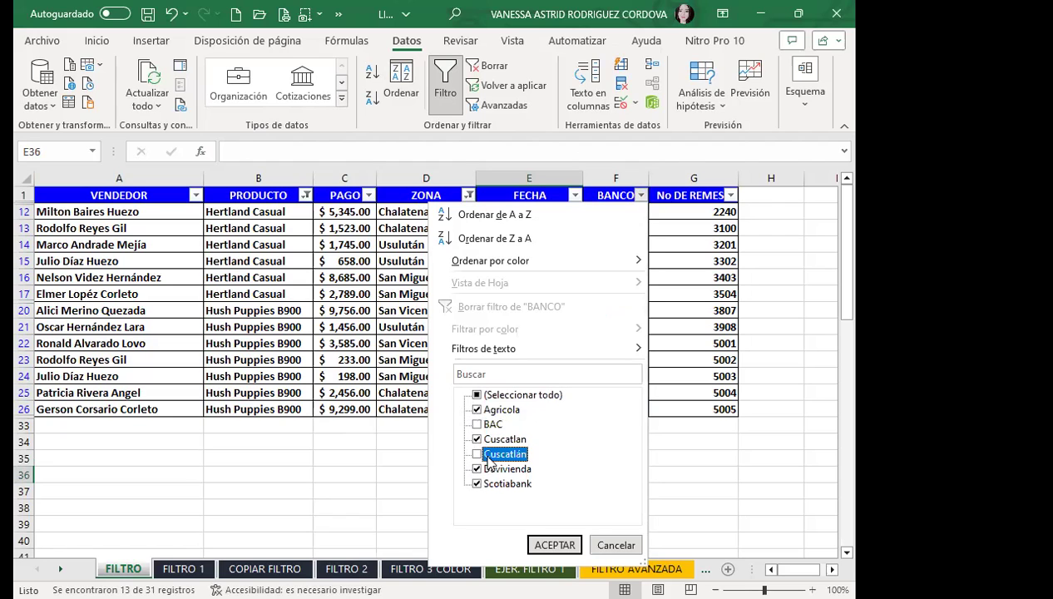
Step: Confirm the BANCO filter without BAC and Cuscatlán, leaving 9 records visible
click(552, 546)
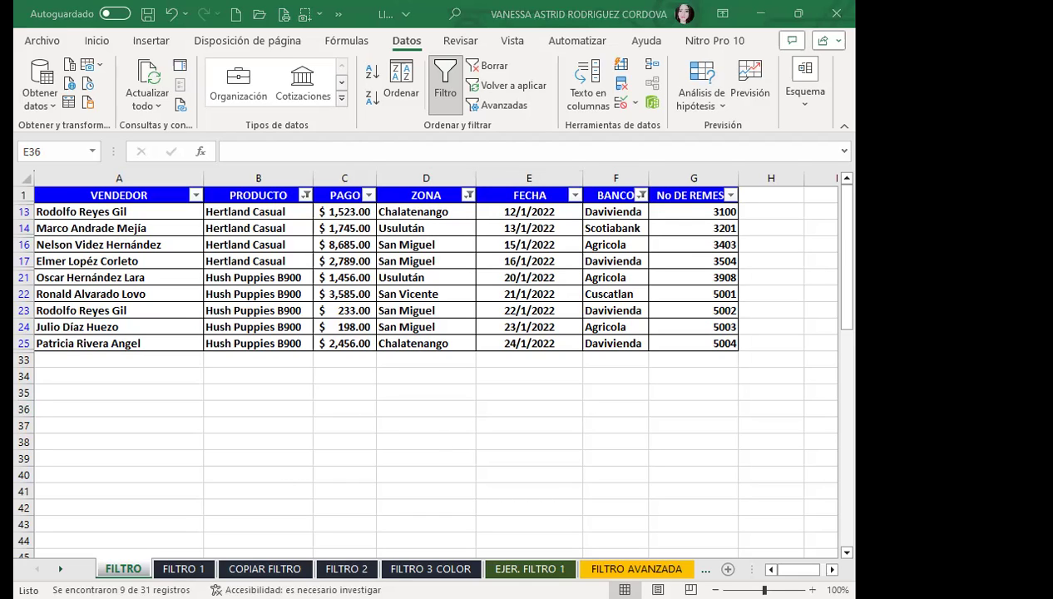
click(181, 569)
click(774, 327)
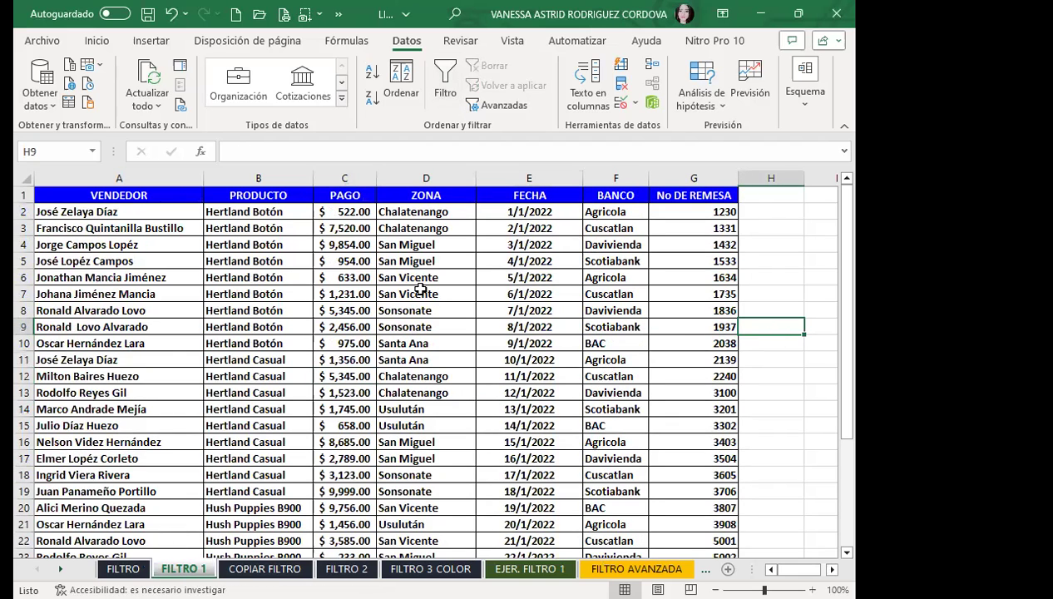
click(397, 276)
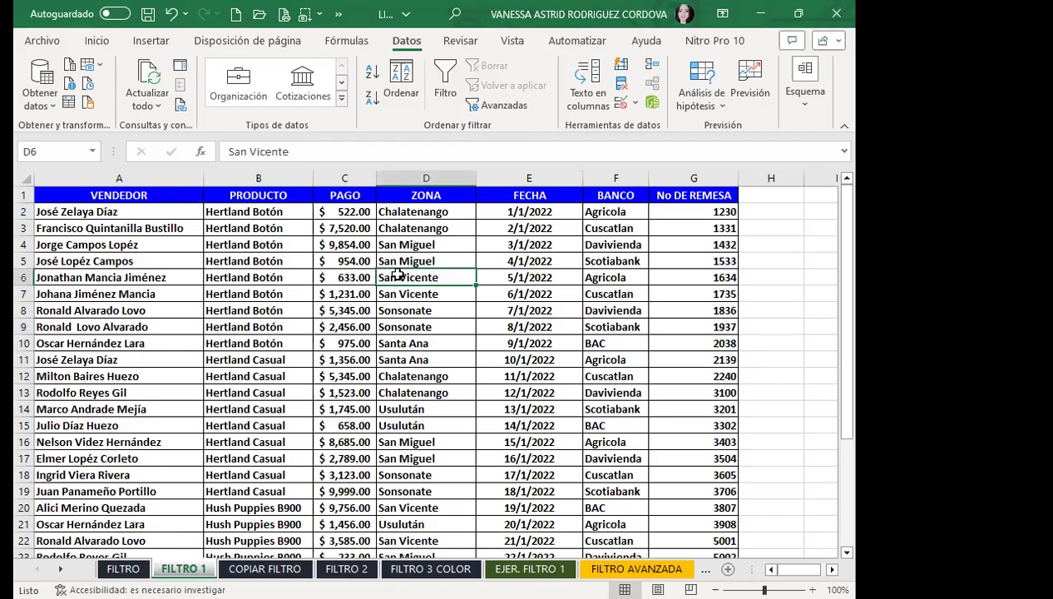
click(412, 376)
click(396, 425)
click(405, 294)
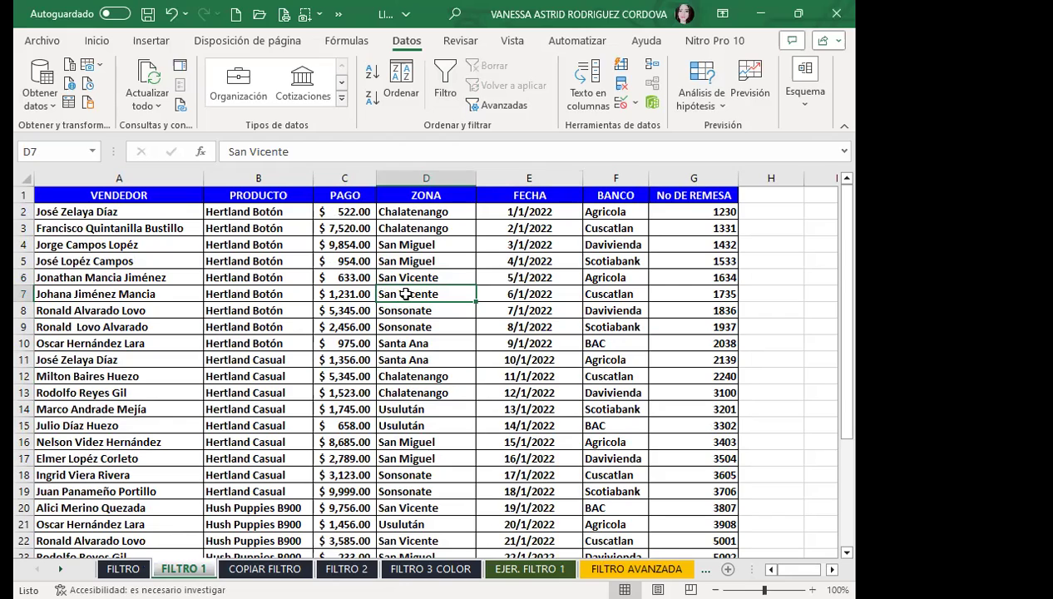
click(826, 554)
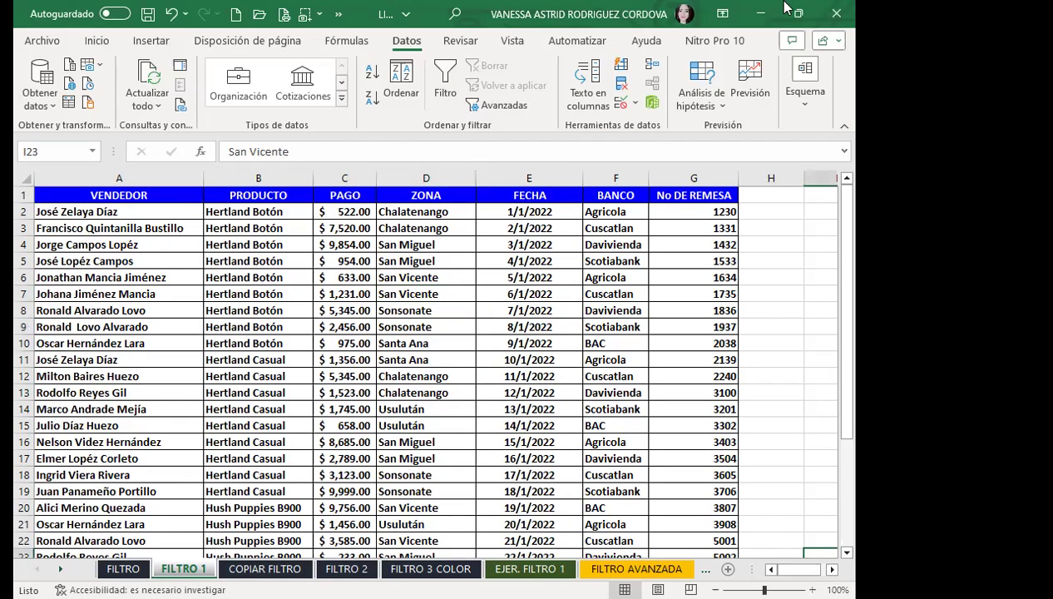
click(832, 568)
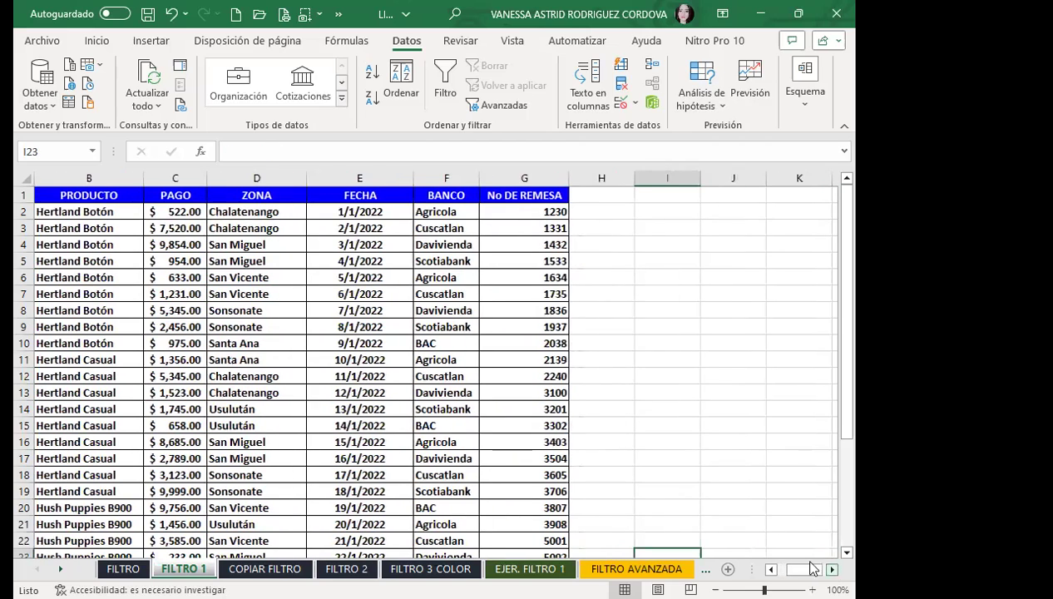
click(670, 323)
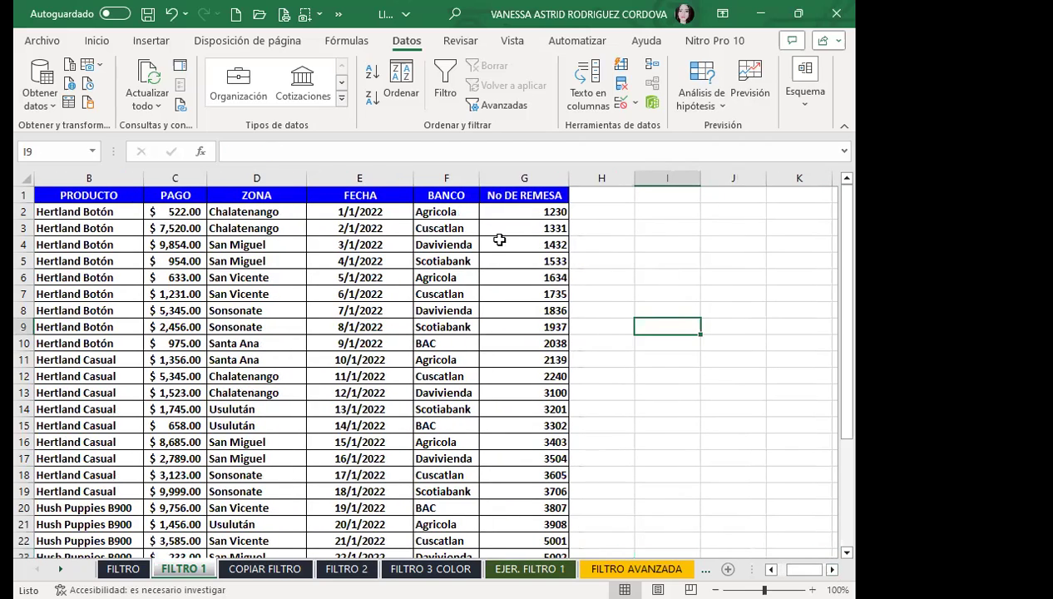
click(445, 79)
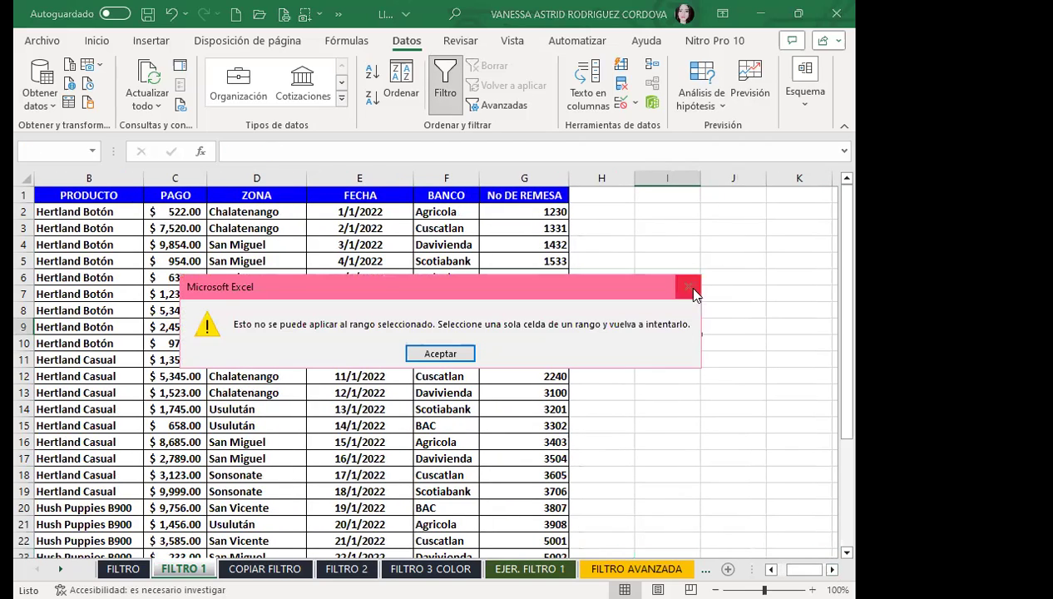
click(687, 286)
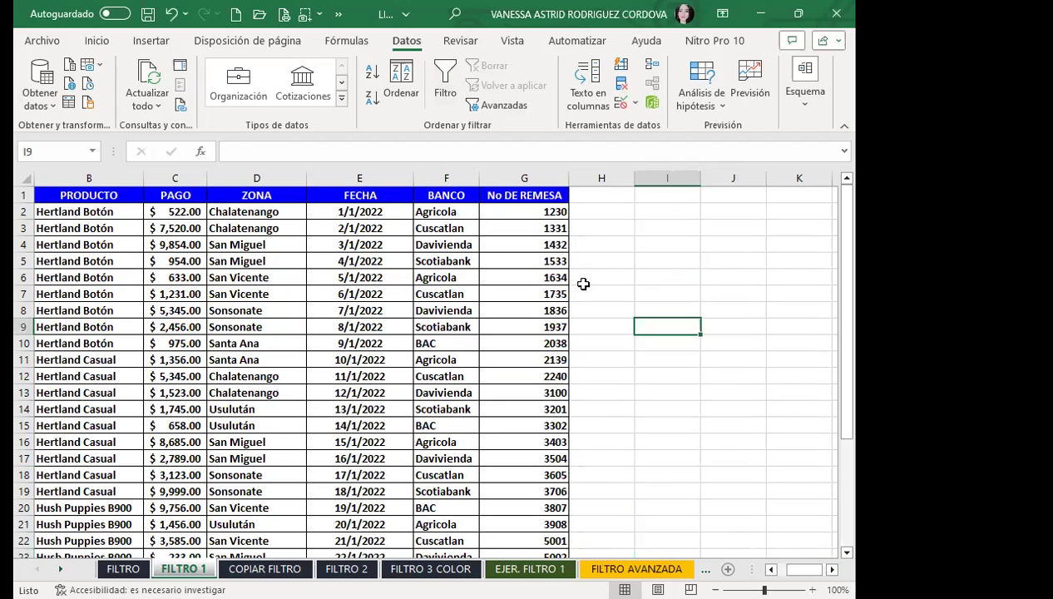
click(521, 278)
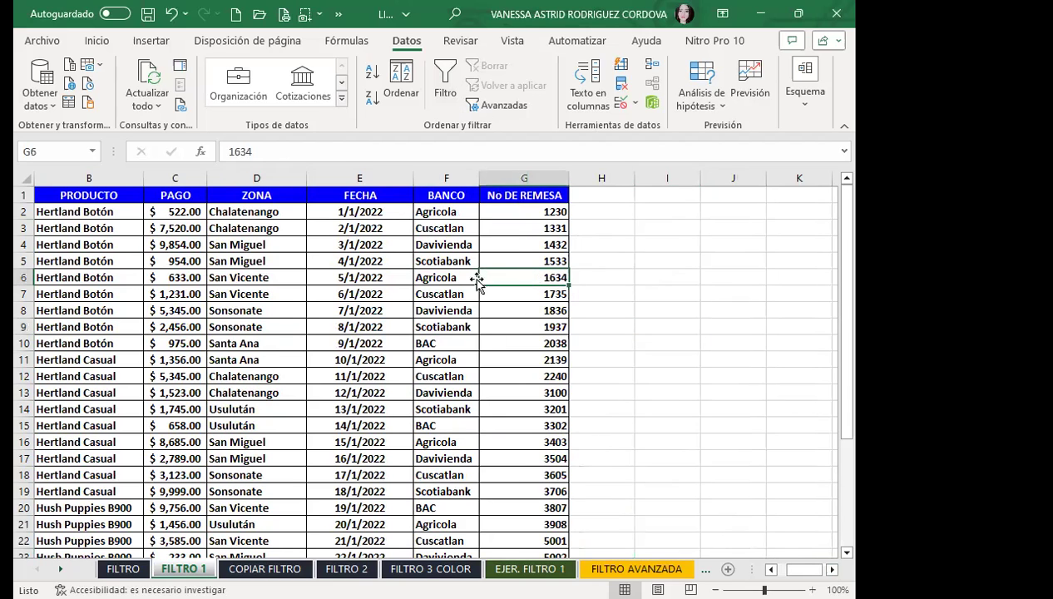
scroll(265, 435, down, 4)
scroll(198, 366, down, 4)
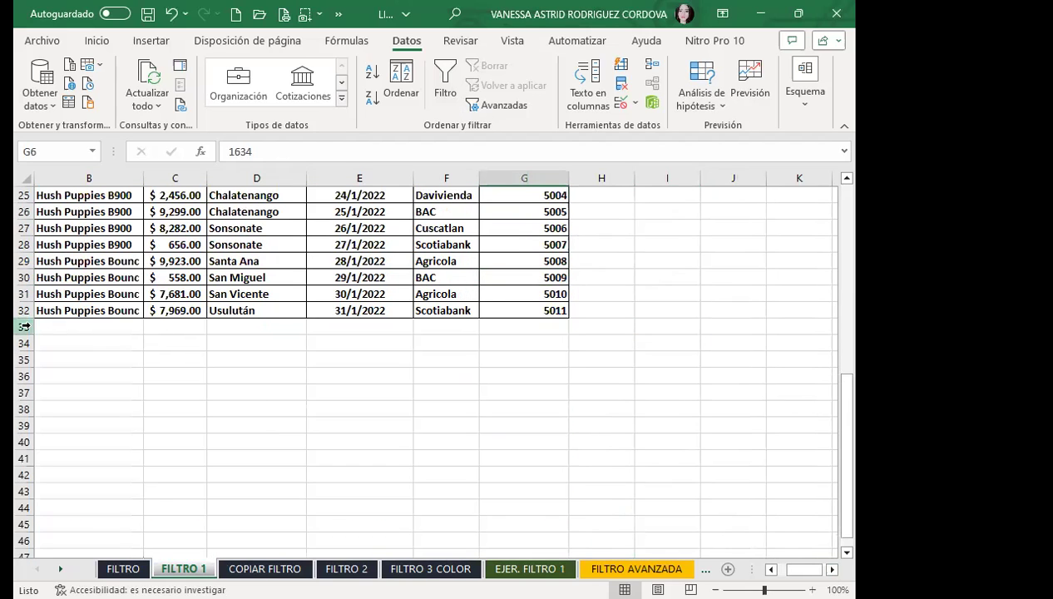
scroll(532, 391, up, 5)
scroll(545, 276, up, 3)
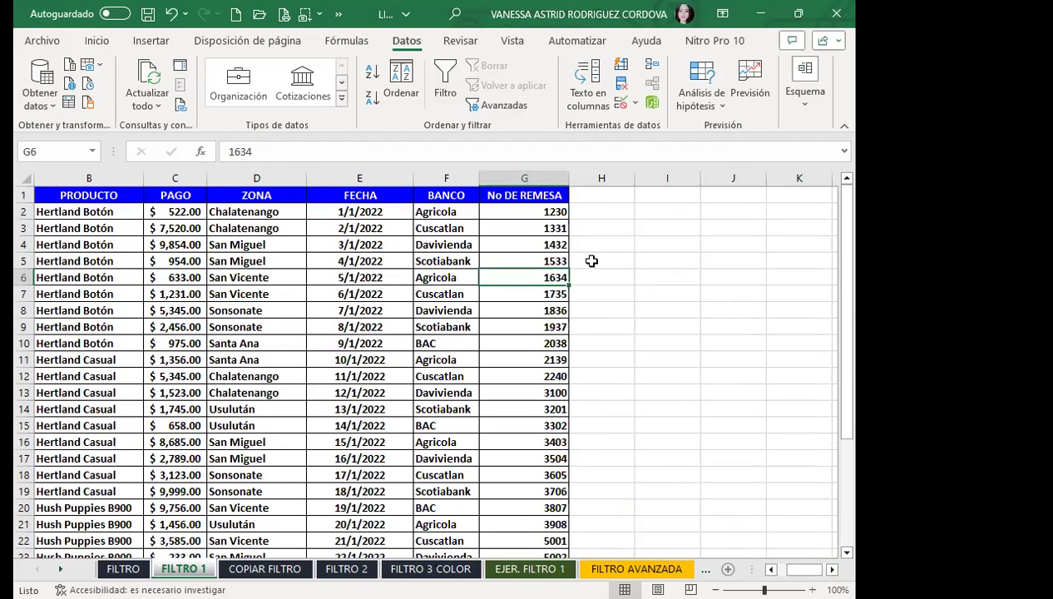
click(593, 246)
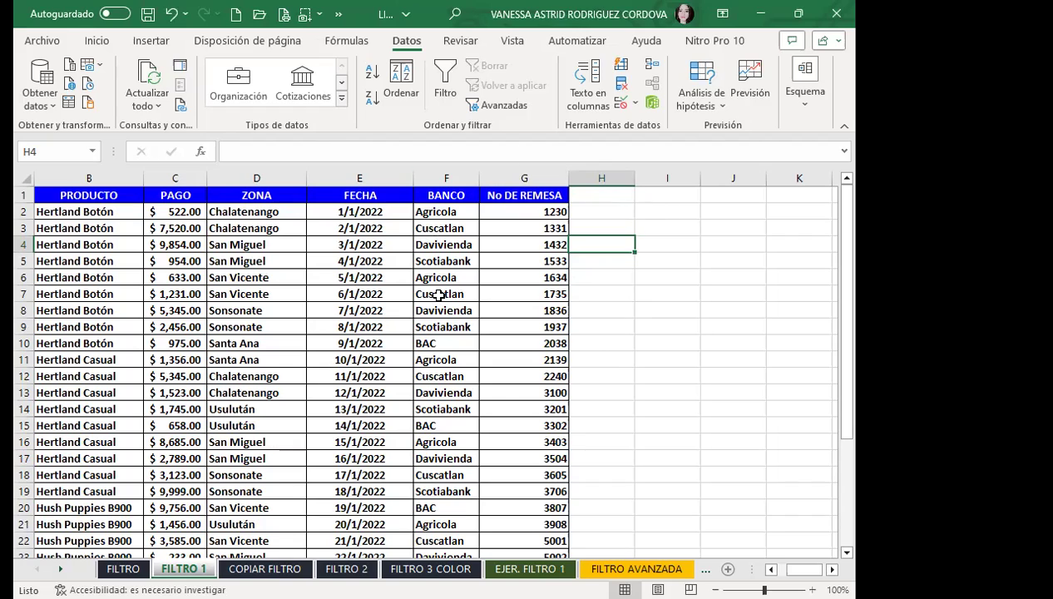
Step: Turn on AutoFilter with Datos > Filtro so headers B1:G1 get dropdown arrows
click(441, 77)
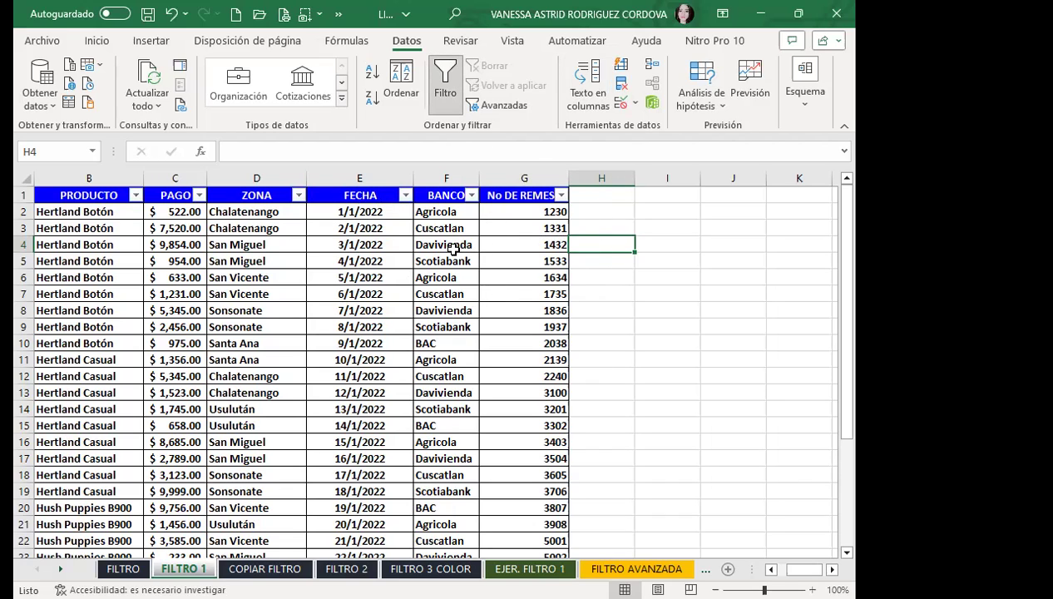
Step: Switch the FILTRO 1 header filter arrows off and back on, checking cells around the table
click(447, 73)
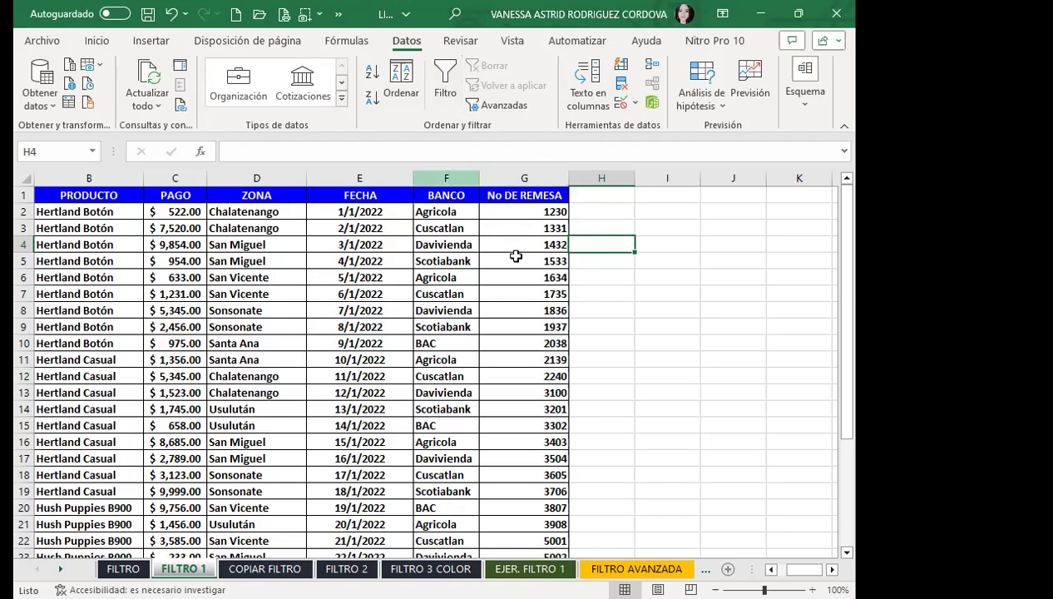
click(613, 257)
click(617, 242)
drag(597, 282, 597, 290)
click(396, 261)
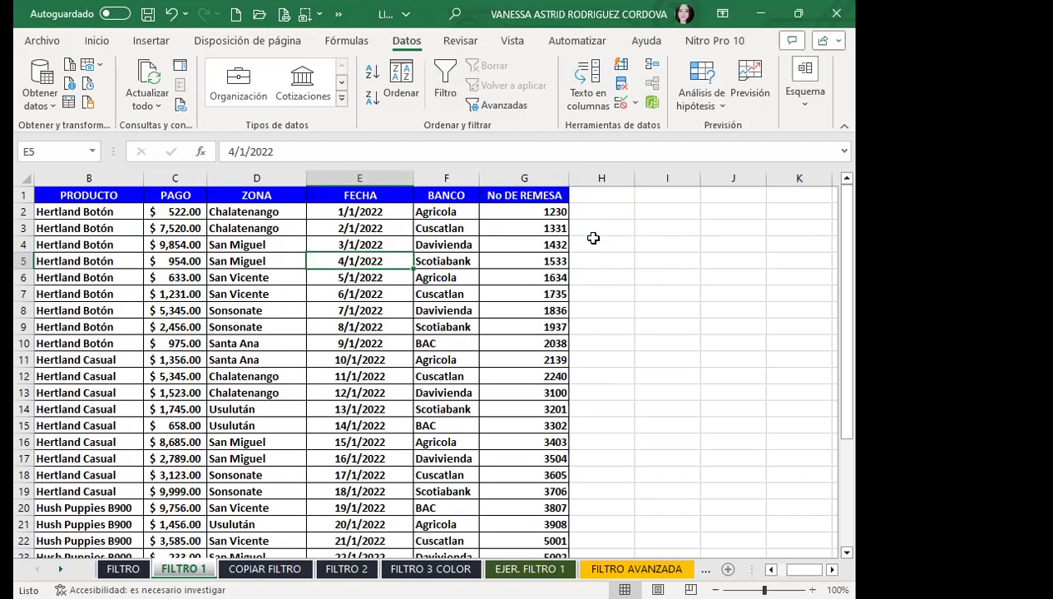
click(613, 255)
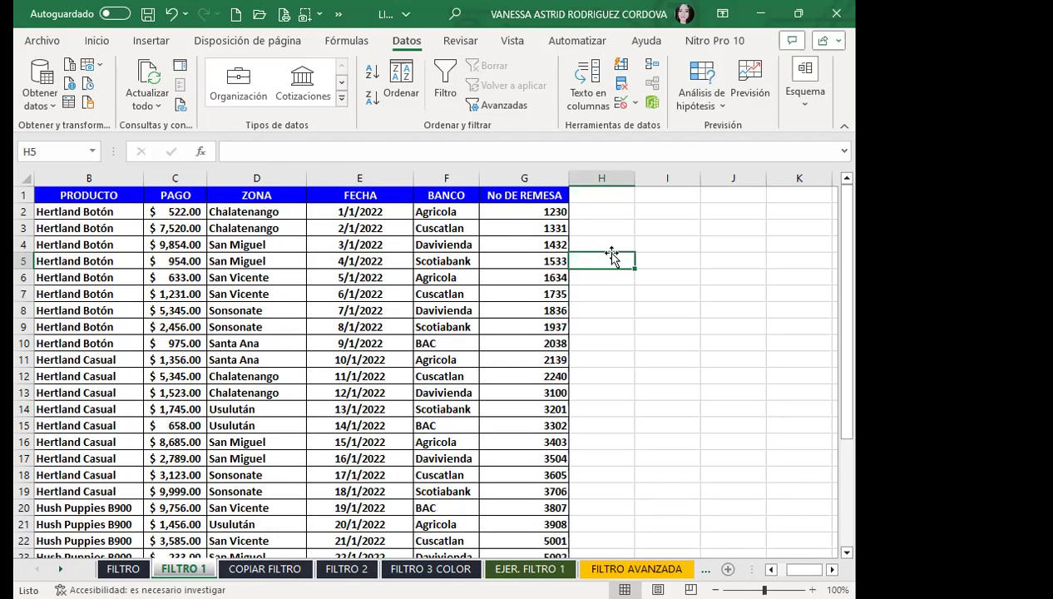
click(446, 75)
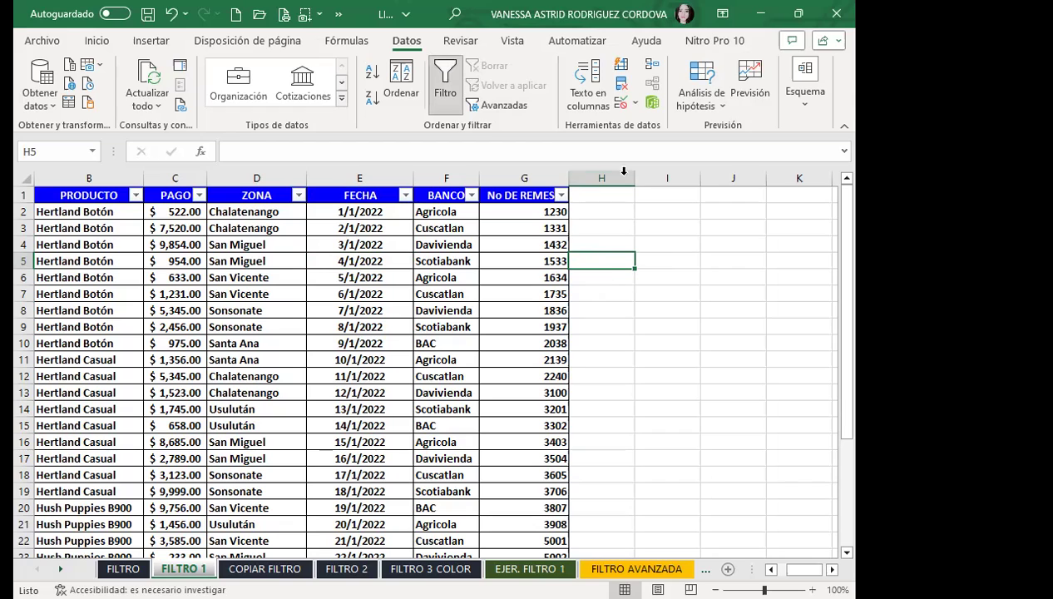
click(425, 277)
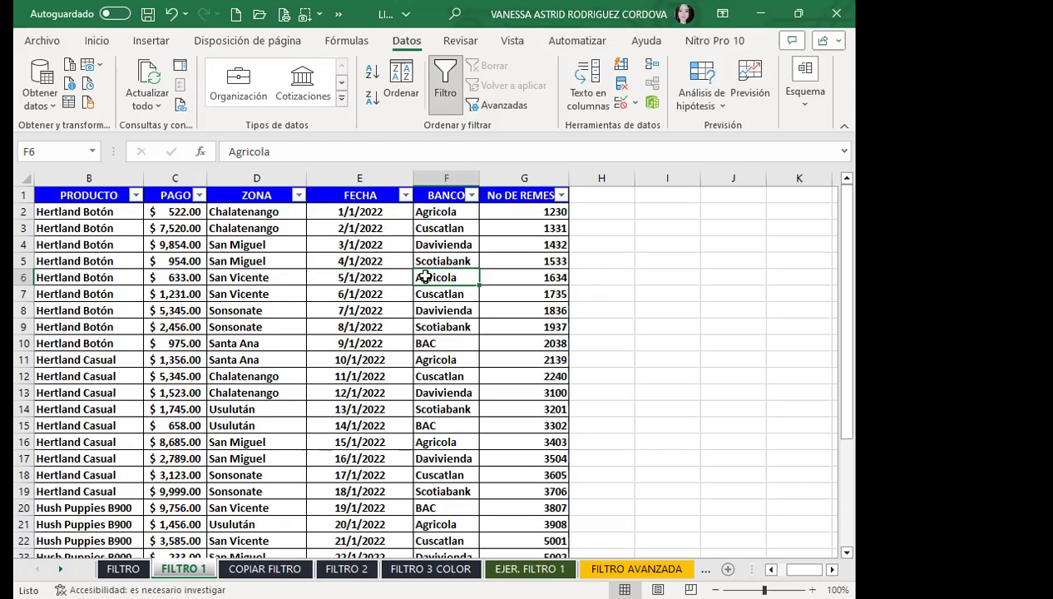
click(585, 239)
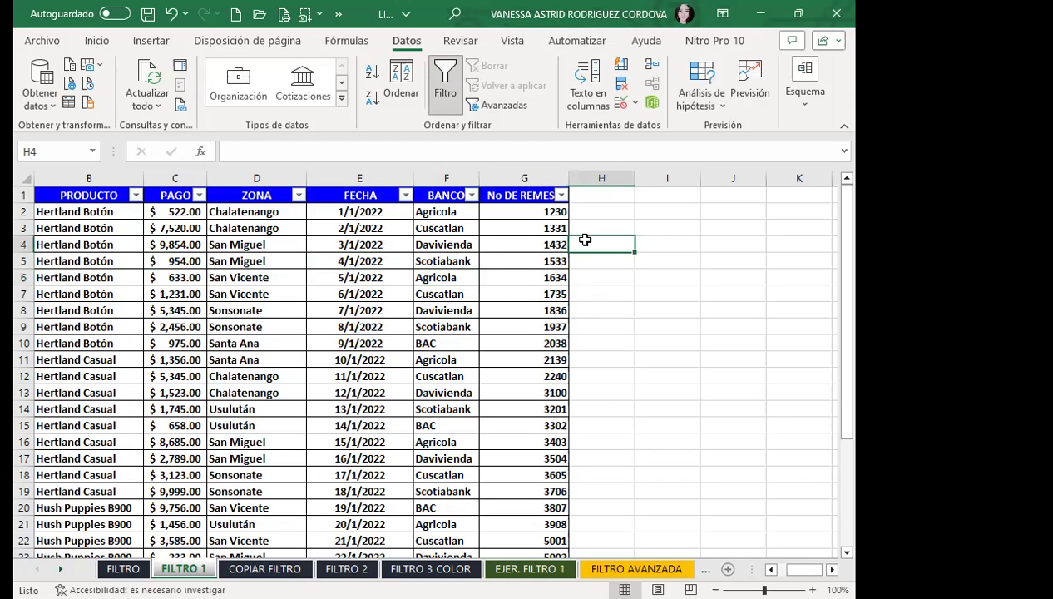
click(338, 345)
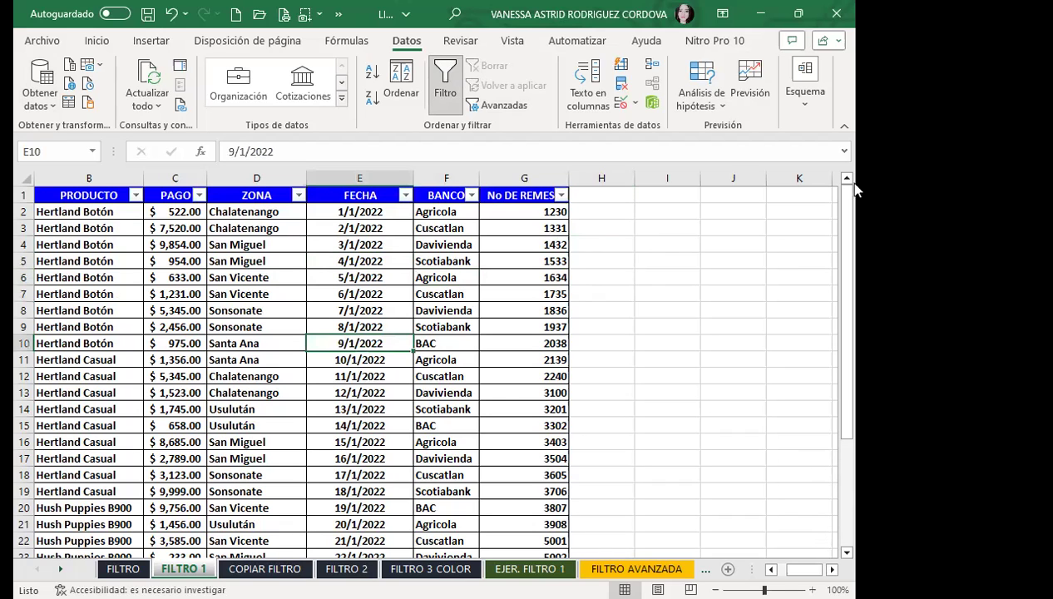
drag(799, 569, 785, 569)
click(327, 357)
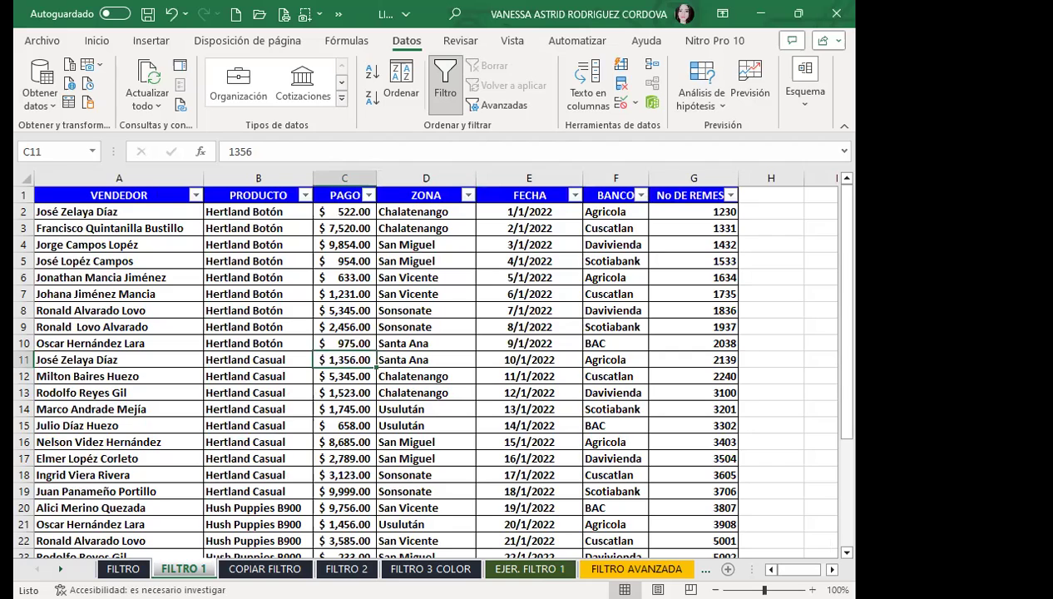
Step: Go to the FILTRO 2 sheet and select rows A5:G8 of its seller table
key(ctrl+Page_Down)
key(ctrl+Page_Down)
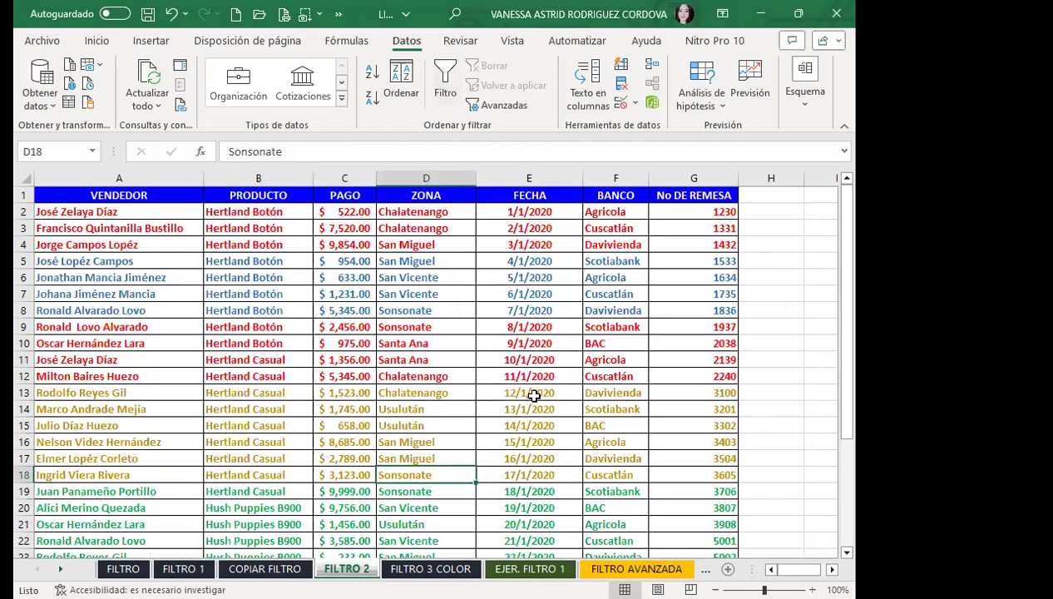
click(529, 343)
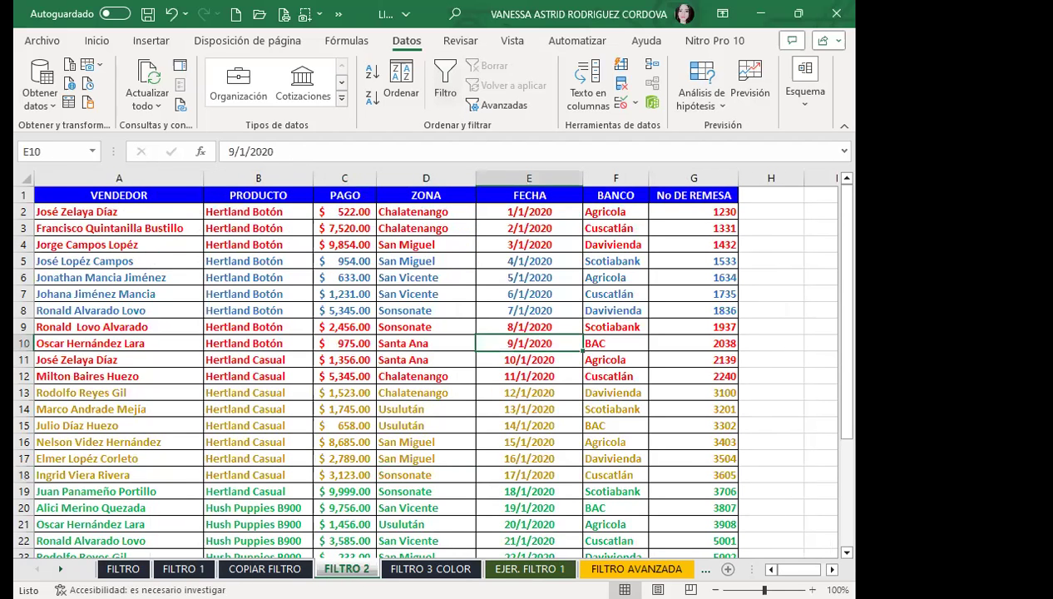
scroll(189, 311, down, 2)
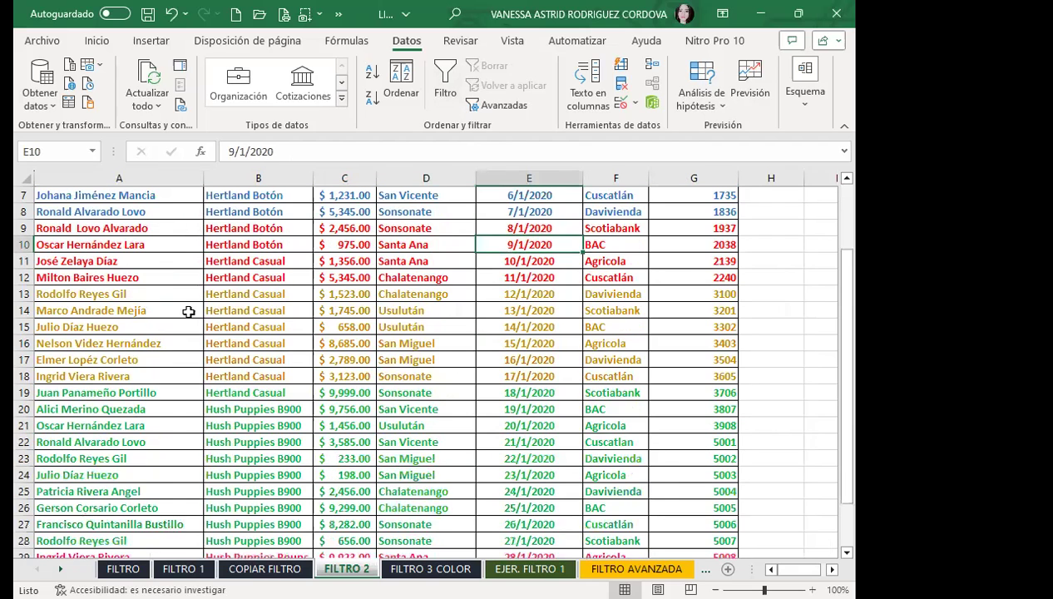
scroll(214, 359, down, 2)
scroll(237, 381, down, 2)
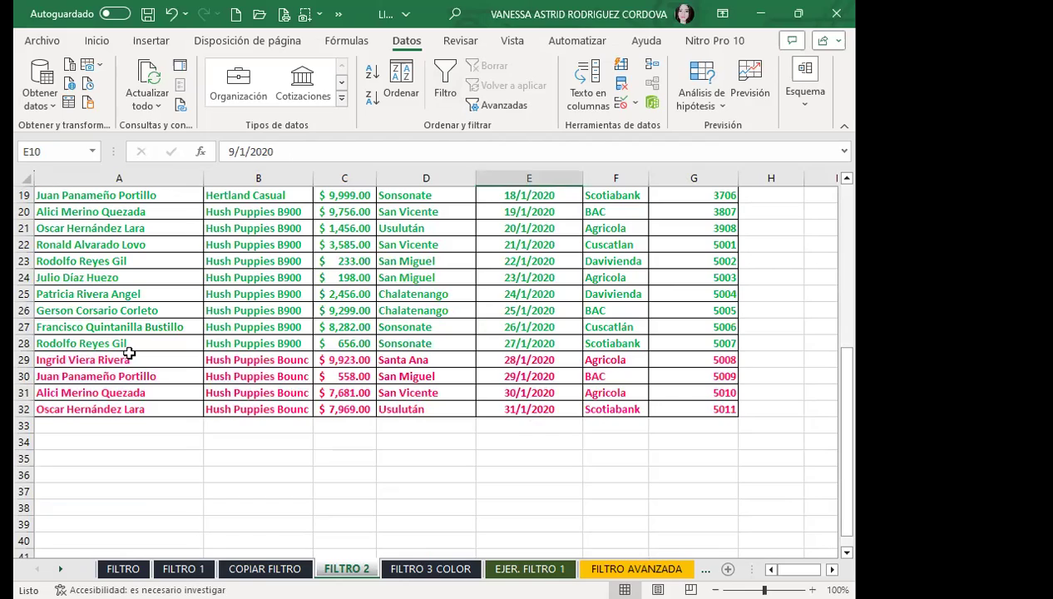
scroll(129, 353, up, 1)
scroll(129, 349, up, 2)
scroll(131, 337, up, 3)
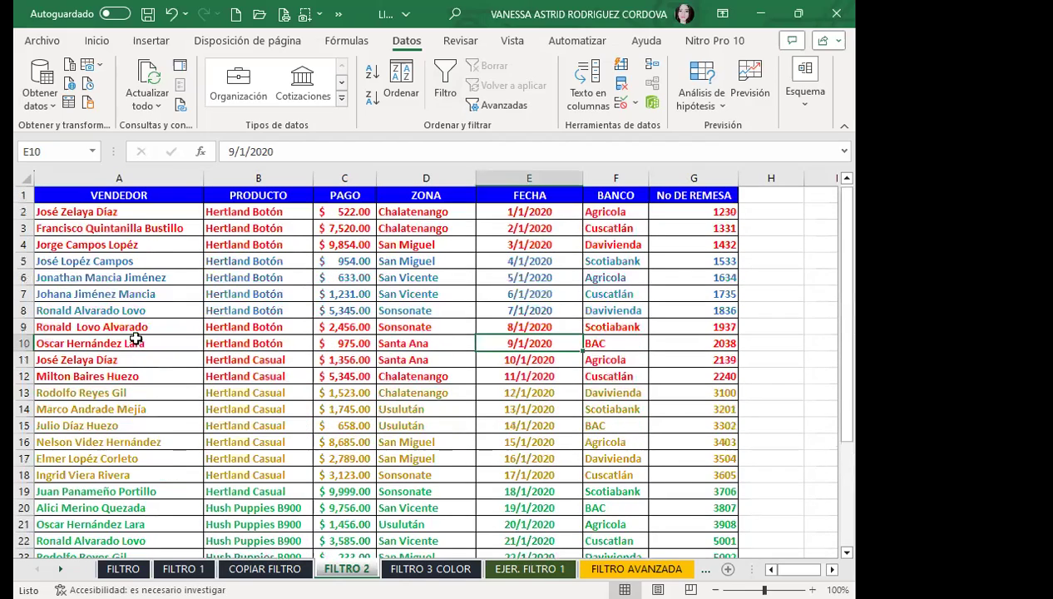
click(127, 313)
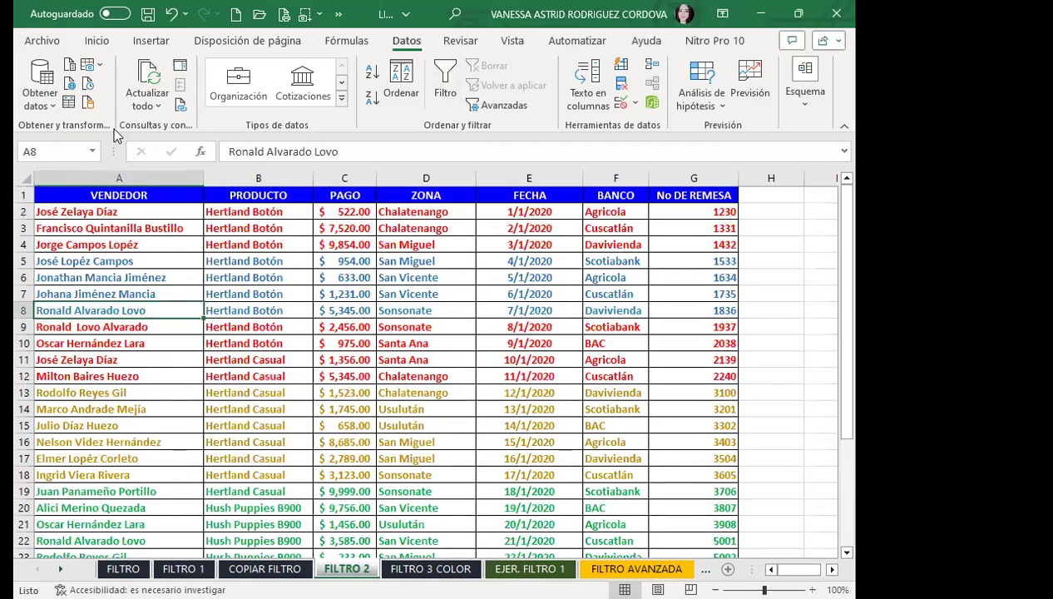
click(97, 42)
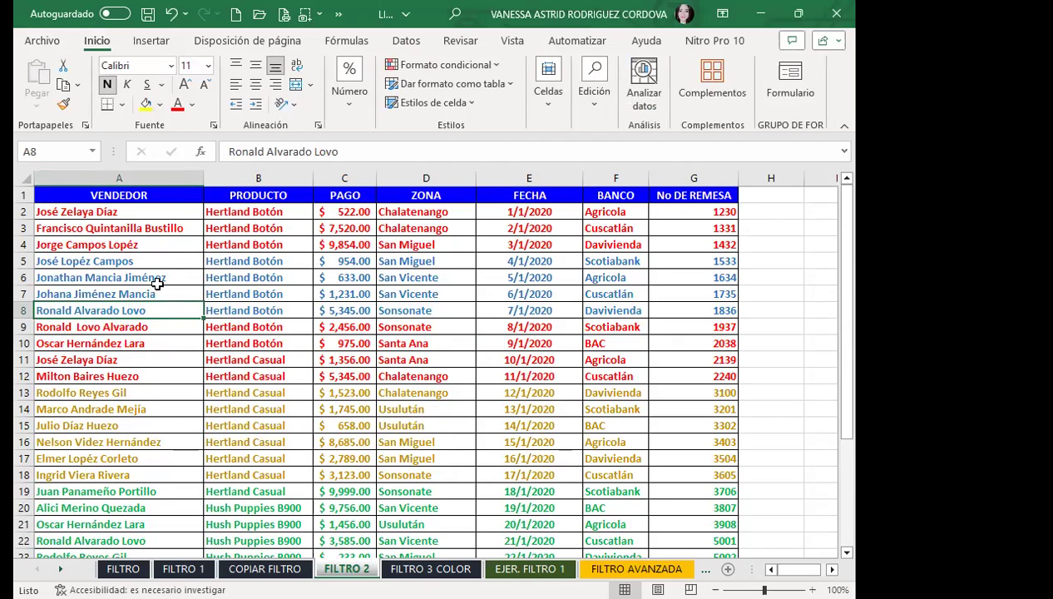
drag(88, 260, 684, 310)
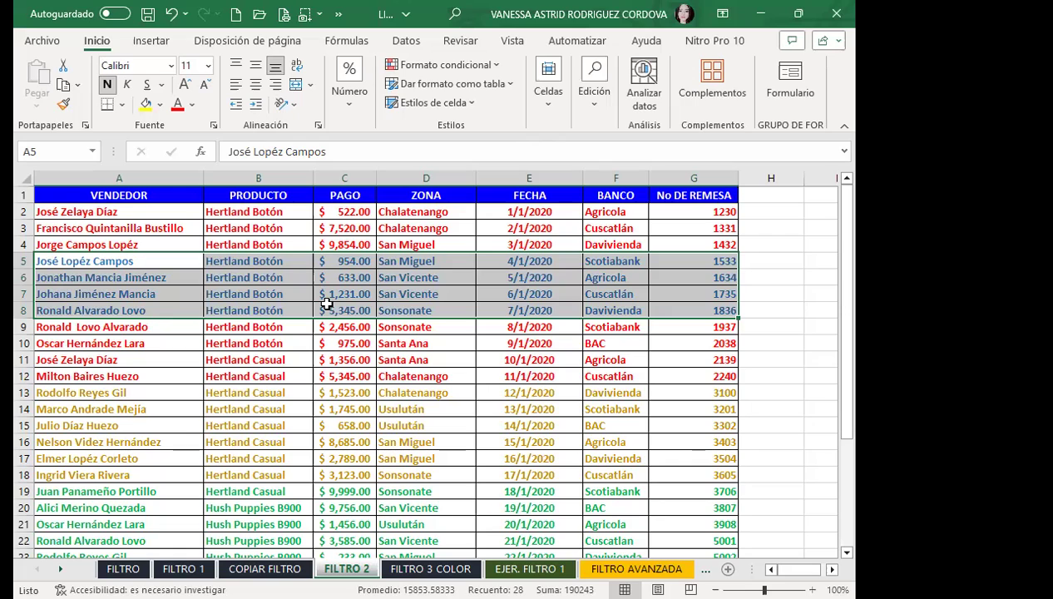
scroll(350, 439, down, 10)
scroll(349, 433, up, 4)
scroll(353, 425, up, 3)
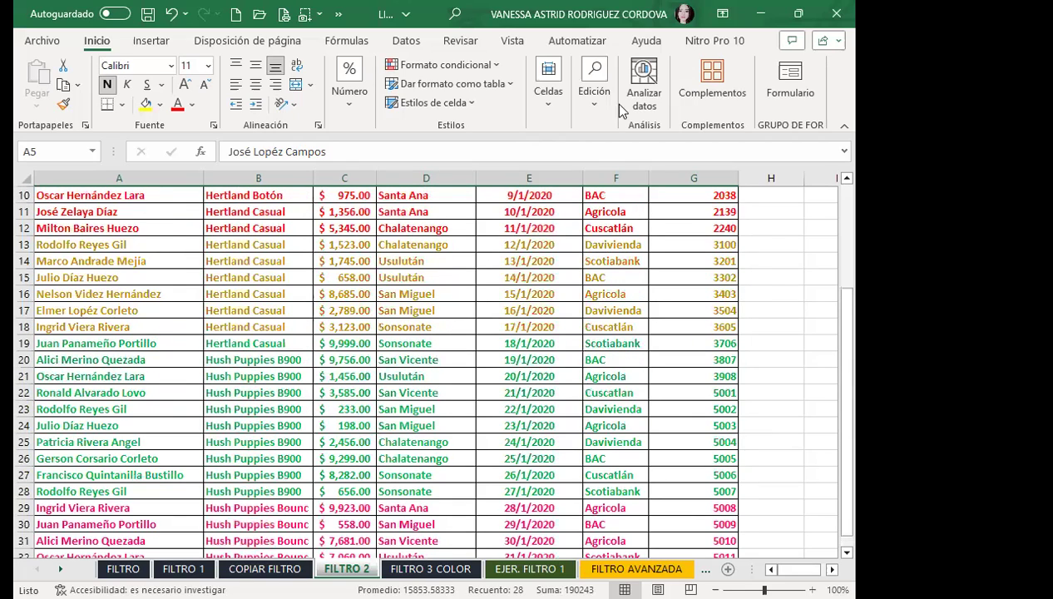
scroll(616, 208, up, 3)
Step: Use Ordenar y filtrar > Filtro to put arrows on FILTRO 2 headers VENDEDOR through No DE REMESA
click(587, 109)
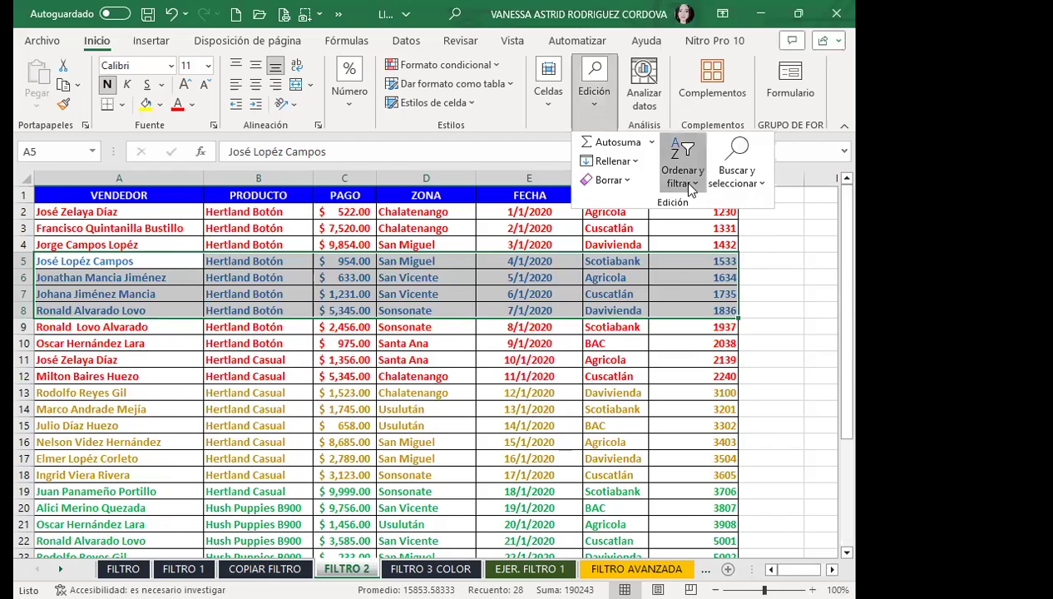
click(681, 177)
click(703, 277)
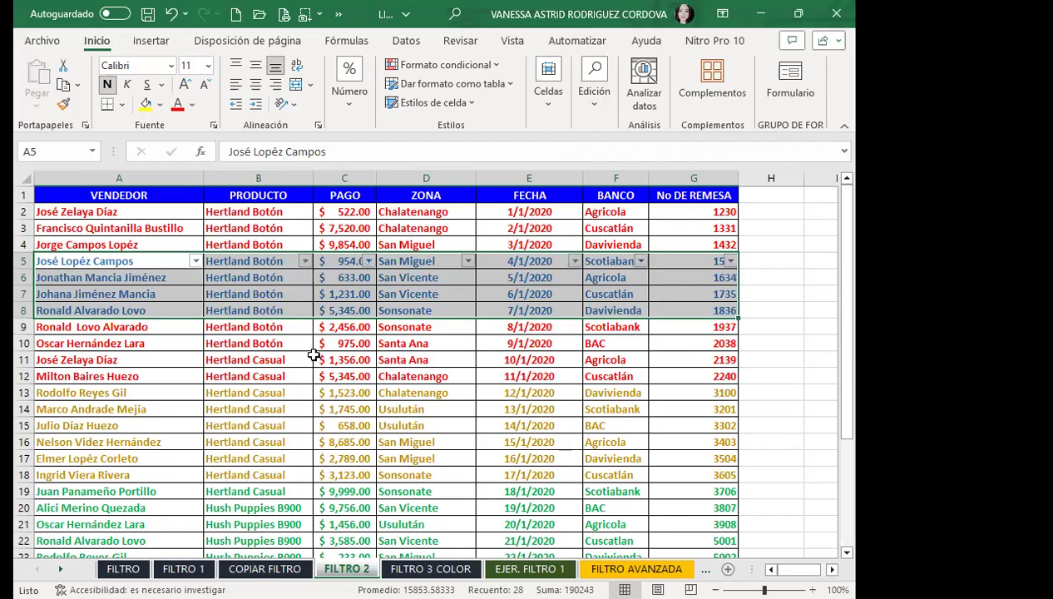
click(240, 189)
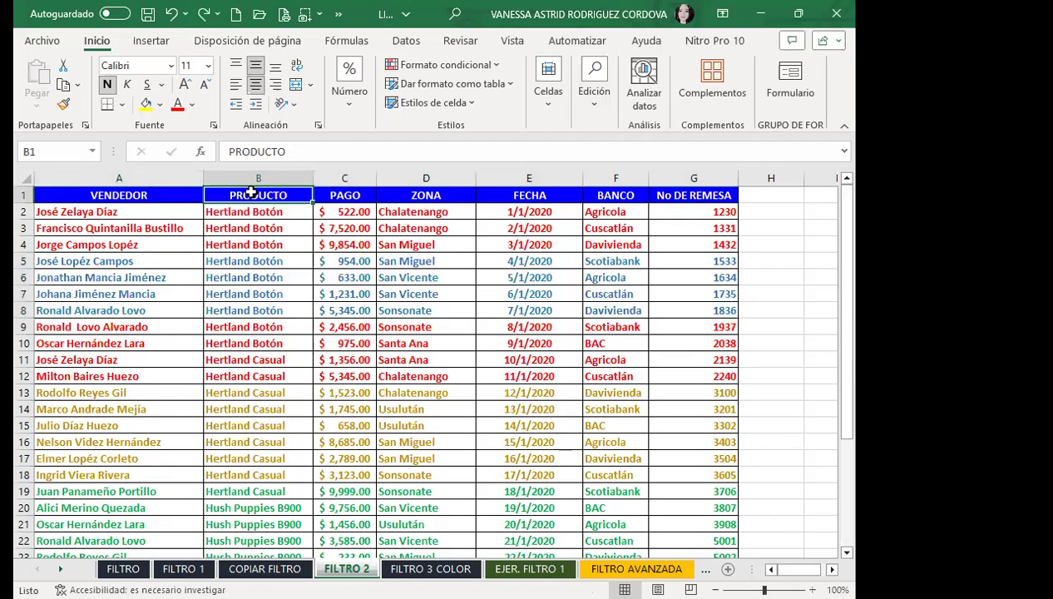
click(594, 91)
click(682, 170)
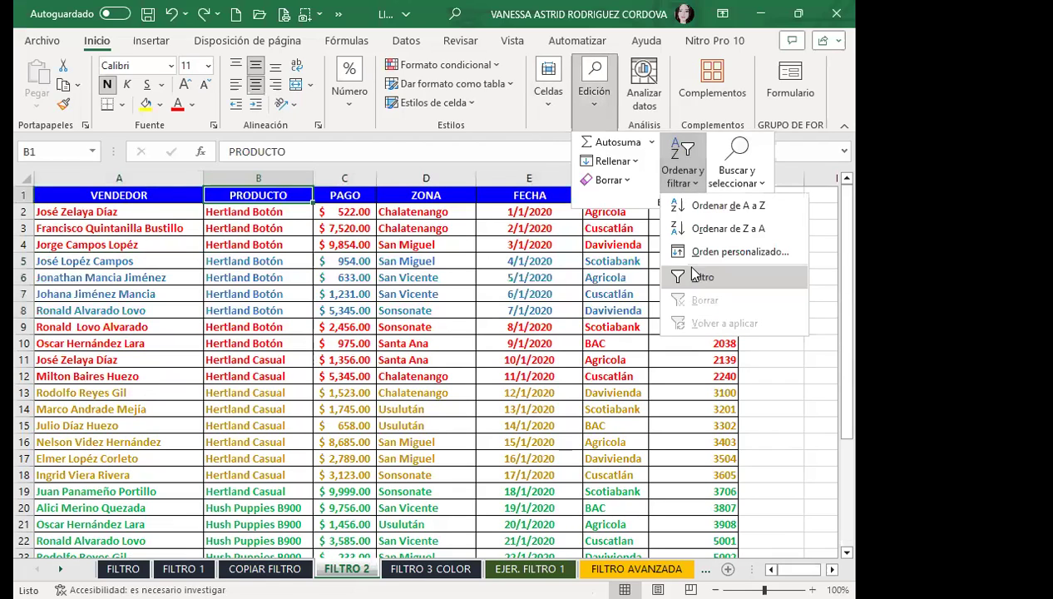
click(425, 310)
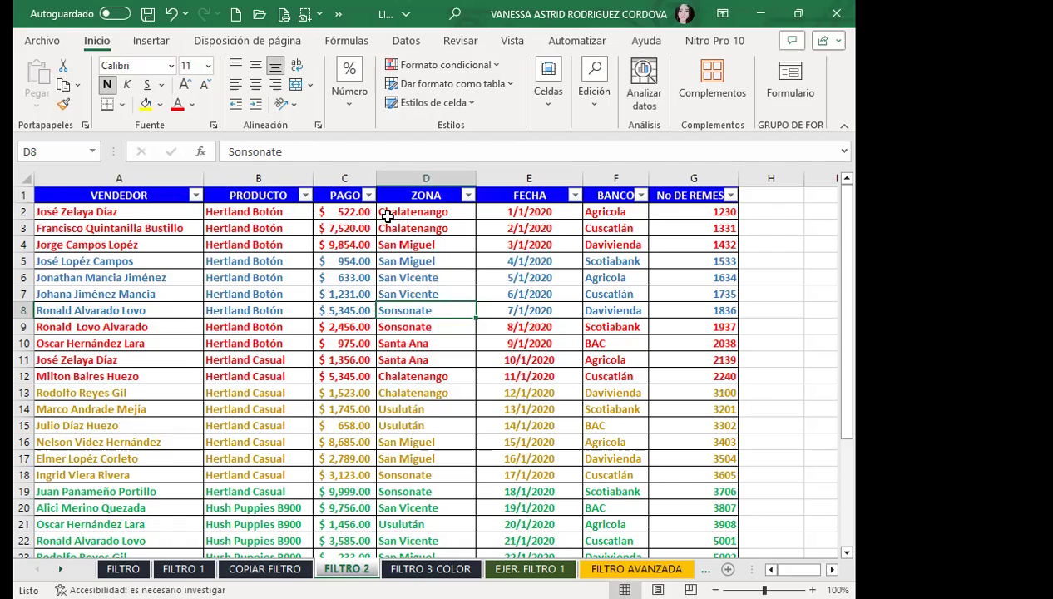
Step: Filter the PAGO column by red font colour, leaving 7 of 31 rows
click(367, 194)
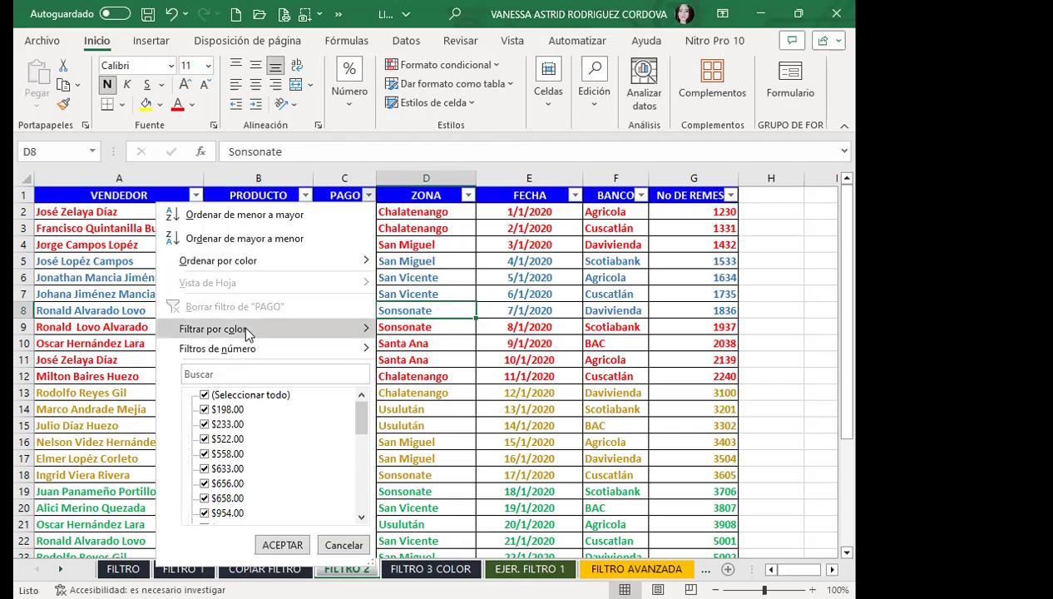
mouse_move(247, 333)
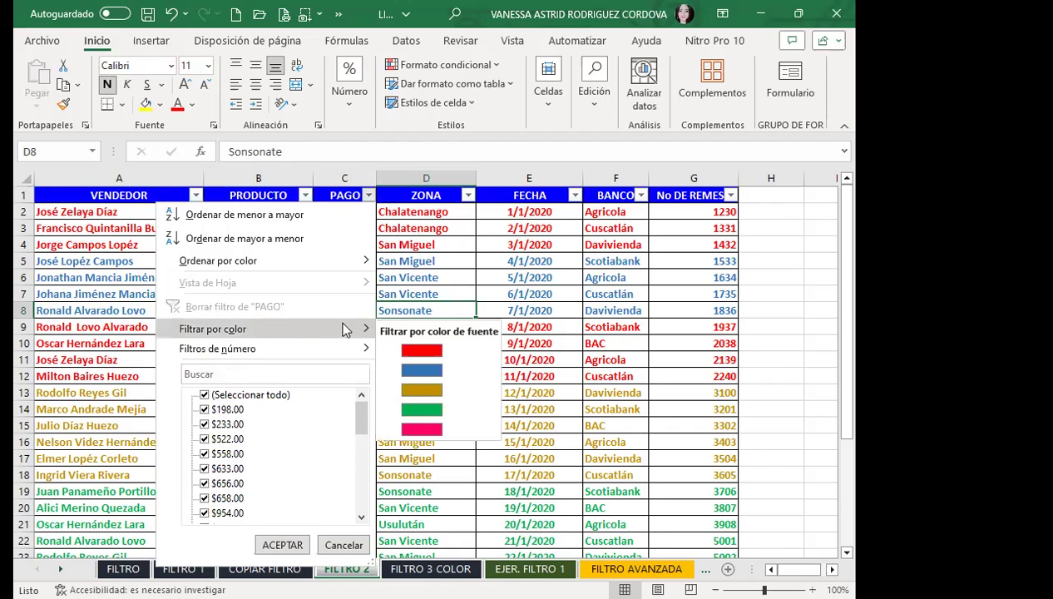
click(422, 353)
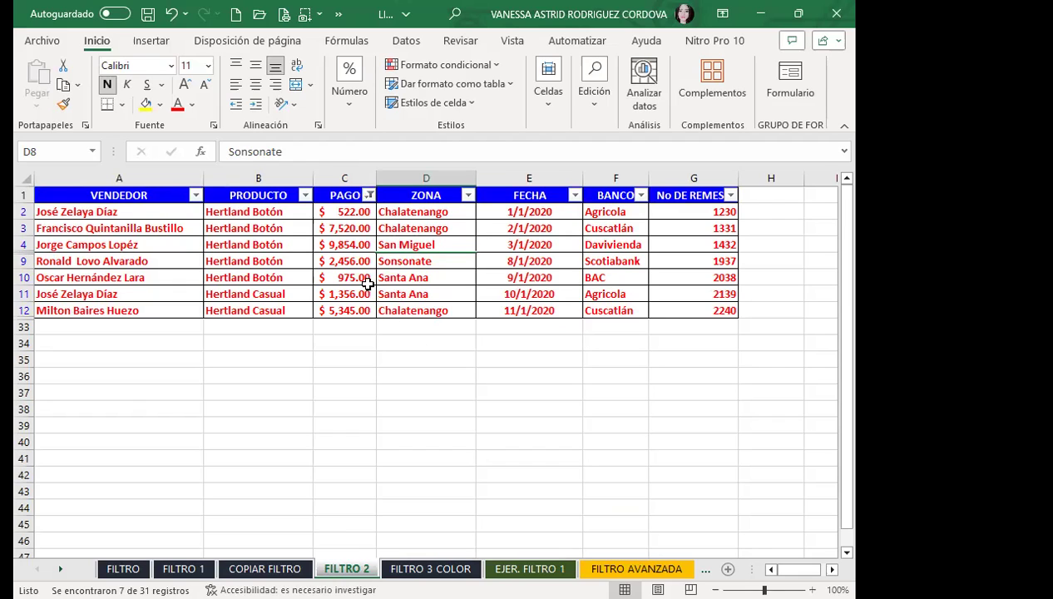
Step: Look at the ZONA filter, then filter PAGO to show only pink-font rows
click(469, 195)
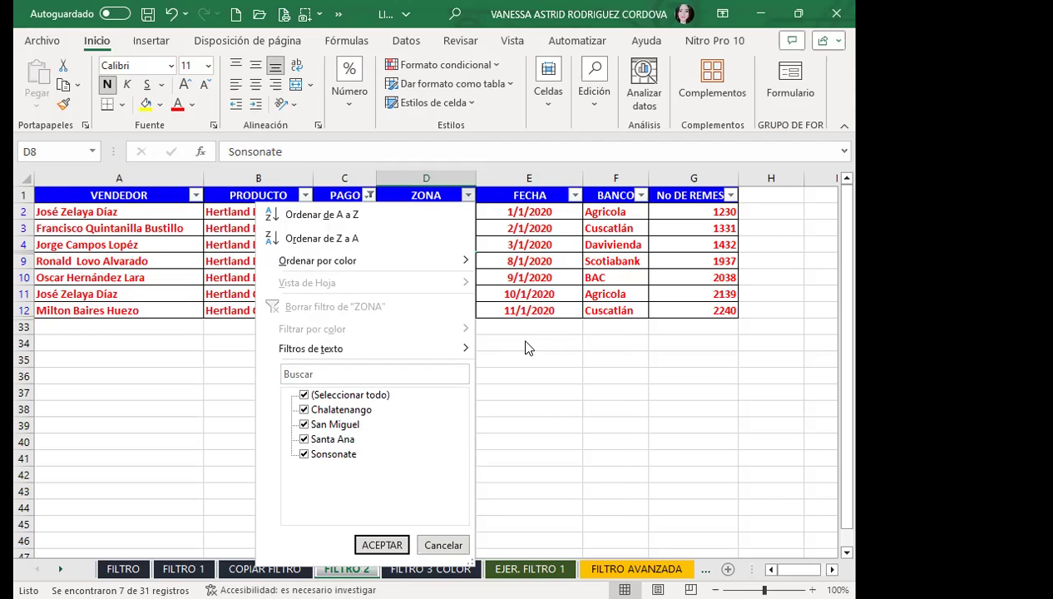
click(367, 194)
click(368, 195)
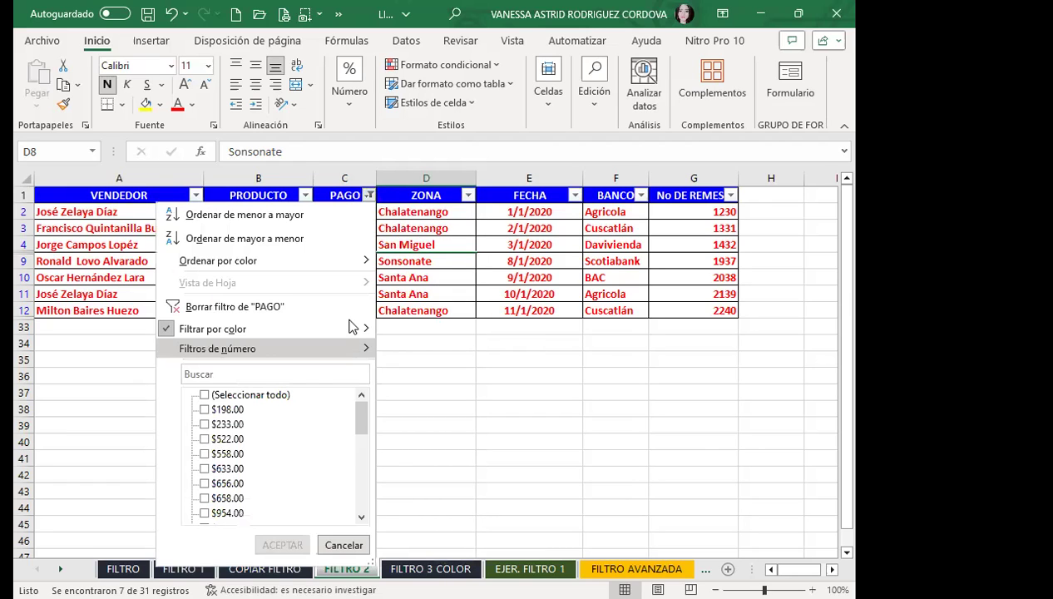
mouse_move(350, 327)
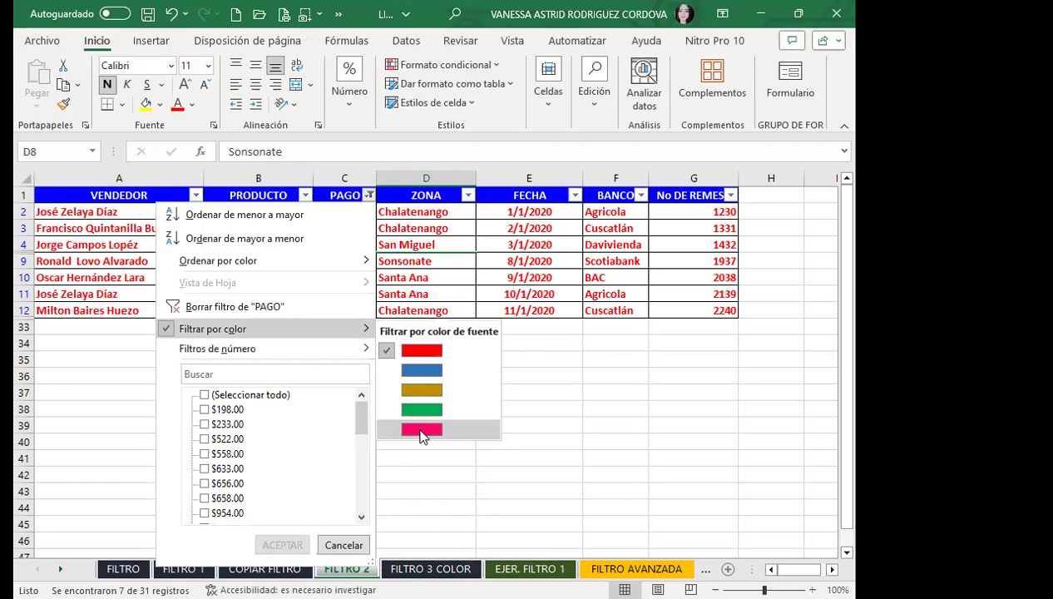
click(422, 431)
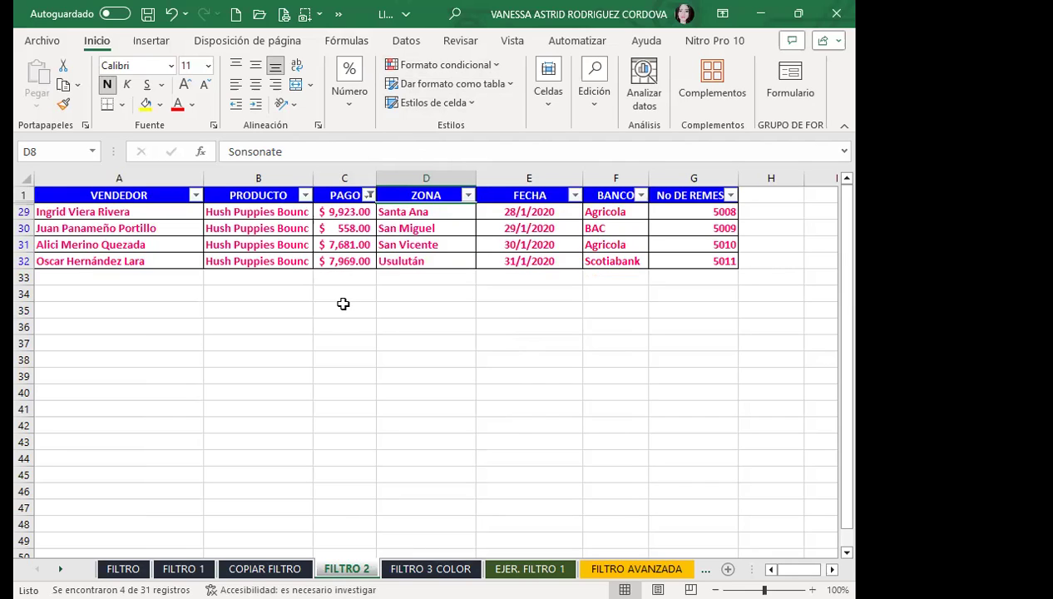
click(451, 245)
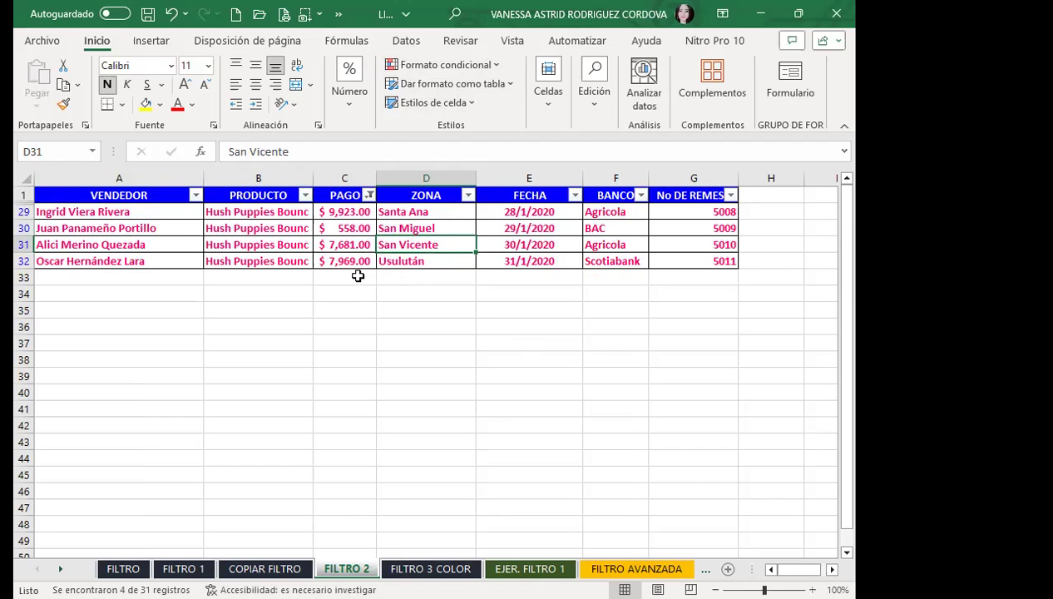
Step: Switch the PAGO font-colour filter to gold, then blue, then green, showing rows 19–28
click(367, 195)
mouse_move(358, 329)
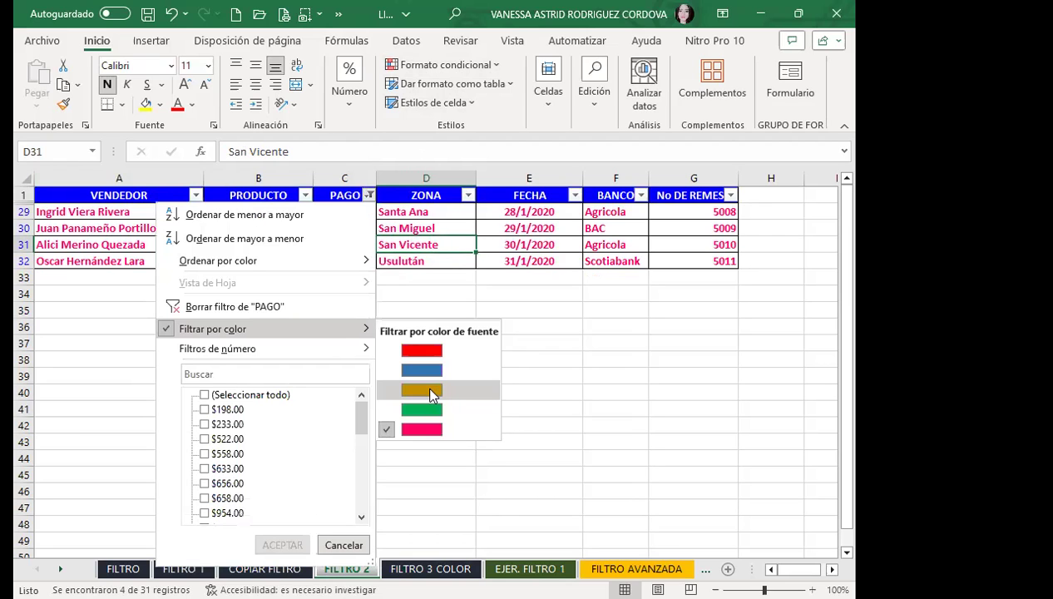
key(Return)
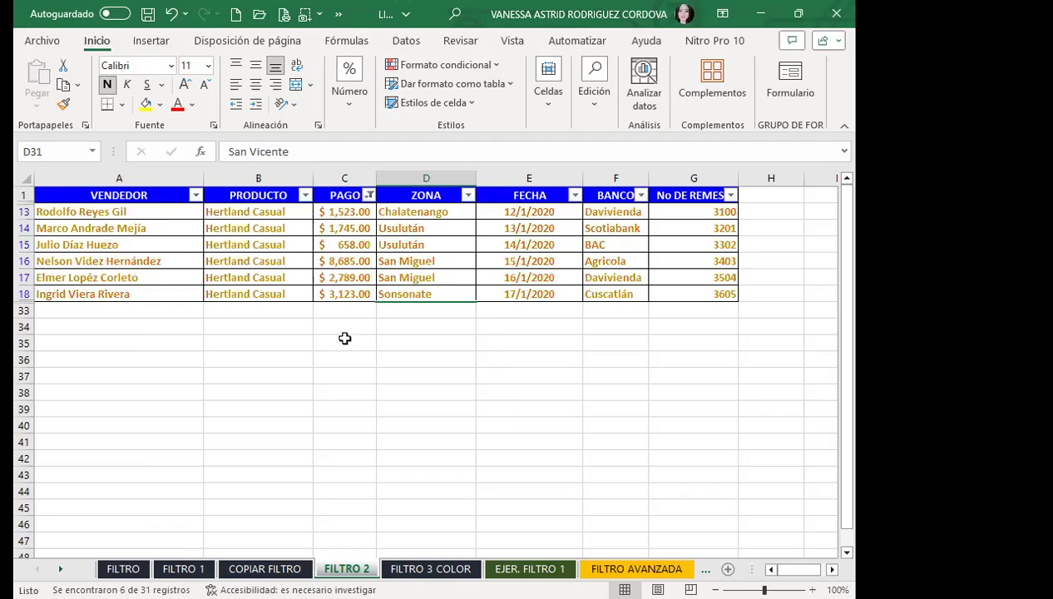
click(368, 195)
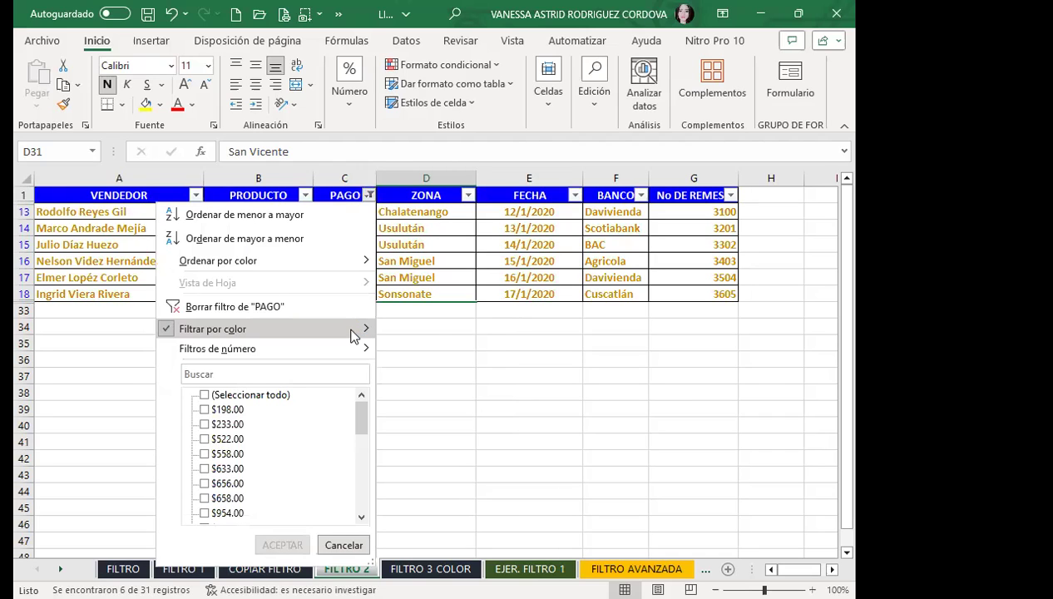
mouse_move(351, 331)
click(430, 371)
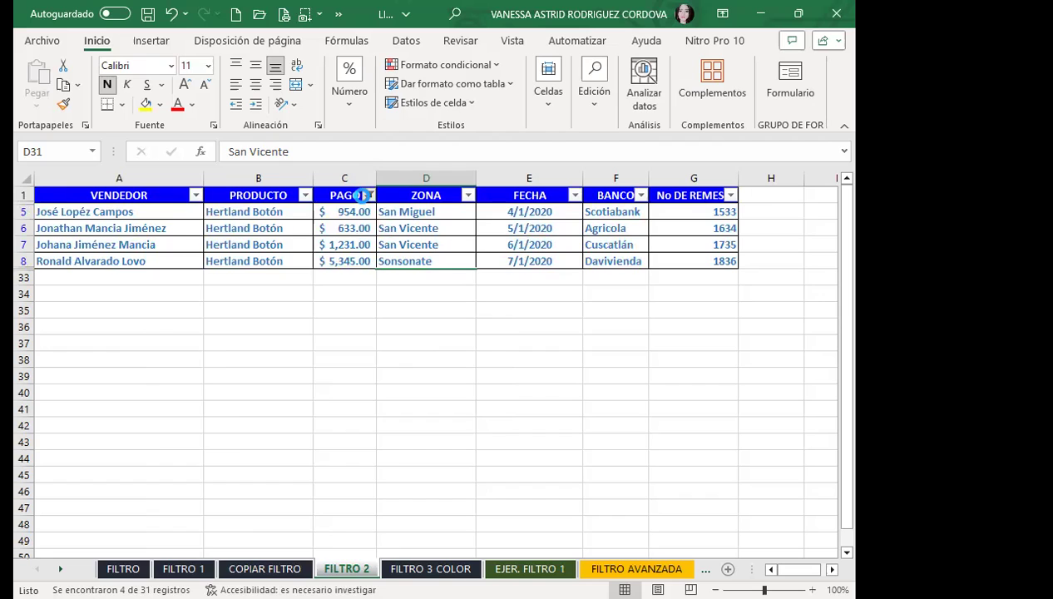
click(368, 194)
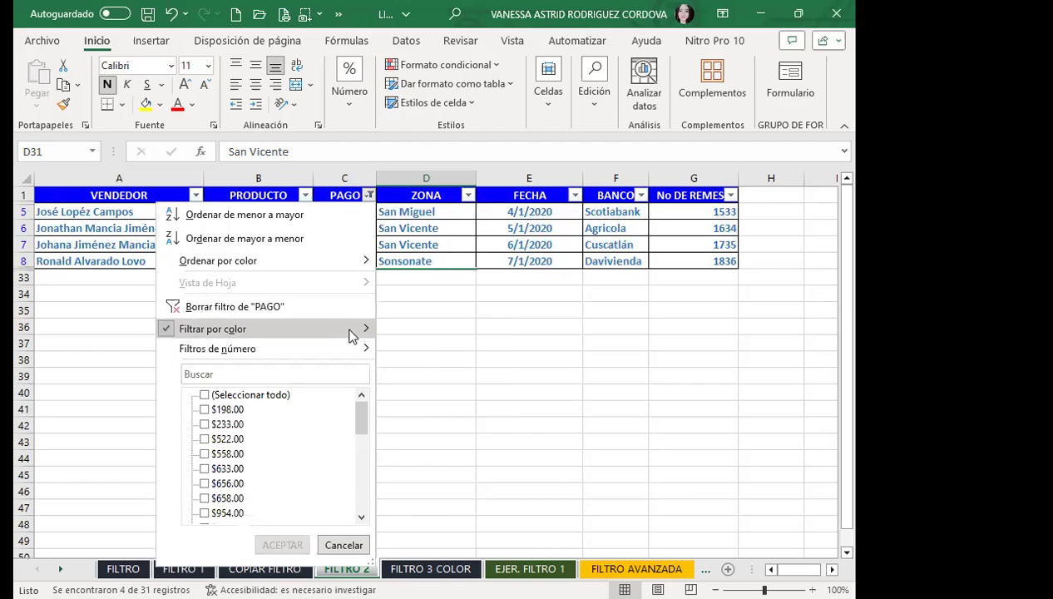
mouse_move(351, 333)
click(430, 407)
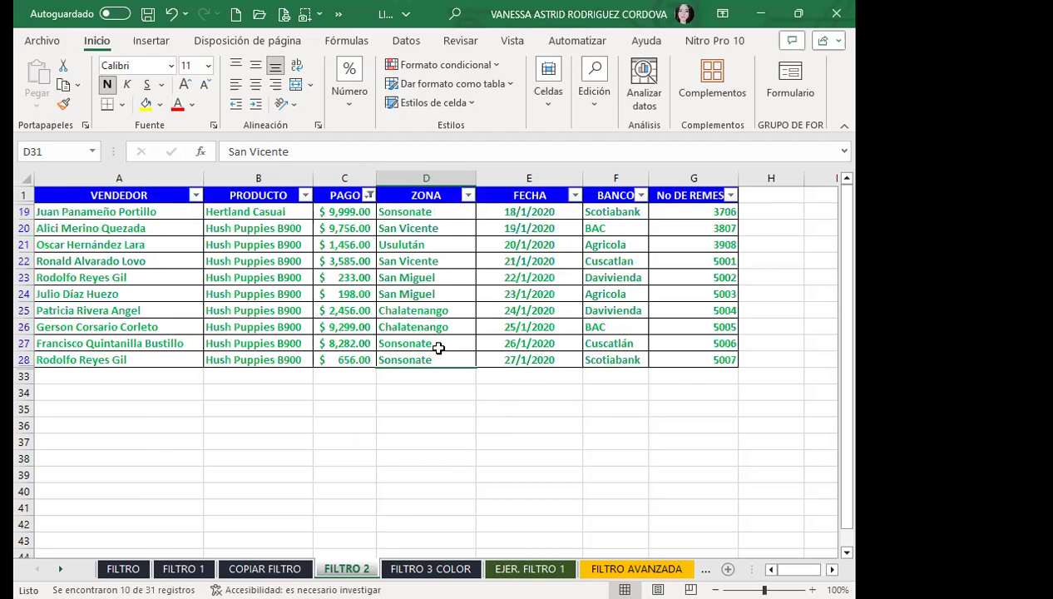
click(438, 344)
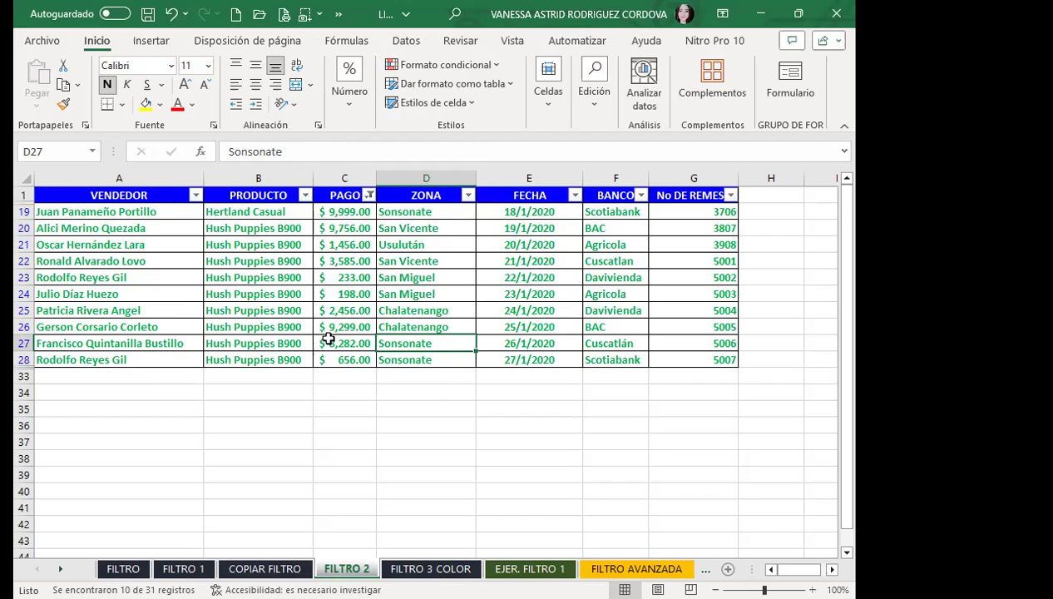
click(339, 305)
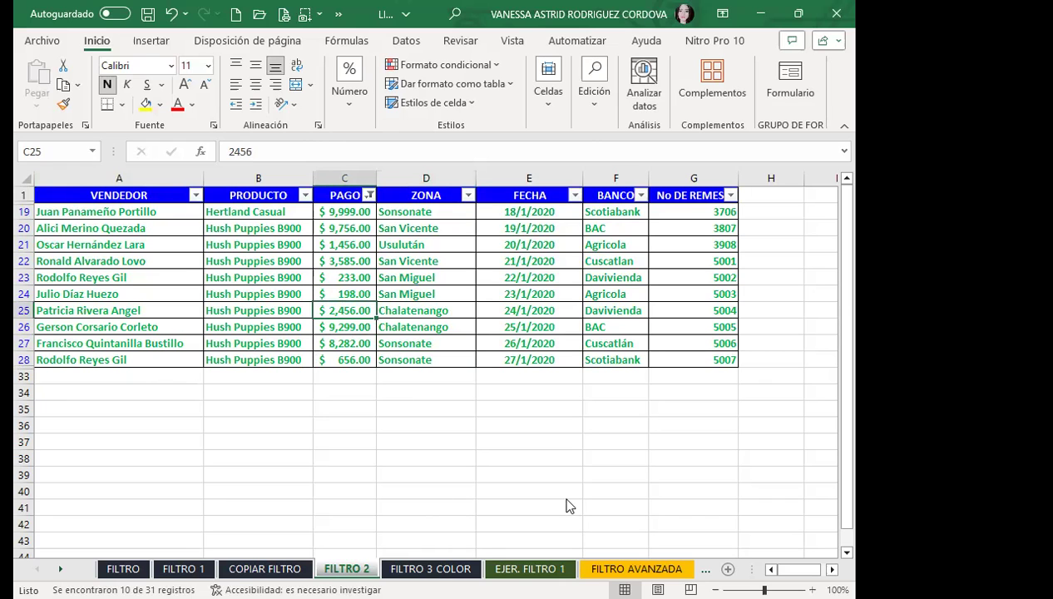
Step: On FILTRO 3 COLOR, select A4:G8, view the Fill Color palette unchanged, then select D1
click(435, 569)
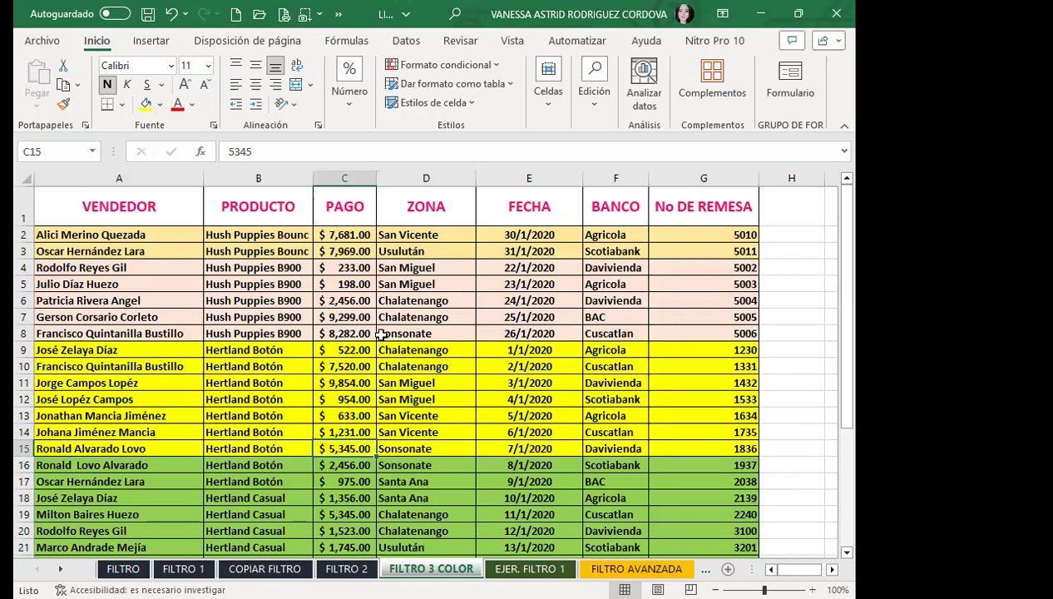
mouse_move(65, 264)
mouse_down()
mouse_move(218, 320)
mouse_move(707, 334)
mouse_up()
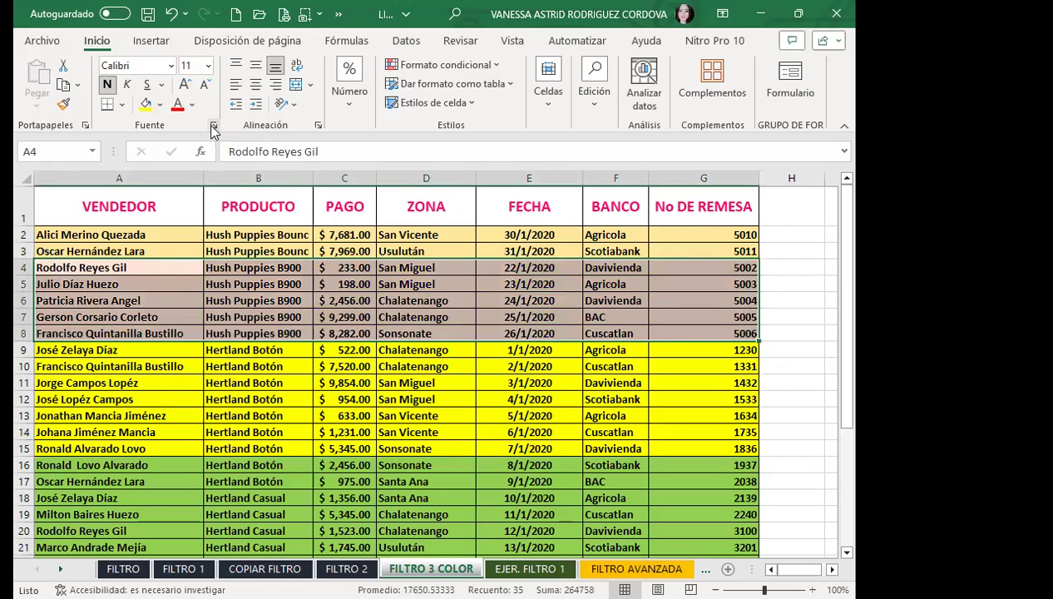
click(159, 105)
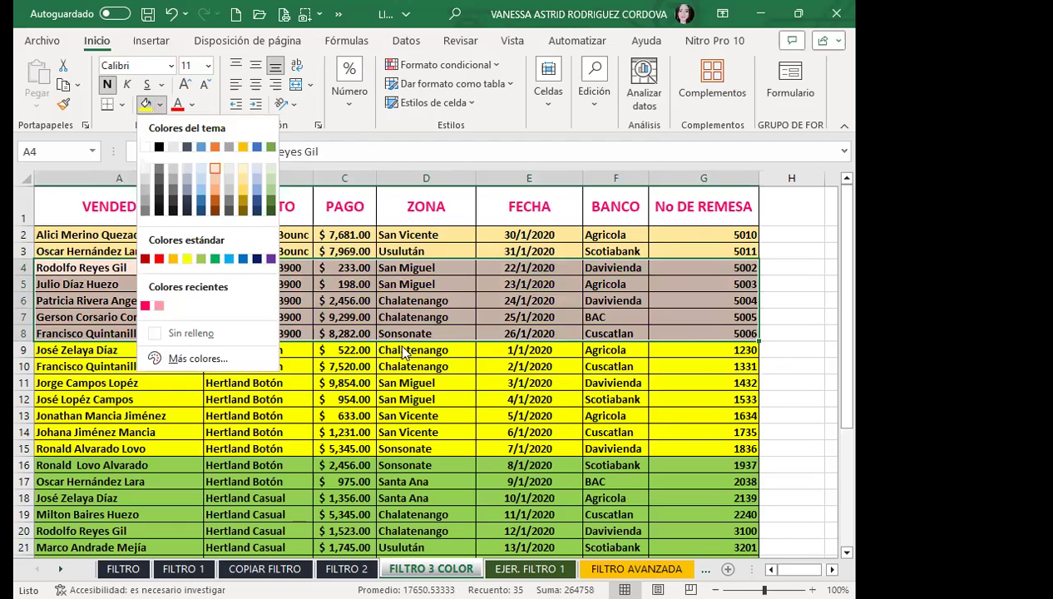
click(377, 286)
click(404, 208)
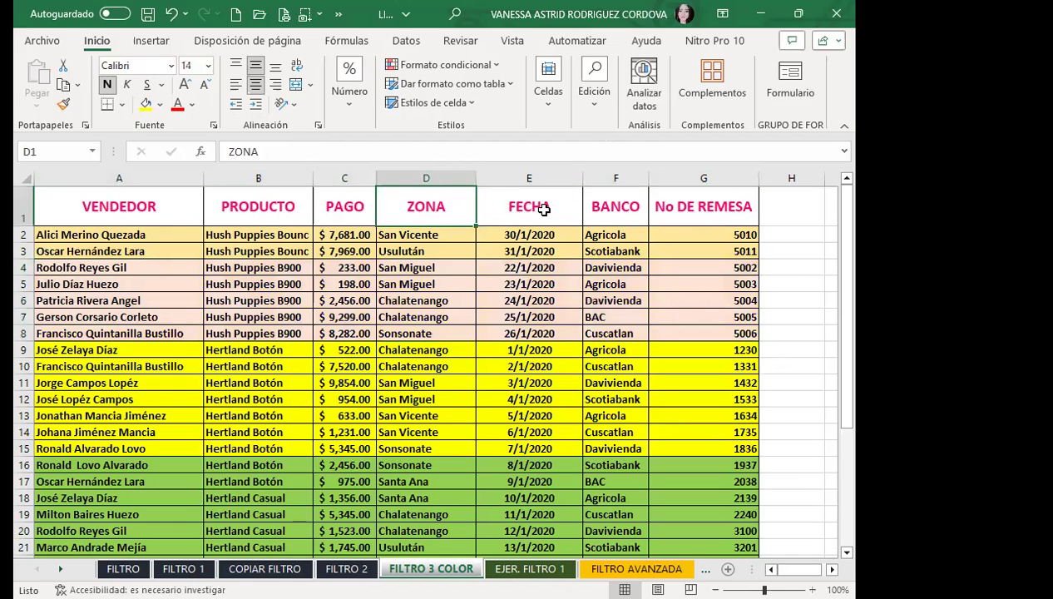
Step: Turn on filters with Ctrl+Shift+L and filter ZONA by pink, then green cell fill
key(ctrl+shift+l)
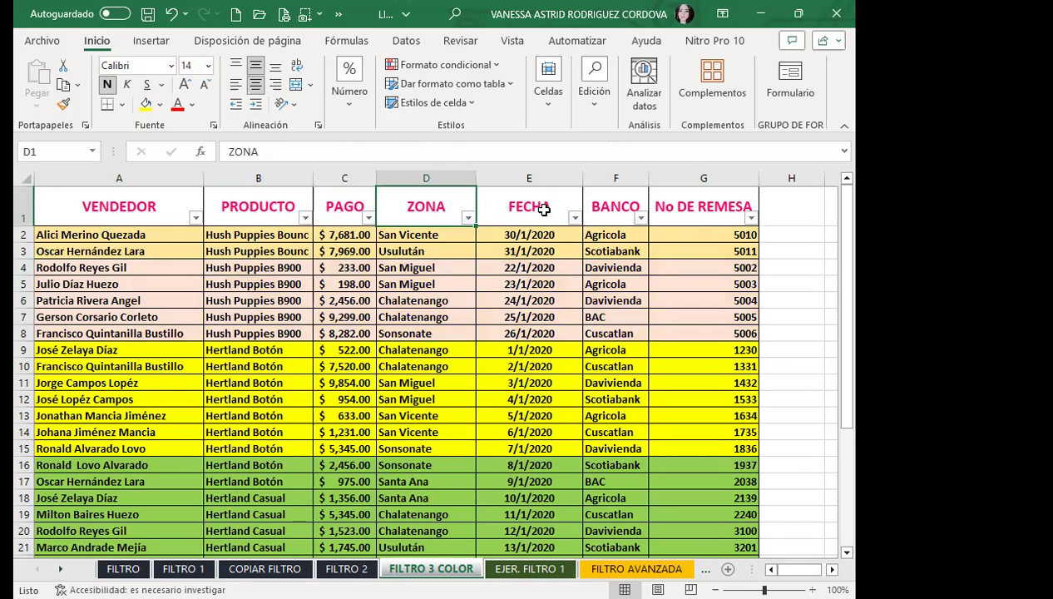
click(466, 215)
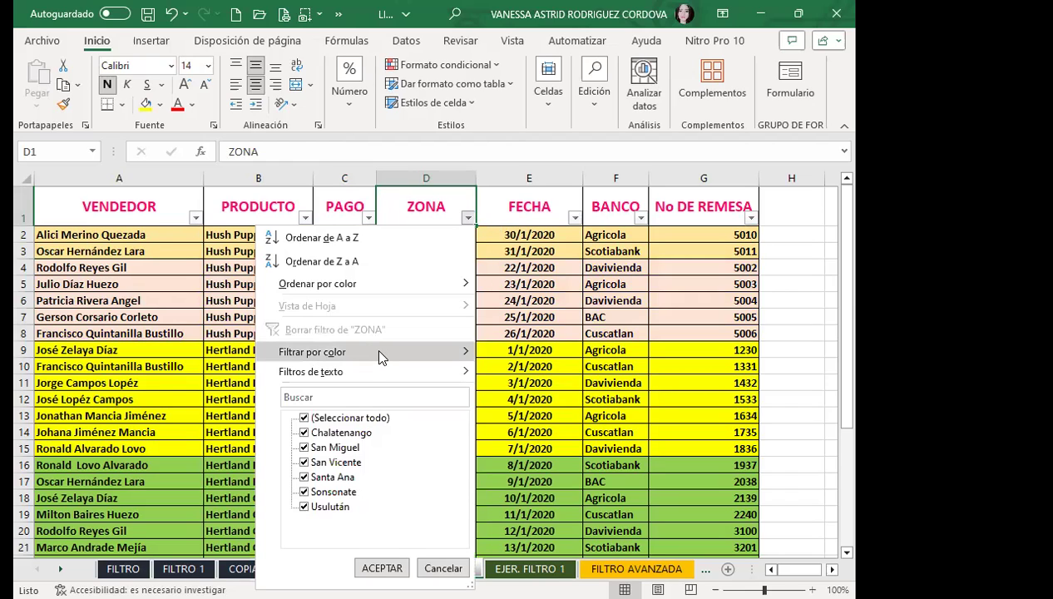
mouse_move(381, 355)
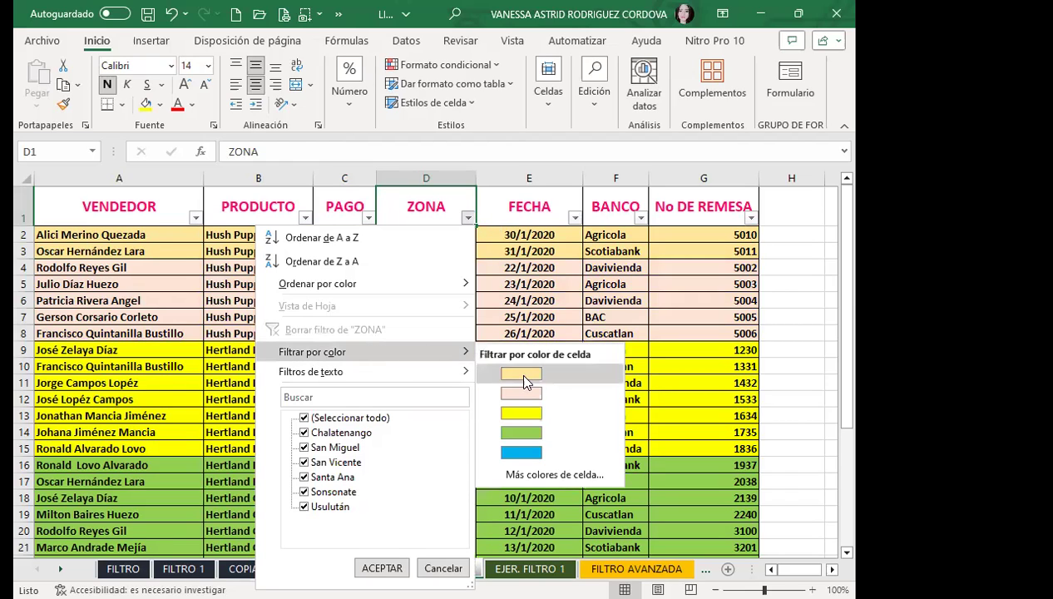
click(524, 396)
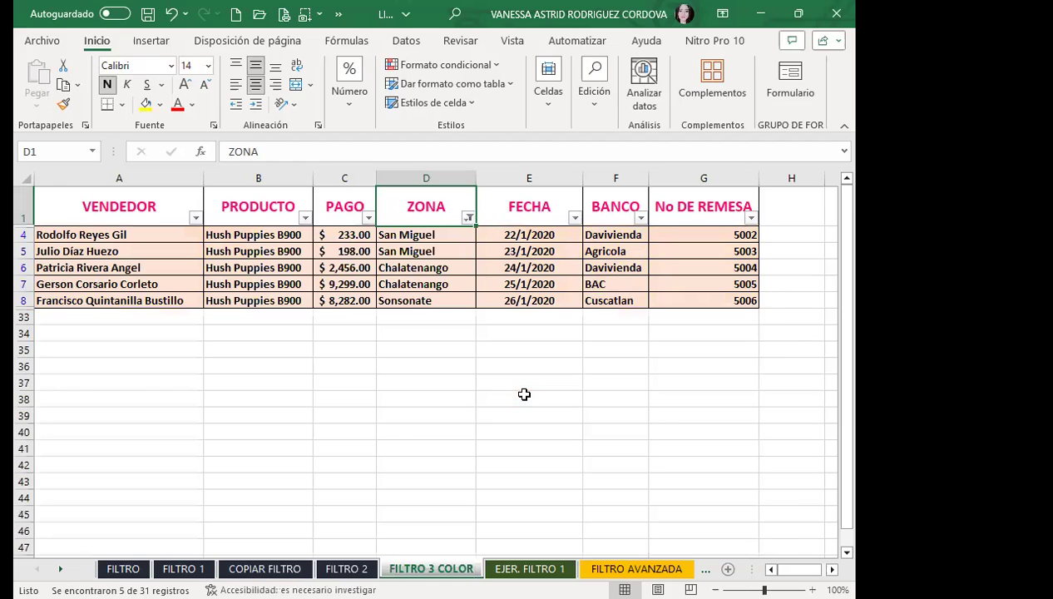
click(470, 217)
mouse_move(430, 353)
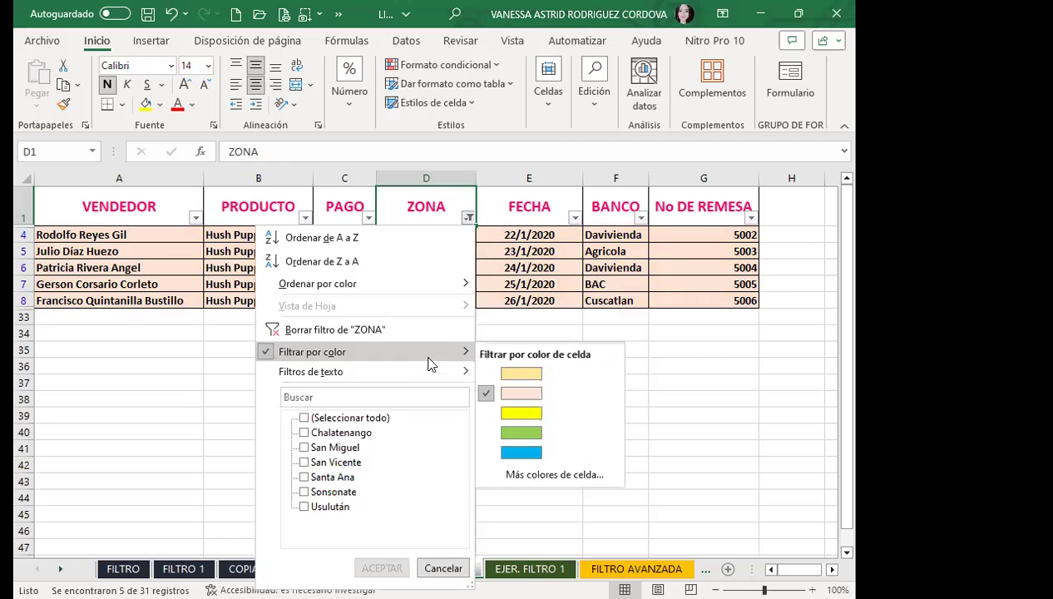
click(517, 432)
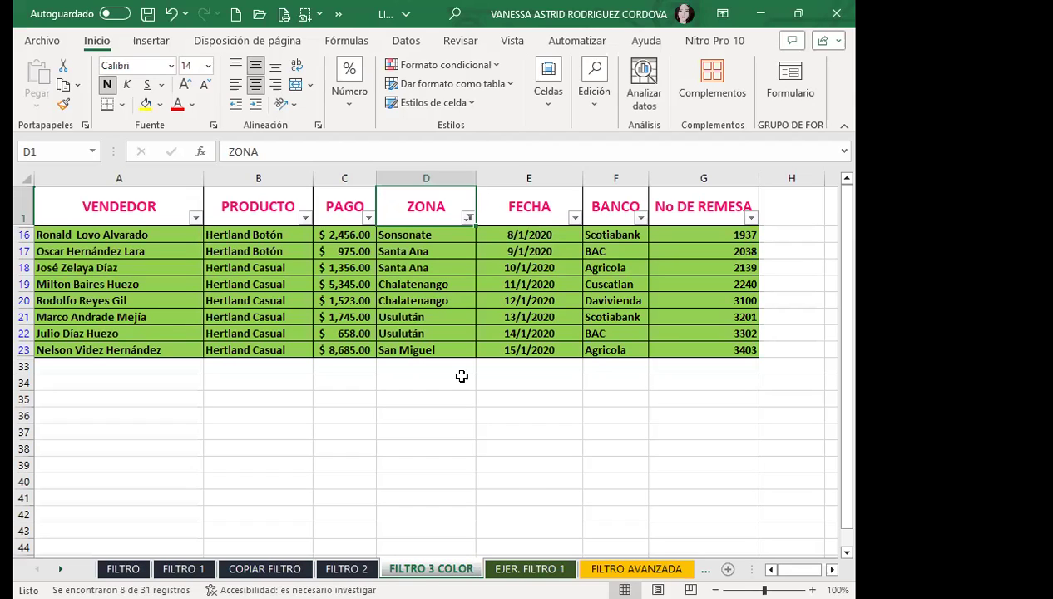
Step: Check cells D18, D19 and D21, then clear the ZONA filter to show all rows
click(420, 273)
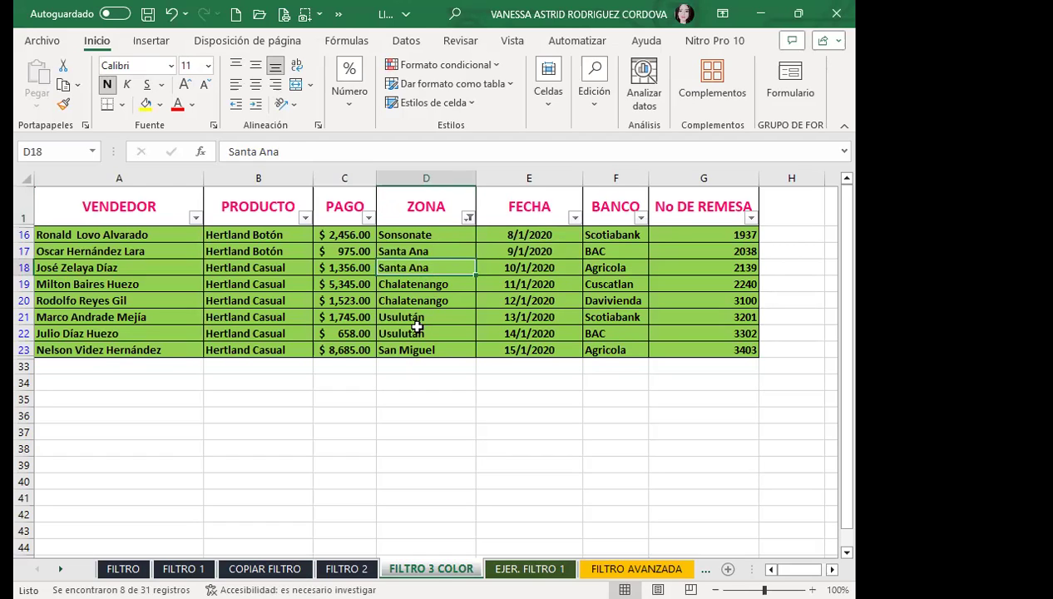
click(428, 287)
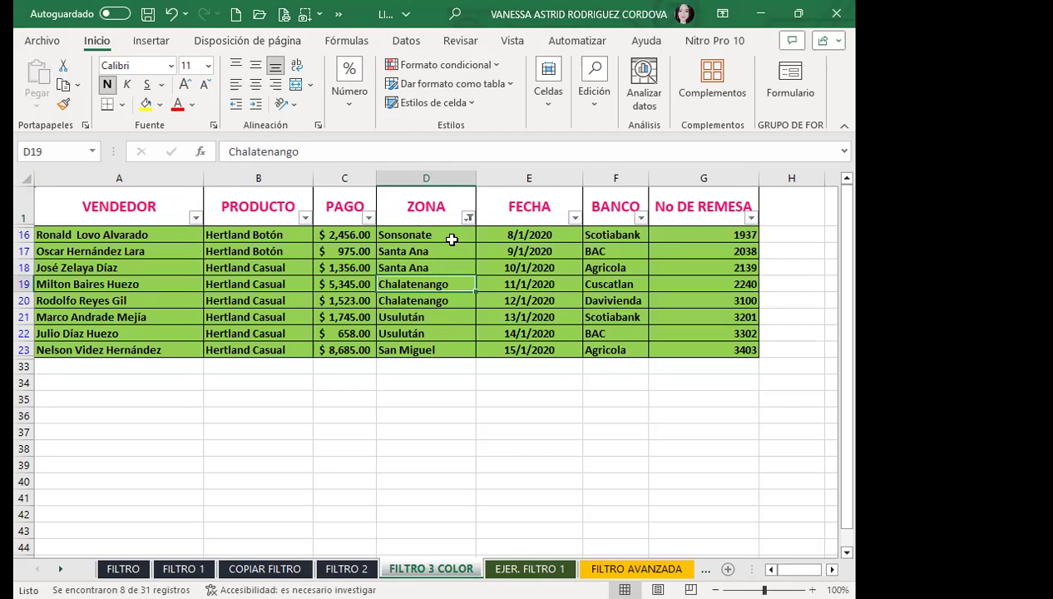
click(449, 320)
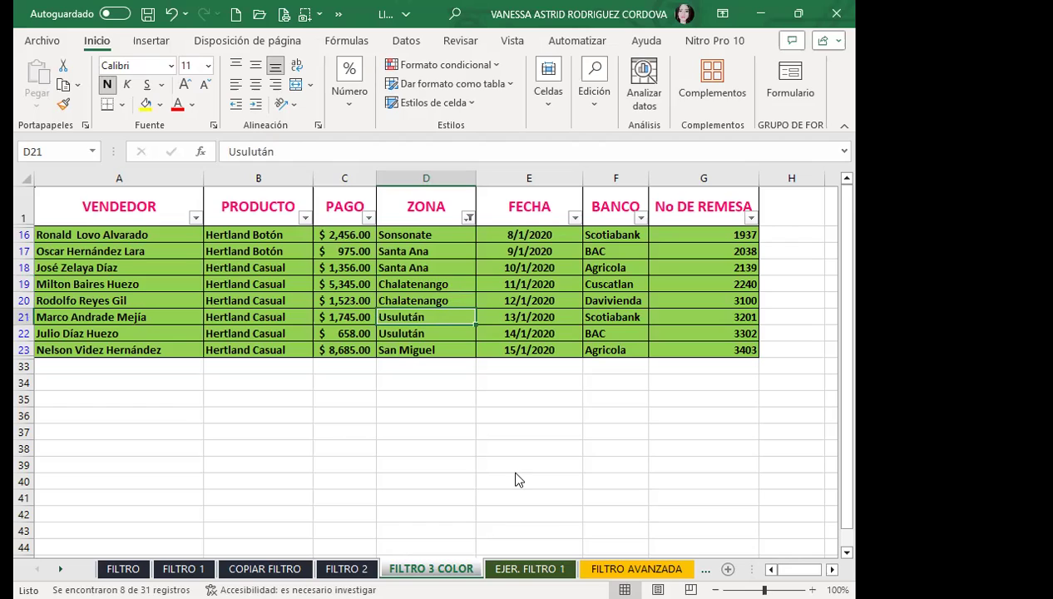
click(468, 217)
click(399, 327)
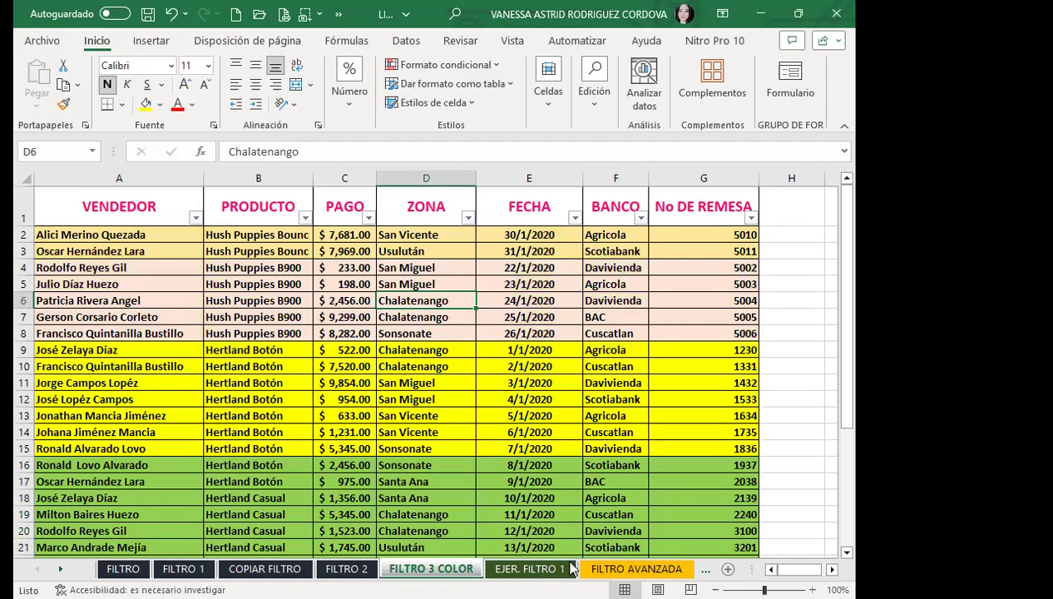
Step: Switch off the FILTRO 3 COLOR filter via Edición > Ordenar y filtrar > Filtro
click(593, 101)
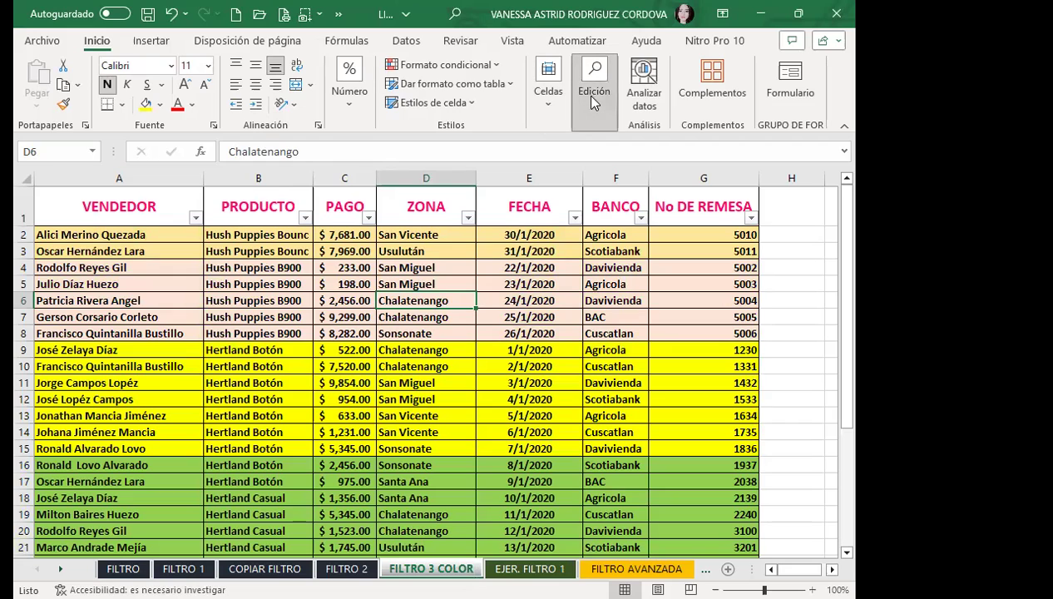
click(689, 183)
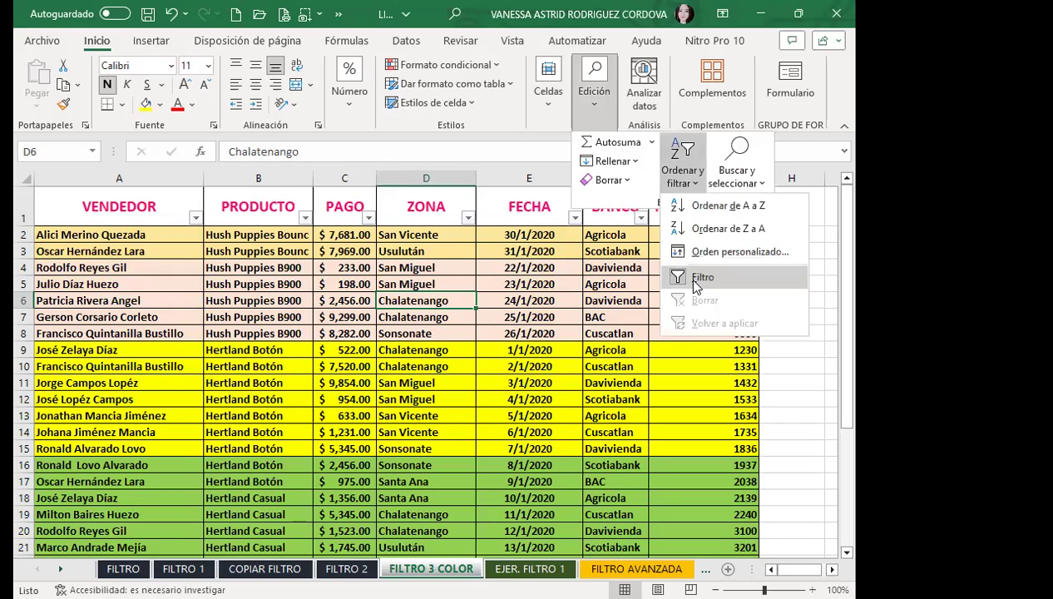
click(698, 283)
click(211, 209)
click(83, 207)
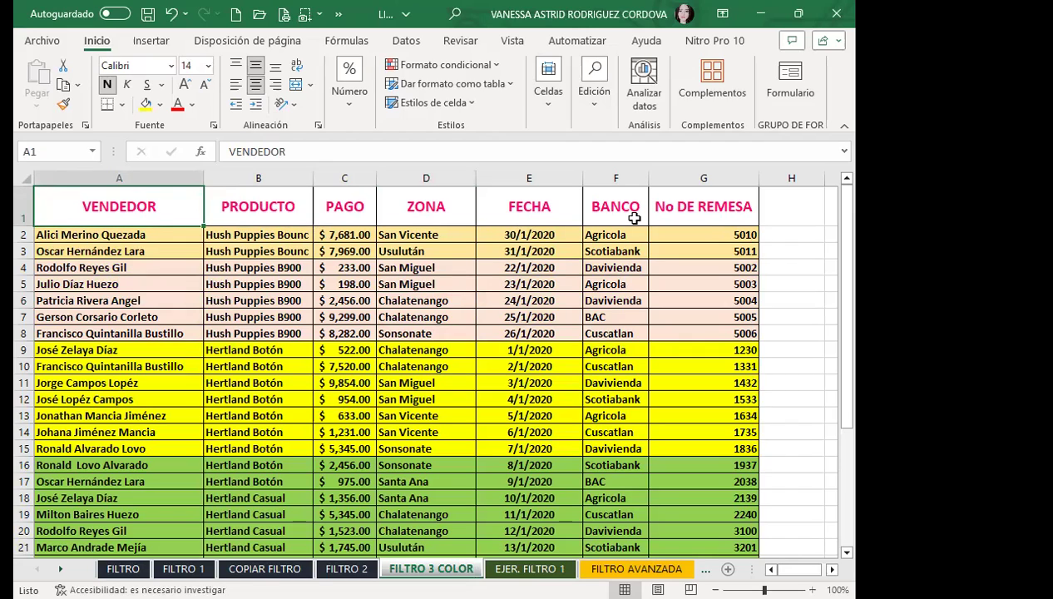
Step: Scroll through the table and select the whole of row 16
click(494, 479)
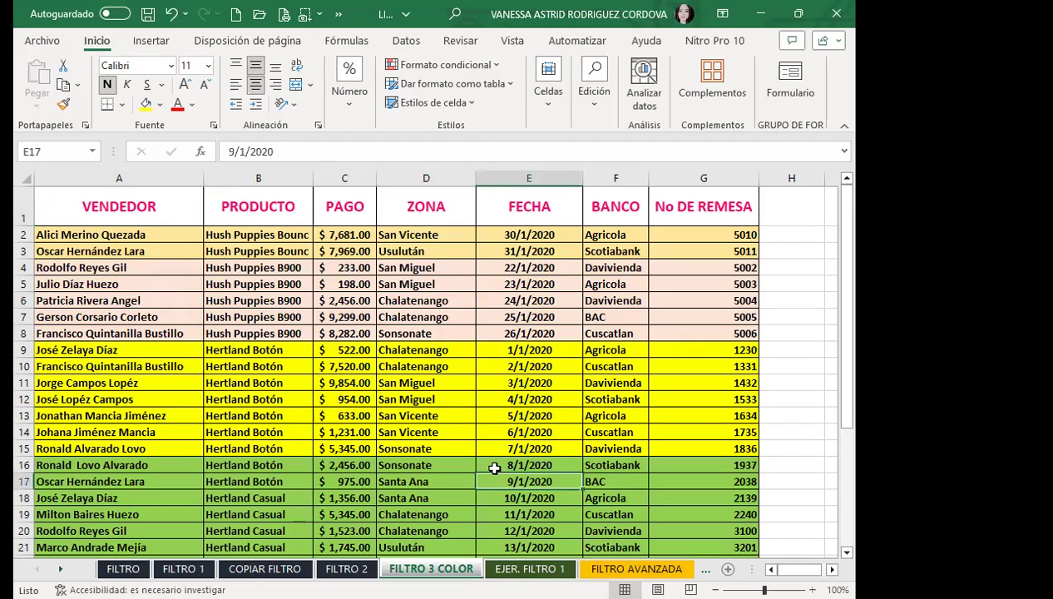
scroll(179, 411, down, 3)
scroll(179, 411, up, 3)
scroll(124, 333, down, 2)
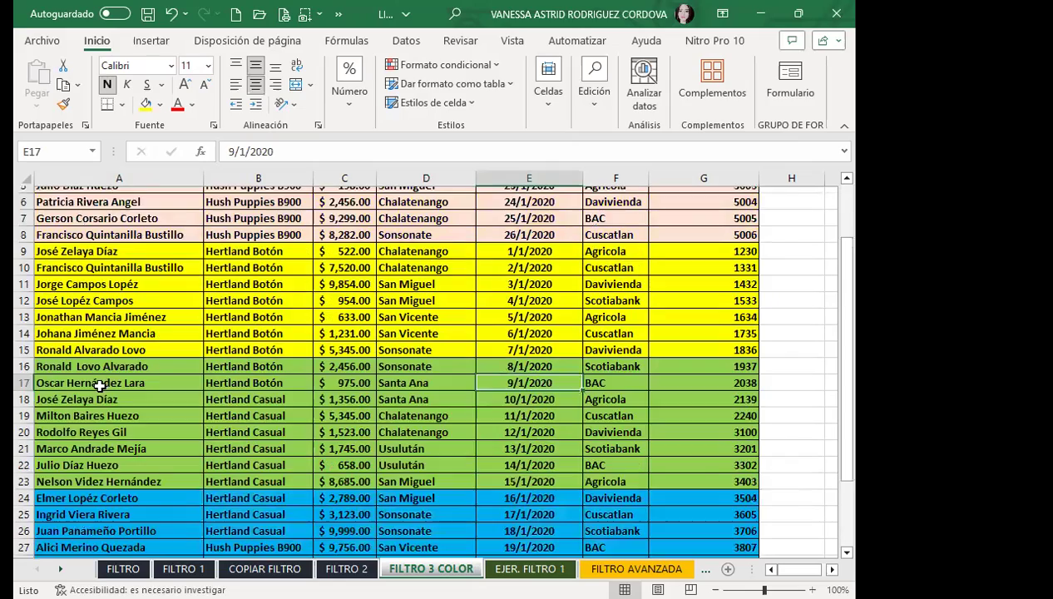
scroll(38, 396, down, 2)
scroll(49, 303, down, 1)
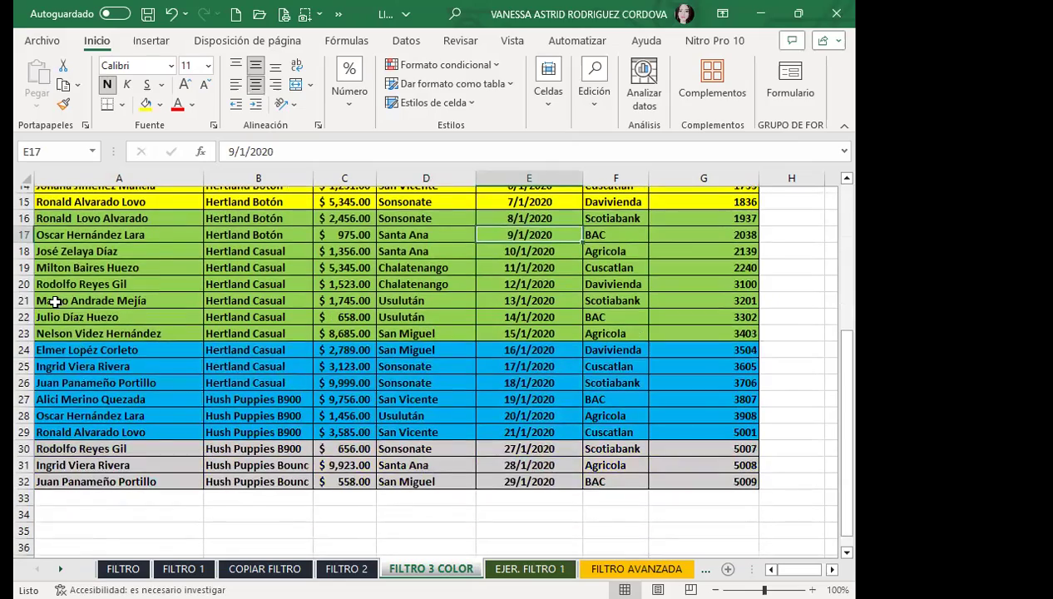
scroll(46, 299, up, 1)
click(24, 267)
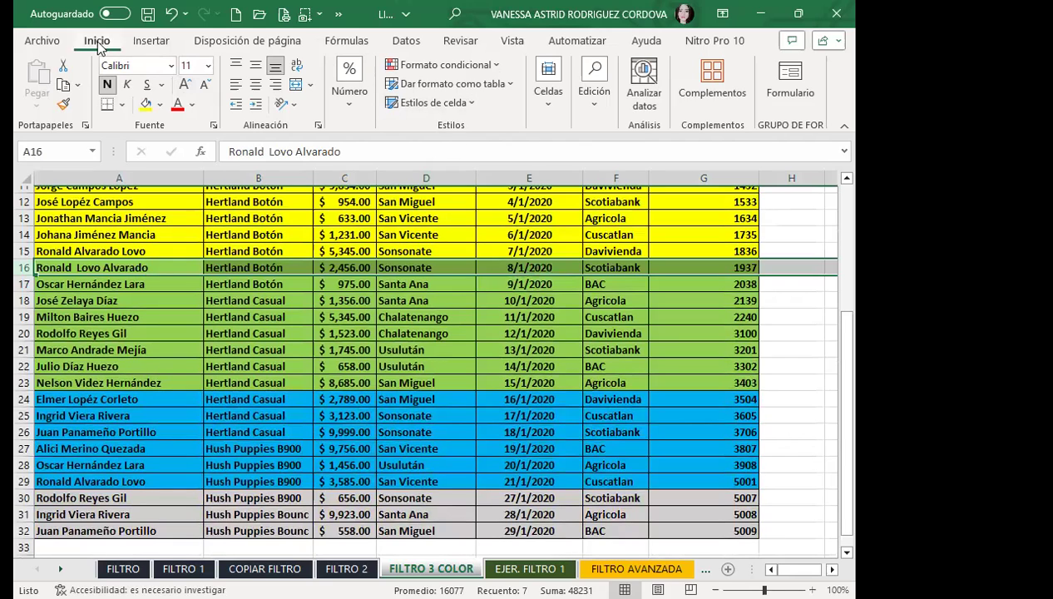
Step: Insert a blank row 16 and paste a copy of the A1:G1 header labels into it
click(540, 100)
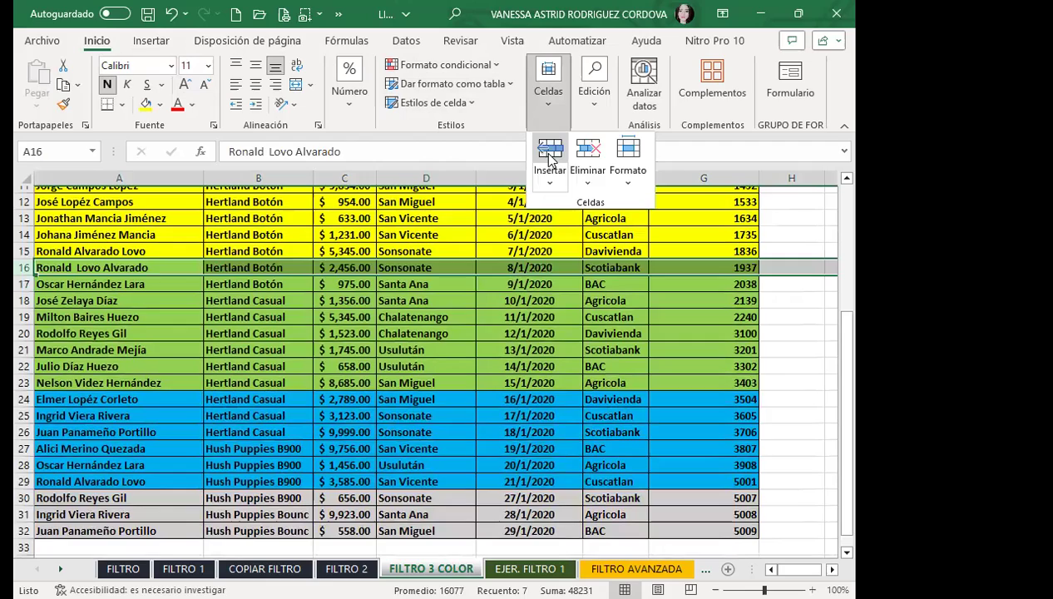
click(550, 150)
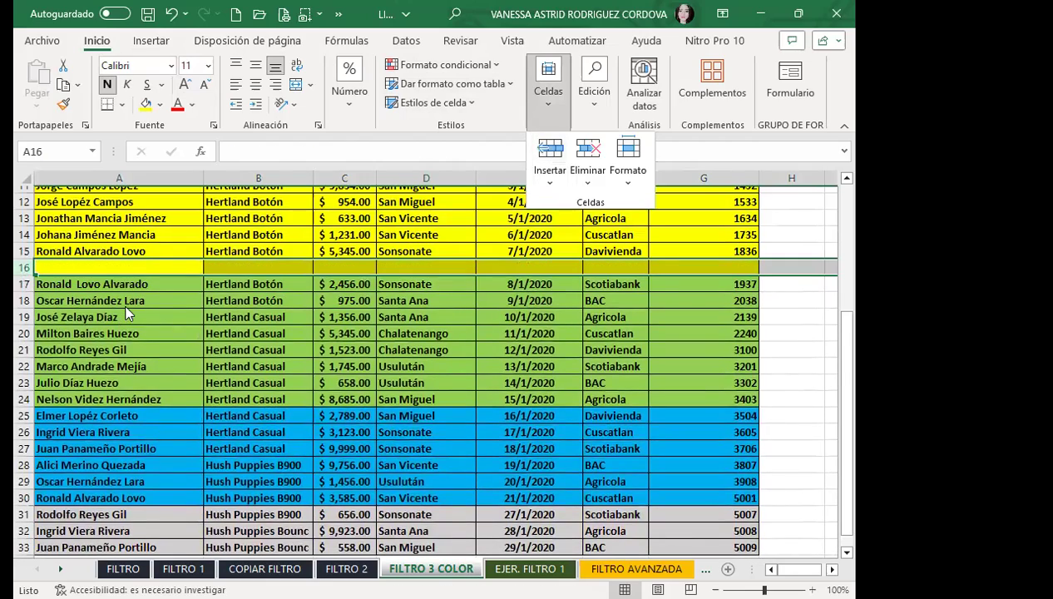
scroll(127, 312, up, 4)
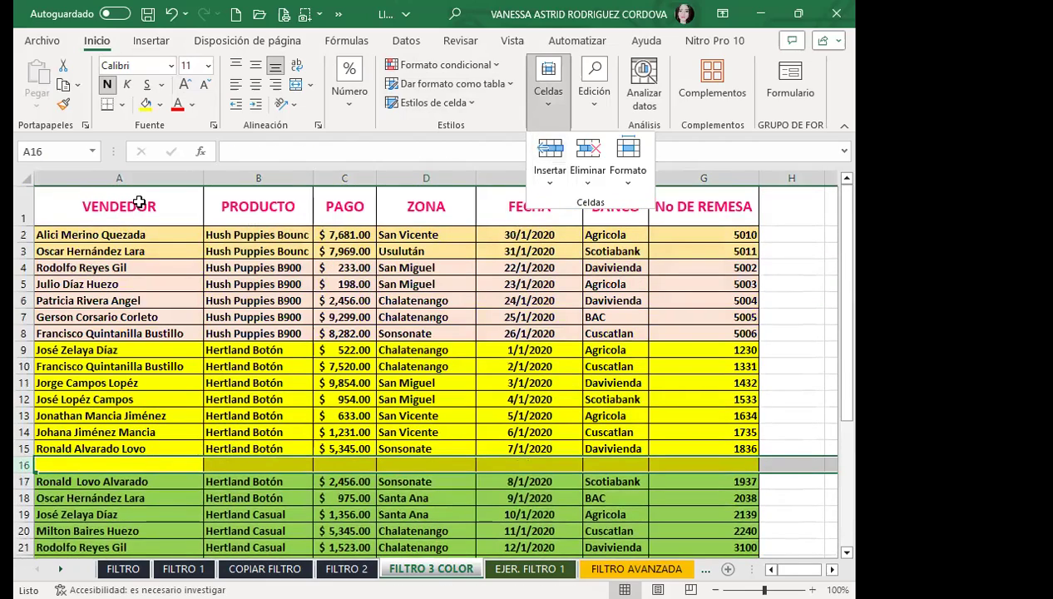
drag(112, 201, 703, 206)
click(64, 85)
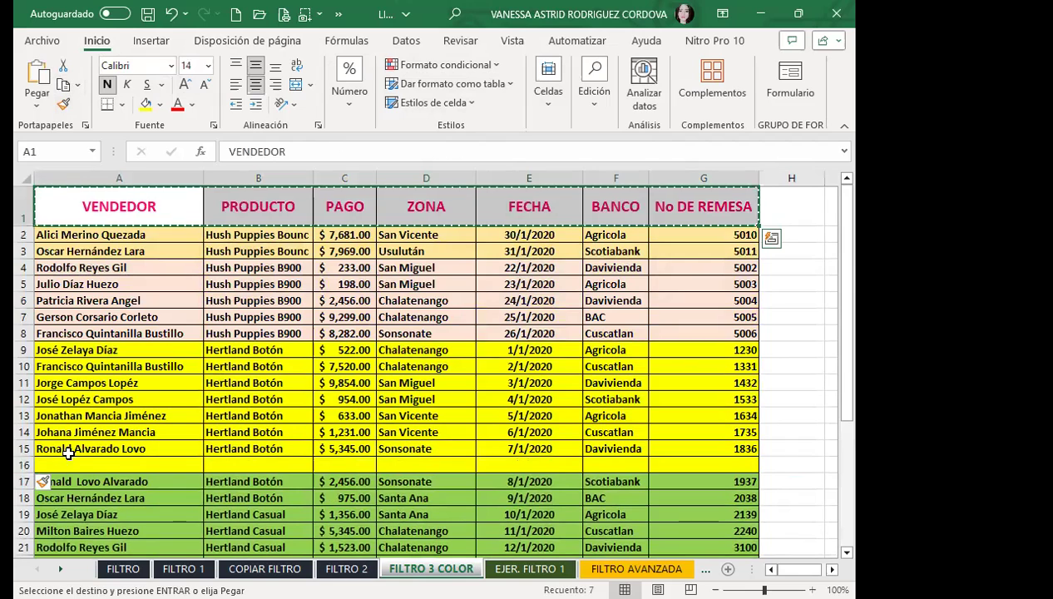
click(60, 464)
key(ctrl+v)
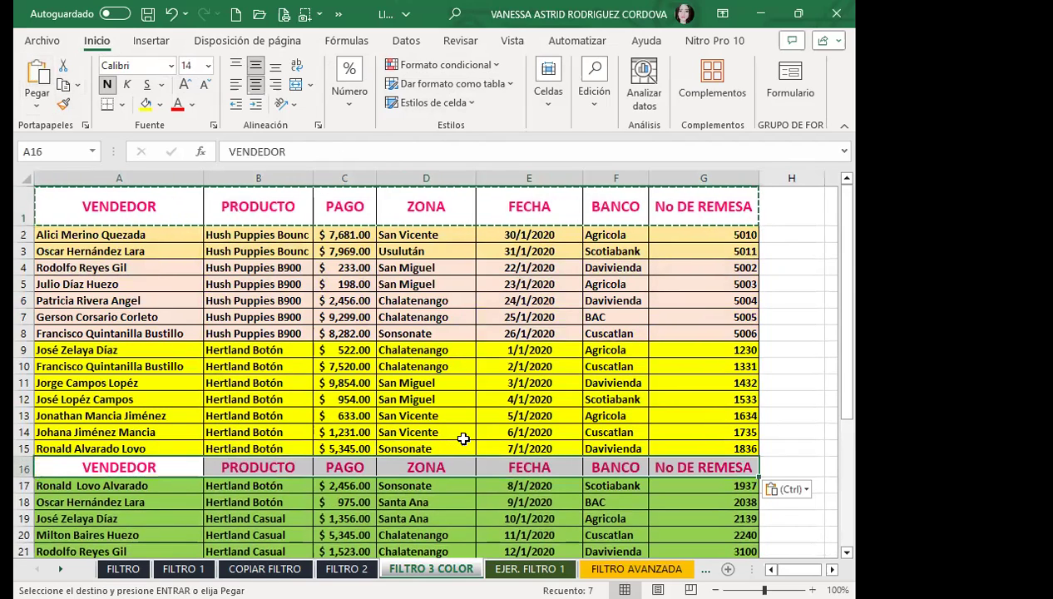
key(Escape)
Step: Confirm the records now end at row 33, then select the new header row A16:G16
click(437, 206)
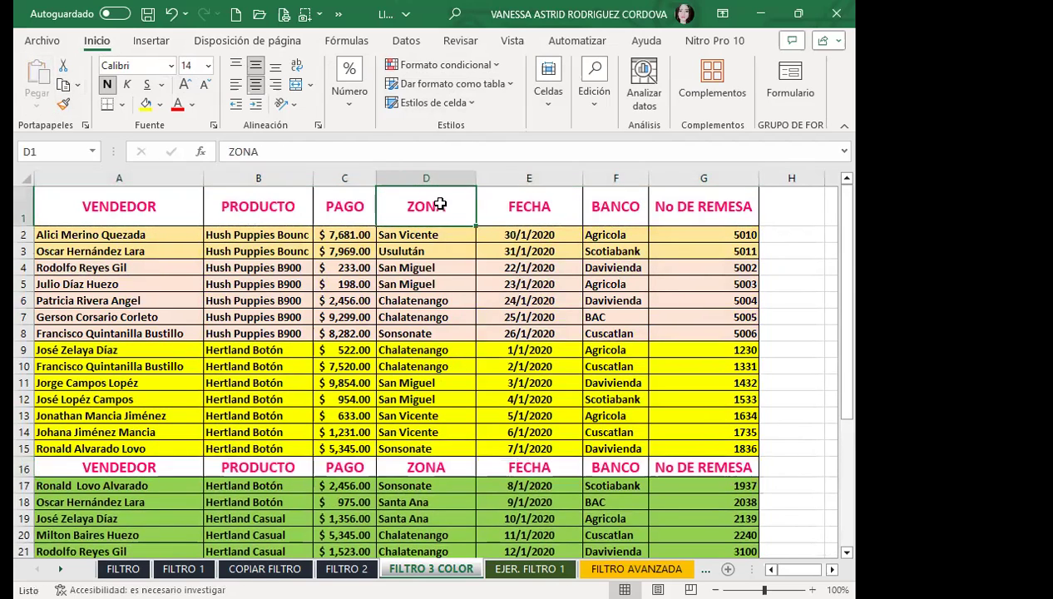
scroll(158, 437, down, 2)
scroll(136, 420, down, 1)
scroll(136, 420, down, 2)
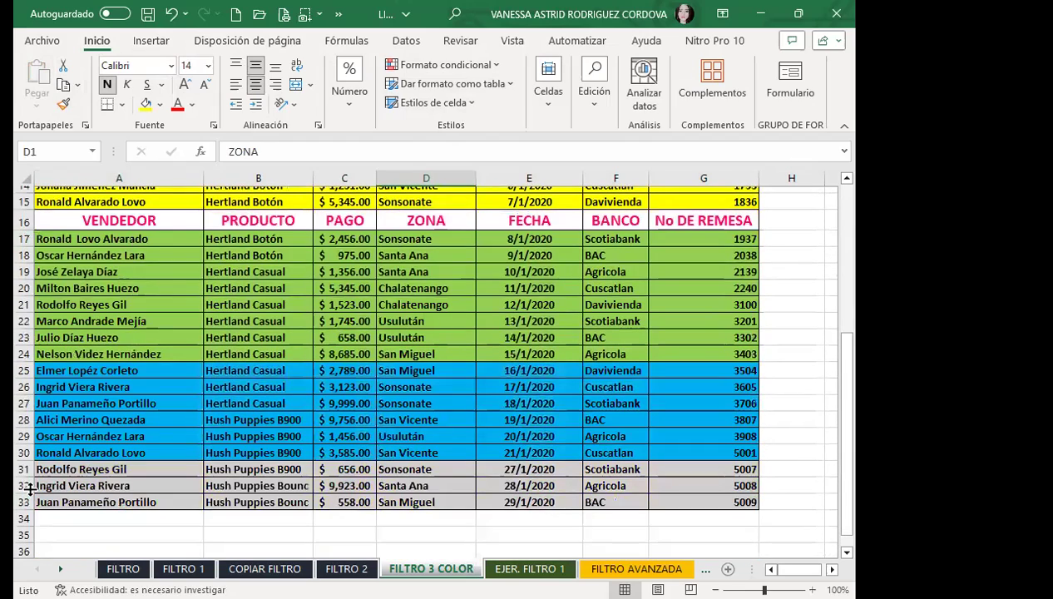
click(170, 504)
scroll(170, 504, up, 3)
scroll(169, 504, up, 2)
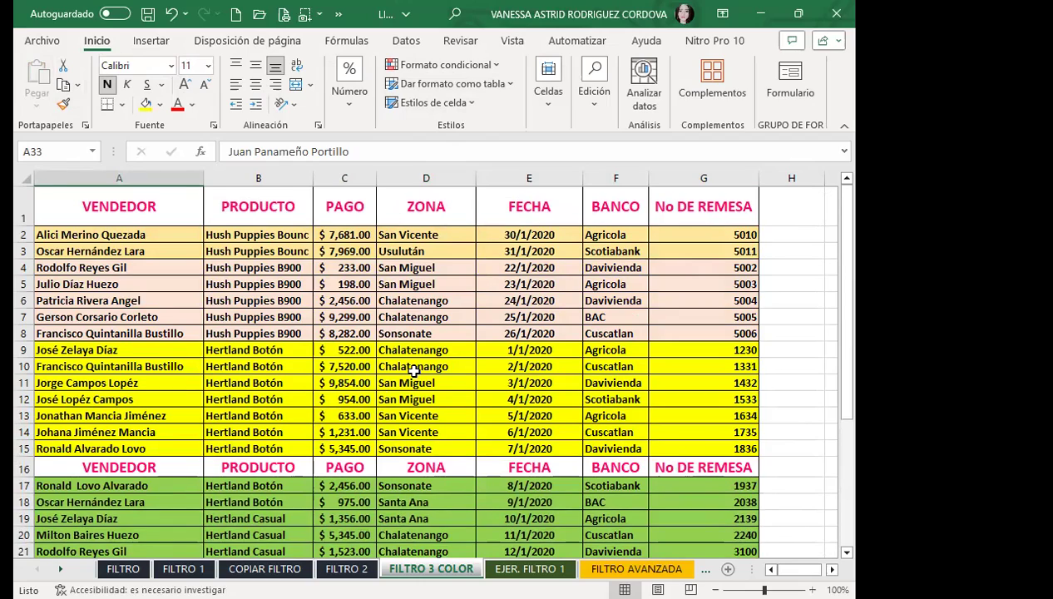
scroll(428, 389, down, 2)
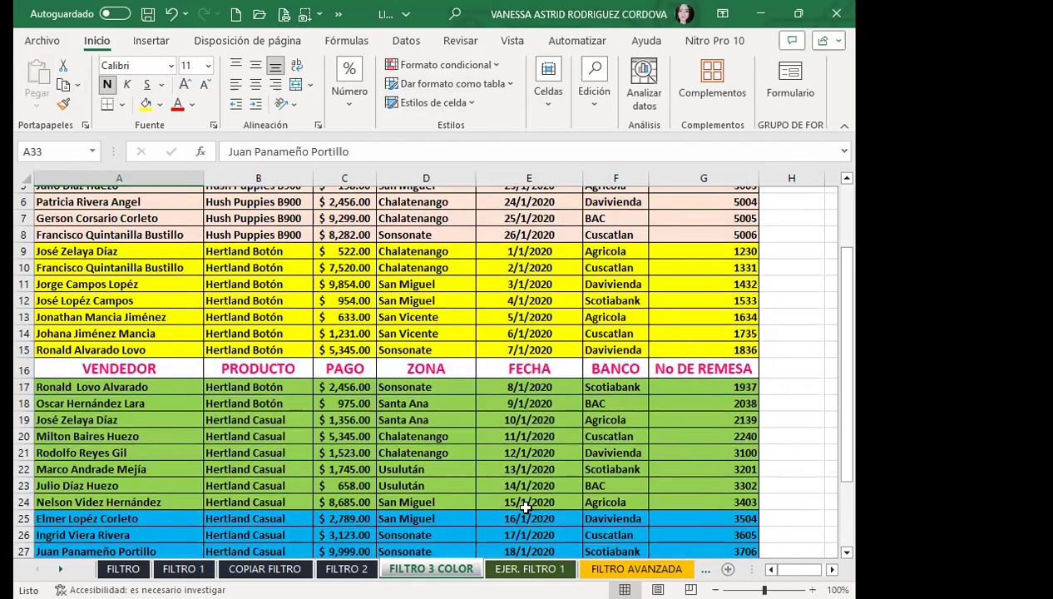
scroll(357, 403, down, 2)
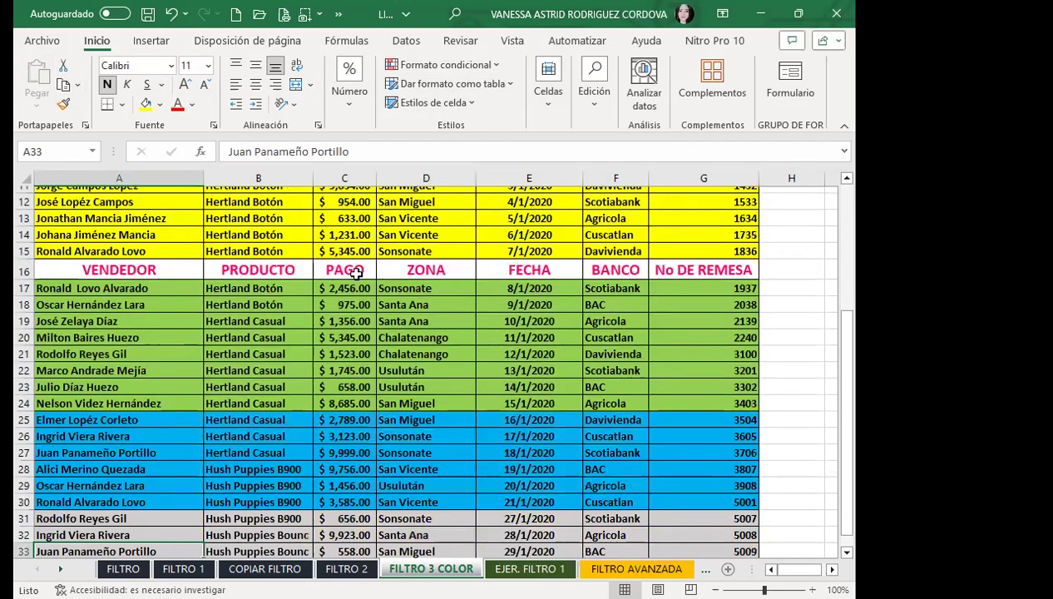
click(97, 271)
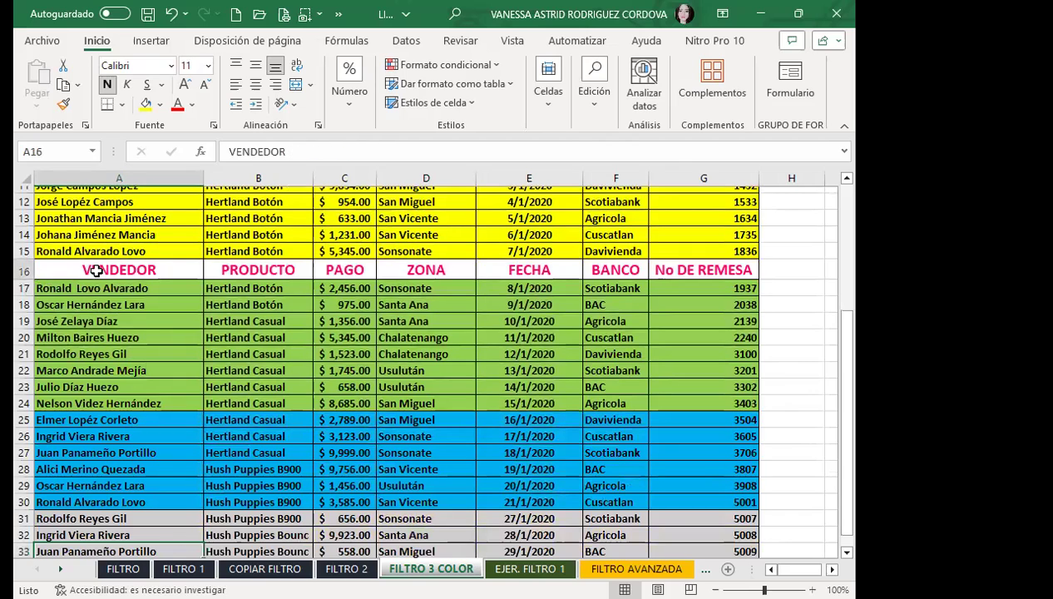
drag(97, 270, 711, 264)
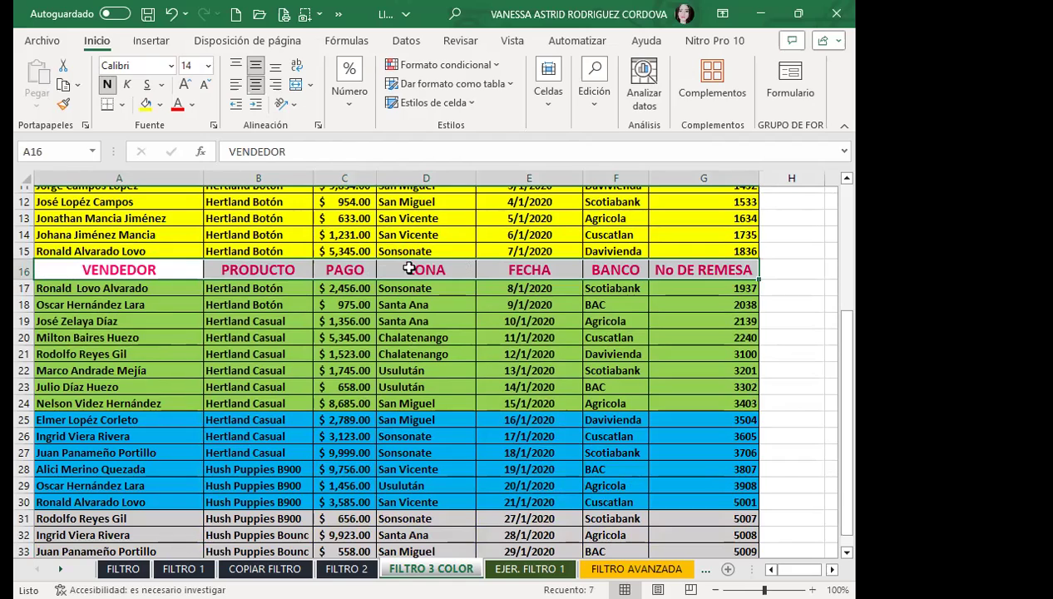
Step: Apply Ordenar y filtrar > Filtro to add filter arrows to the row 16 headers
click(593, 104)
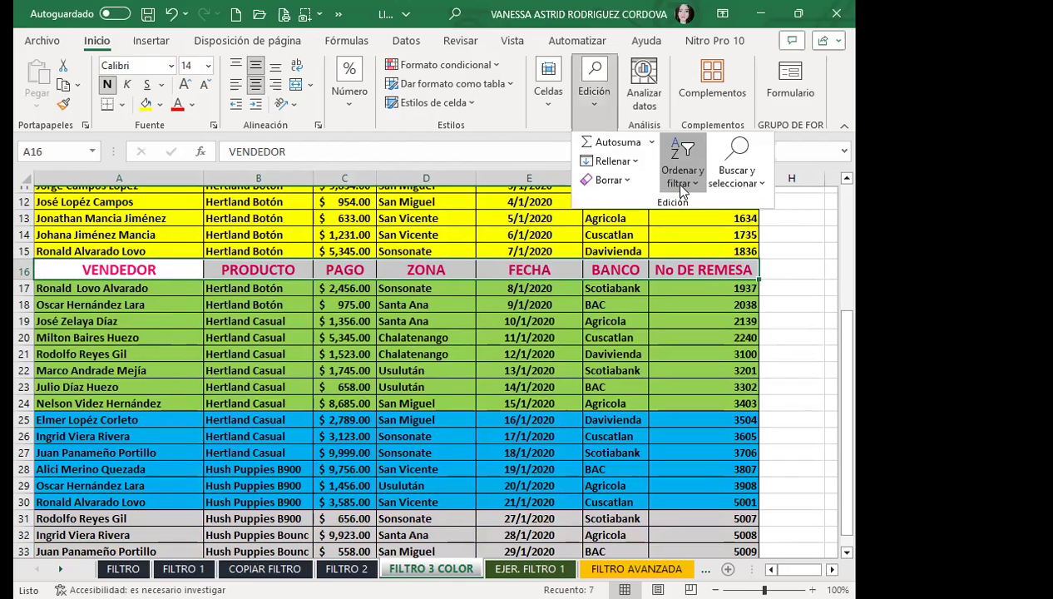
click(680, 188)
click(688, 280)
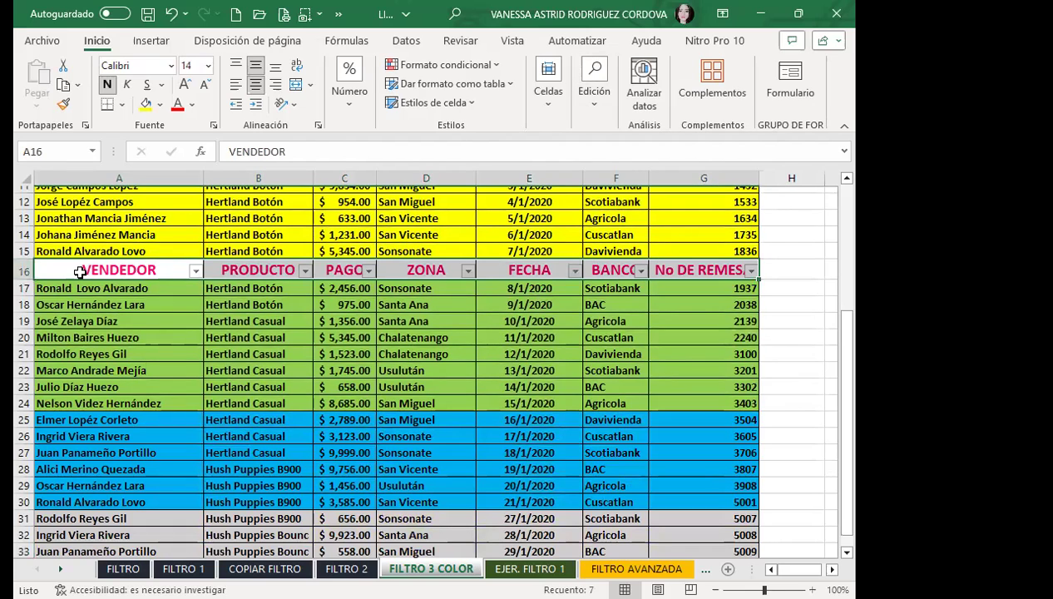
drag(80, 271, 704, 251)
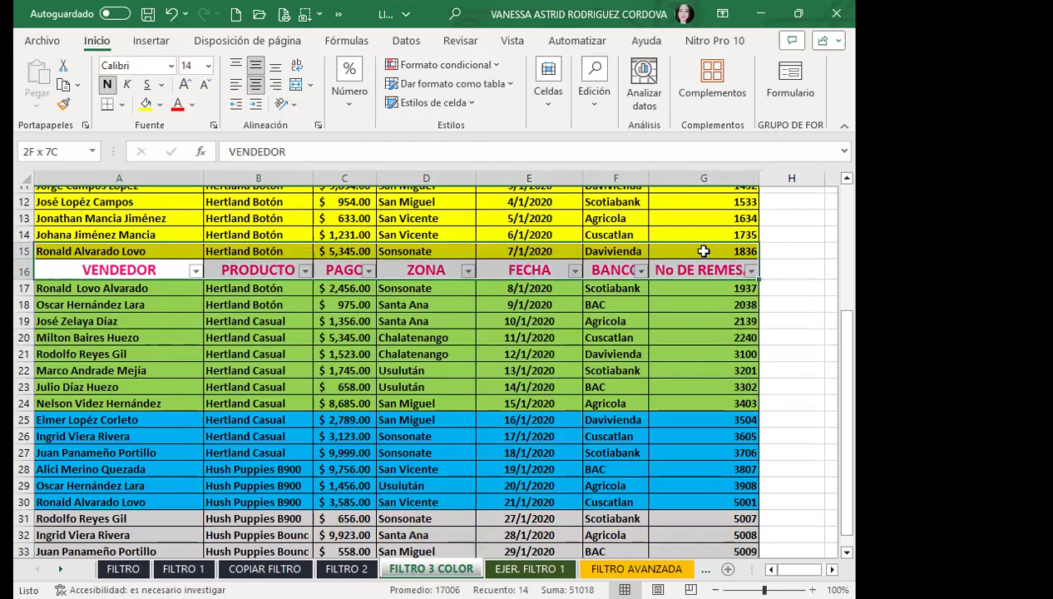
Step: Delete the header labels from row 16 and switch the filter off
scroll(145, 242, down, 1)
click(167, 215)
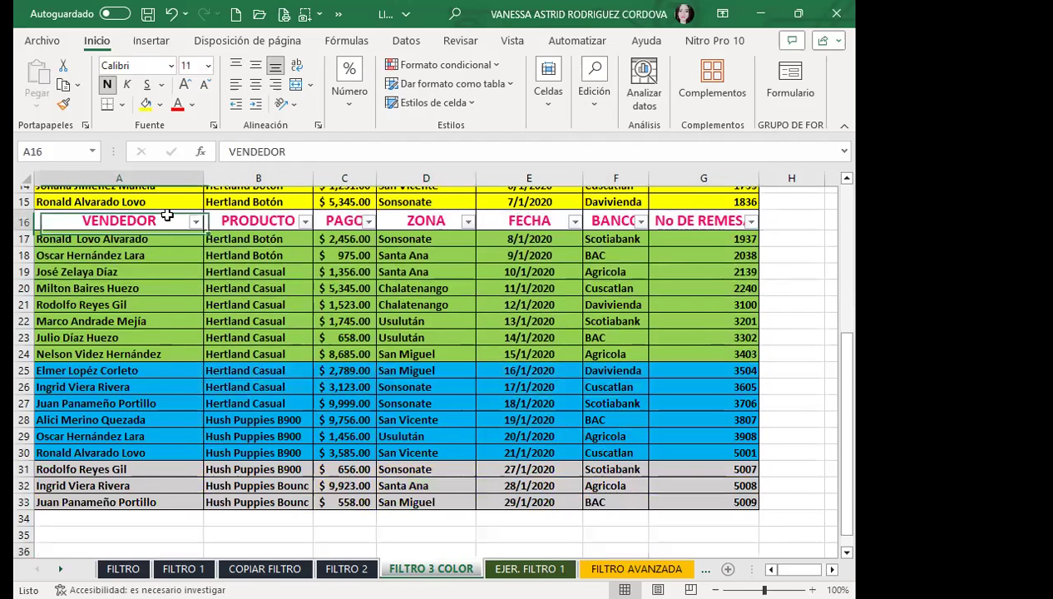
drag(167, 215, 657, 219)
key(Delete)
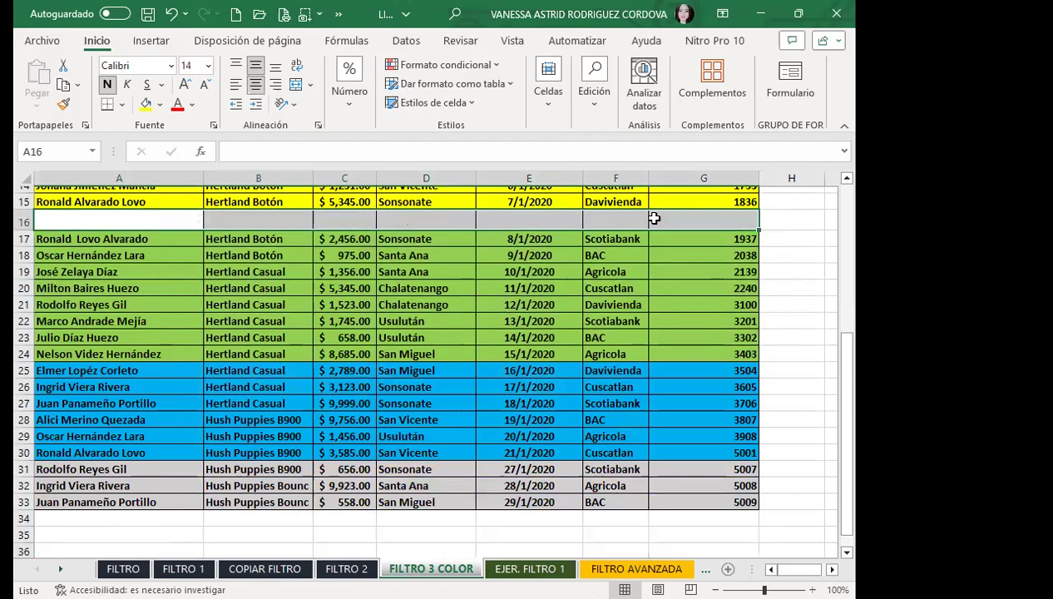
click(503, 335)
click(468, 218)
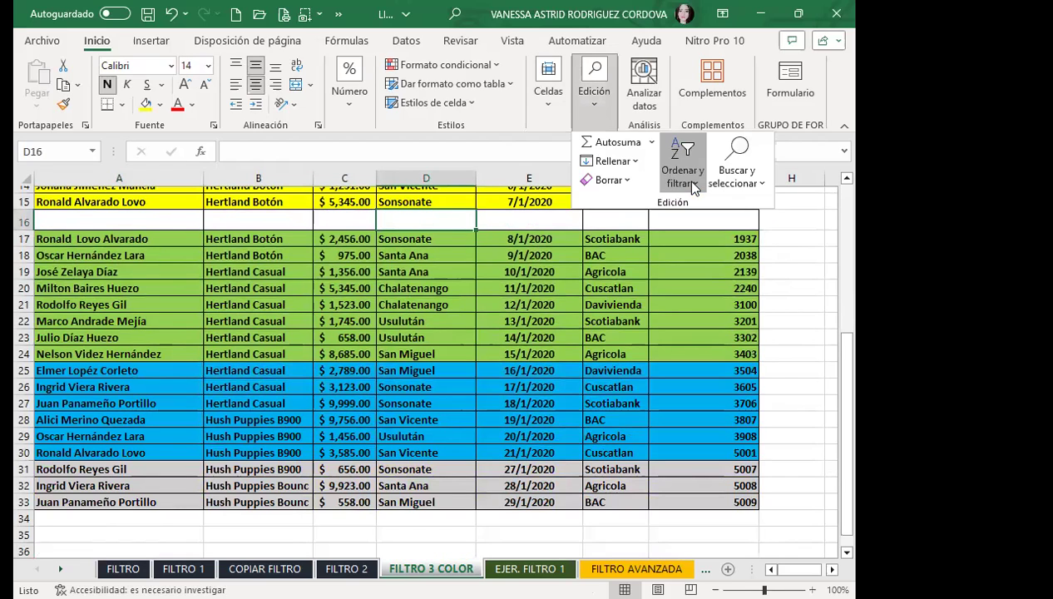
click(687, 176)
click(699, 285)
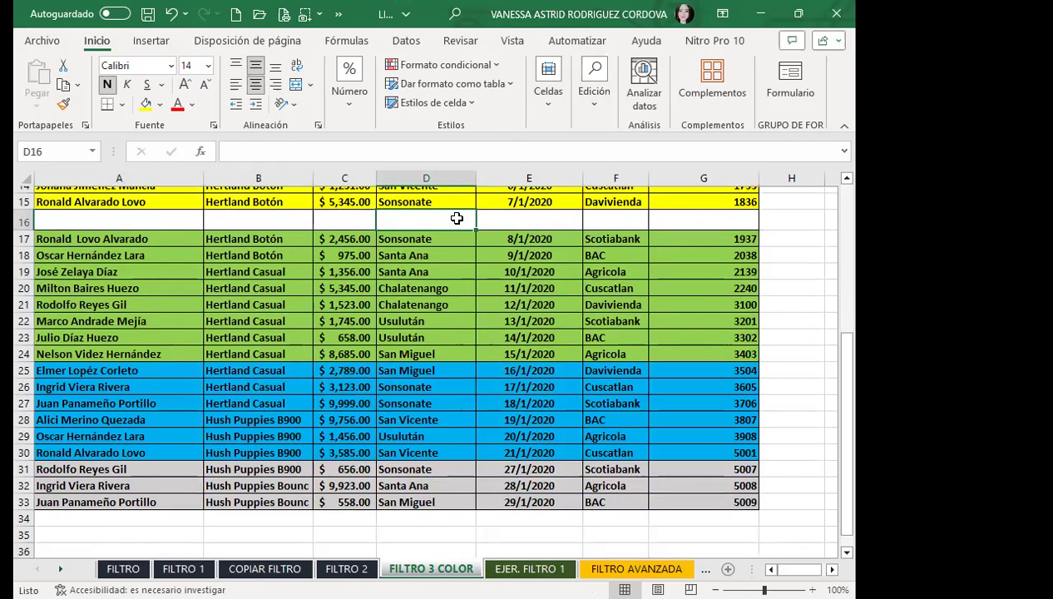
Step: Select the first green record in row 17 and turn filtering on there
scroll(379, 299, up, 2)
click(277, 368)
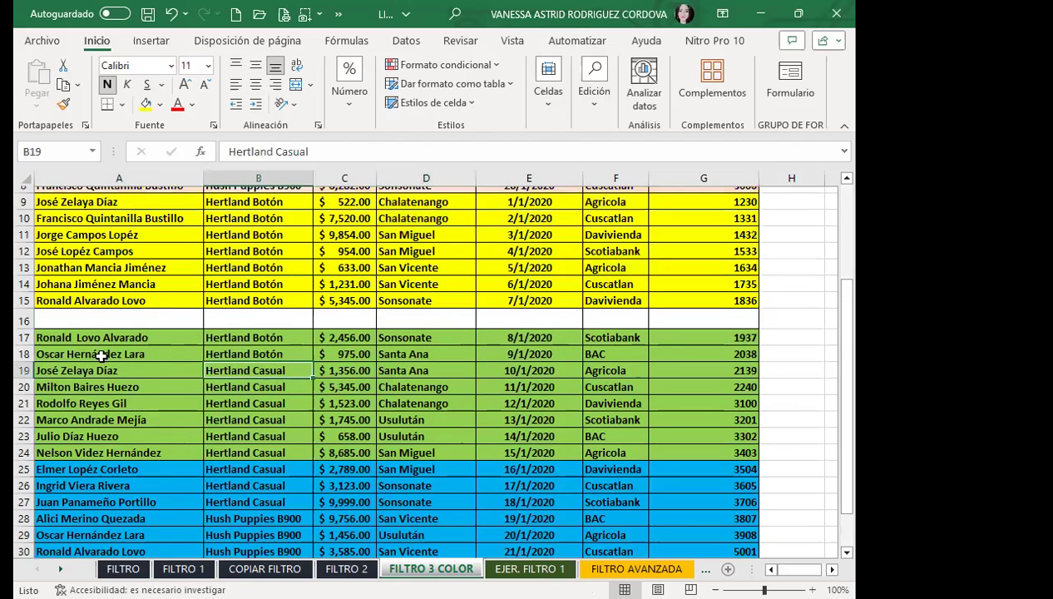
drag(89, 335, 720, 337)
click(594, 92)
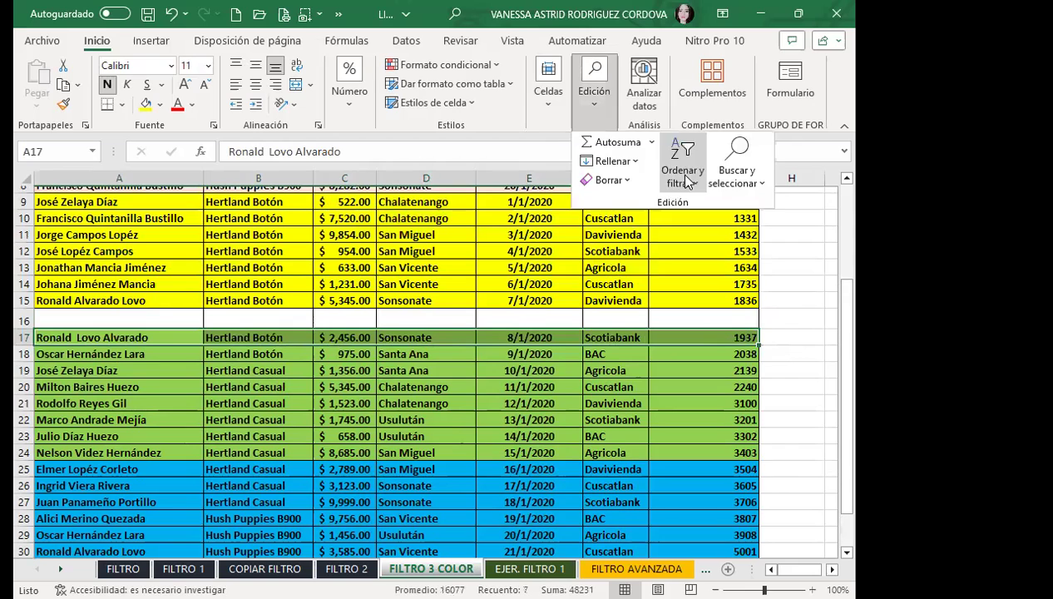
click(682, 177)
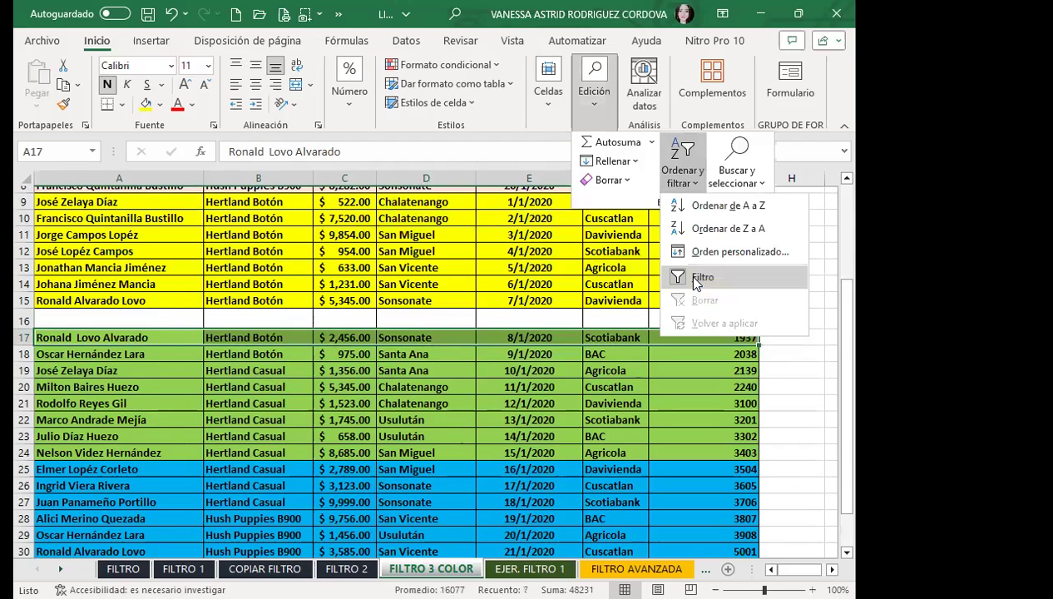
click(325, 402)
click(602, 105)
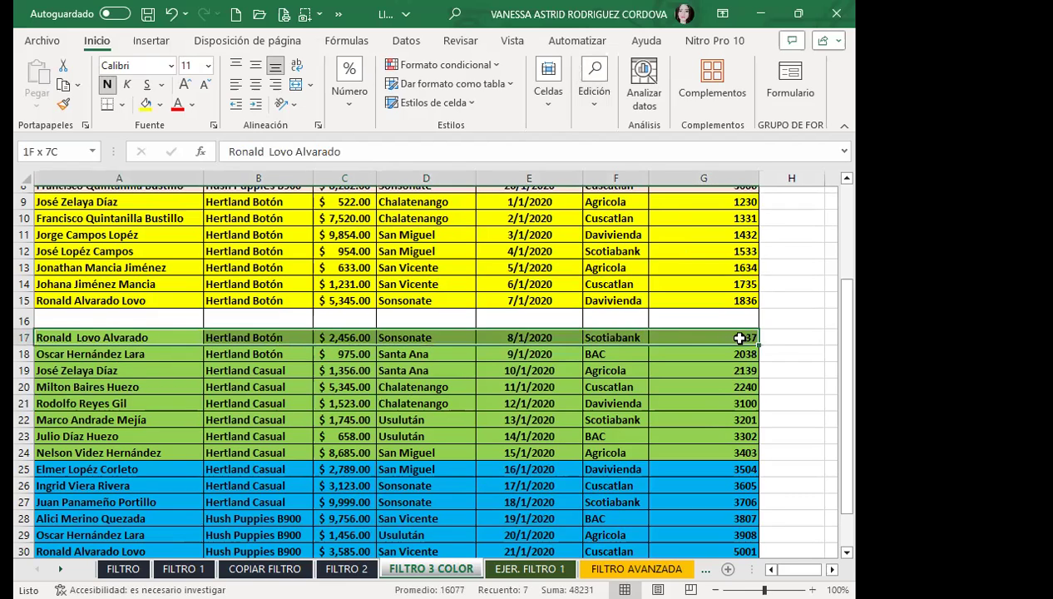
click(590, 101)
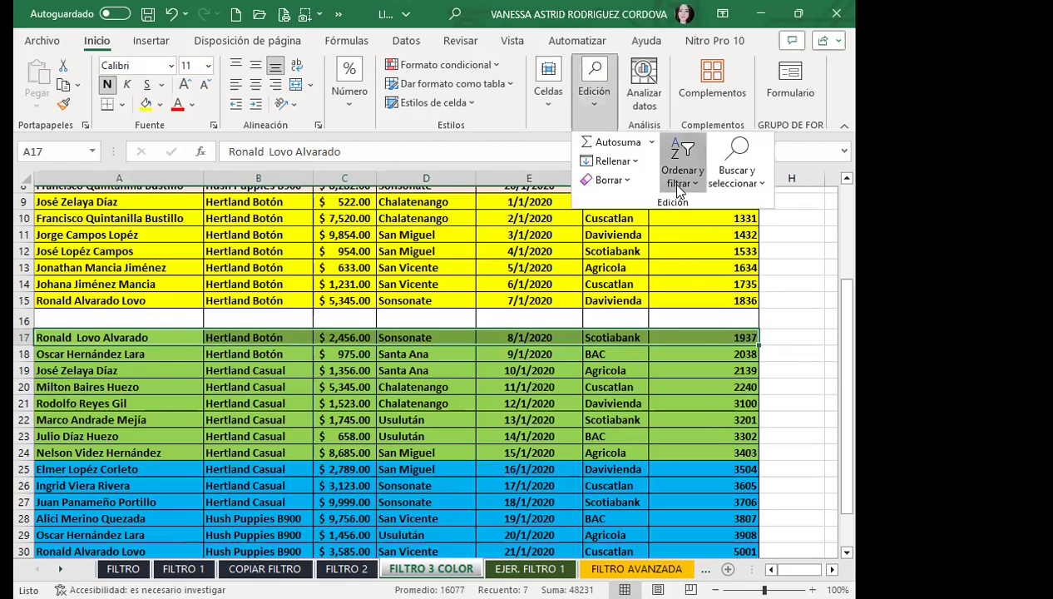
click(680, 170)
click(698, 279)
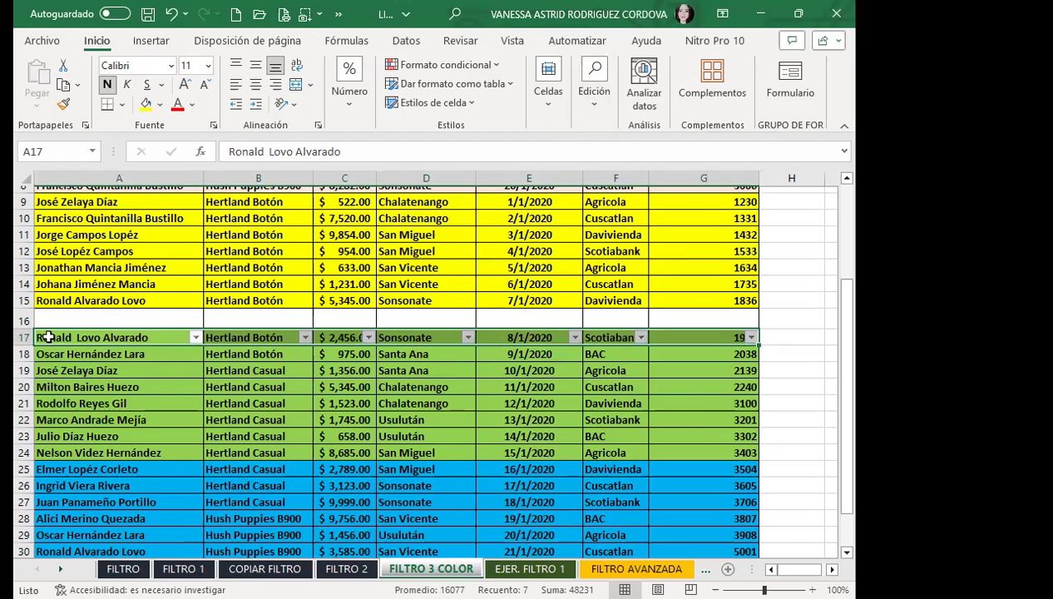
Step: Undo twice to restore the filtered header row 16, then open ZONA's filter arrow
click(729, 321)
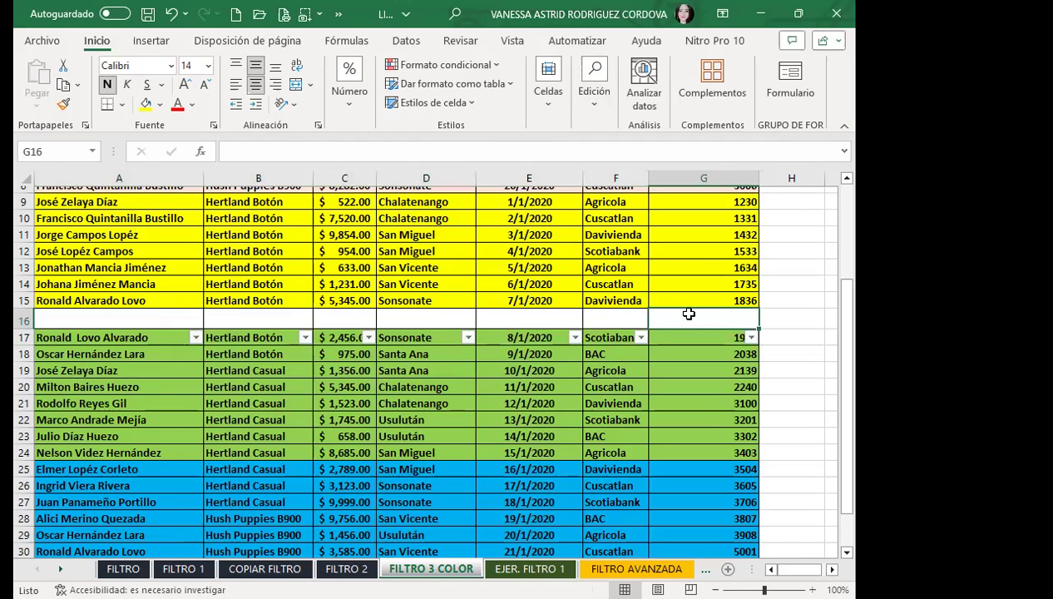
key(ctrl+z)
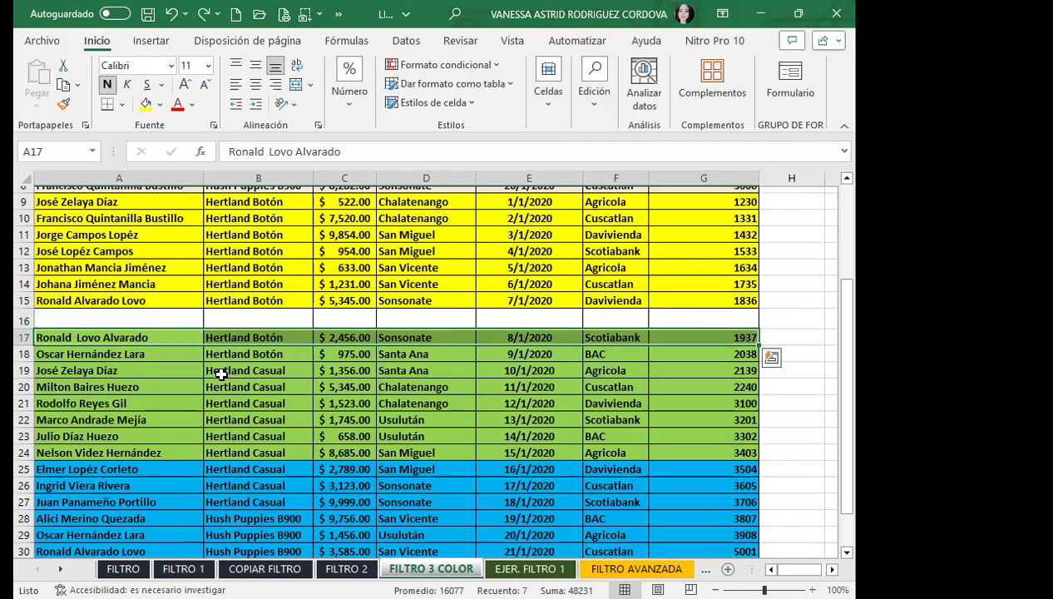
key(ctrl+z)
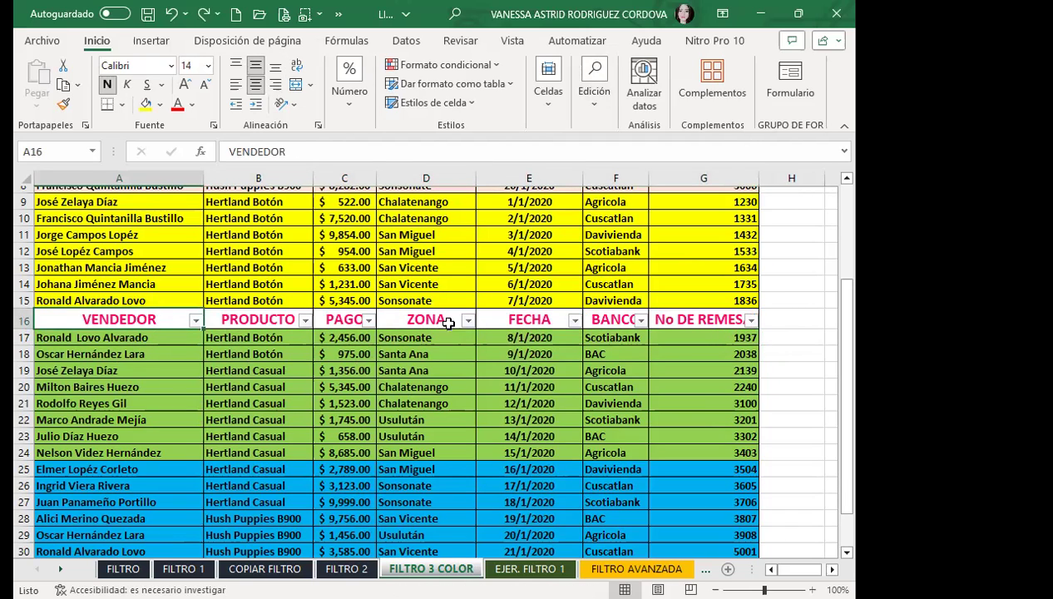
click(468, 320)
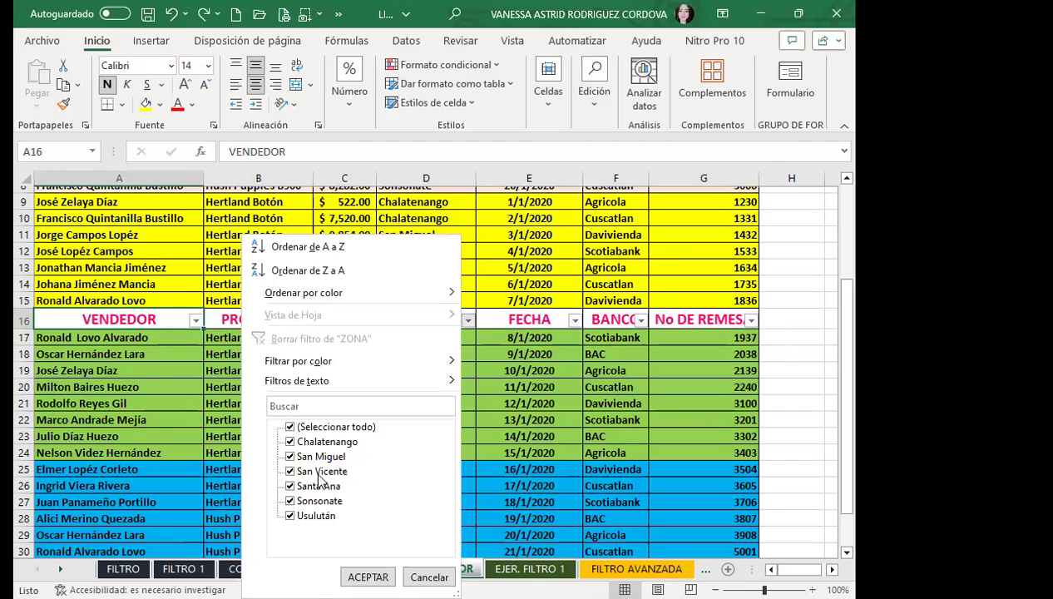
Step: Filter ZONA to only Chalatenango, Santa Ana, Sonsonate and Usulután
click(289, 427)
click(289, 442)
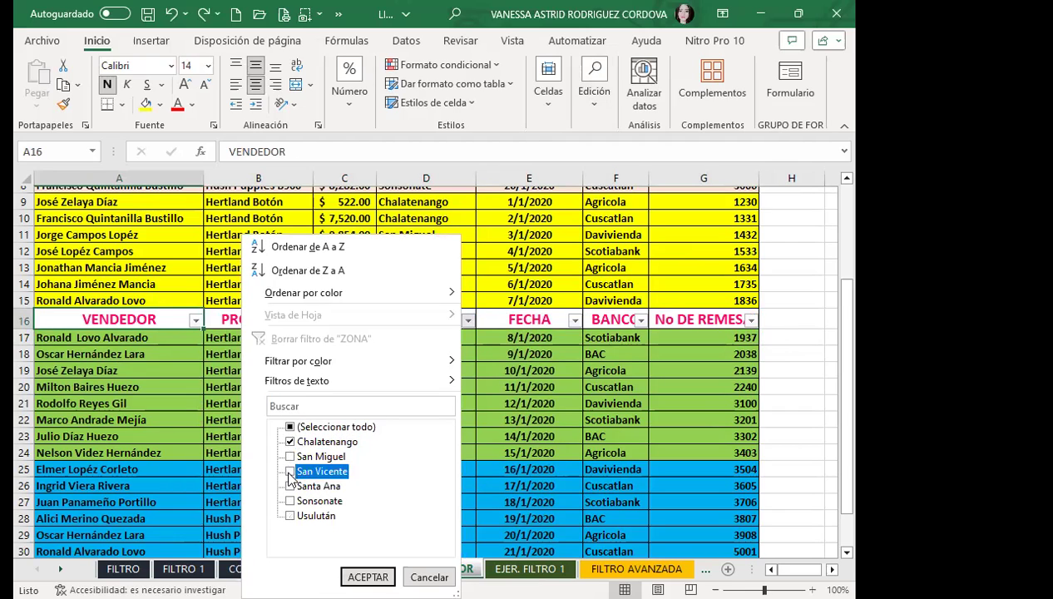
click(290, 486)
click(290, 500)
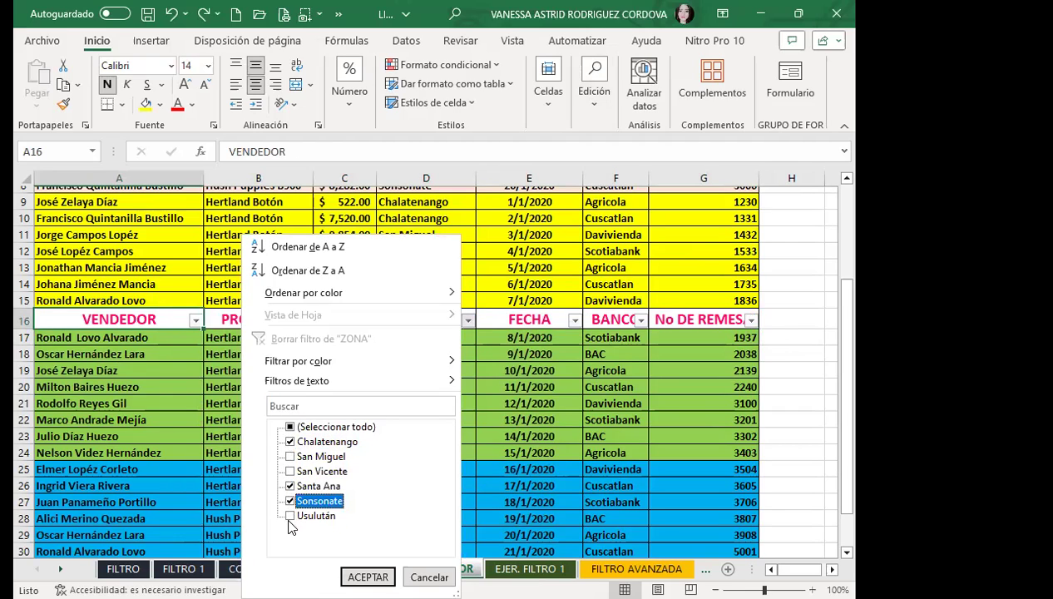
click(290, 515)
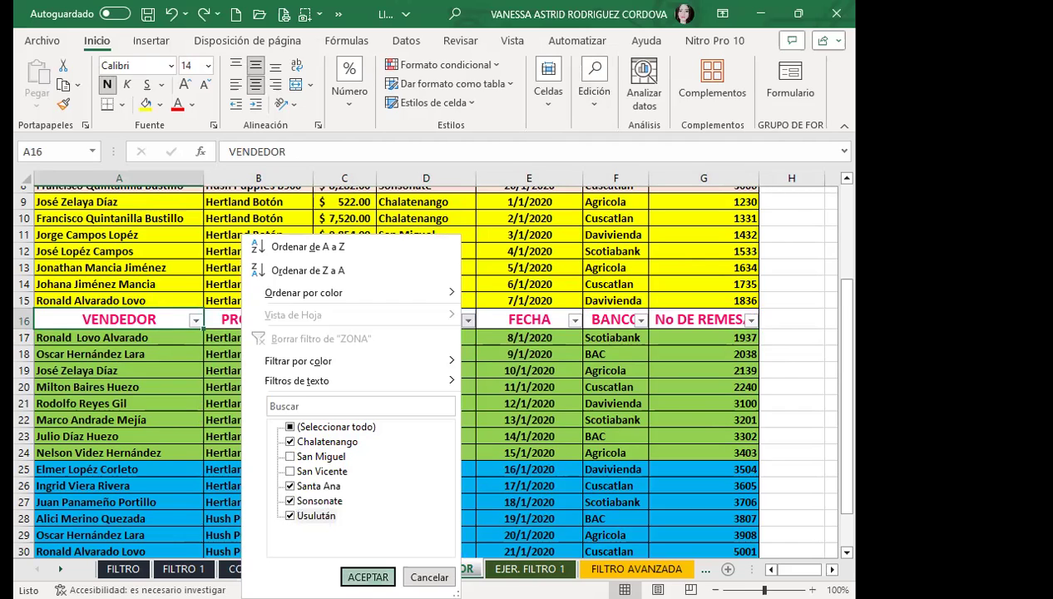
click(368, 576)
scroll(483, 424, down, 2)
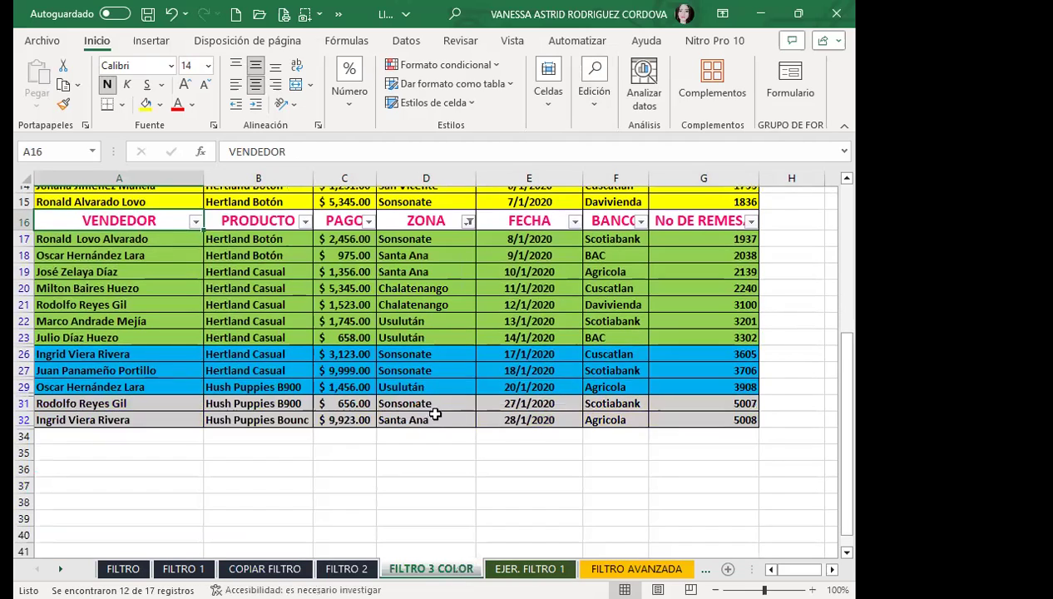
scroll(475, 421, up, 3)
scroll(474, 421, up, 2)
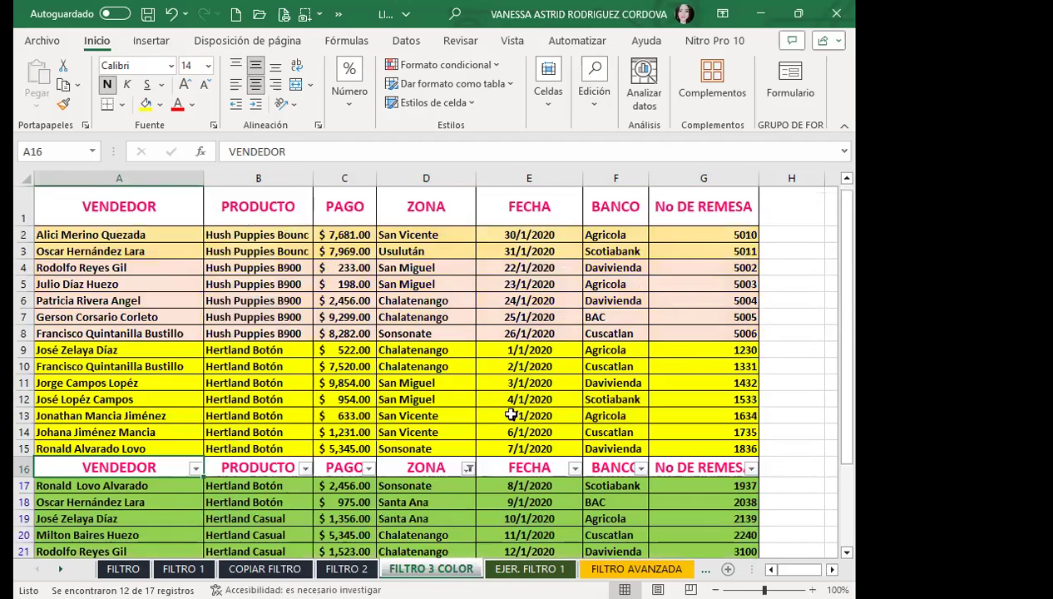
Step: Review the 12 remaining records, selecting cells C4 and B10 along the way
click(360, 268)
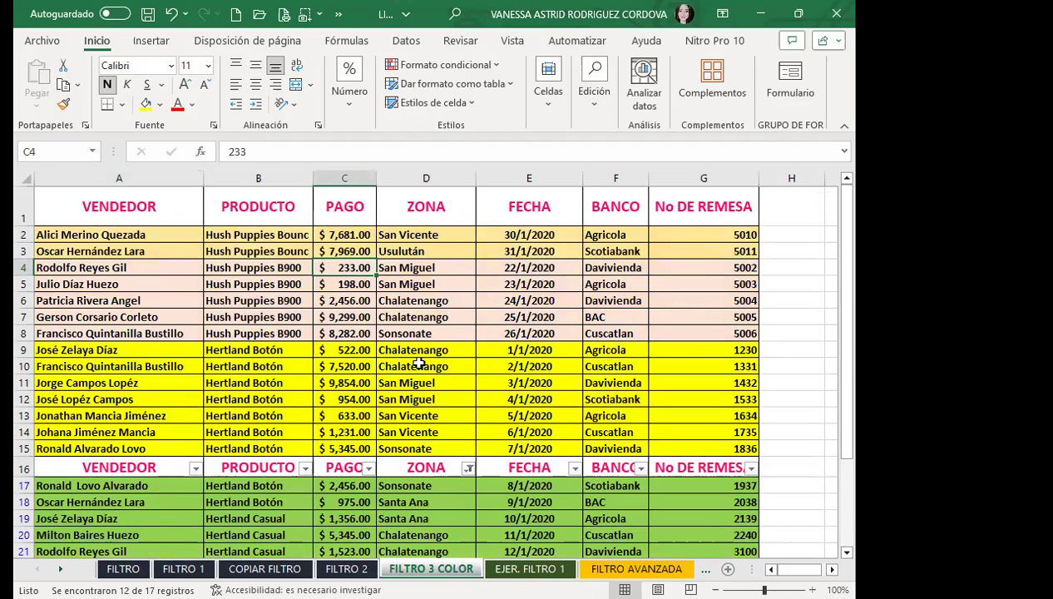
scroll(371, 336, down, 3)
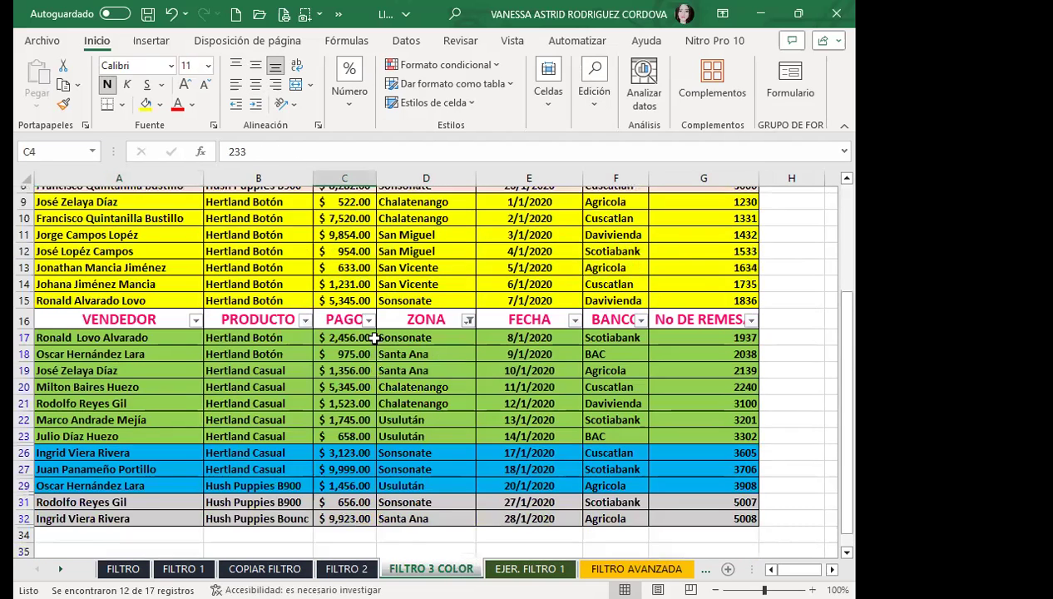
scroll(354, 287, down, 1)
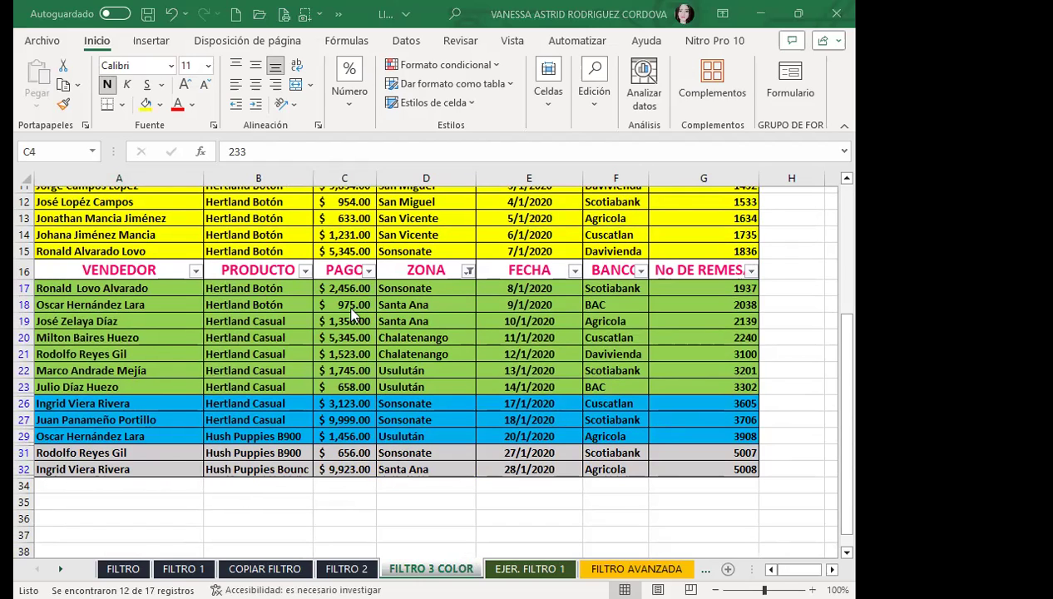
scroll(353, 315, up, 2)
scroll(353, 315, up, 2)
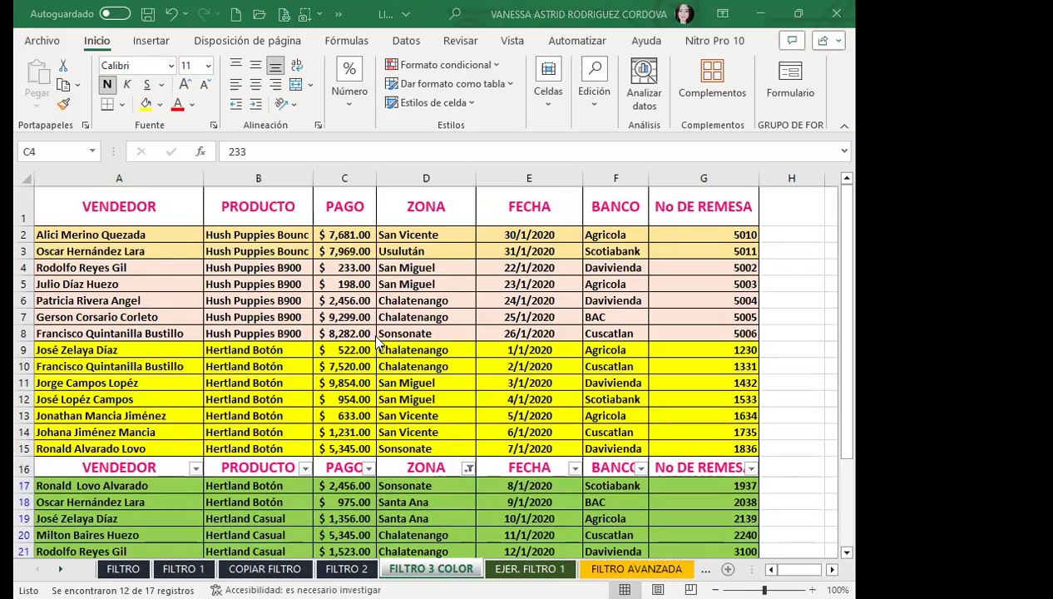
scroll(376, 340, down, 1)
scroll(377, 340, down, 1)
scroll(349, 337, up, 3)
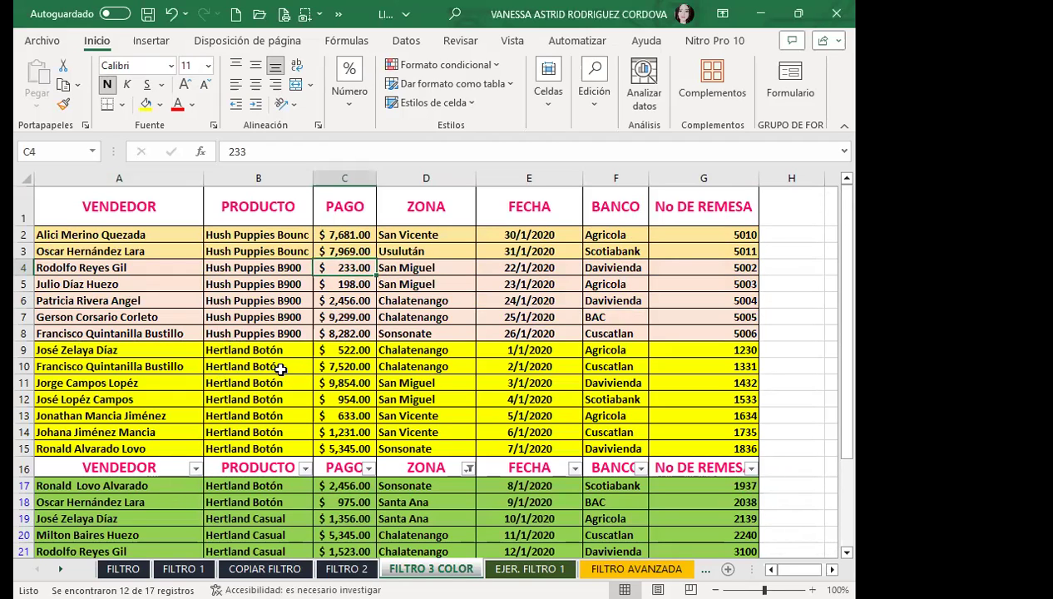
click(280, 370)
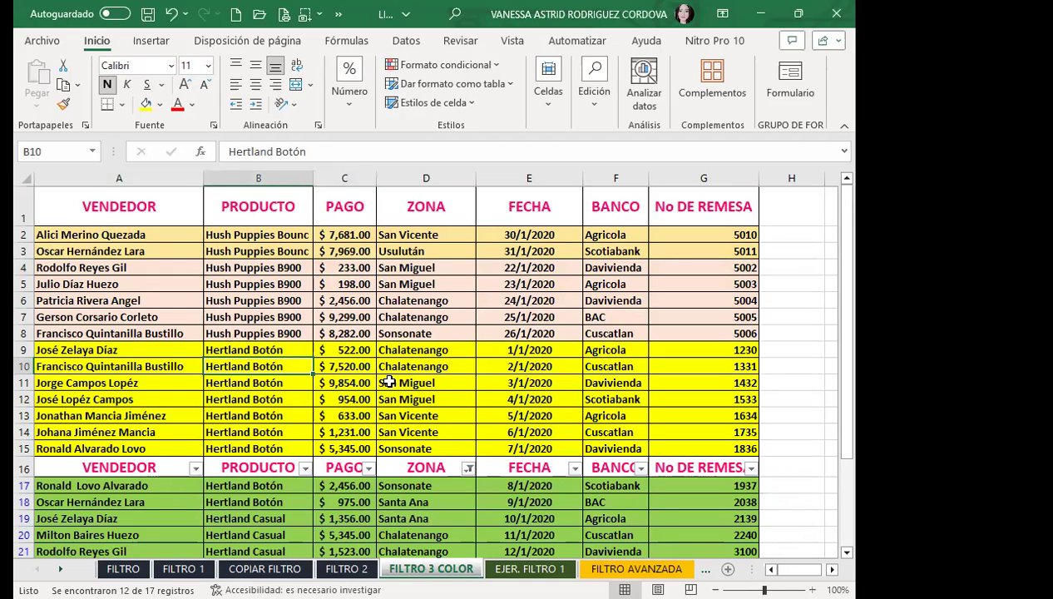
scroll(390, 382, down, 2)
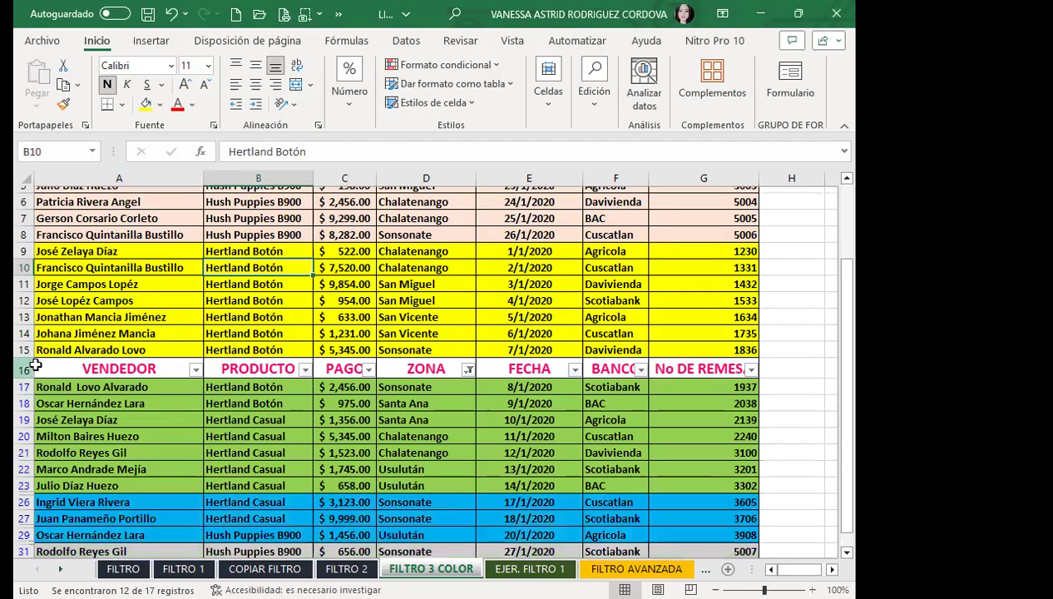
scroll(142, 414, down, 2)
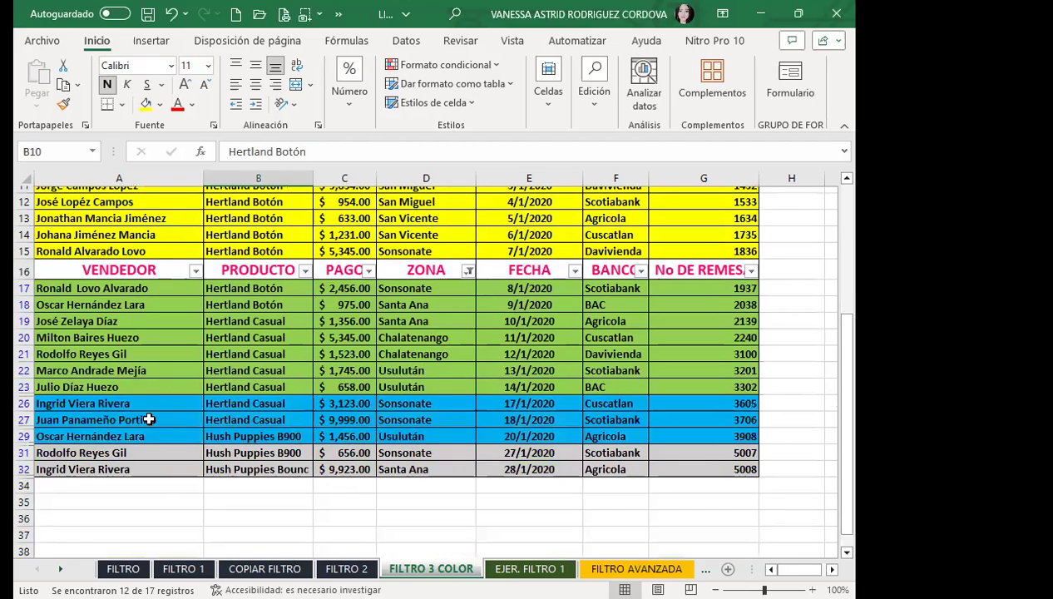
scroll(396, 409, down, 2)
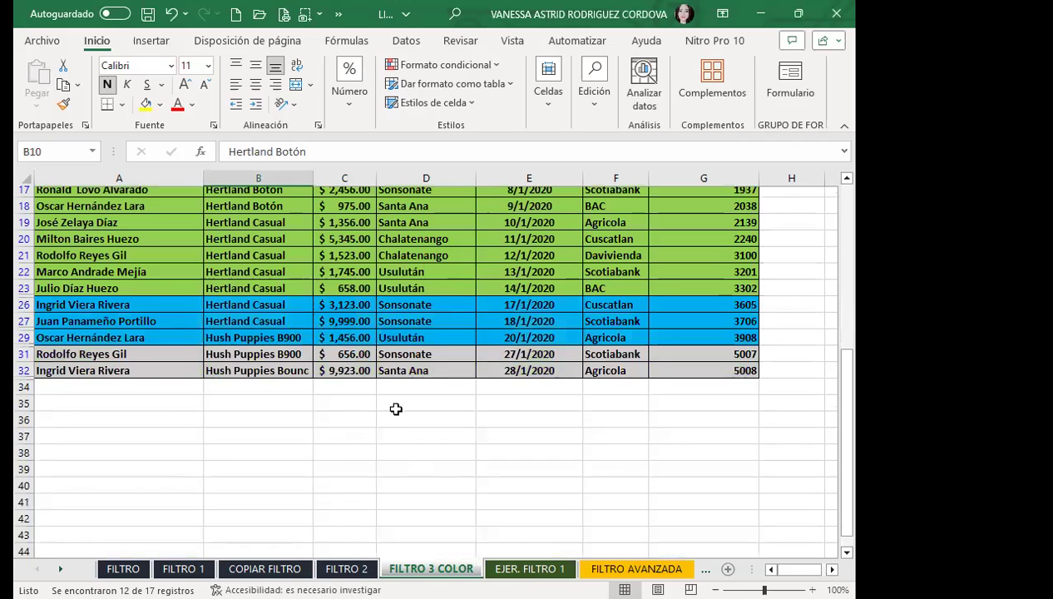
scroll(333, 453, up, 4)
scroll(371, 410, down, 2)
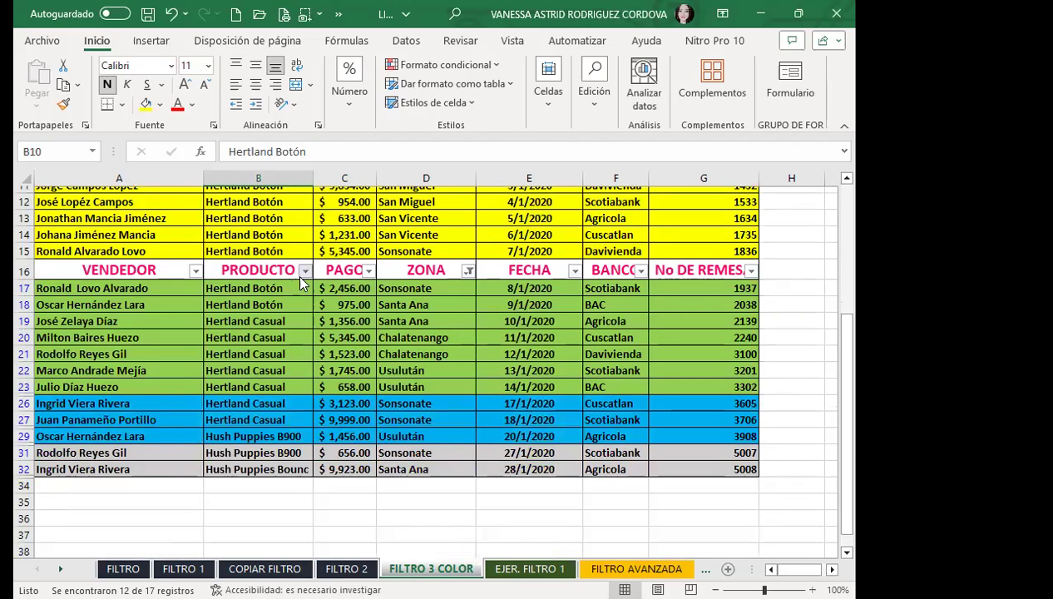
Step: Add a PRODUCTO filter excluding Hertland Botón and Hertland Casual, leaving 3 of 17 records
click(305, 272)
click(126, 441)
click(127, 457)
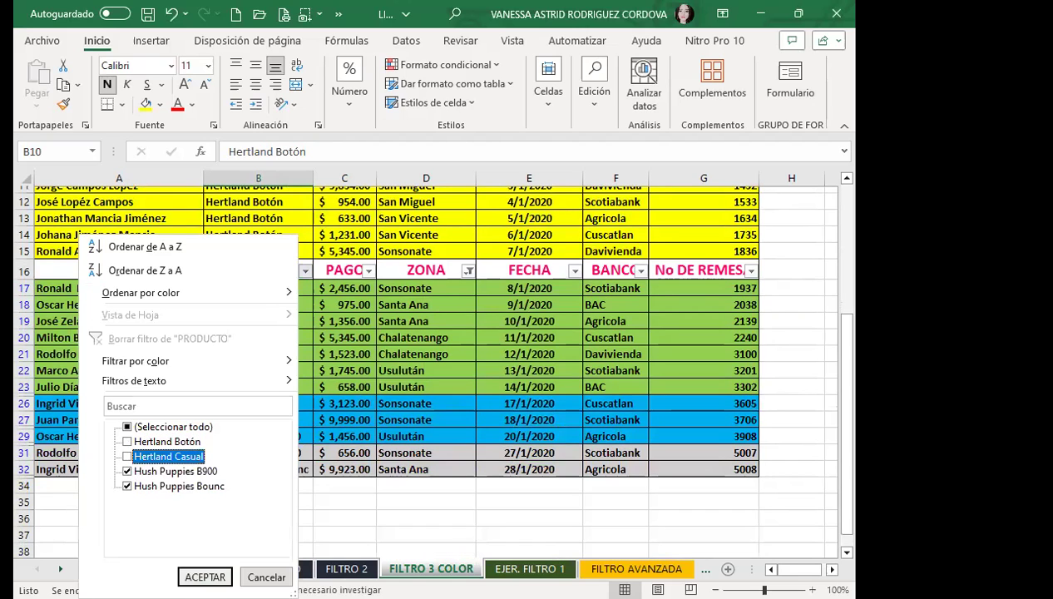
click(205, 577)
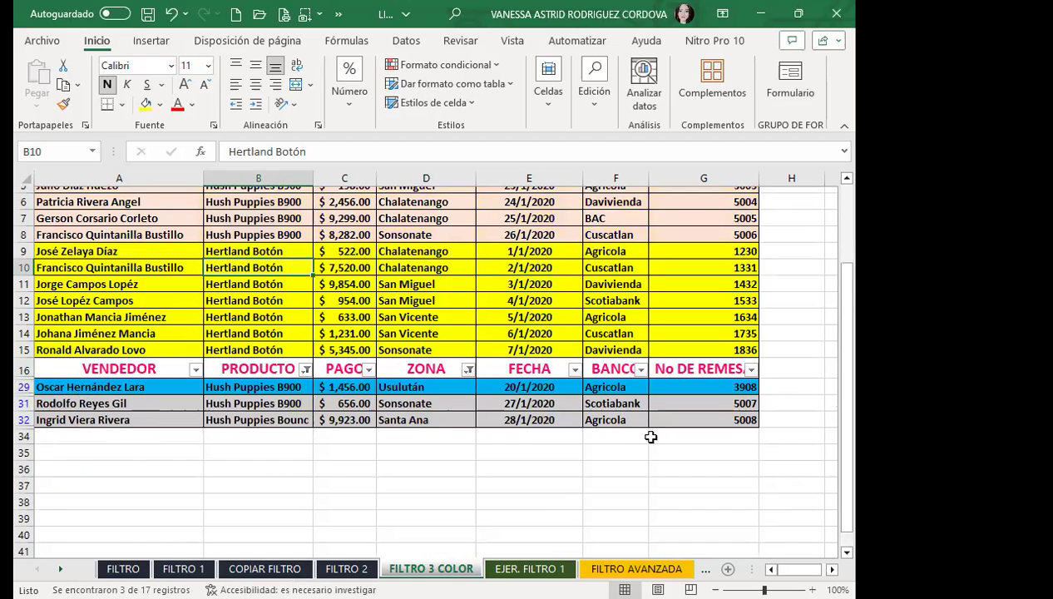
scroll(447, 425, up, 2)
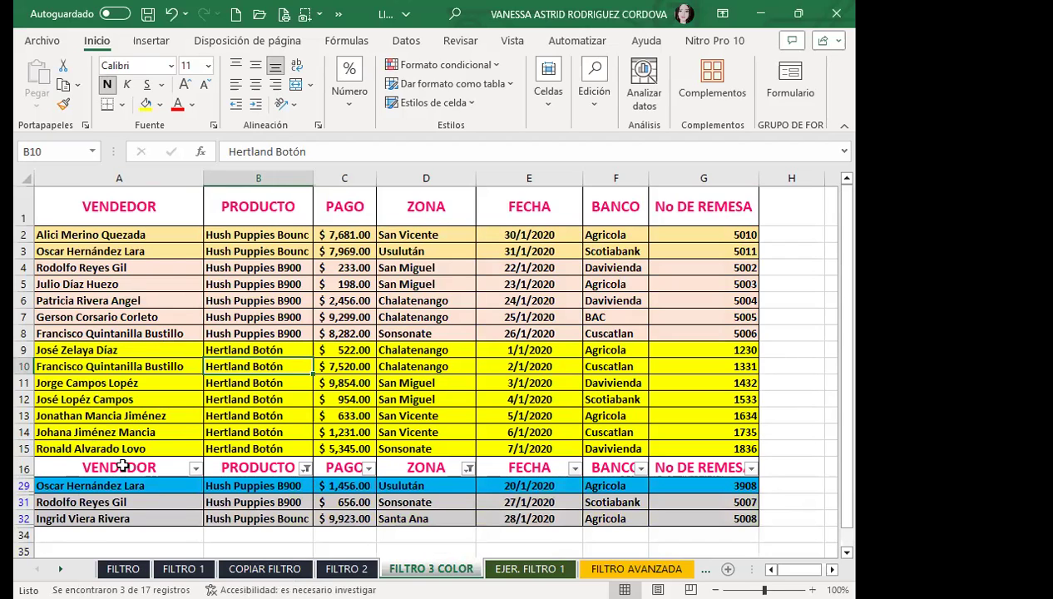
scroll(325, 409, down, 3)
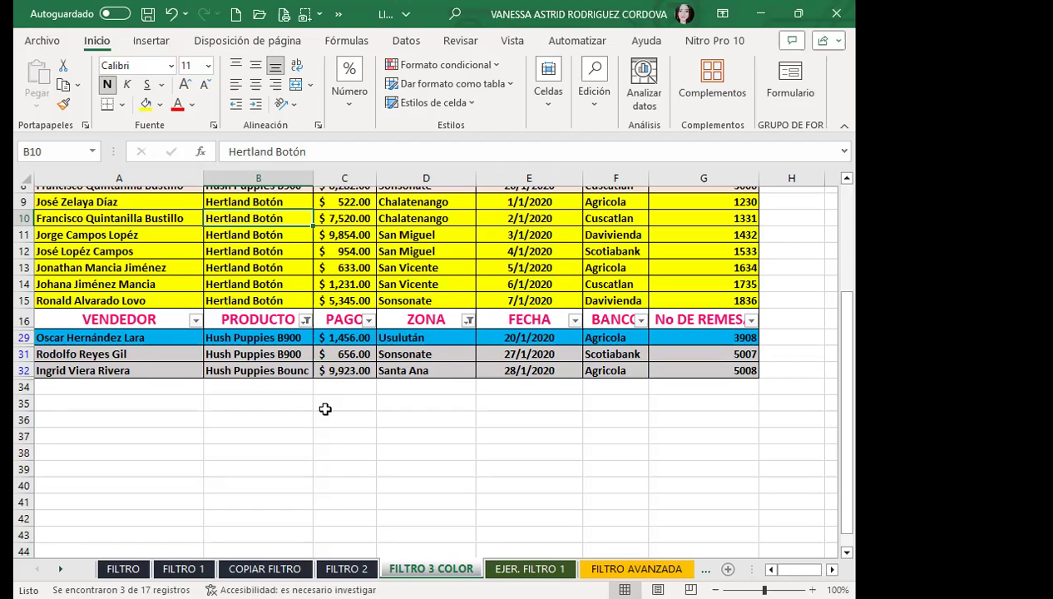
Step: Review the remaining records, selecting cells D9, E9 and C6
scroll(329, 389, up, 3)
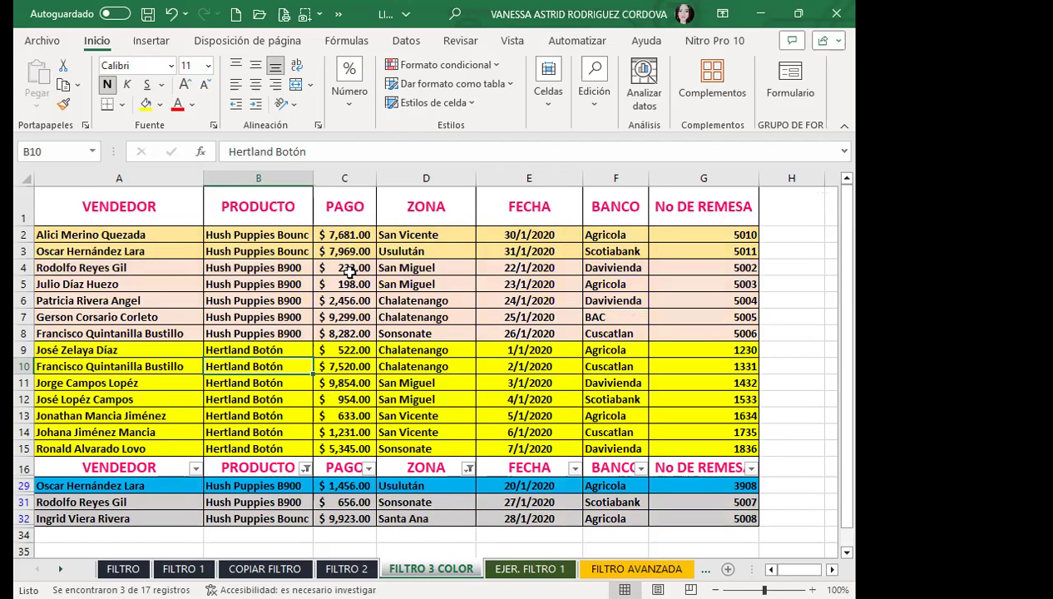
scroll(242, 394, down, 3)
scroll(219, 448, up, 3)
scroll(299, 416, down, 3)
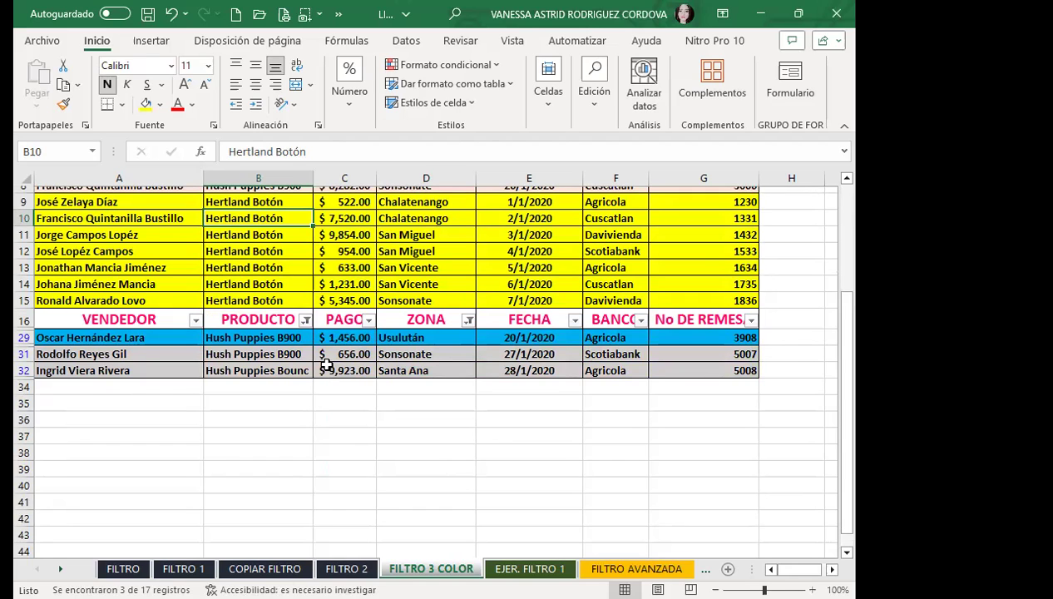
scroll(349, 366, up, 3)
click(466, 355)
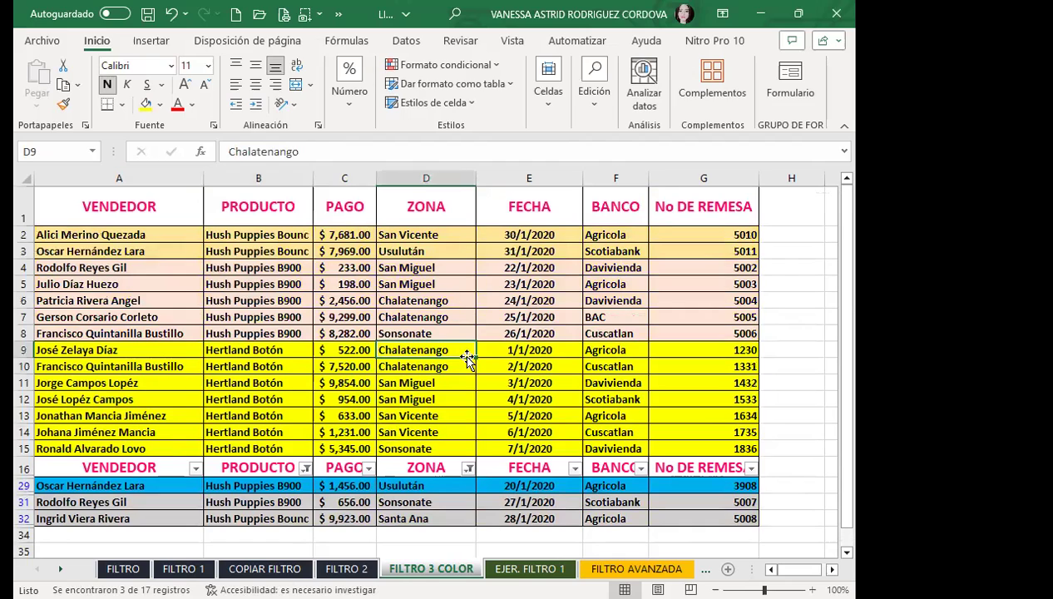
click(534, 354)
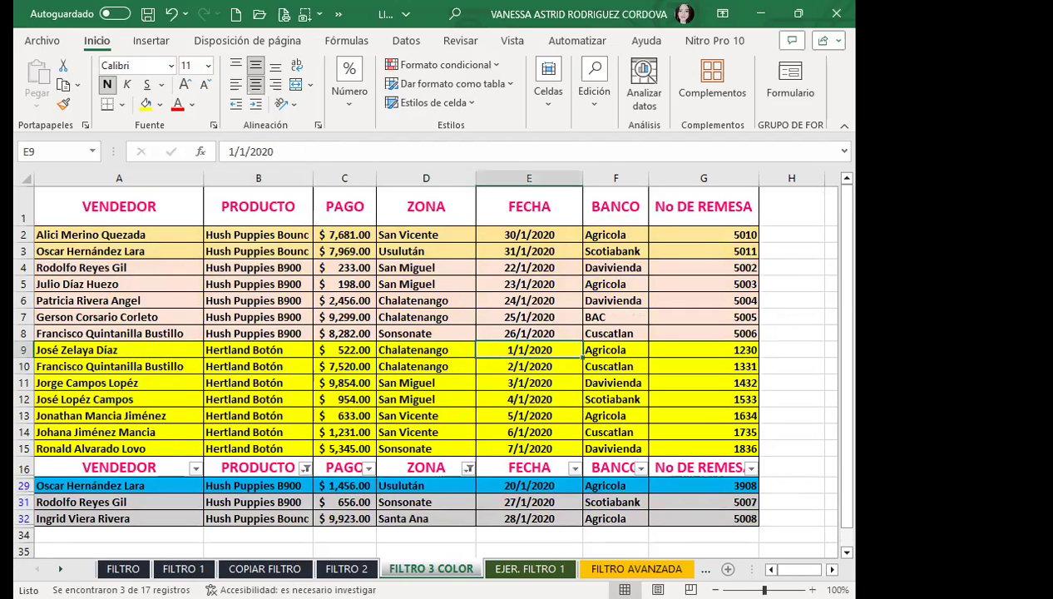
click(356, 301)
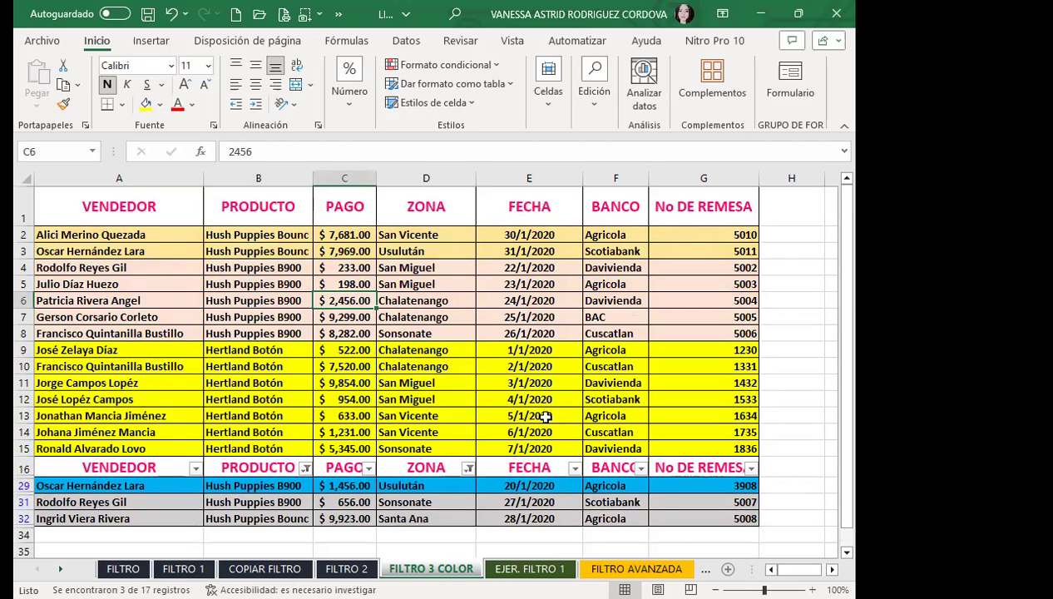
Step: Go back two sheets to FILTRO 1 and view the ZONA column's text filter options
key(ctrl+Page_Up)
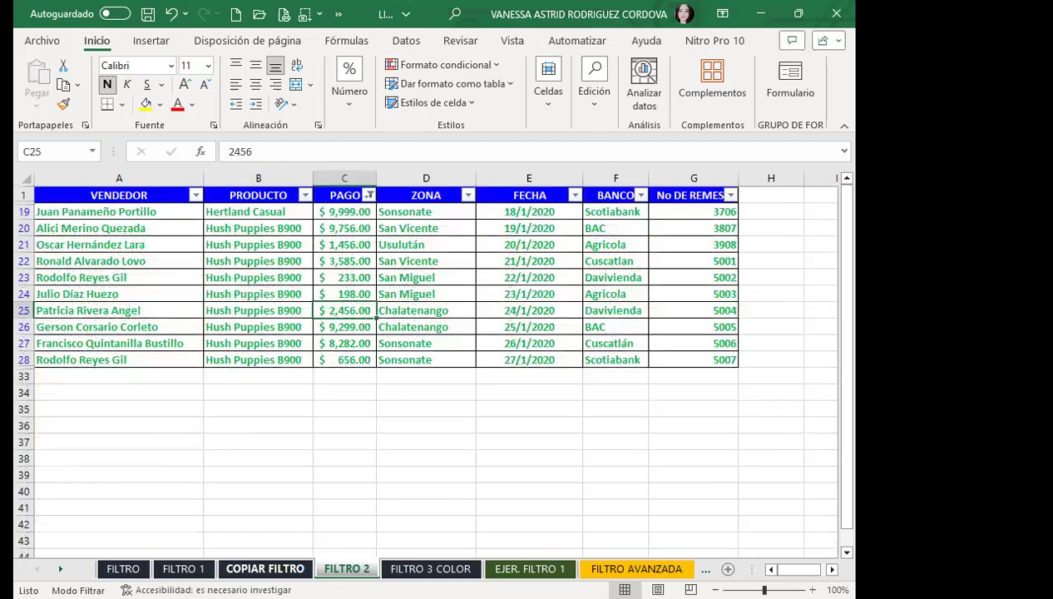
key(ctrl+Page_Up)
key(ctrl+Page_Up)
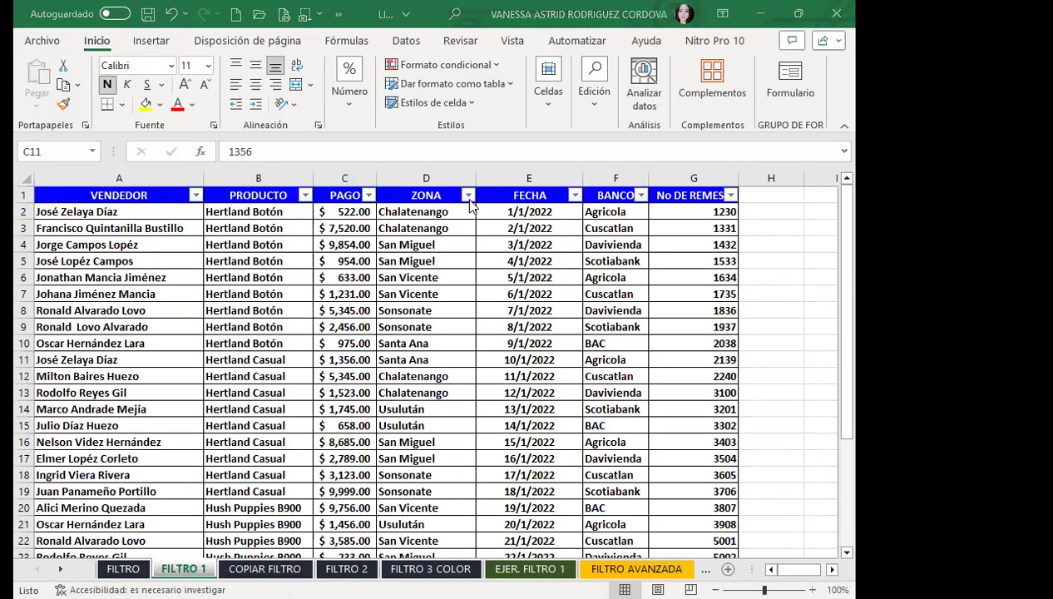
click(469, 196)
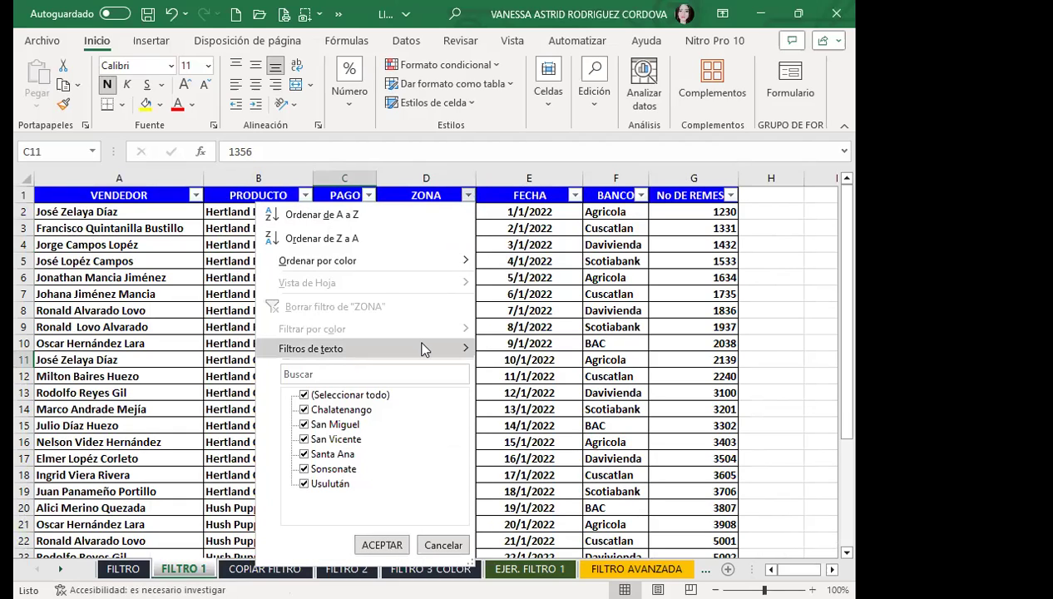
mouse_move(422, 349)
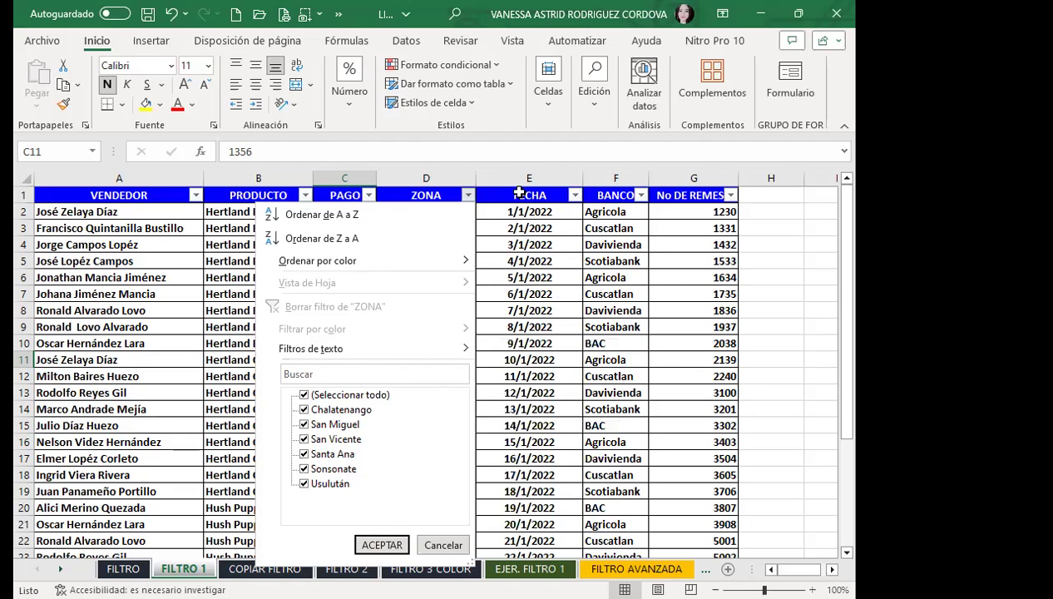
Step: Look over the FECHA date filter options, closing the ZONA and FECHA lists unapplied
click(513, 191)
click(574, 193)
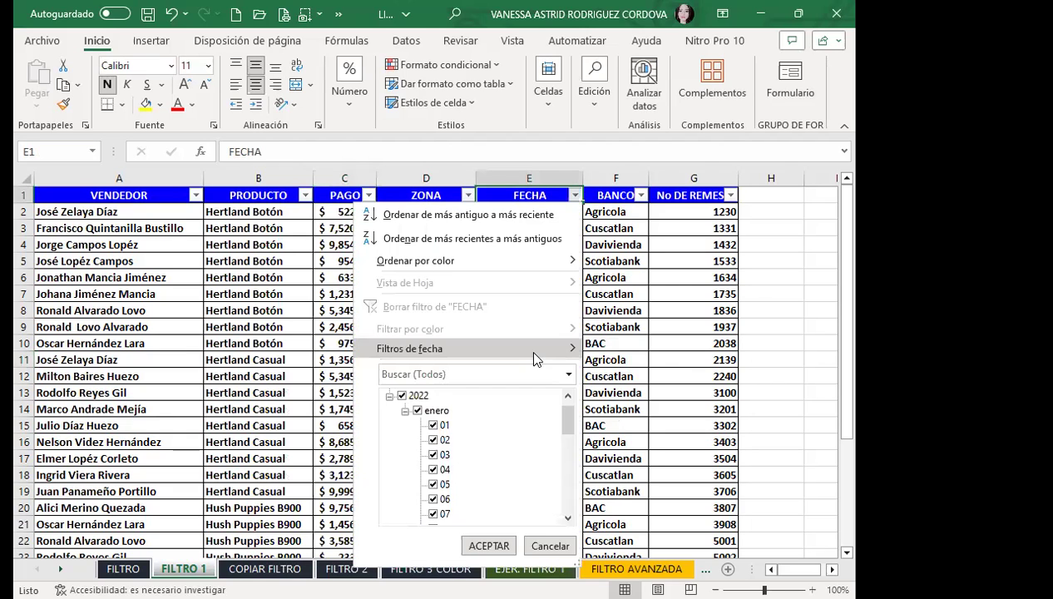
mouse_move(534, 355)
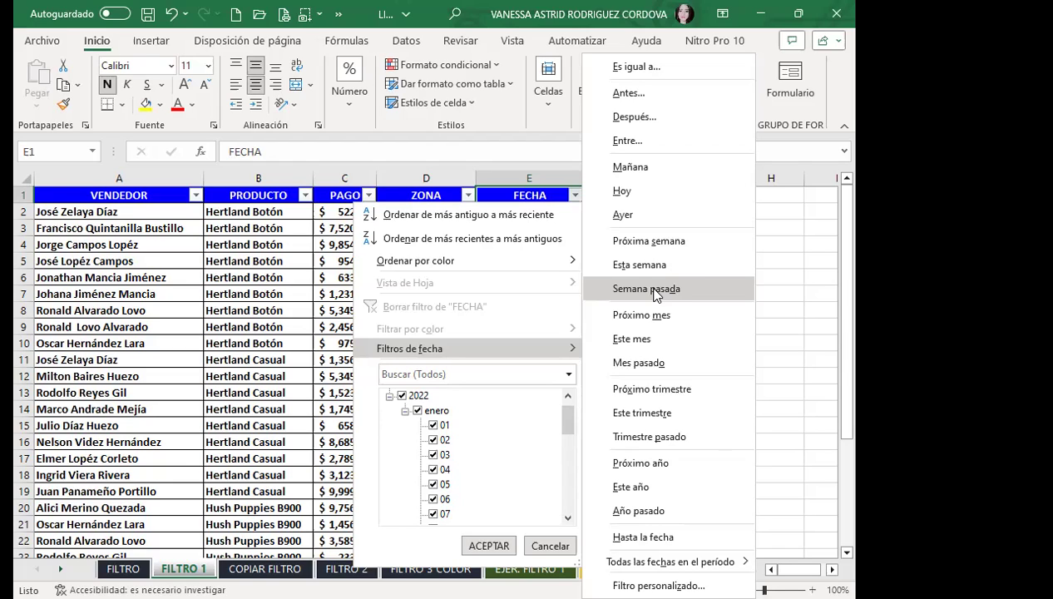
click(306, 318)
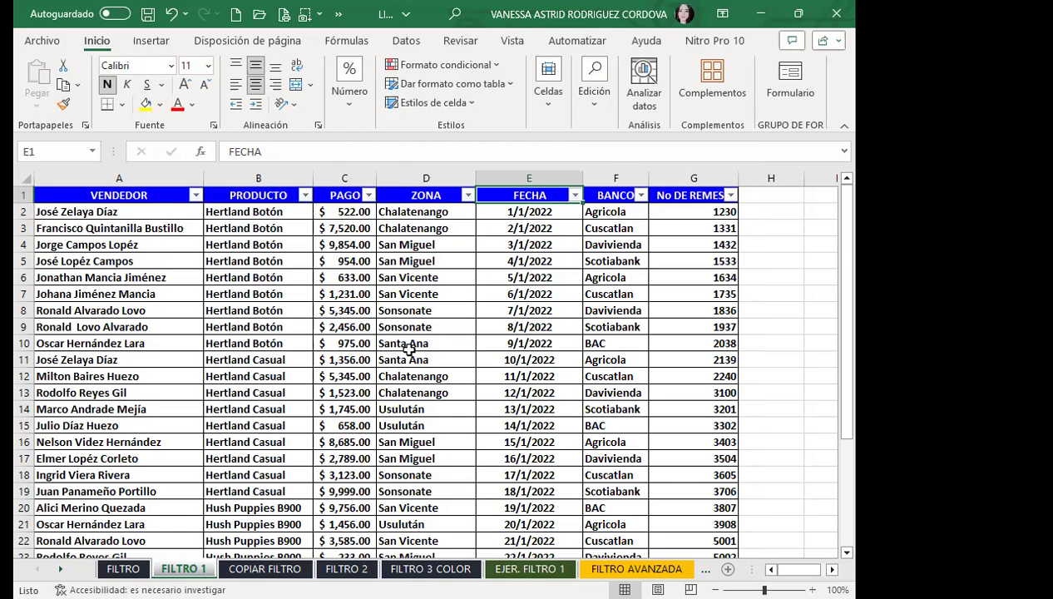
scroll(408, 349, down, 2)
scroll(411, 348, down, 2)
scroll(416, 352, down, 2)
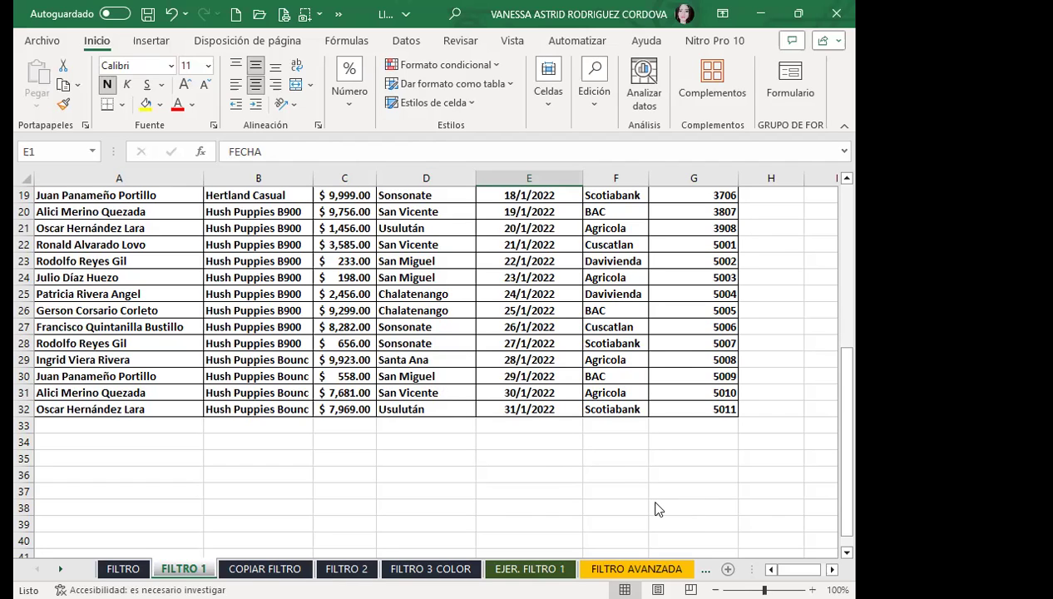
Step: Switch to the FILTRO AVANZADA sheet and inspect its VENDEDOR and BANCO columns
click(610, 566)
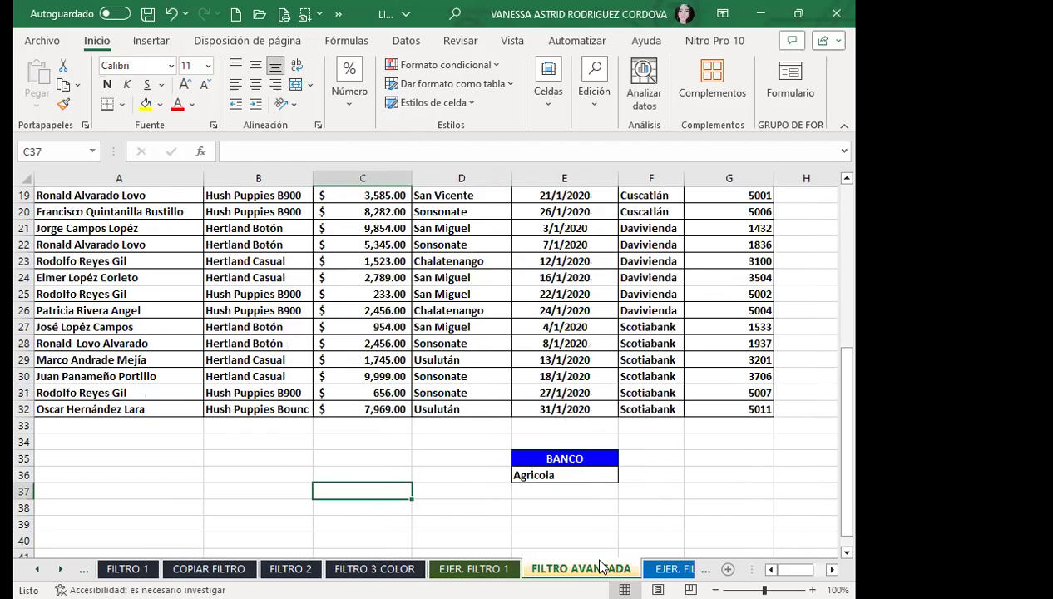
scroll(516, 366, up, 6)
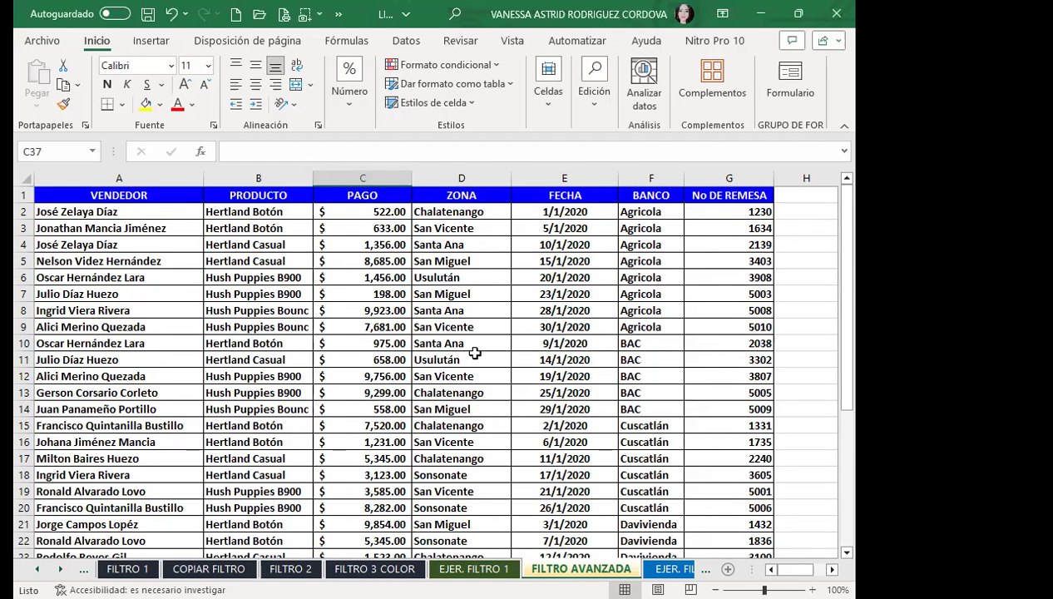
scroll(432, 375, down, 3)
scroll(443, 378, down, 1)
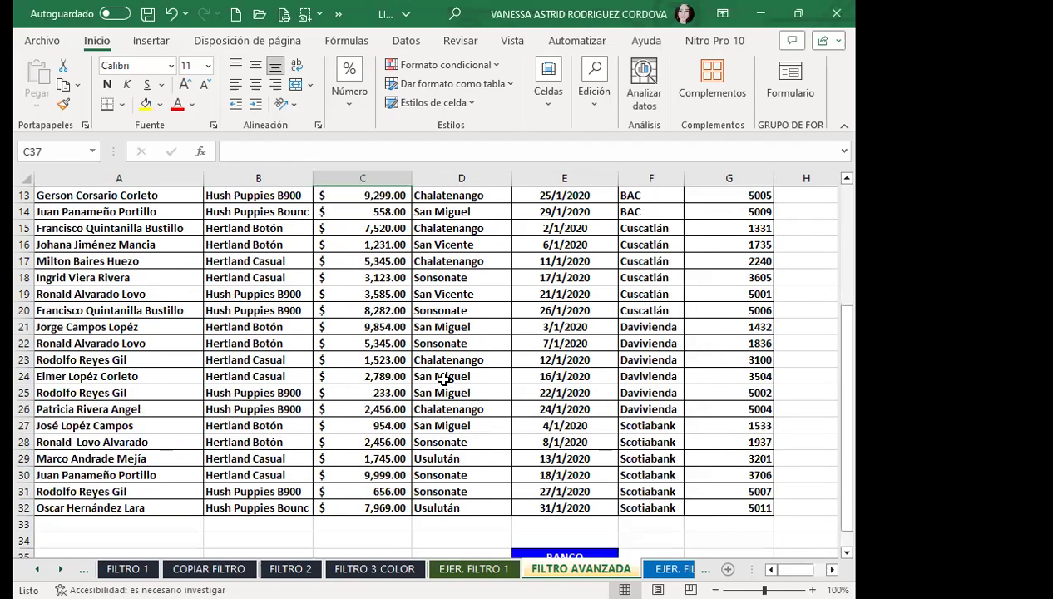
scroll(443, 379, up, 4)
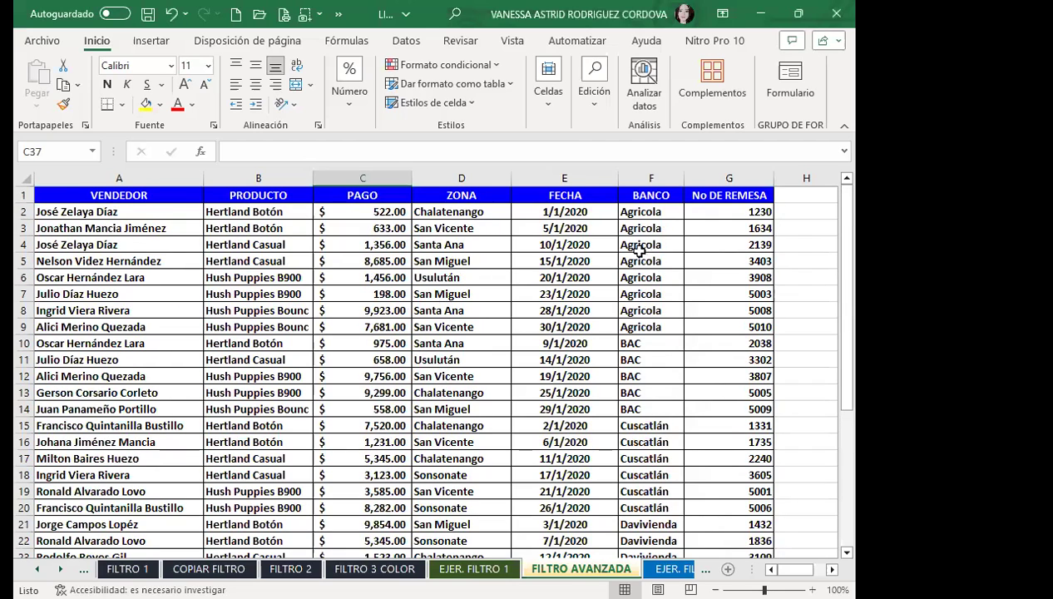
click(674, 206)
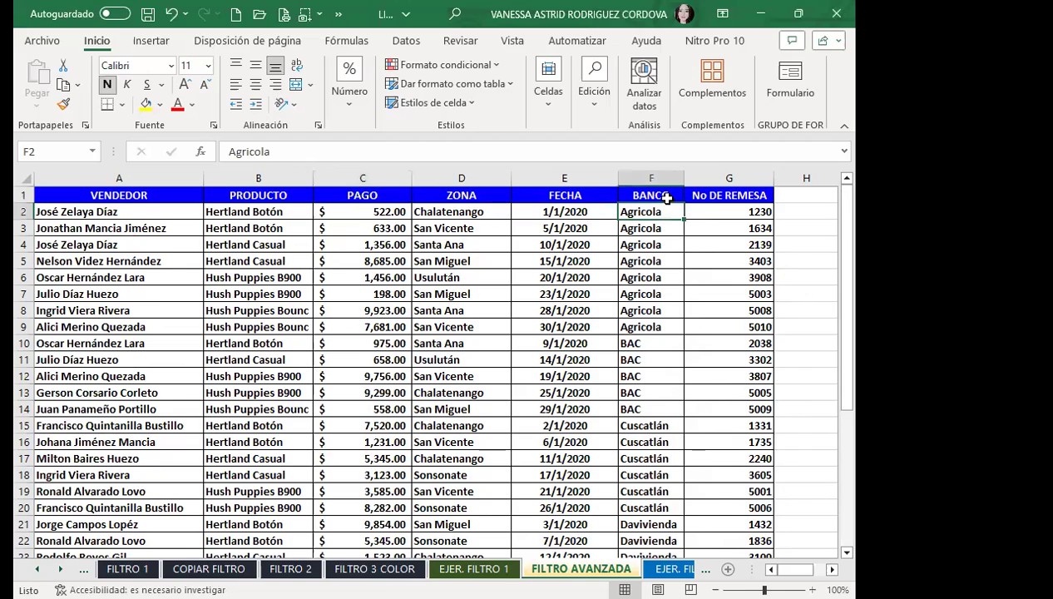
click(151, 207)
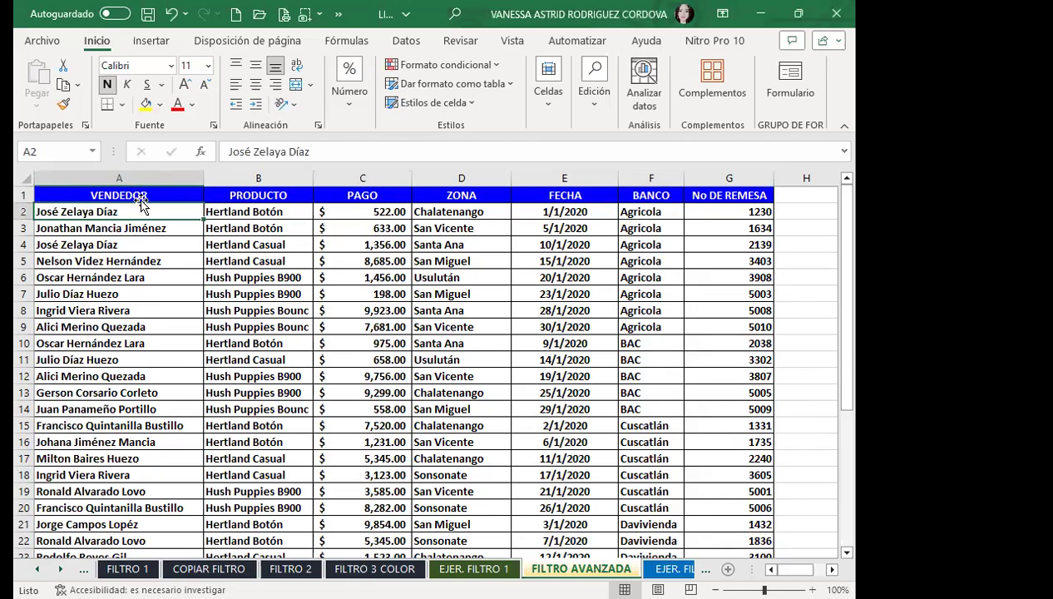
click(162, 195)
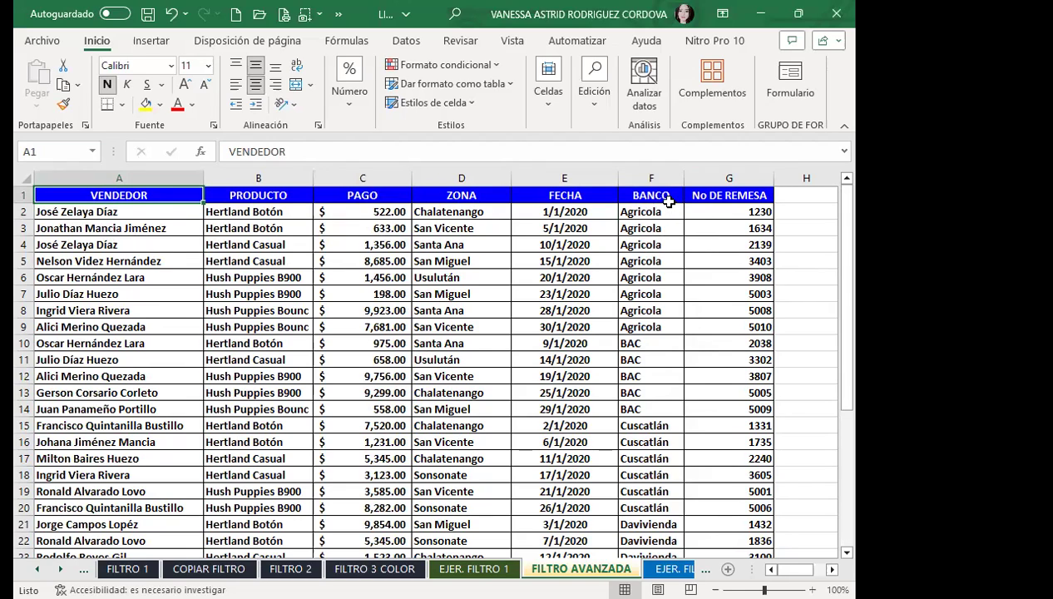
click(672, 198)
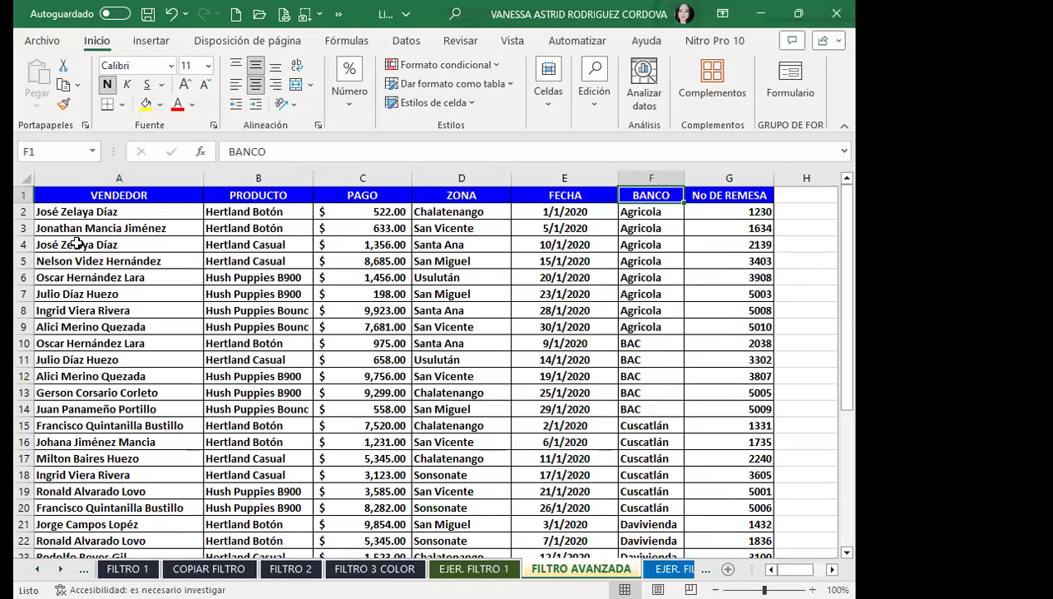
Step: Compare the BANCO/Agricola criteria in E35:E36 with the table, then show the Datos ribbon
scroll(687, 316, down, 2)
scroll(665, 415, down, 4)
scroll(674, 371, up, 7)
scroll(635, 348, down, 3)
scroll(496, 367, down, 1)
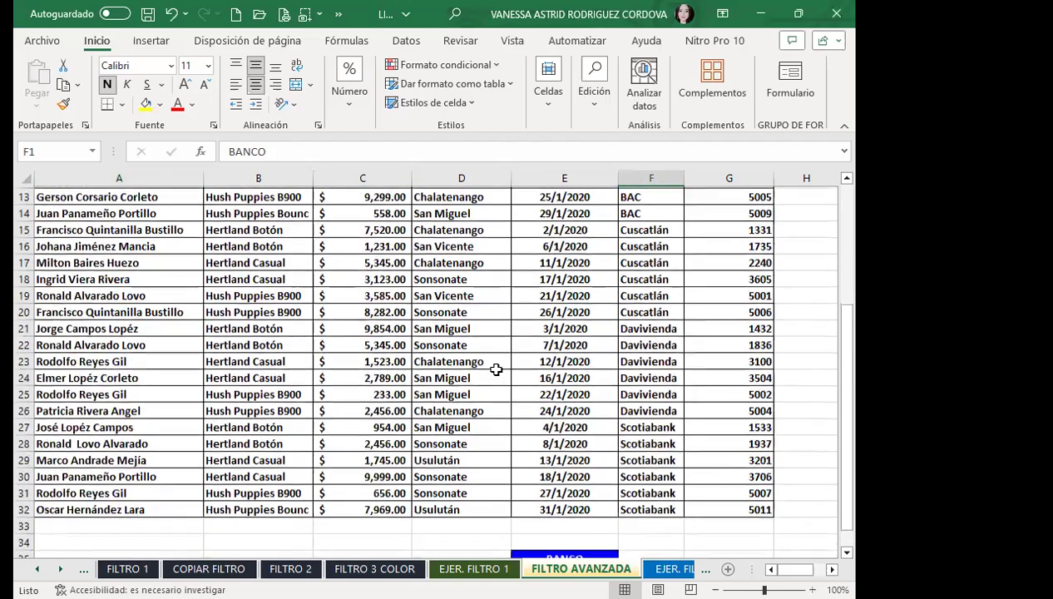
scroll(495, 369, down, 3)
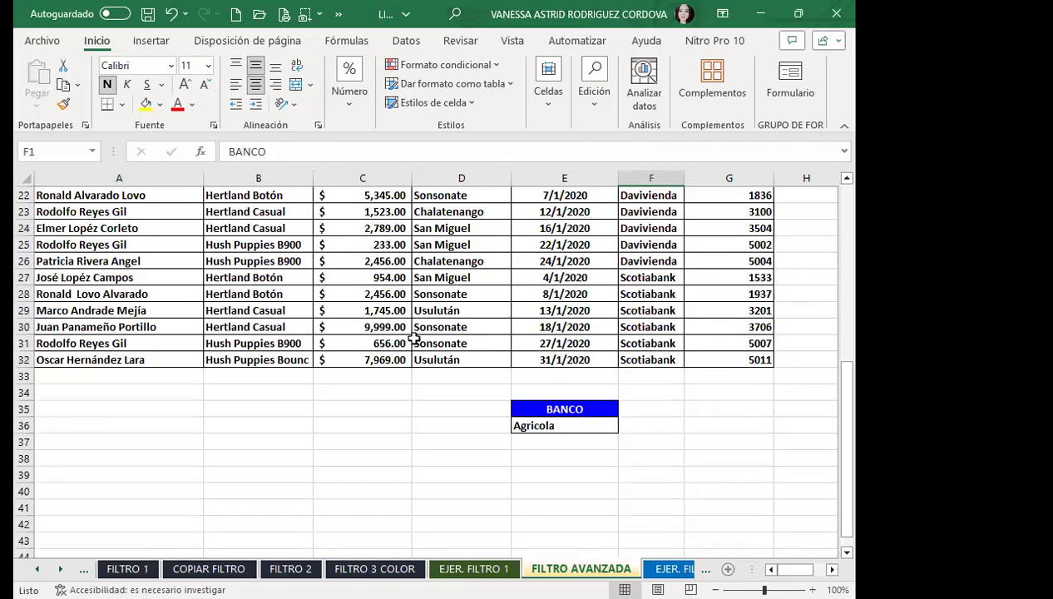
scroll(414, 323, up, 3)
scroll(414, 323, up, 2)
scroll(413, 323, up, 2)
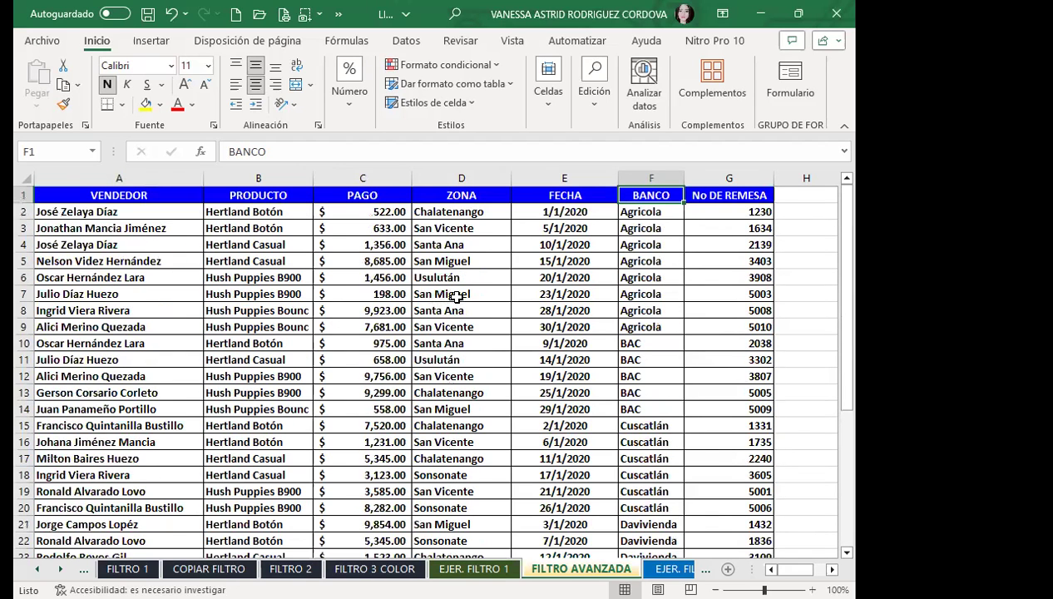
scroll(465, 296, down, 3)
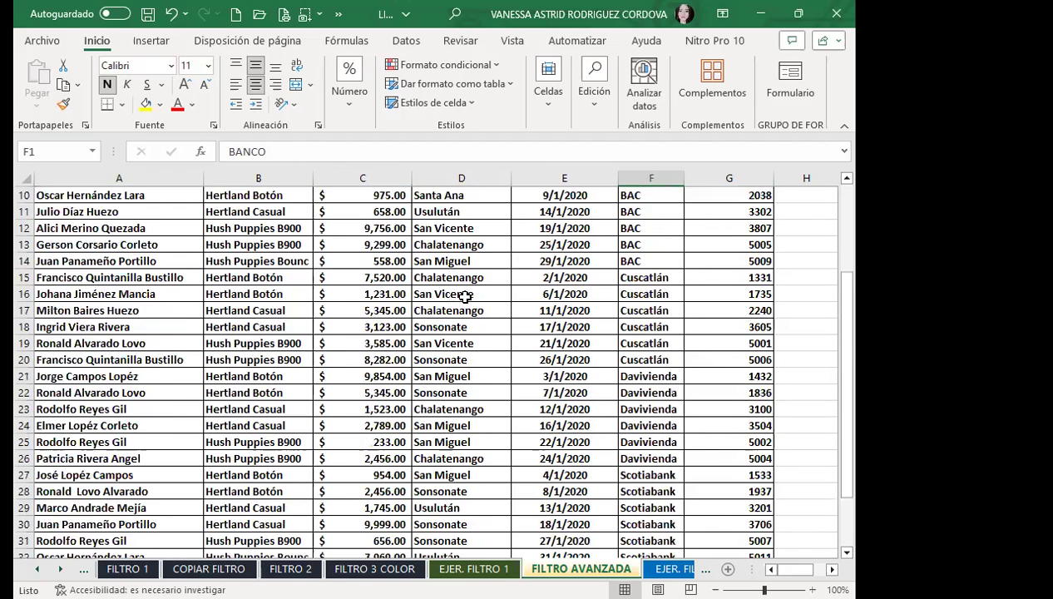
scroll(464, 296, down, 3)
scroll(470, 296, down, 2)
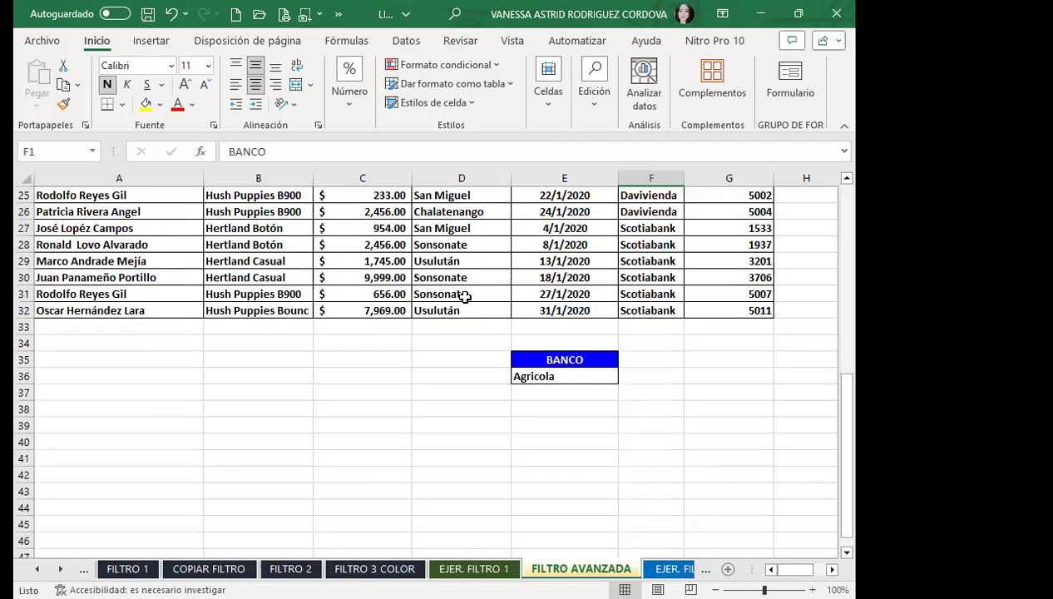
click(564, 355)
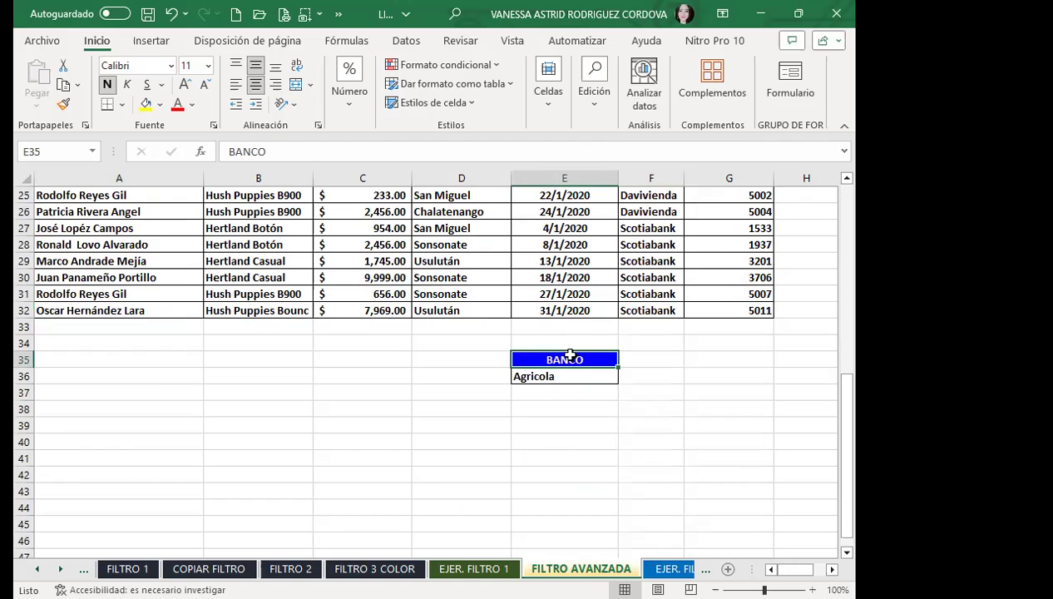
scroll(568, 338, up, 8)
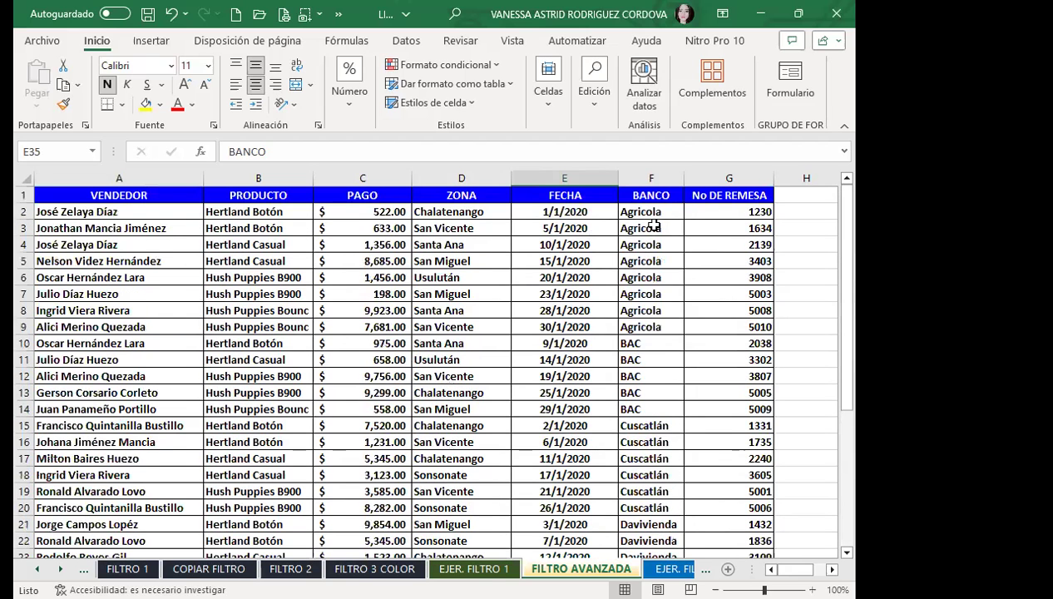
scroll(620, 369, down, 10)
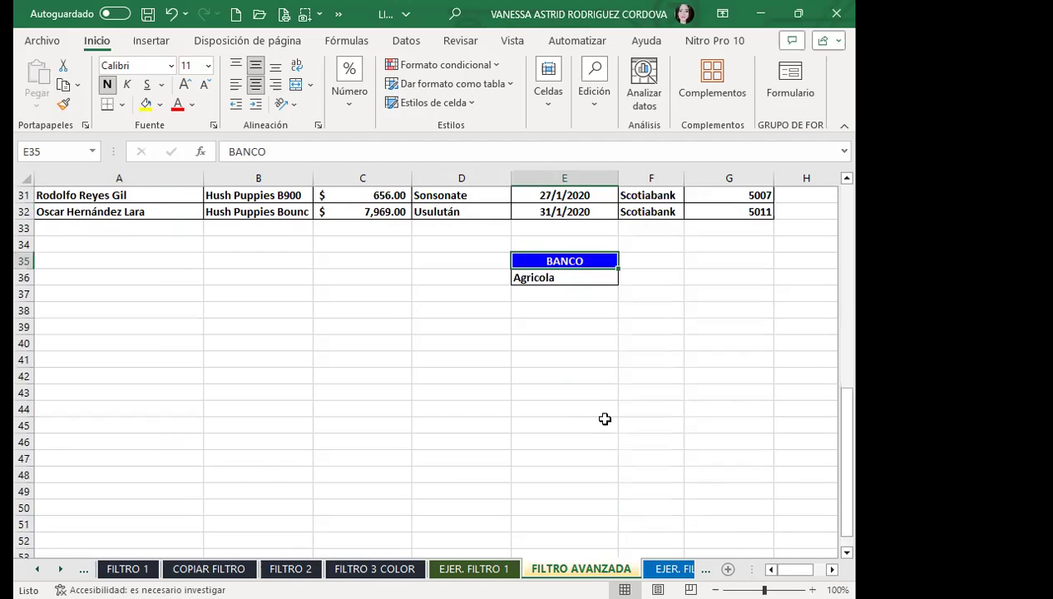
click(555, 277)
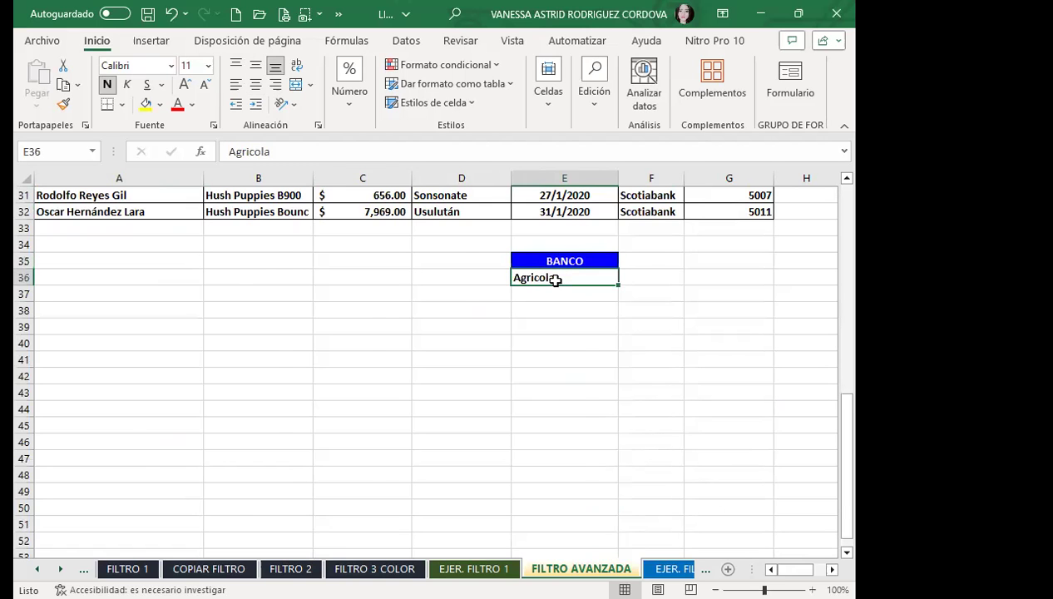
scroll(554, 277, up, 6)
scroll(667, 244, up, 4)
click(659, 261)
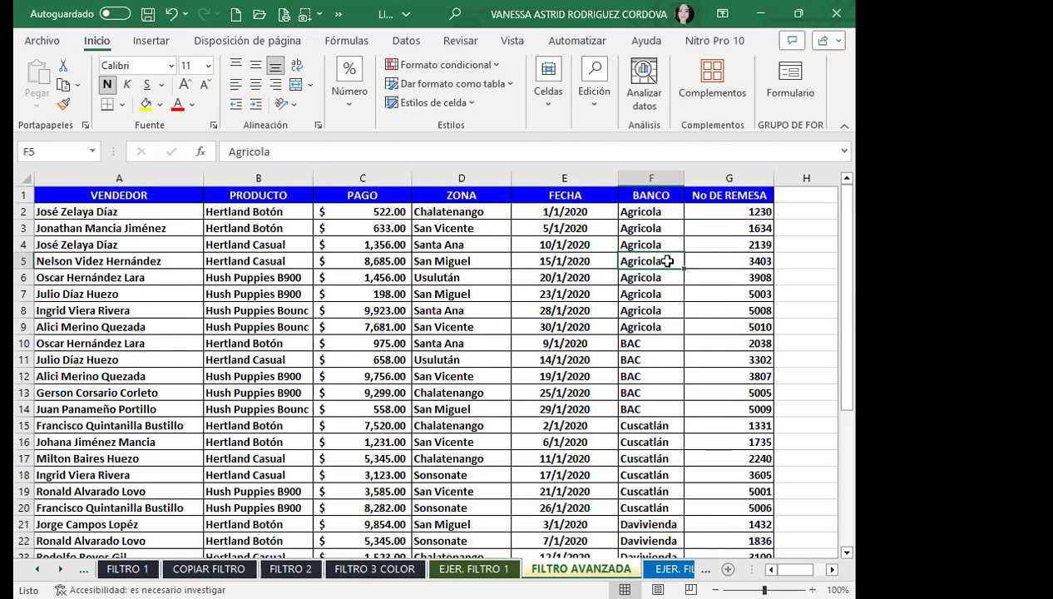
scroll(657, 266, down, 5)
scroll(603, 399, down, 5)
click(554, 279)
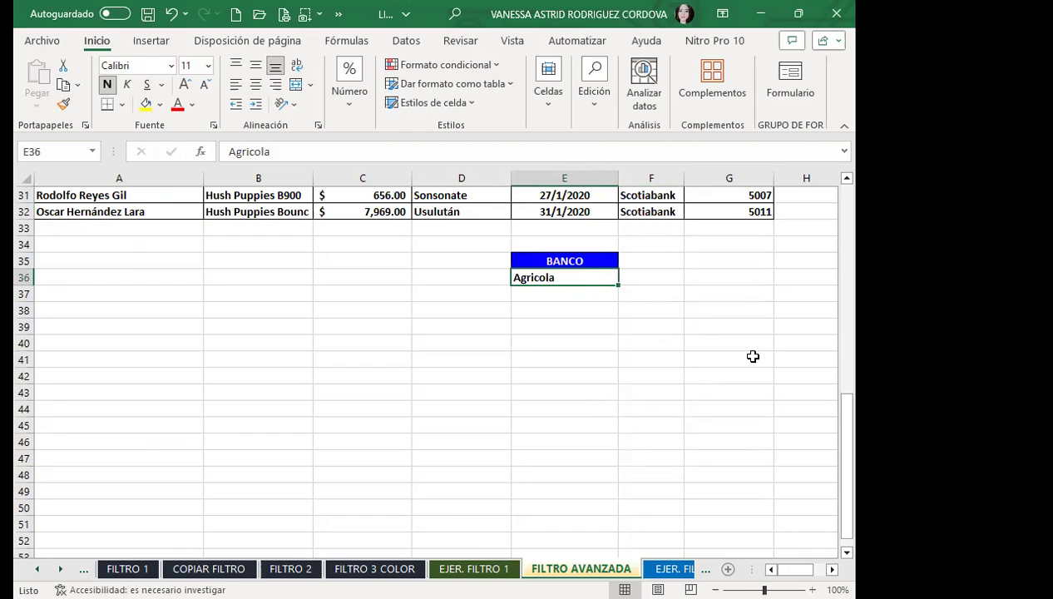
scroll(514, 405, up, 3)
scroll(489, 394, up, 1)
scroll(482, 371, up, 7)
click(356, 309)
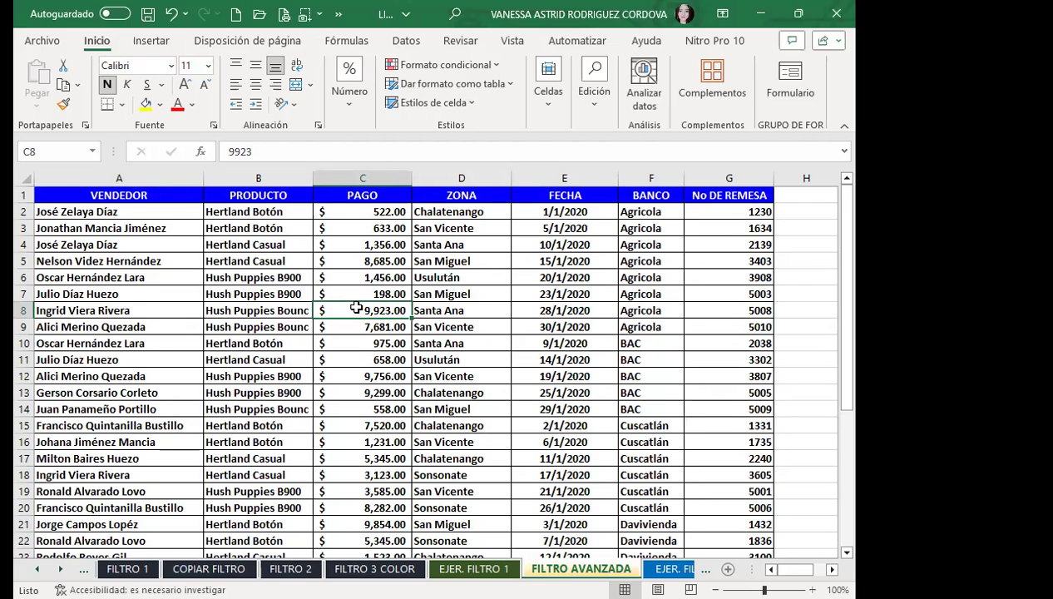
click(407, 40)
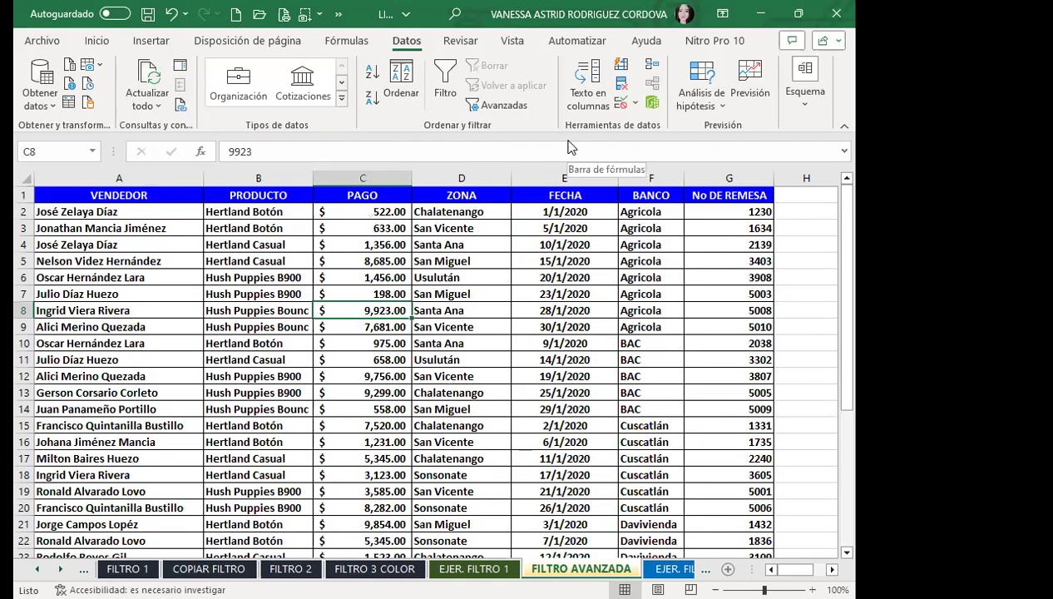
Step: Set up Advanced Filter with list range $A$1:$G$32 and criteria range E35:E36
click(504, 106)
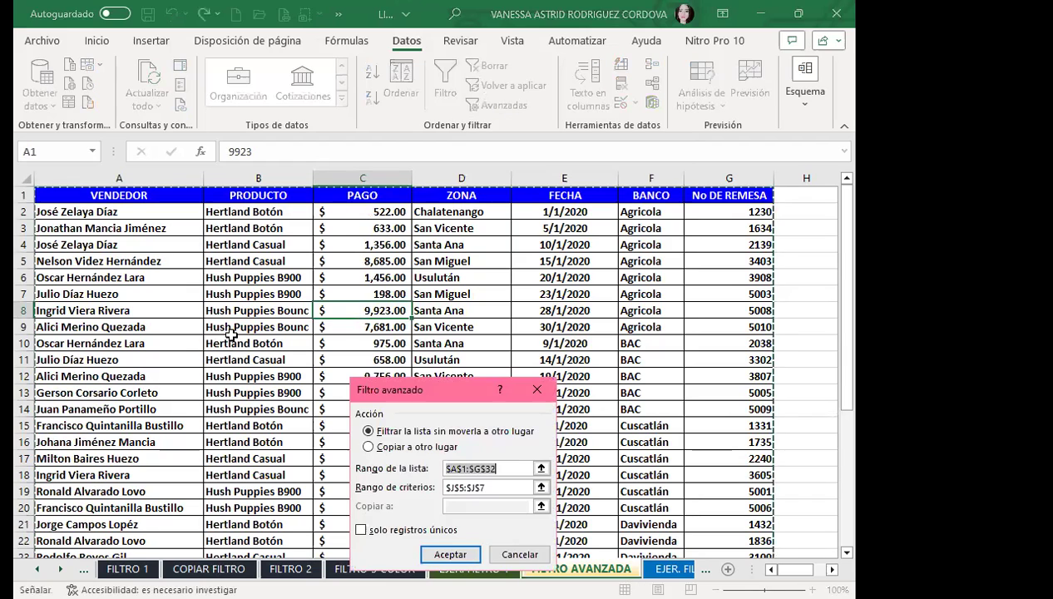
drag(456, 383, 600, 242)
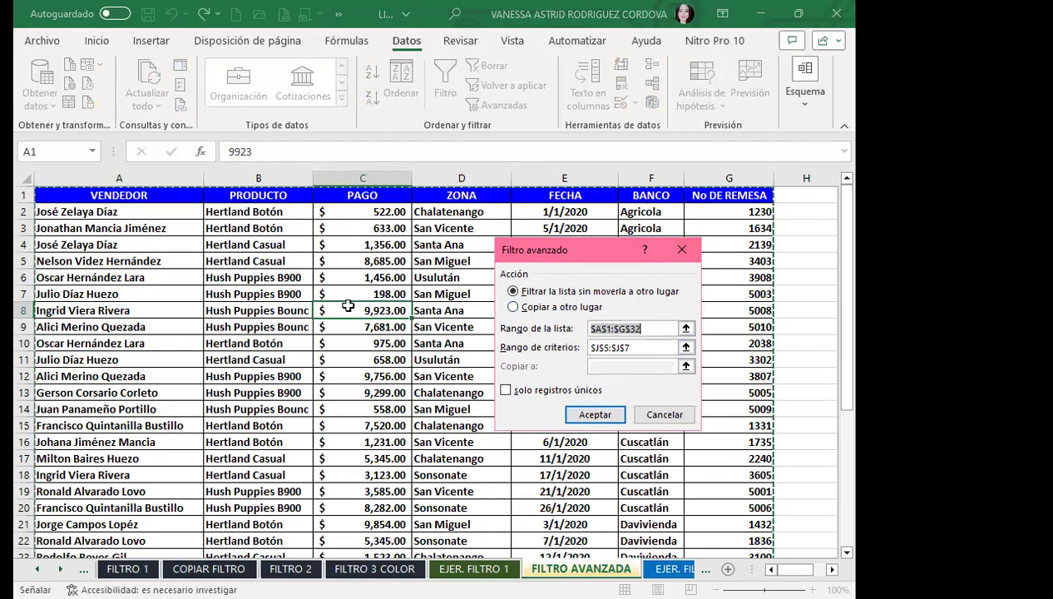
scroll(358, 291, down, 1)
scroll(358, 291, down, 3)
scroll(357, 291, down, 1)
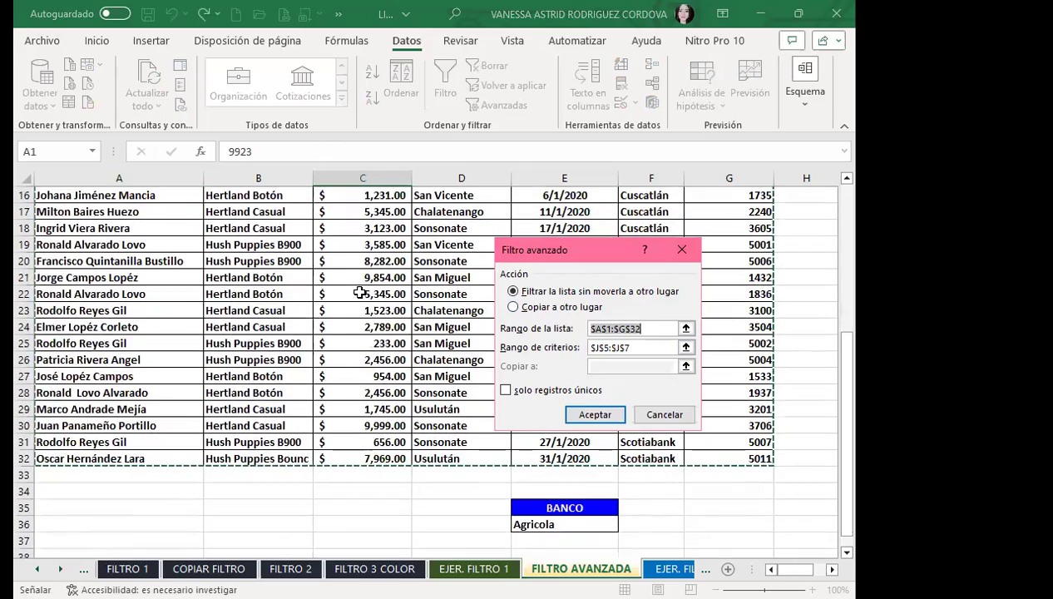
scroll(331, 341, up, 3)
scroll(333, 332, up, 1)
scroll(335, 329, up, 1)
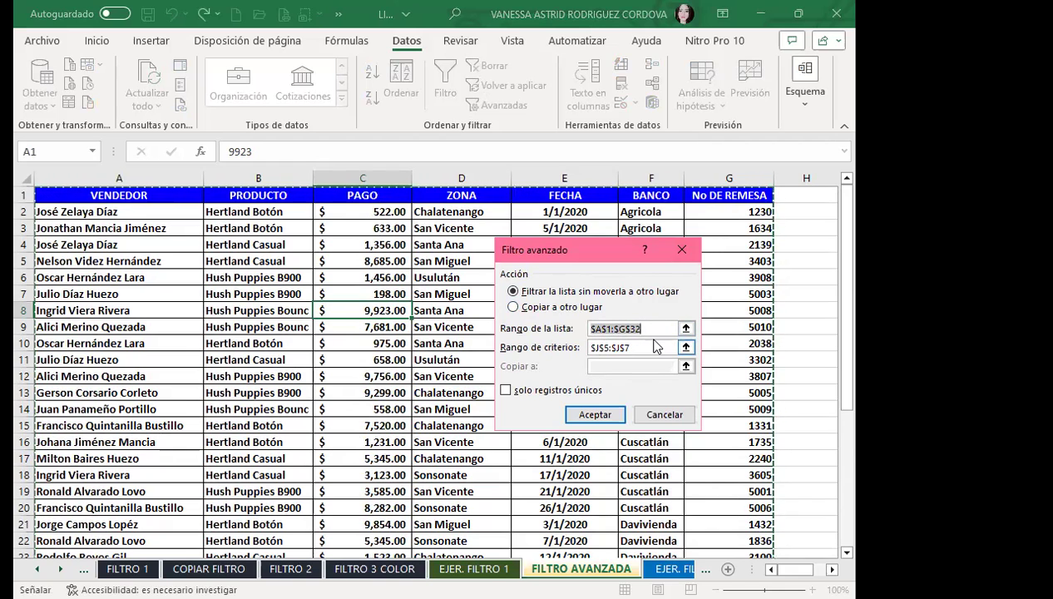
click(509, 351)
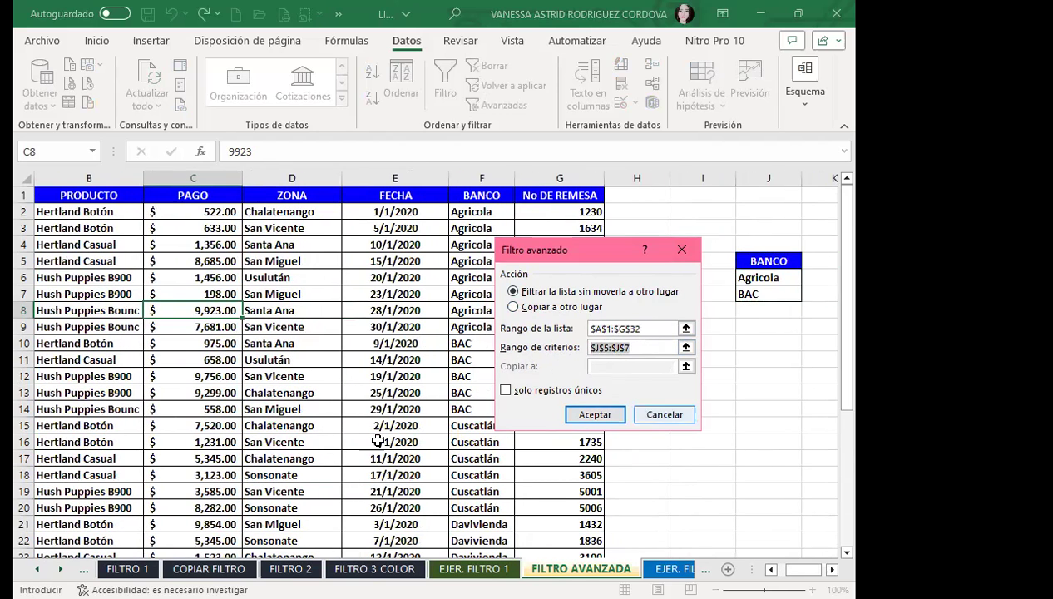
scroll(470, 377, down, 3)
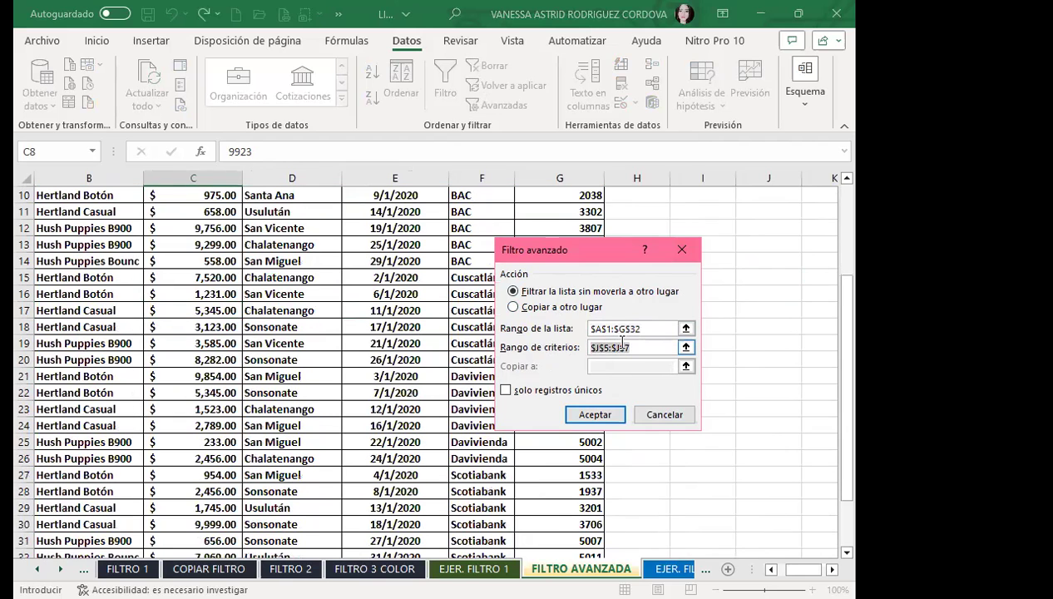
key(BackSpace)
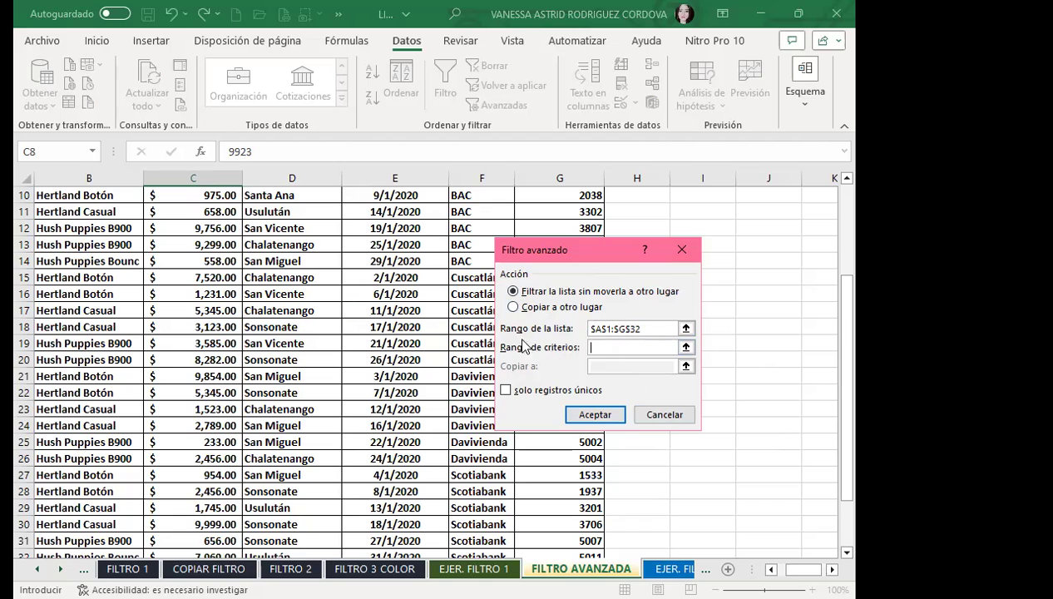
scroll(425, 341, down, 2)
scroll(422, 337, down, 2)
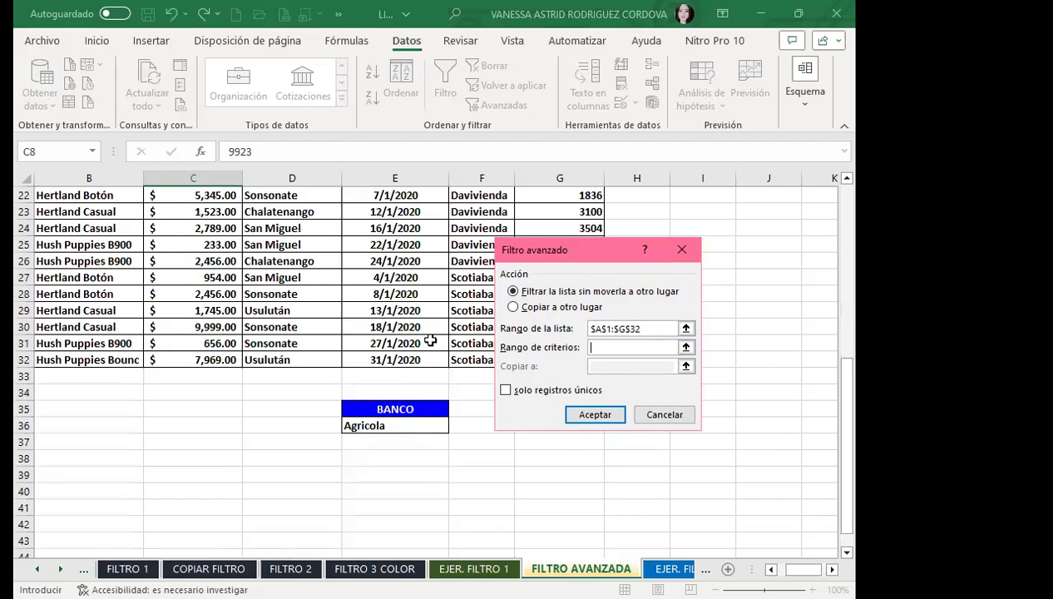
drag(400, 405, 413, 433)
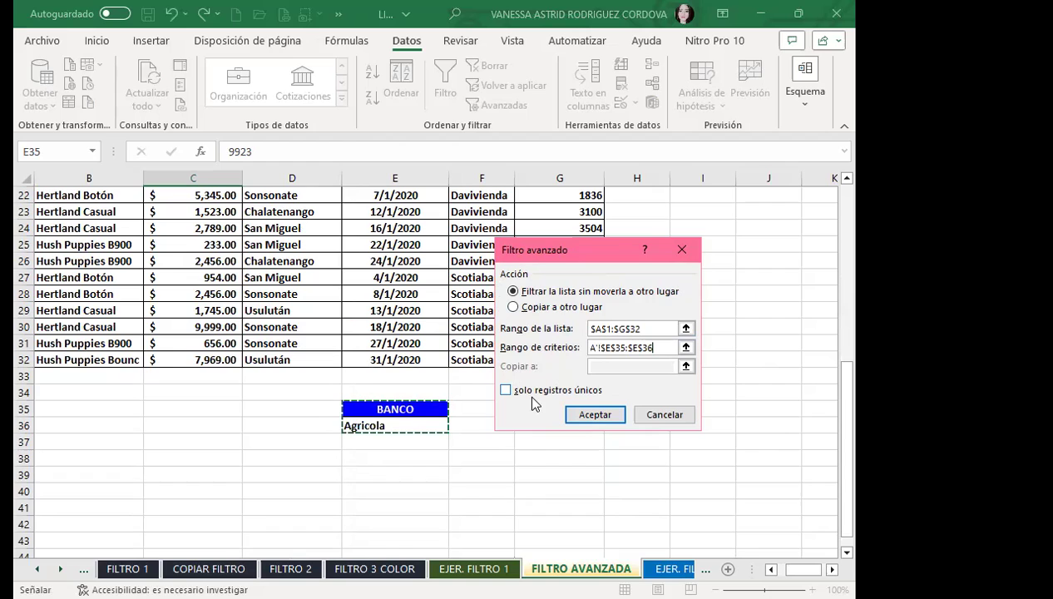
Step: Copy the filtered Agricola records to a new location starting at cell B38
click(514, 307)
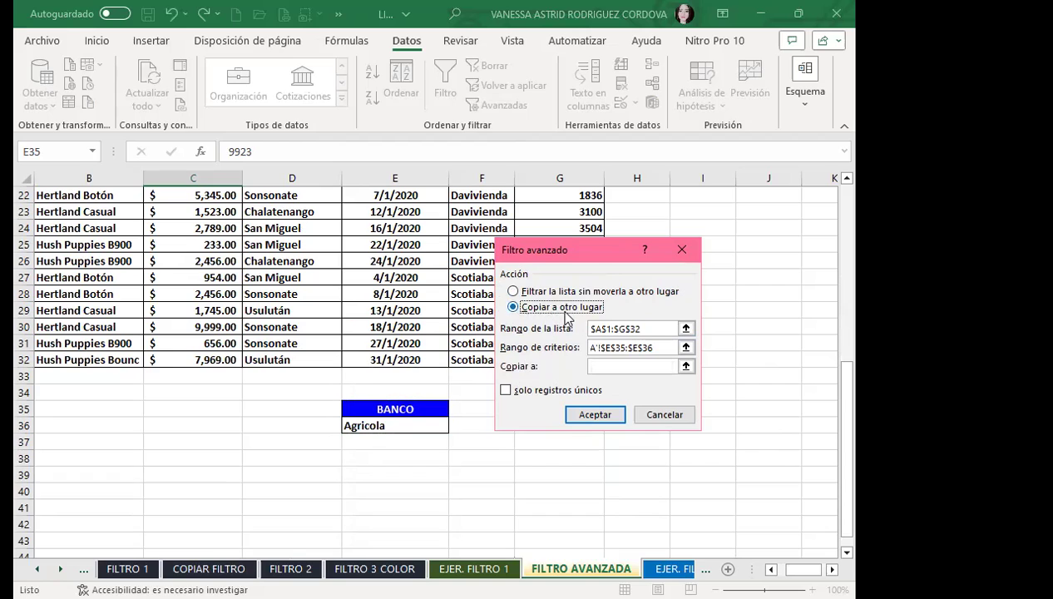
click(589, 366)
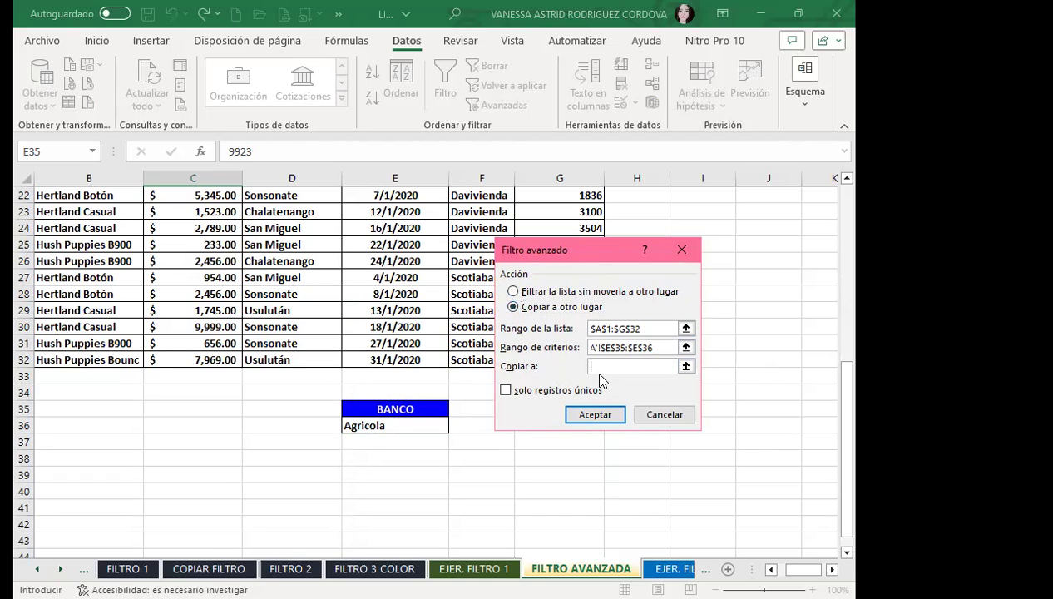
click(75, 461)
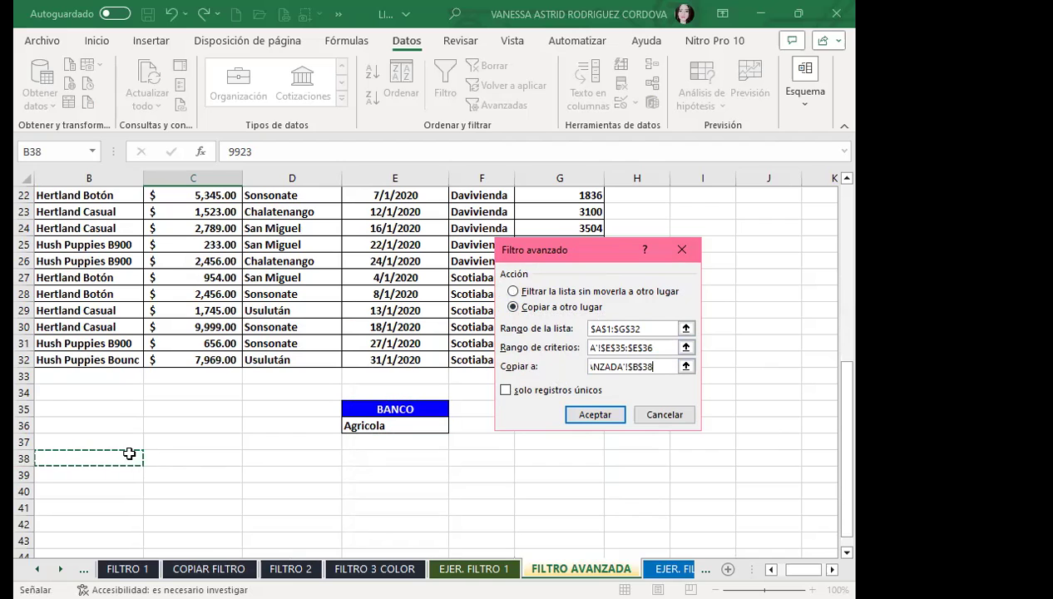
click(596, 416)
scroll(188, 425, down, 7)
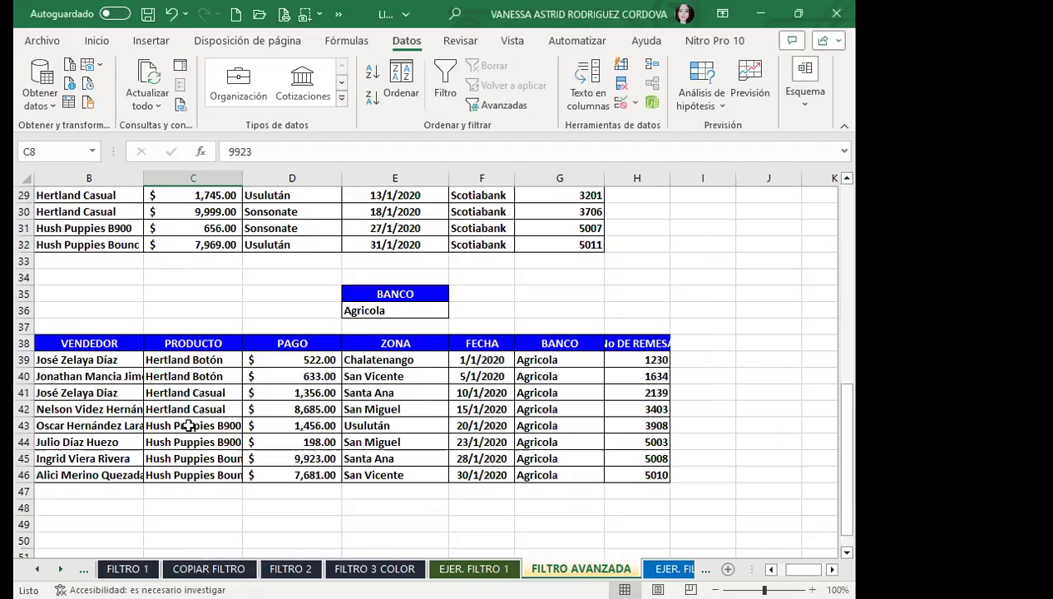
scroll(189, 426, down, 2)
click(551, 325)
scroll(559, 315, up, 4)
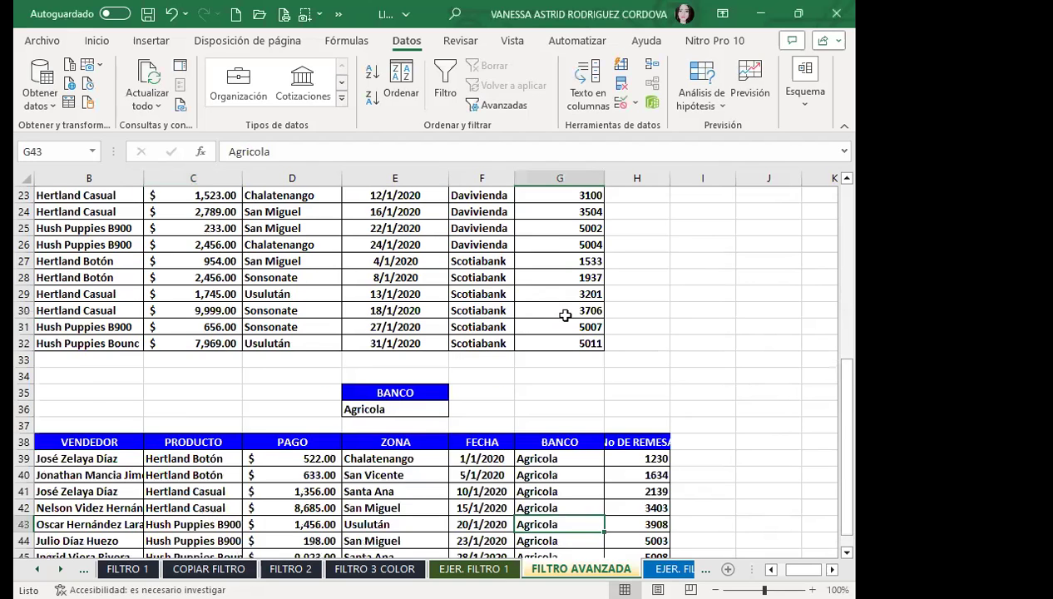
scroll(505, 285, up, 7)
drag(484, 212, 477, 323)
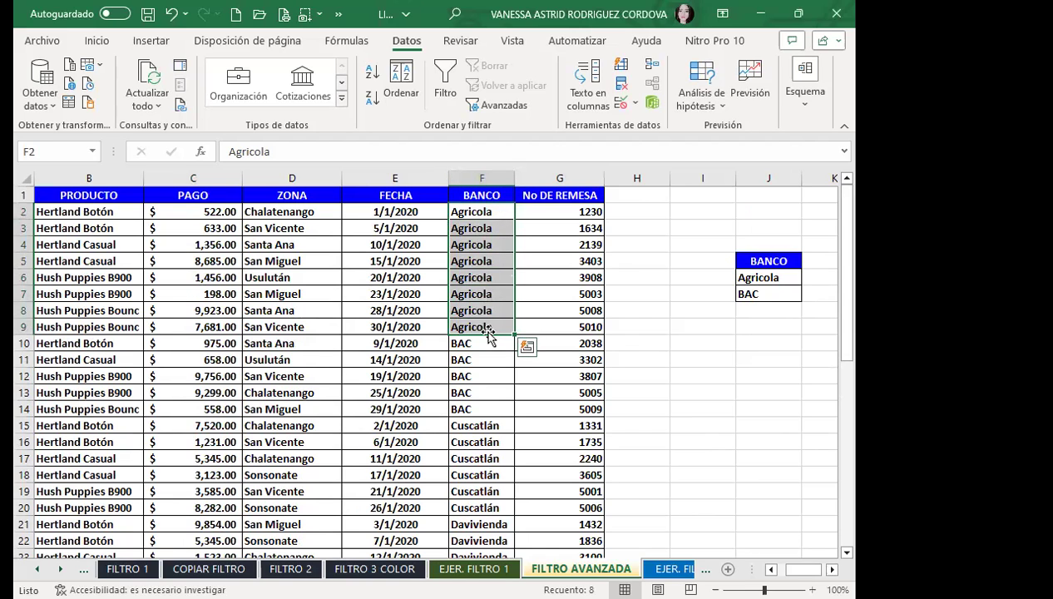
scroll(489, 335, down, 8)
scroll(490, 334, down, 3)
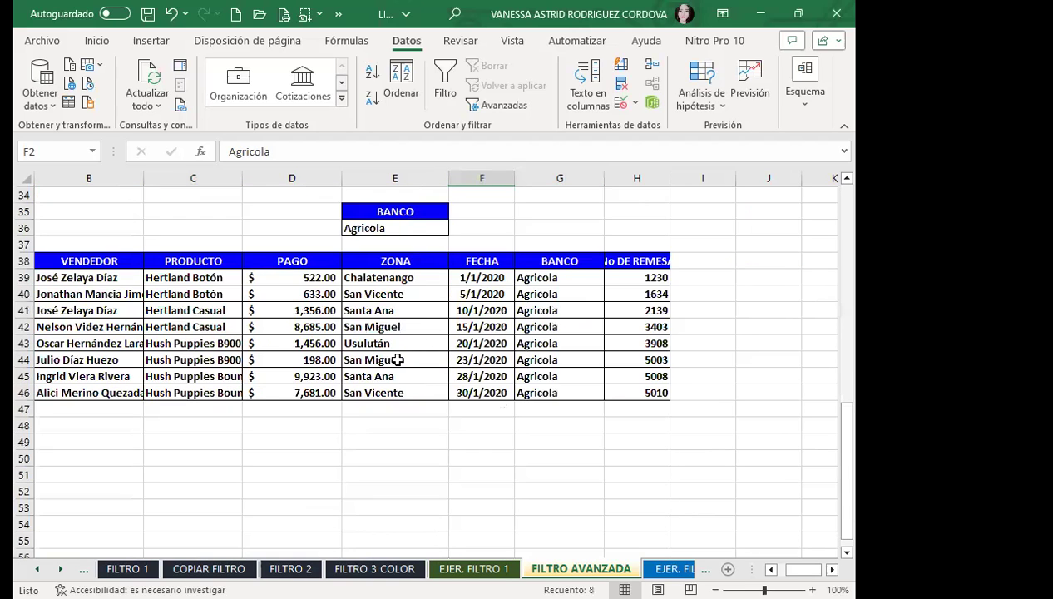
click(208, 331)
click(180, 308)
drag(549, 278, 552, 392)
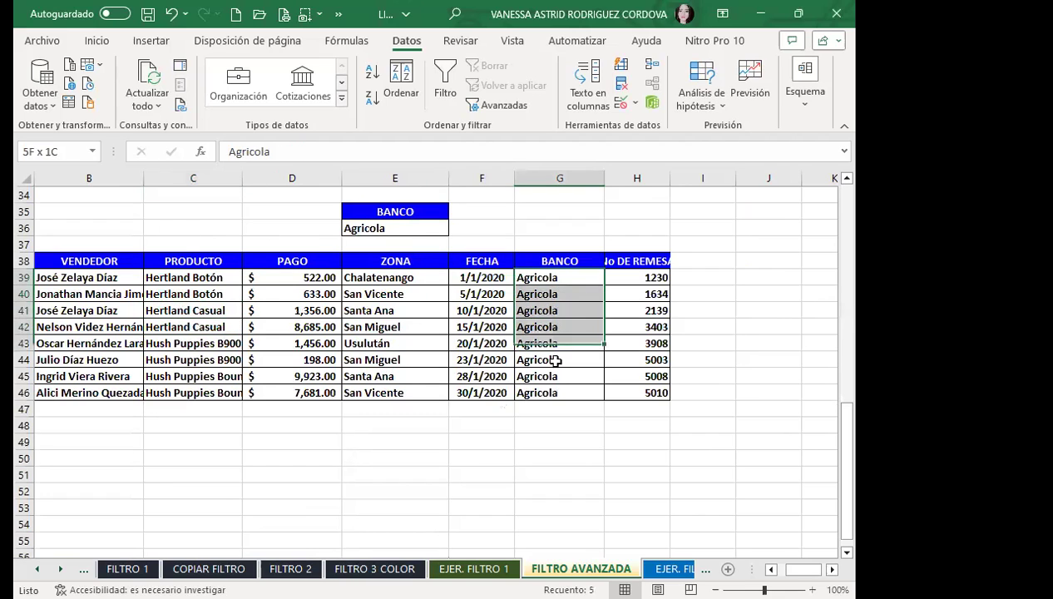
click(95, 41)
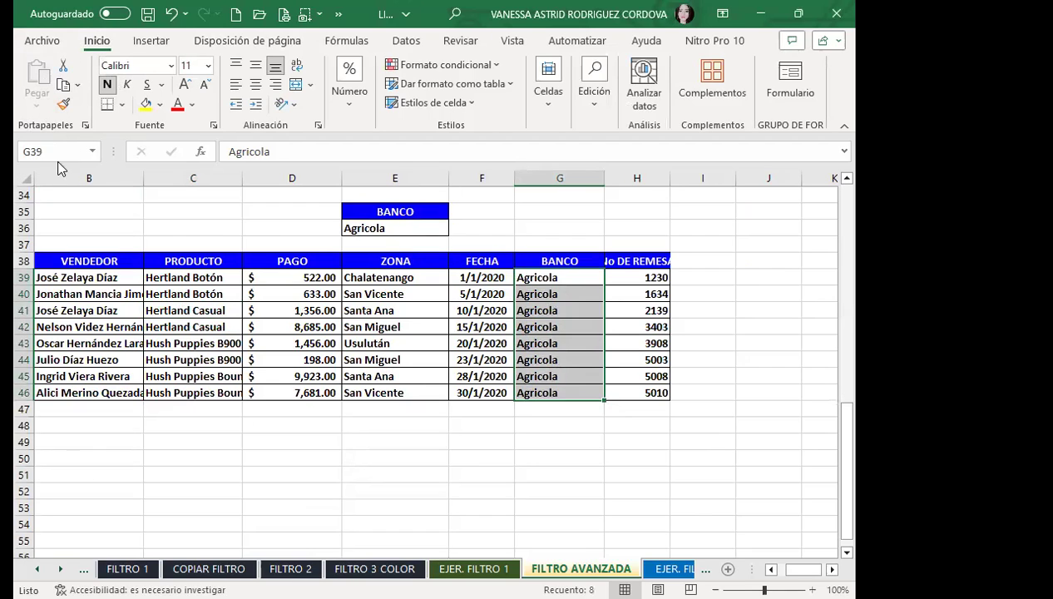
click(145, 311)
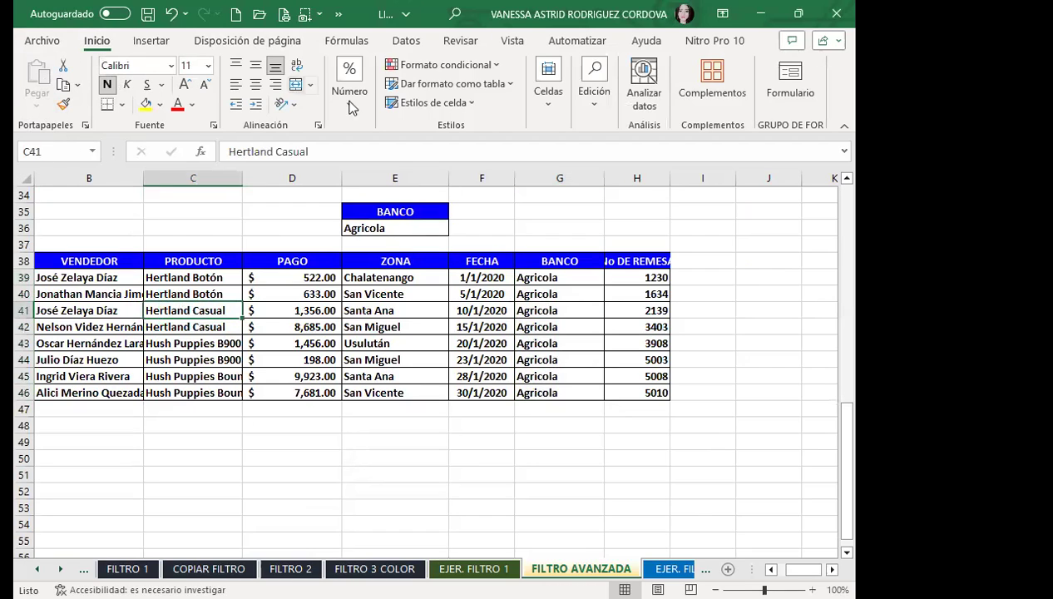
click(393, 358)
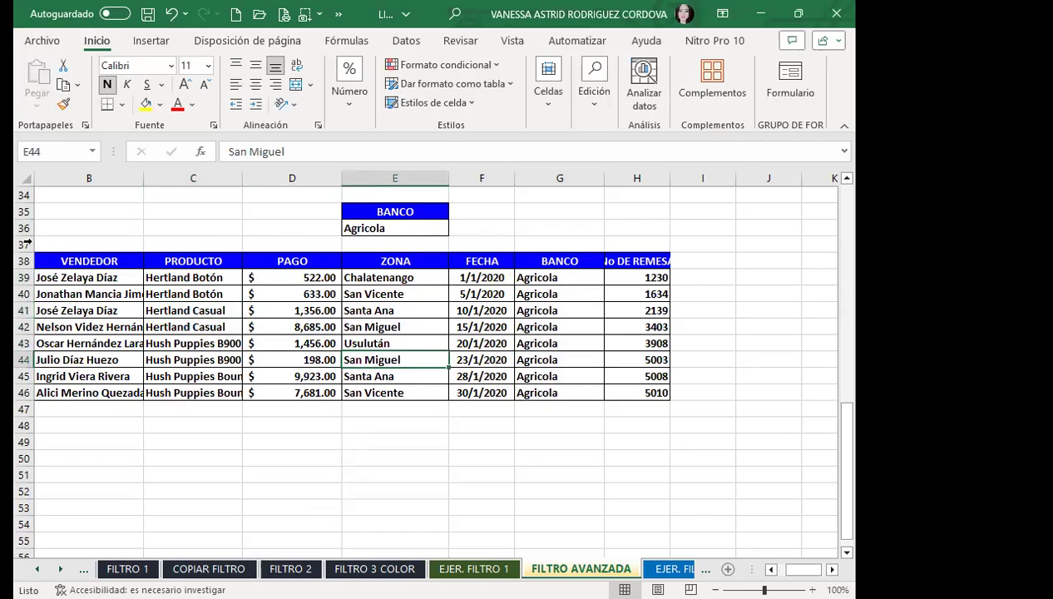
click(98, 359)
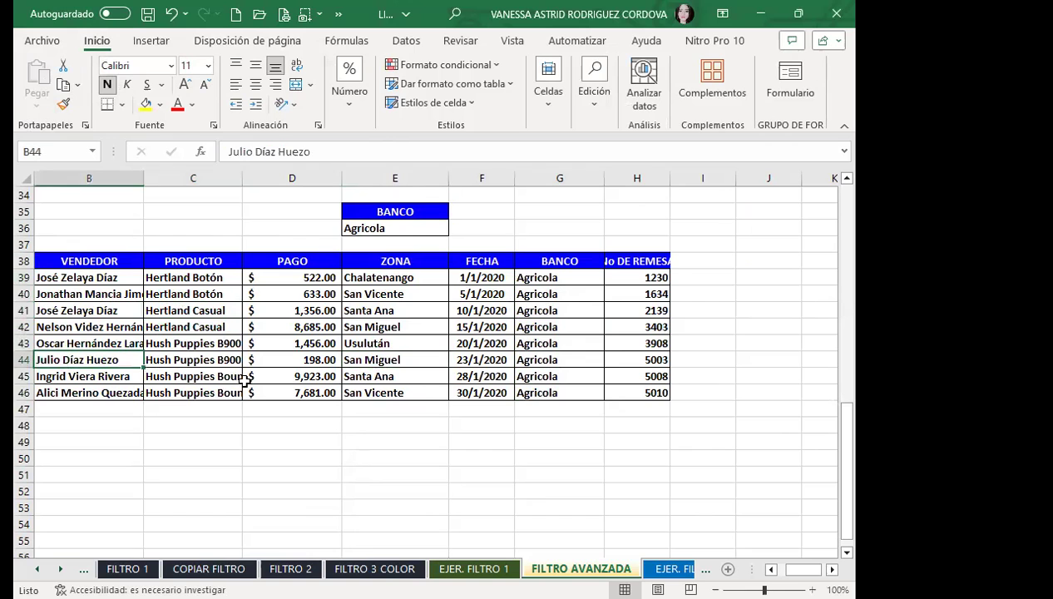
scroll(517, 425, up, 3)
scroll(541, 399, up, 8)
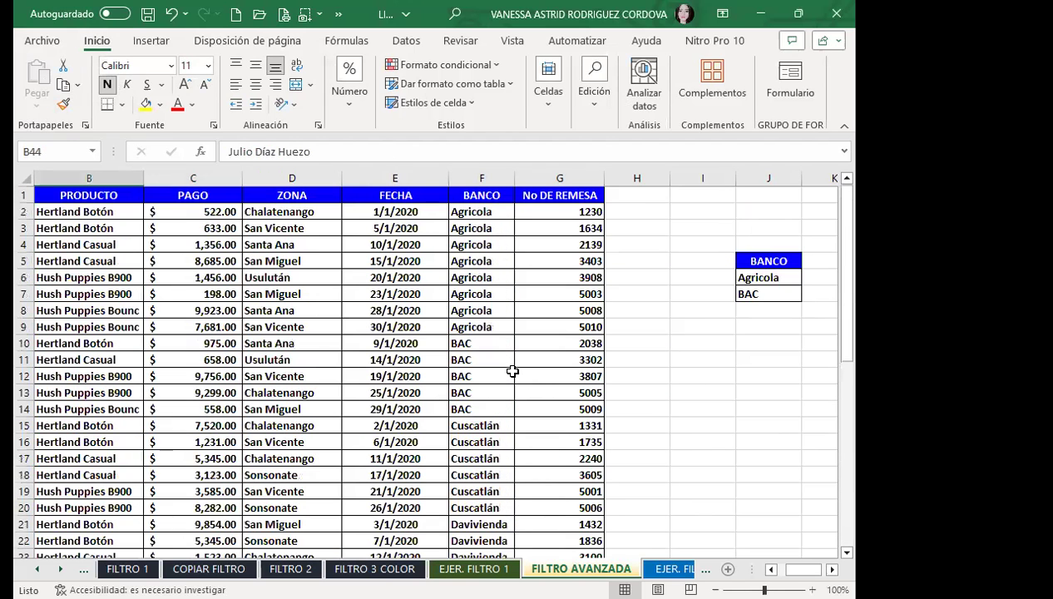
click(418, 324)
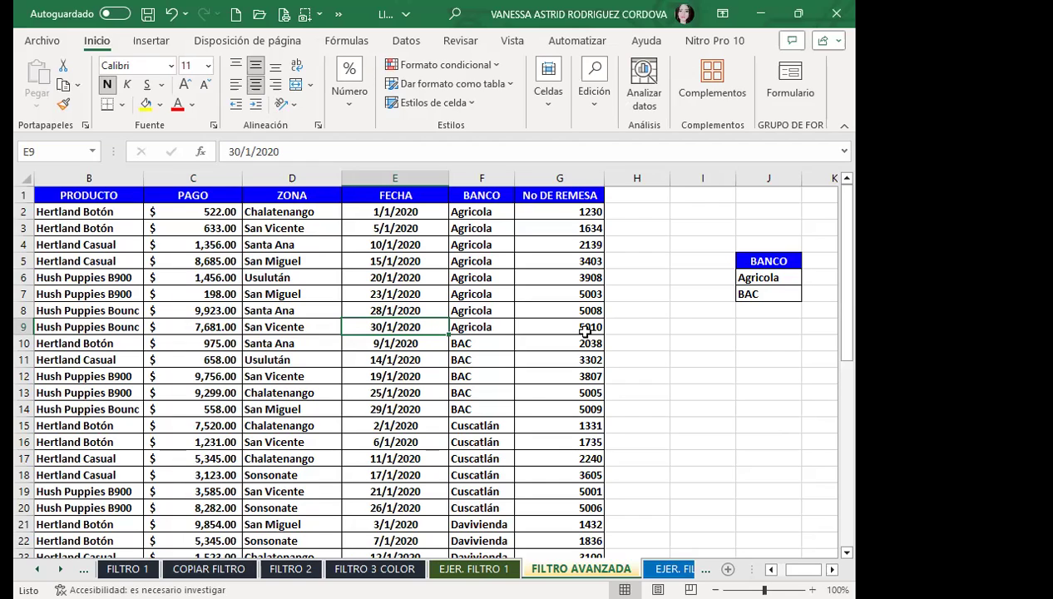
Step: Open Advanced Filter on the sales table and set the criteria range to J5:J7
drag(785, 281, 789, 291)
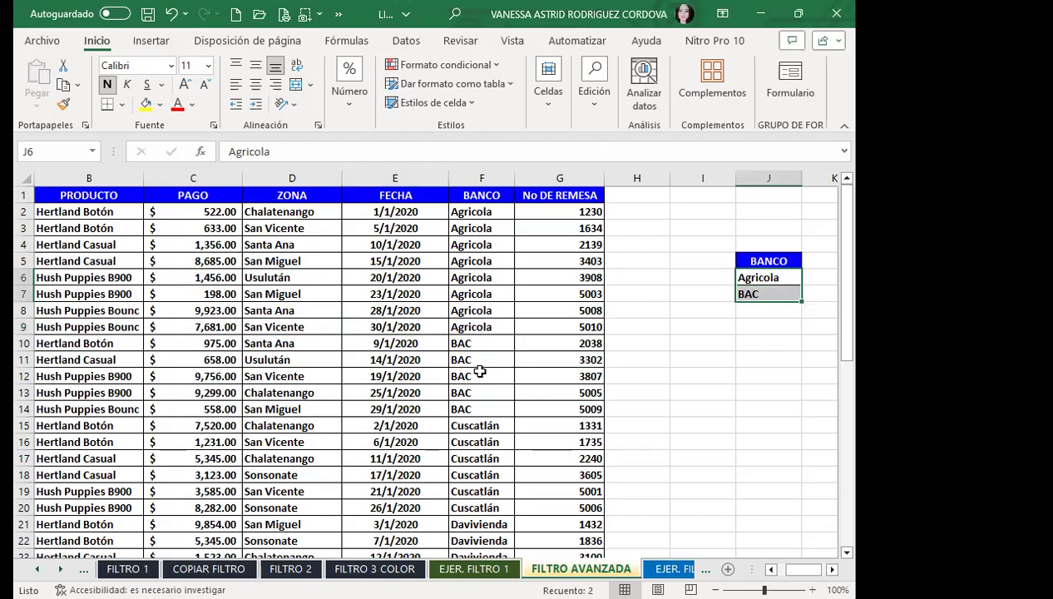
click(383, 338)
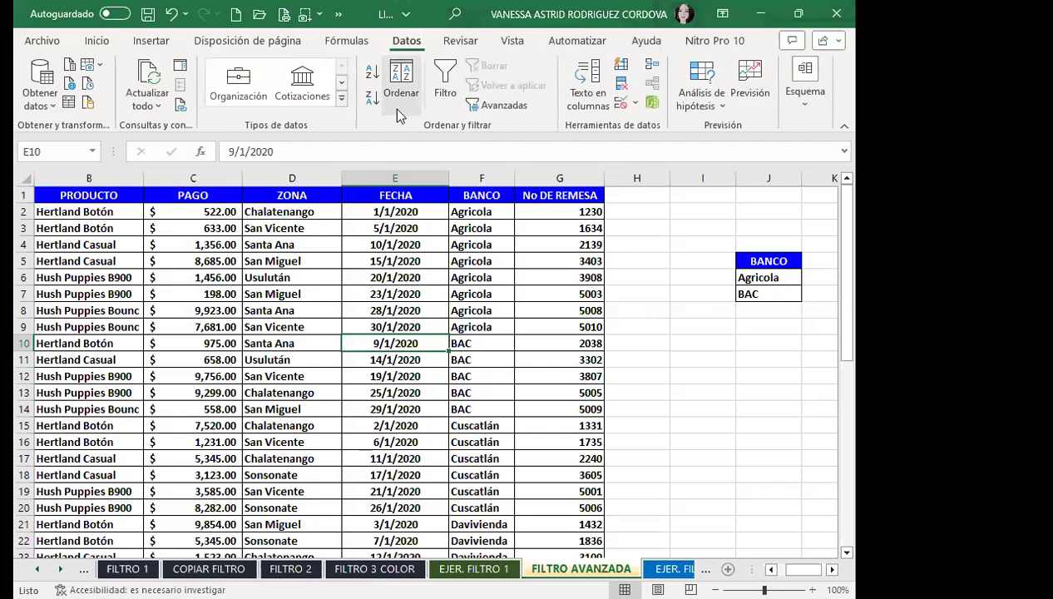
click(494, 107)
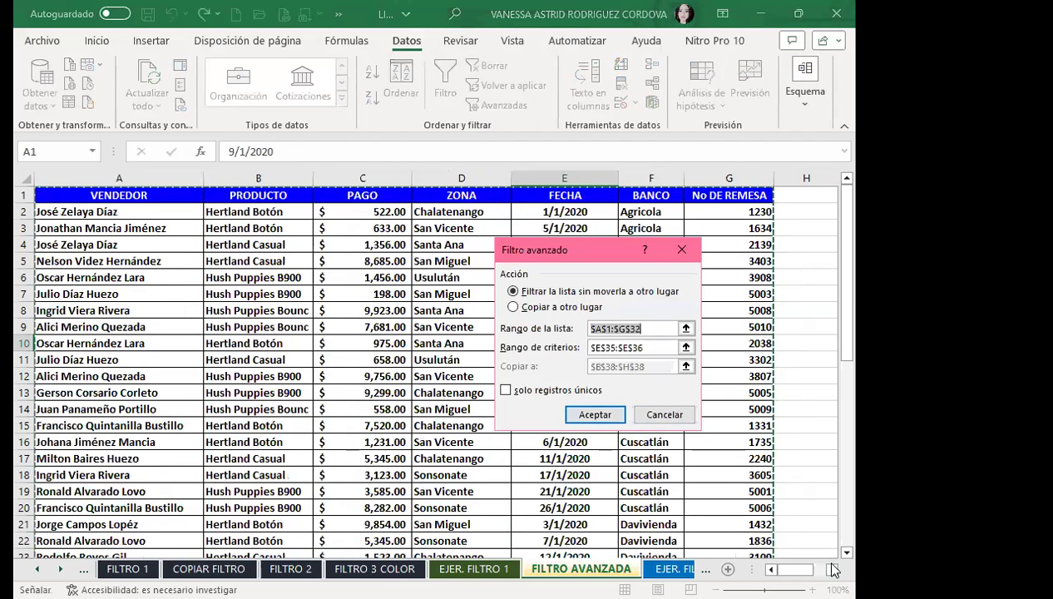
scroll(821, 565, right, 2)
click(827, 567)
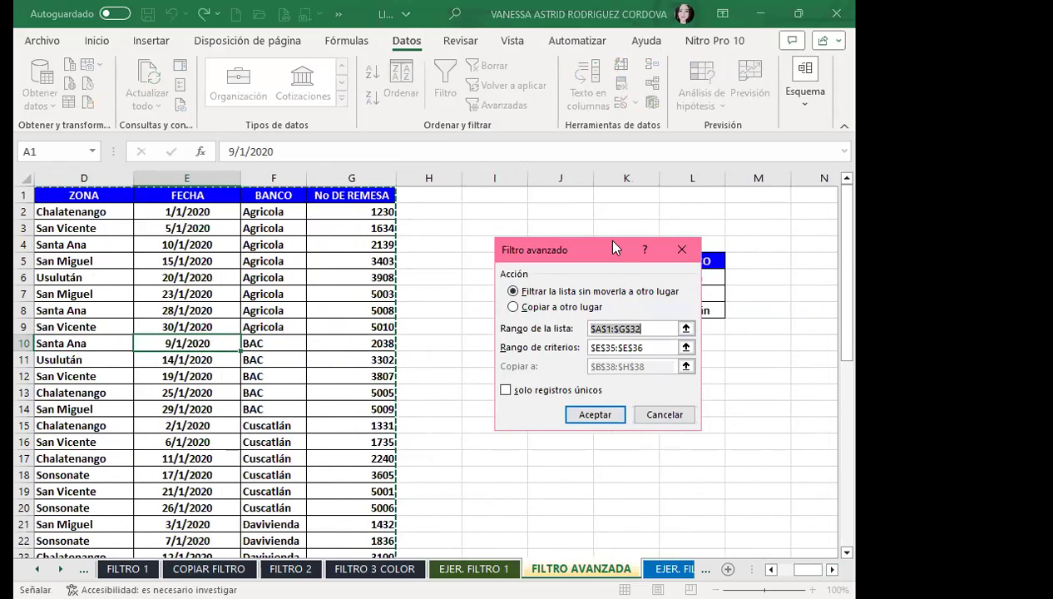
drag(613, 247, 395, 204)
drag(433, 304, 331, 312)
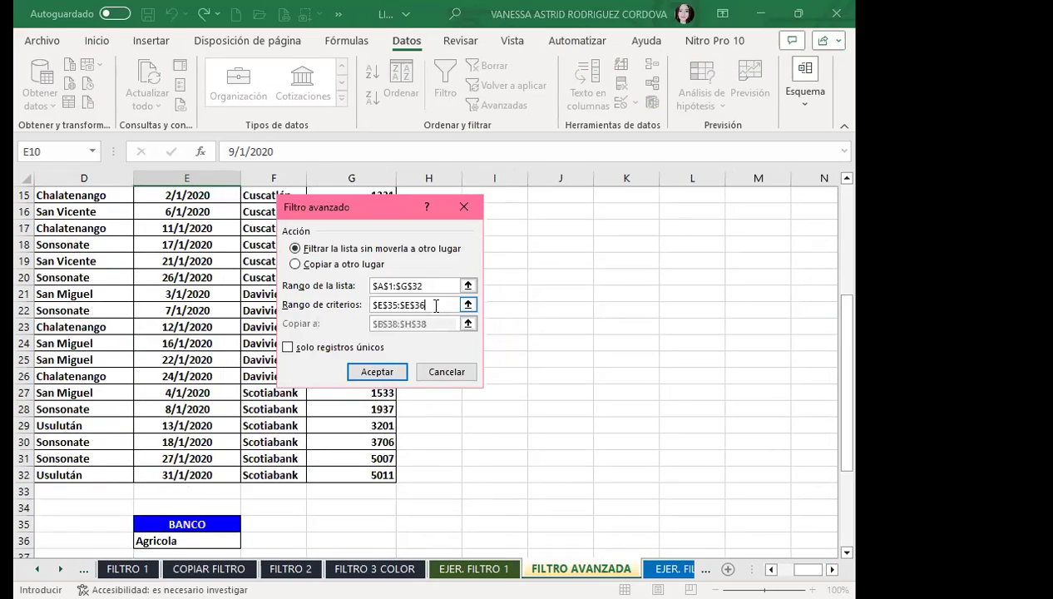
scroll(612, 306, up, 5)
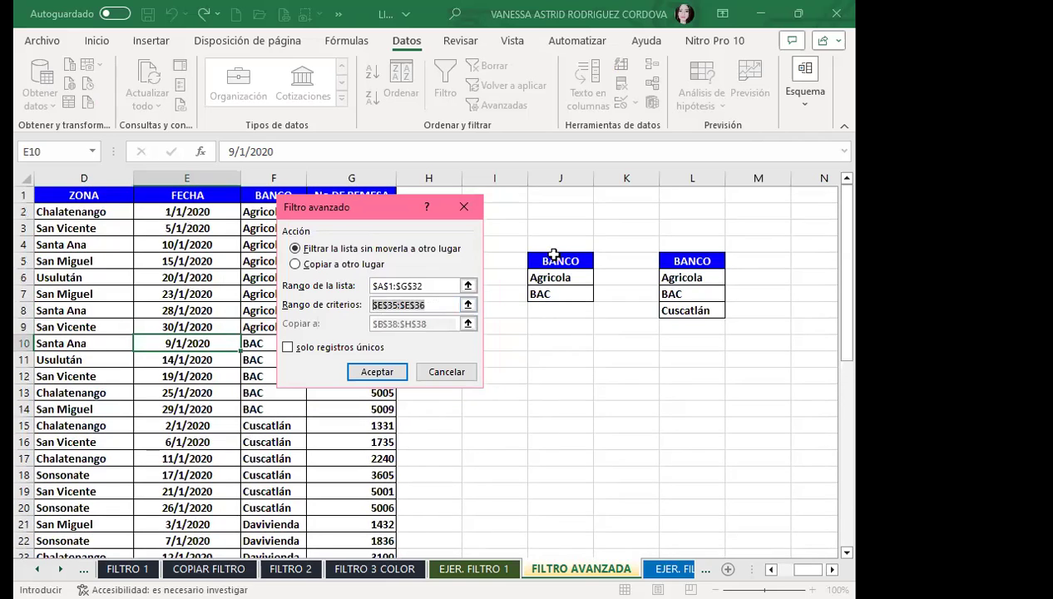
click(556, 262)
drag(550, 298, 550, 296)
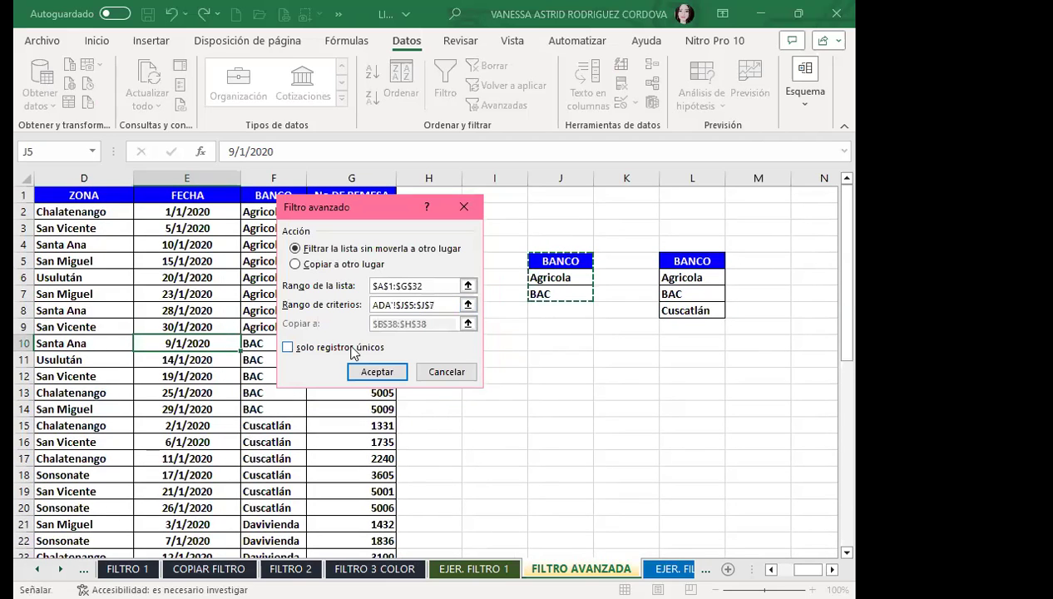
Step: Copy the matching Agricola and BAC records to a new location starting at B49
click(295, 264)
scroll(433, 332, down, 5)
drag(455, 323, 371, 324)
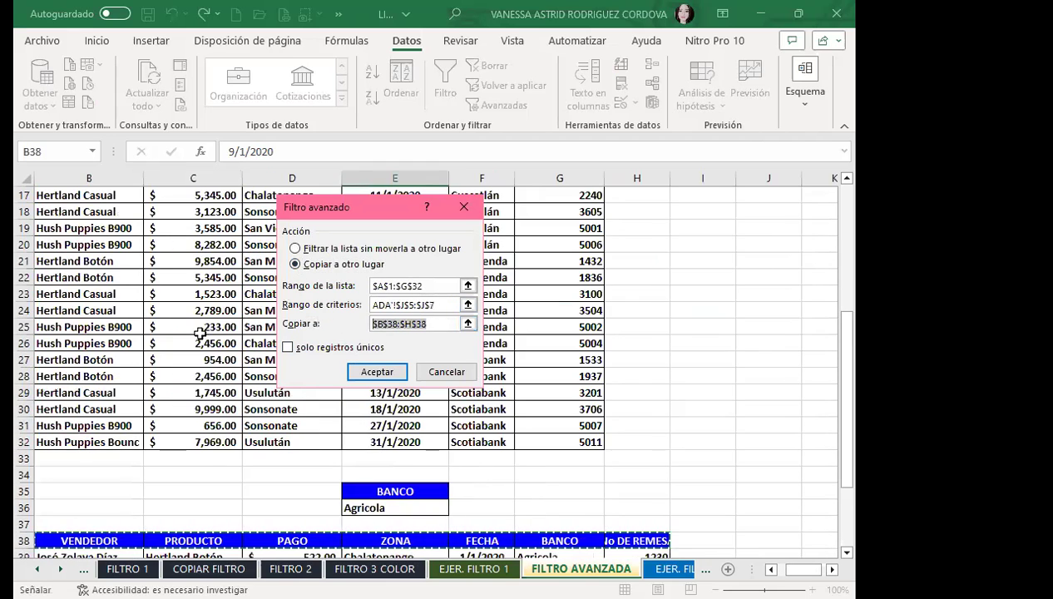
scroll(62, 390, down, 4)
scroll(34, 433, down, 2)
click(50, 426)
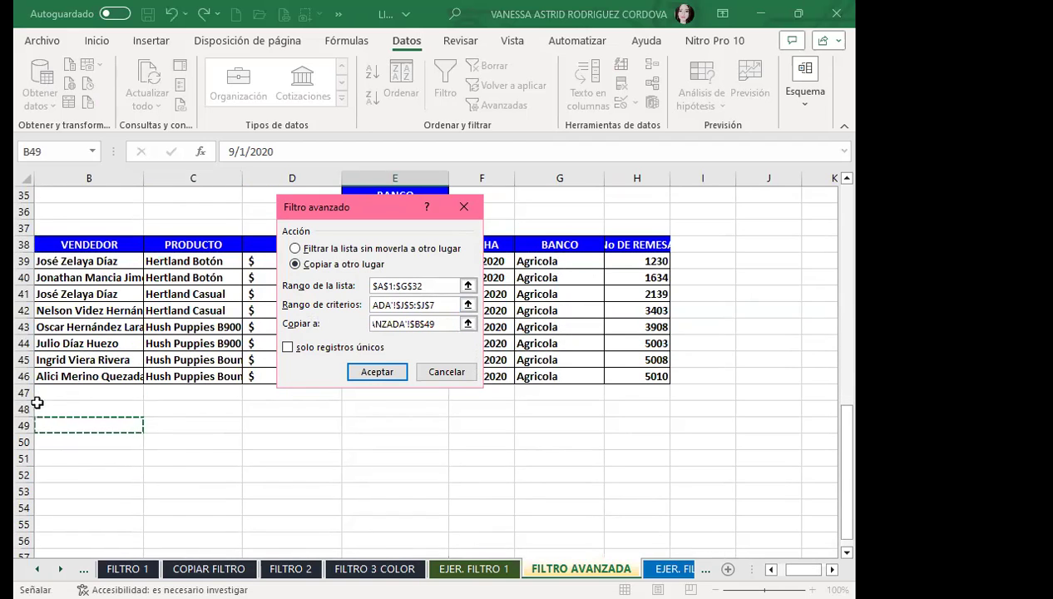
click(371, 376)
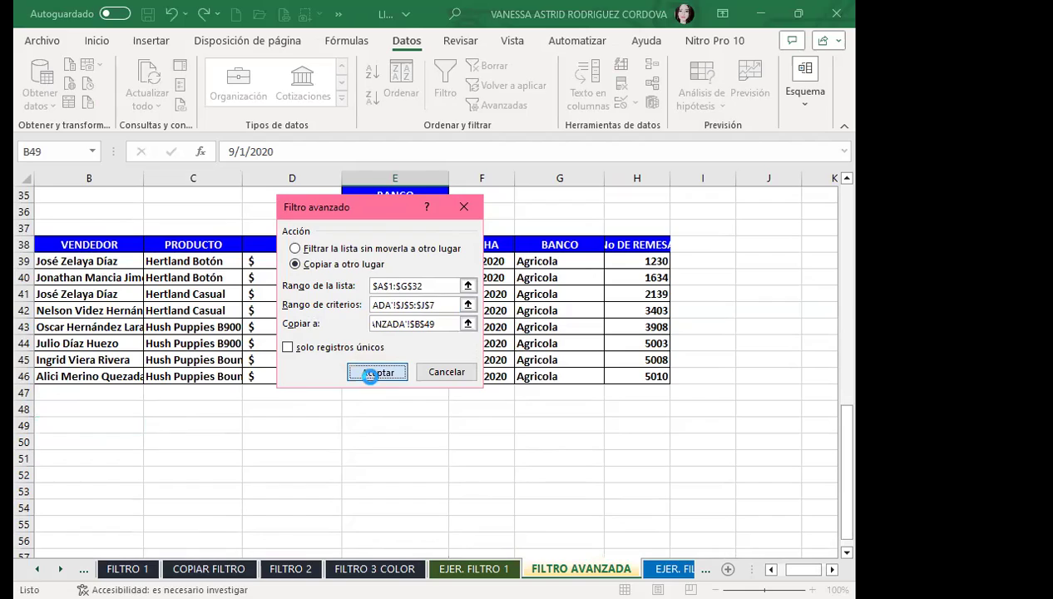
scroll(371, 375, down, 1)
scroll(370, 375, down, 5)
scroll(370, 375, down, 3)
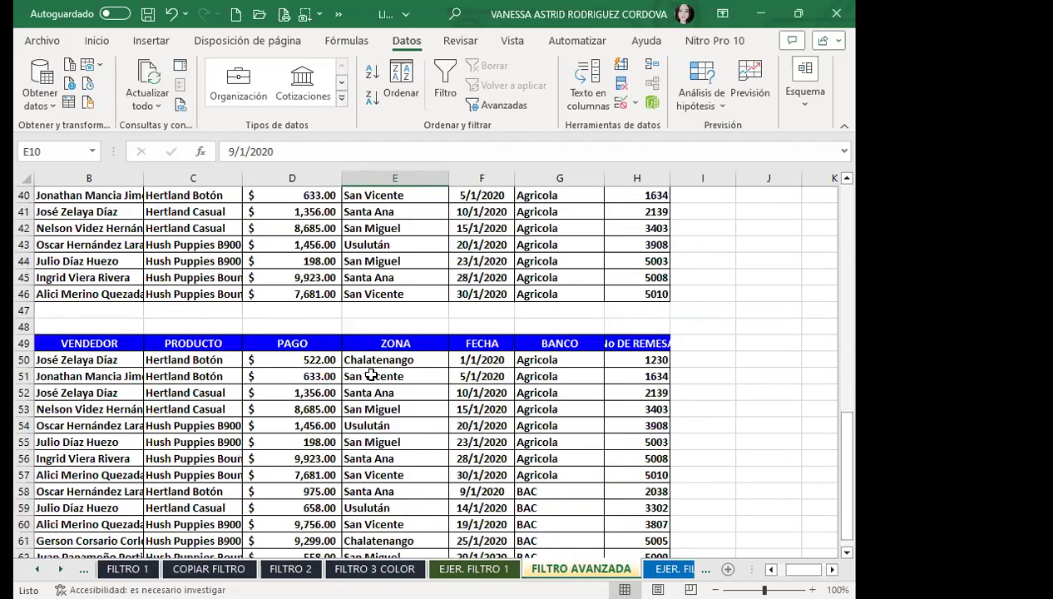
scroll(370, 375, down, 2)
click(540, 342)
click(553, 392)
click(553, 362)
click(541, 411)
click(549, 357)
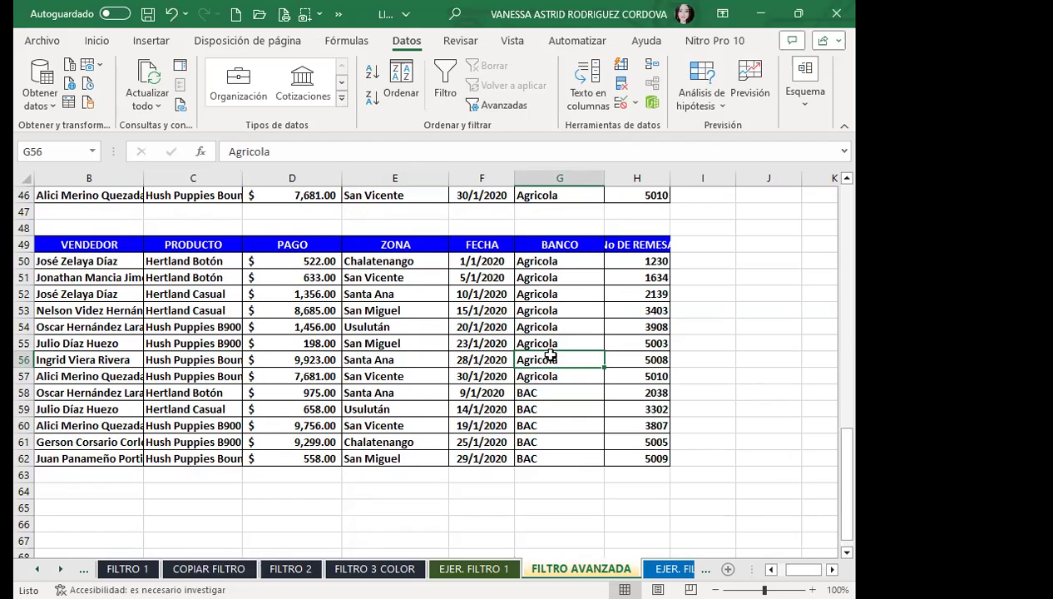
click(538, 324)
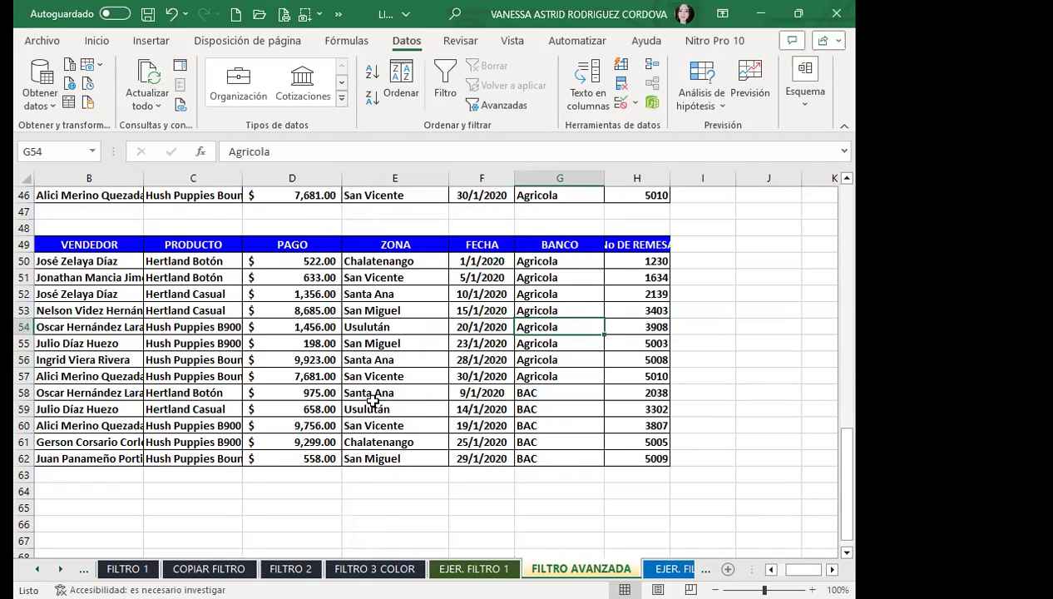
scroll(370, 398, up, 3)
scroll(549, 379, up, 7)
scroll(568, 368, up, 5)
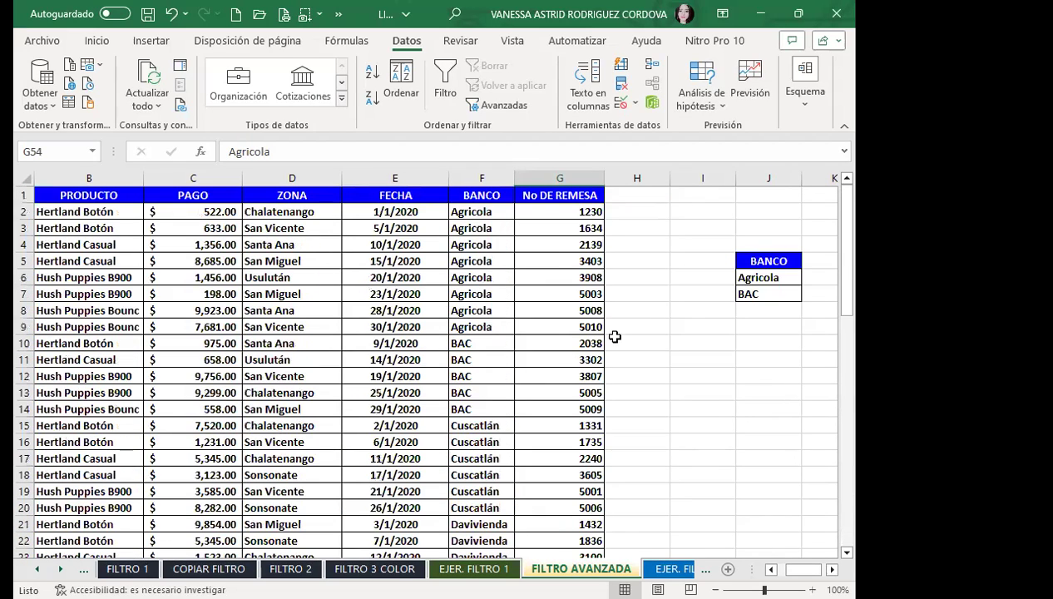
click(832, 569)
scroll(438, 369, right, 2)
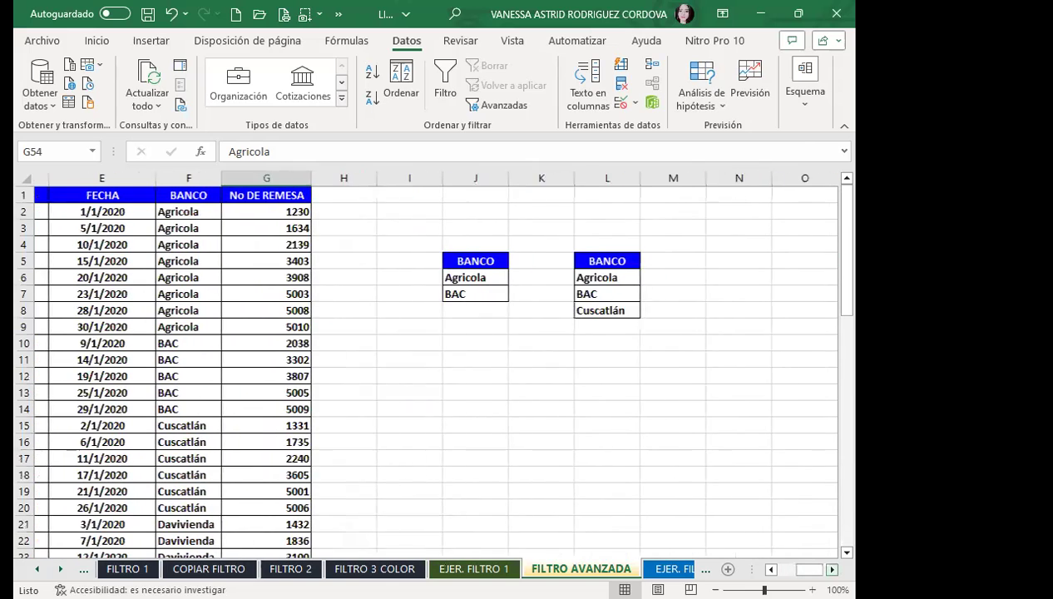
click(592, 343)
click(152, 250)
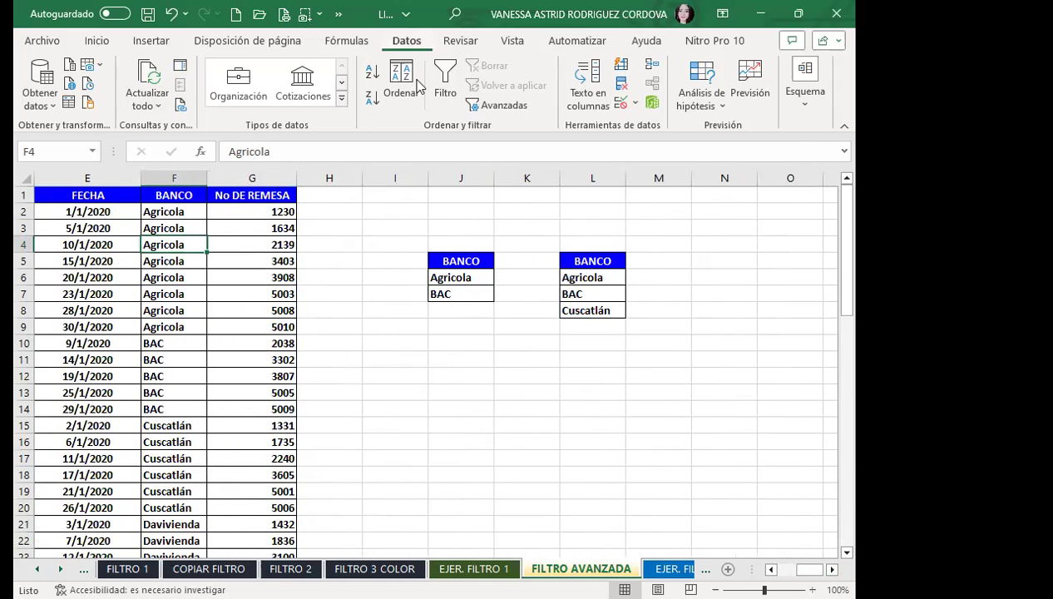
Step: Open Advanced Filter again and set the criteria range to L5:L8
click(499, 105)
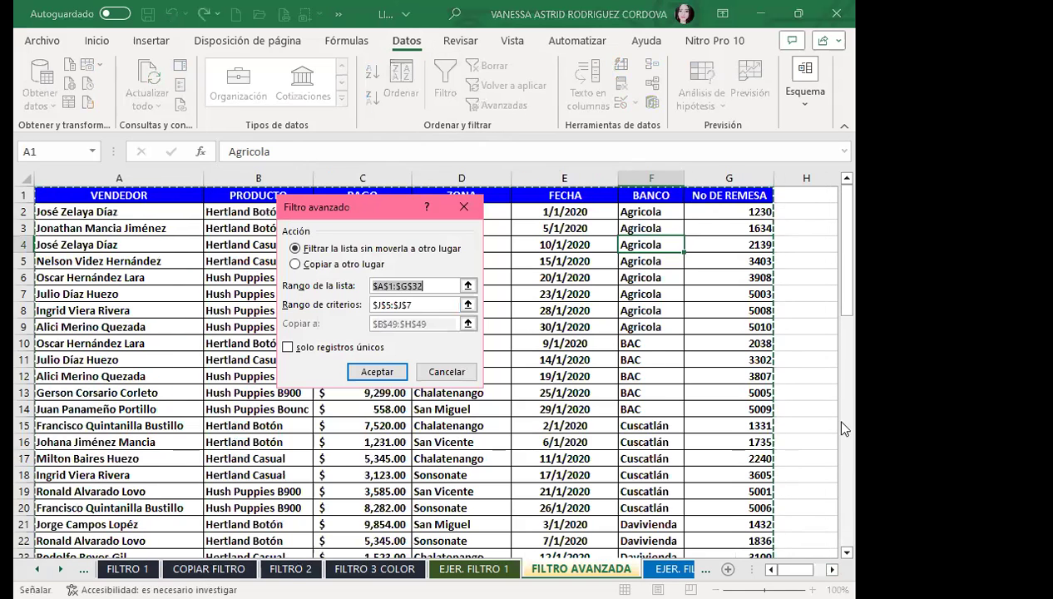
click(832, 569)
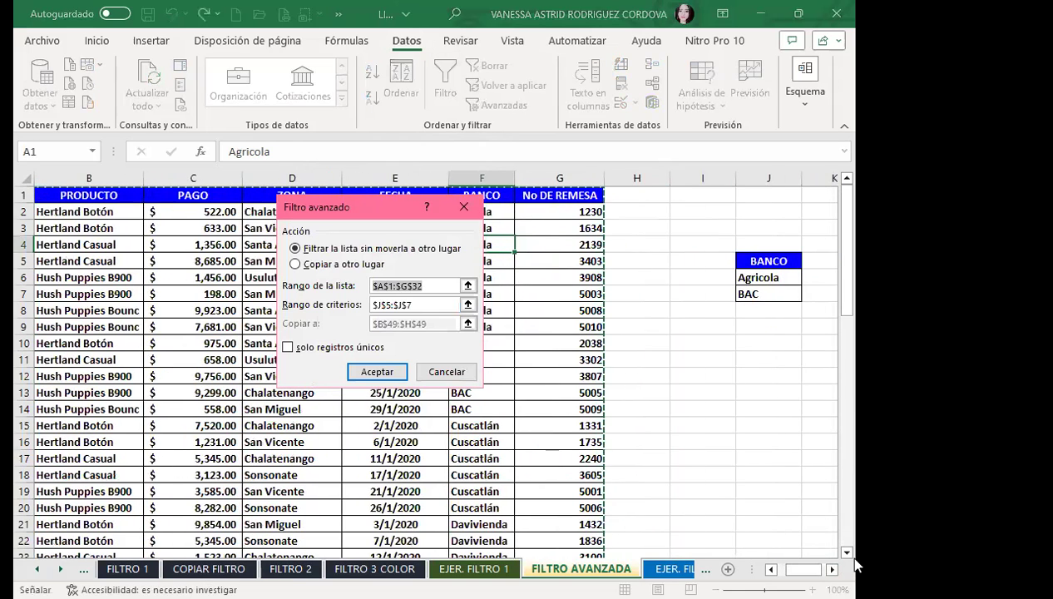
click(832, 569)
click(832, 569)
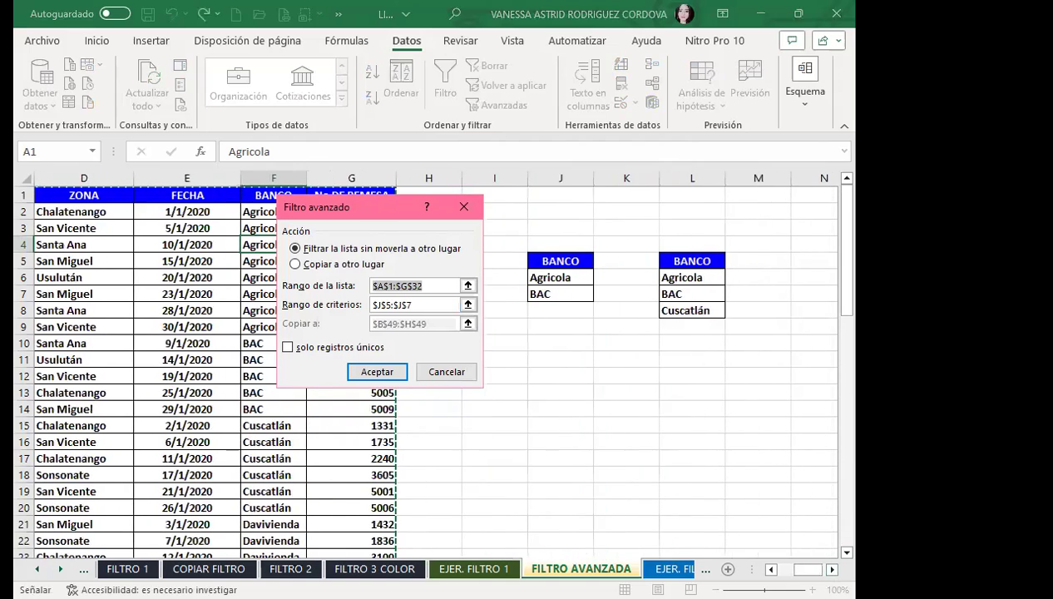
click(425, 304)
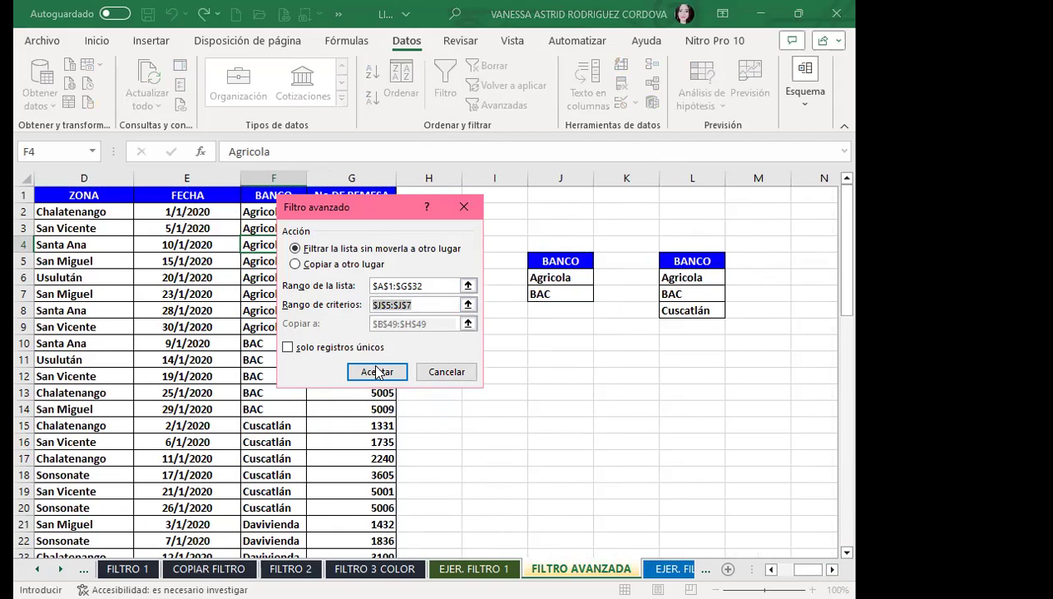
Step: Copy the matching Agricola, BAC and Cuscatlán records to a new location starting at B65
click(295, 265)
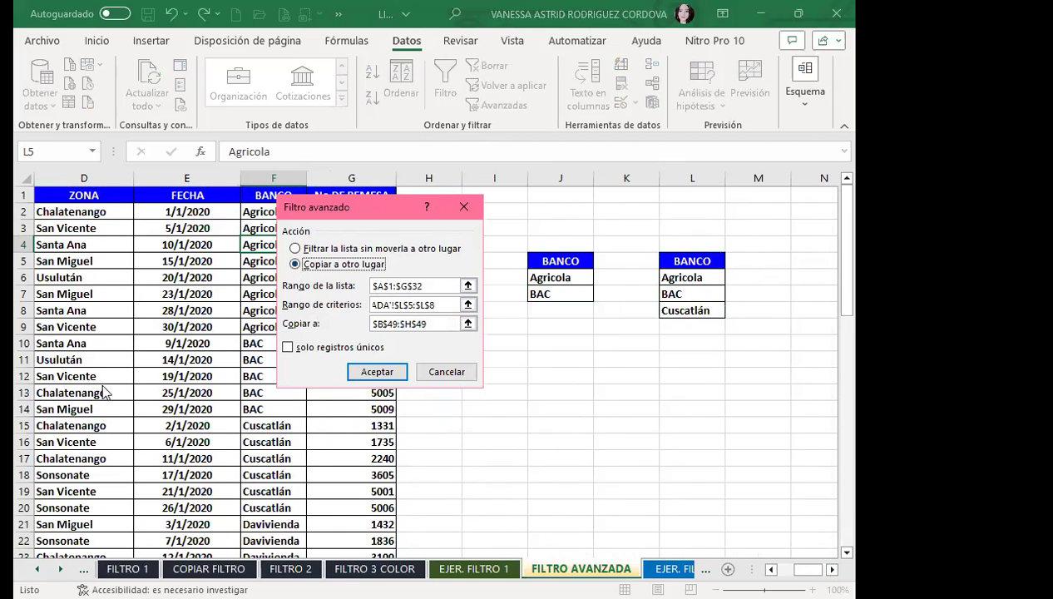
click(458, 324)
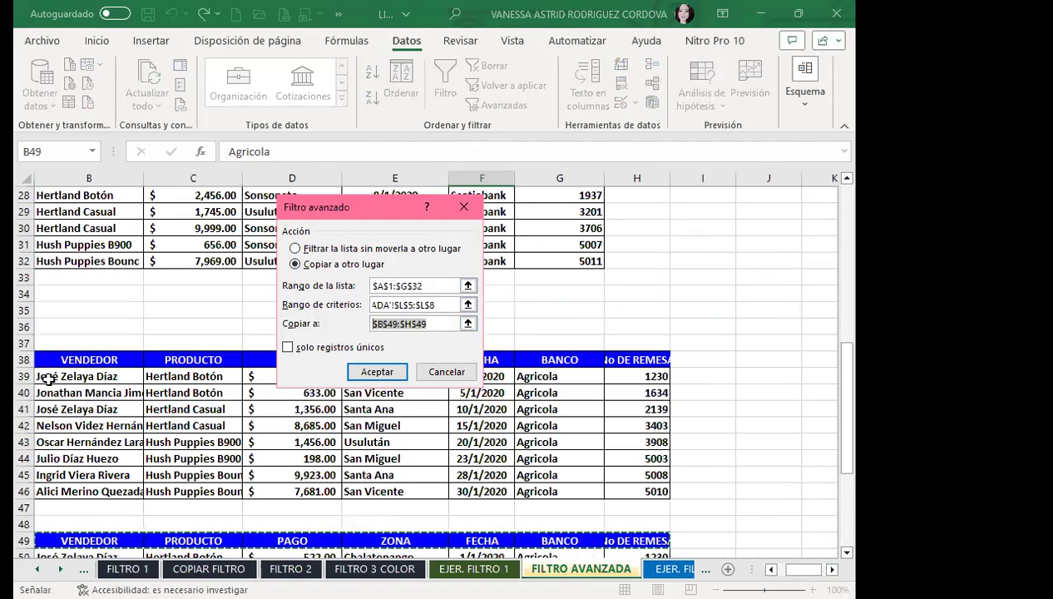
scroll(47, 333, down, 2)
scroll(40, 461, down, 2)
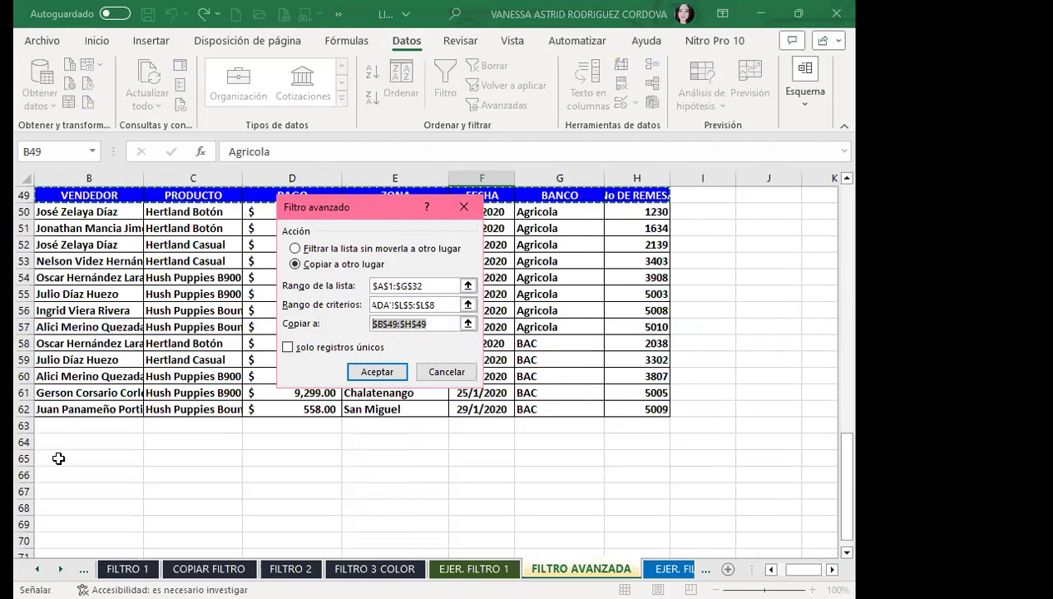
click(58, 460)
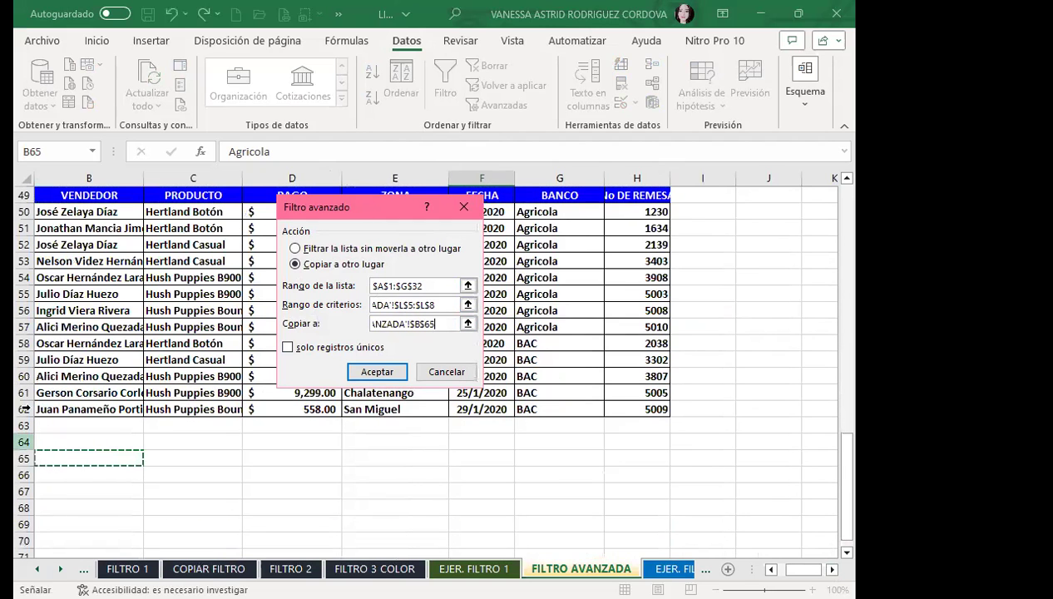
click(374, 373)
scroll(308, 366, down, 8)
Step: Review the 19 copied records in rows 66–84, checking the Cuscatlán and BAC entries
scroll(306, 351, down, 3)
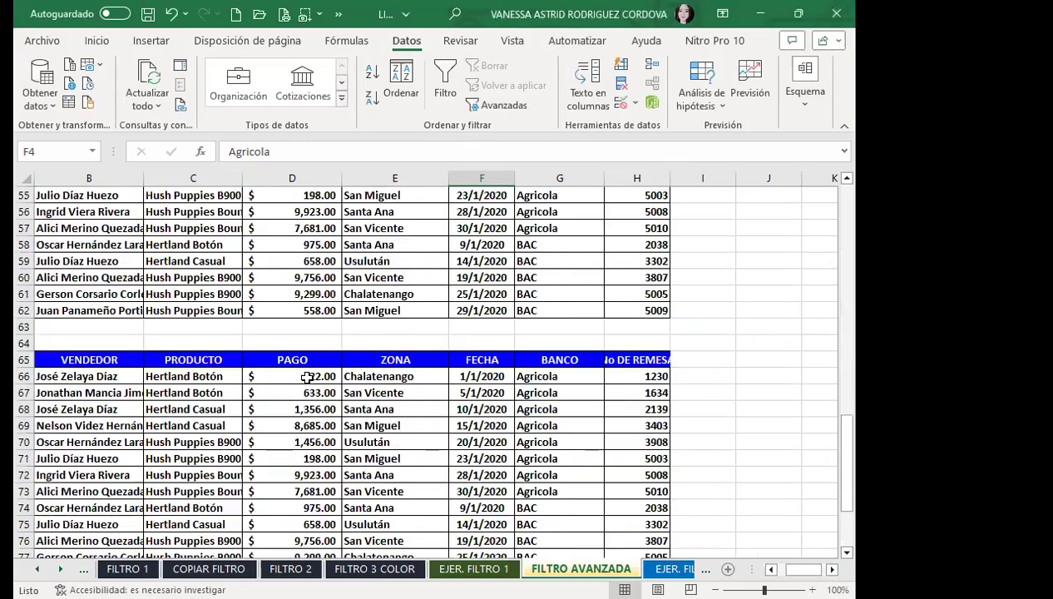
scroll(307, 374, down, 5)
scroll(350, 374, down, 1)
click(408, 374)
scroll(608, 347, up, 2)
scroll(592, 314, up, 2)
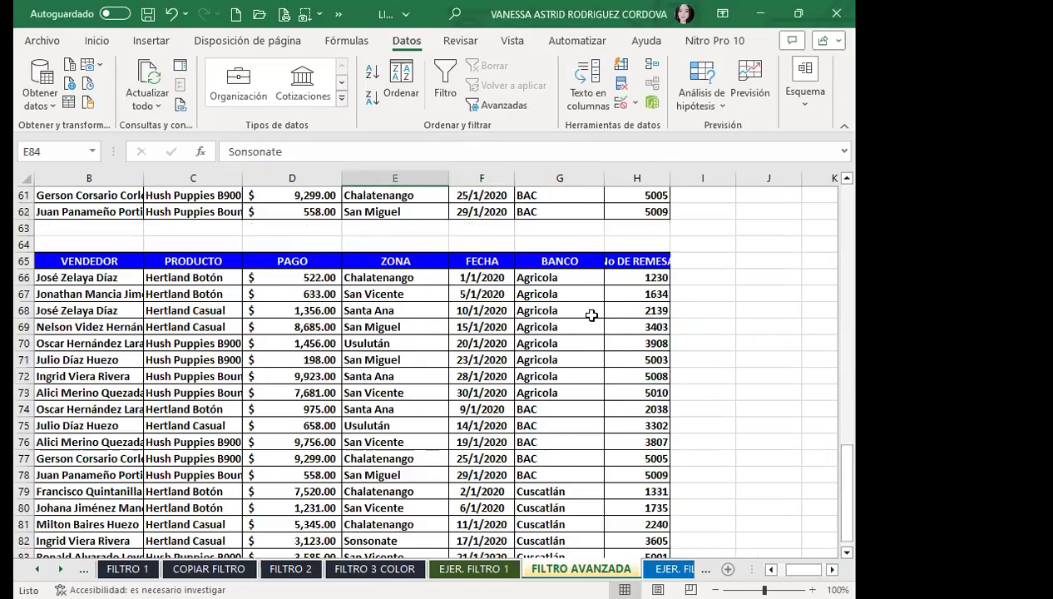
scroll(591, 366, down, 2)
click(590, 366)
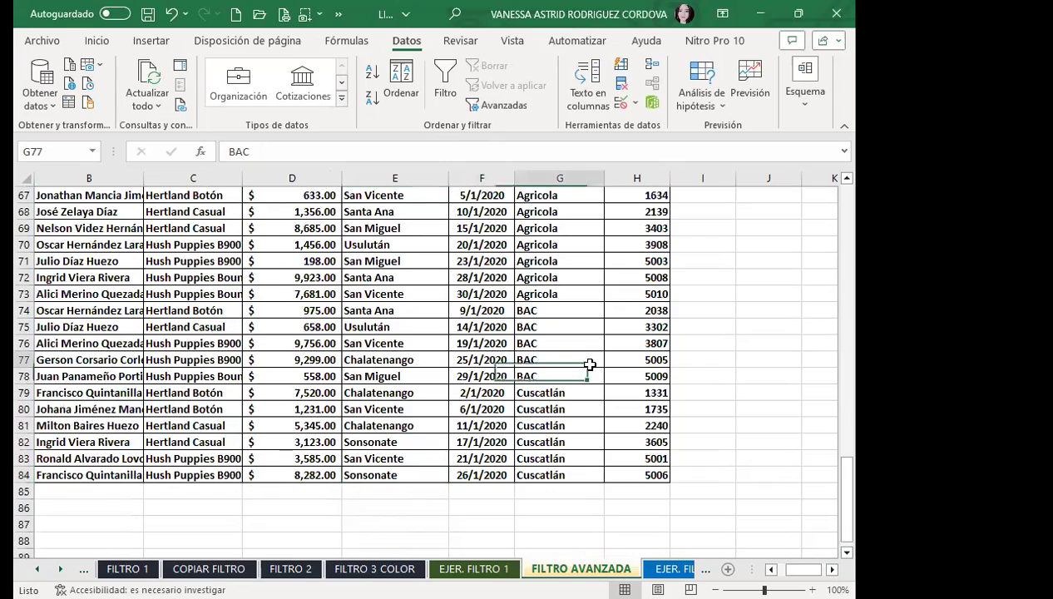
Step: Review the BANCO criteria lists in J5:J7 and L5:L8, including the Cuscatlán criterion
scroll(318, 364, up, 4)
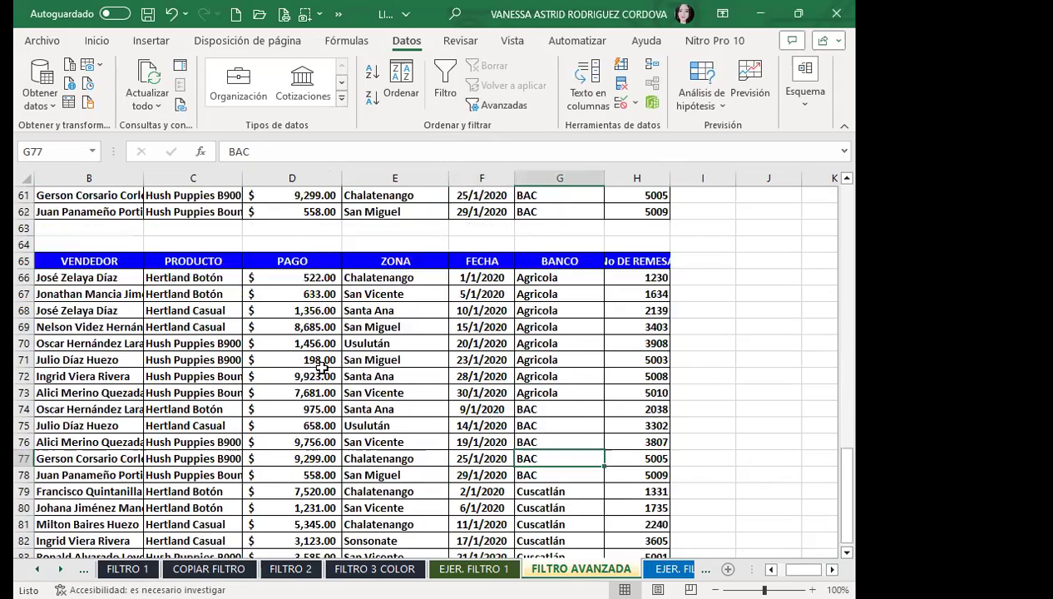
scroll(350, 358, up, 4)
scroll(379, 353, up, 4)
scroll(378, 353, up, 8)
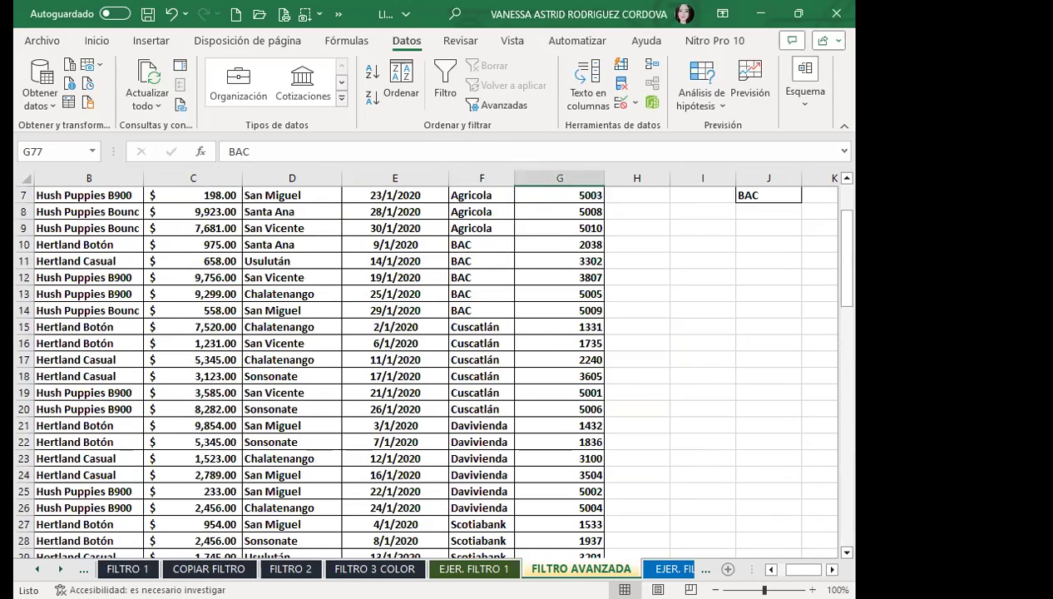
click(831, 569)
scroll(587, 416, up, 2)
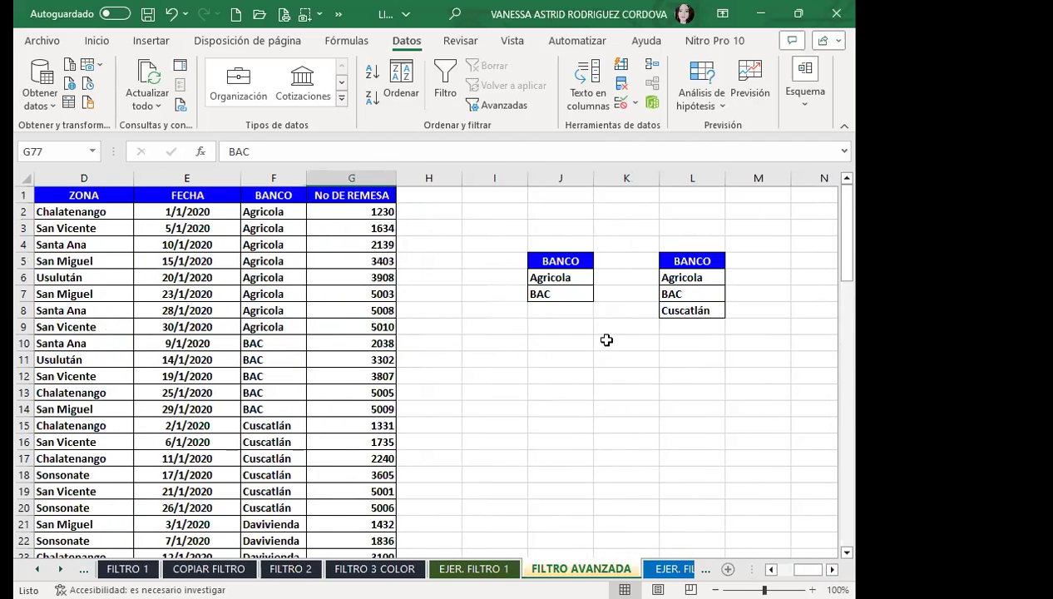
click(665, 316)
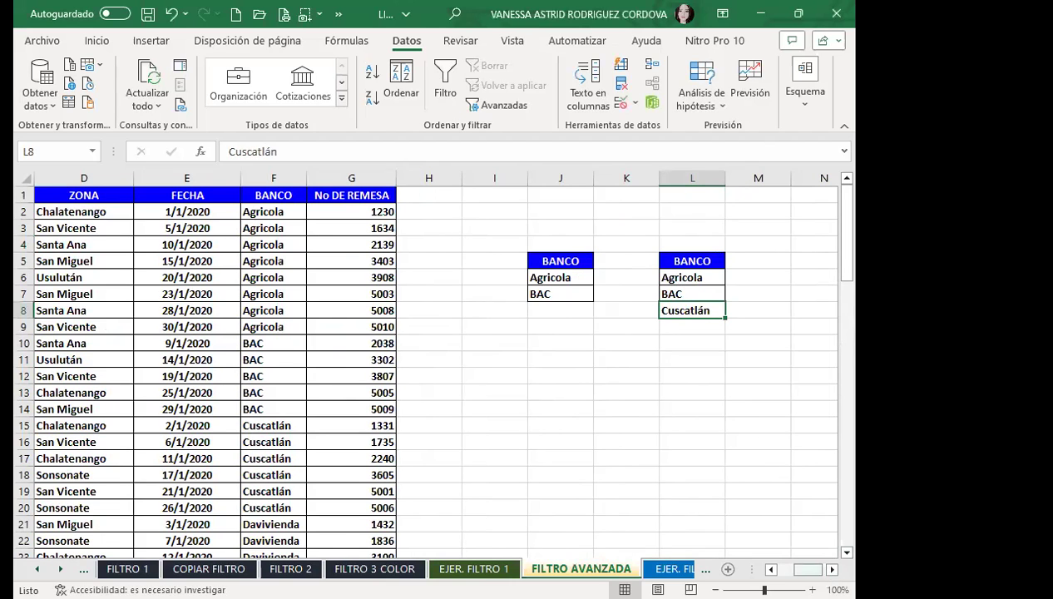
drag(807, 569, 794, 569)
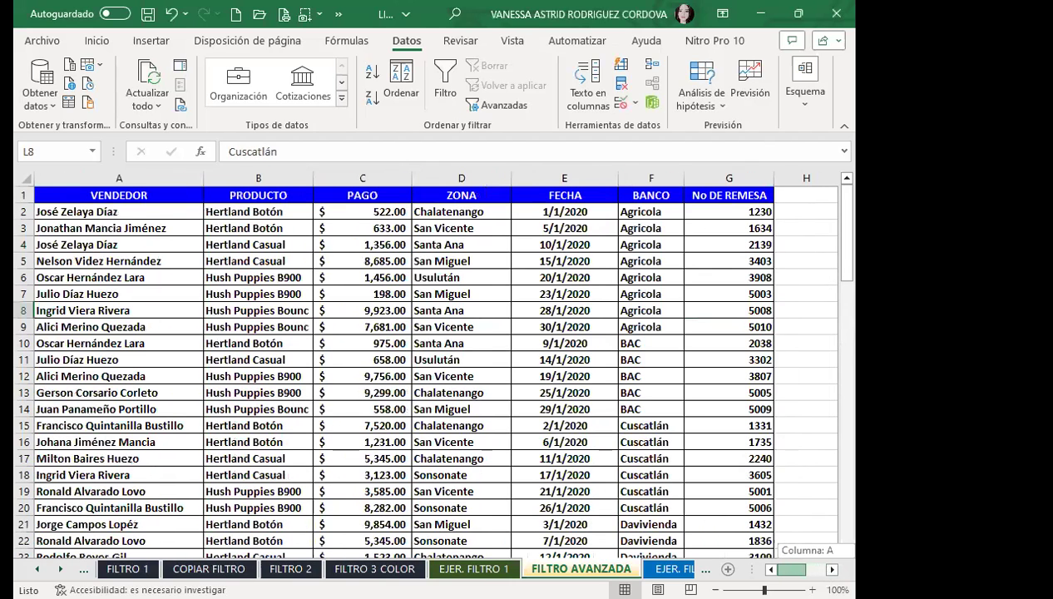
Step: Copy the PRODUCTO header and two Hertland Botón cells into I5:I7
click(287, 215)
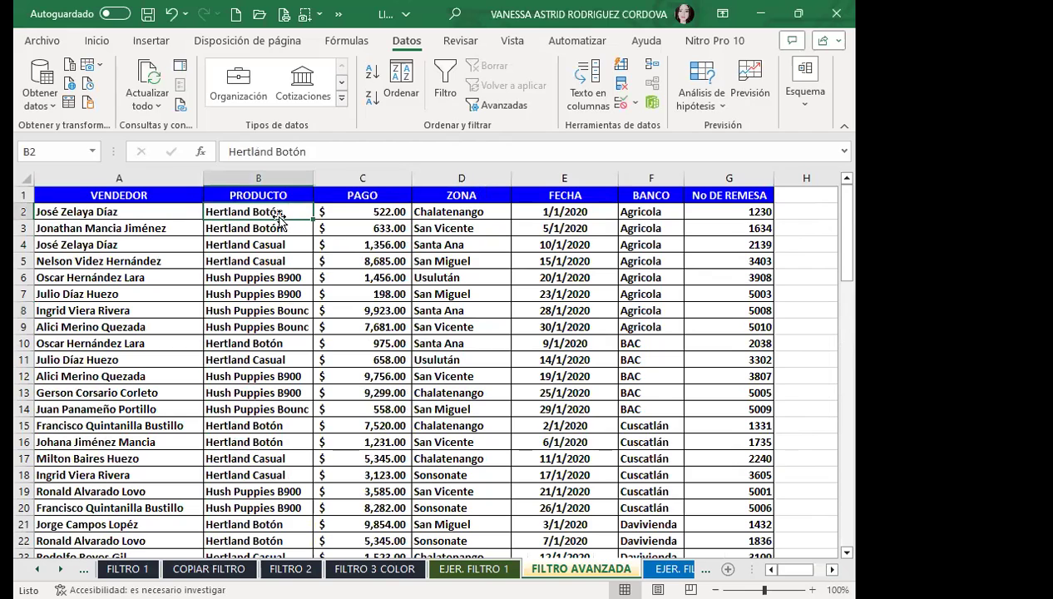
drag(277, 195, 287, 214)
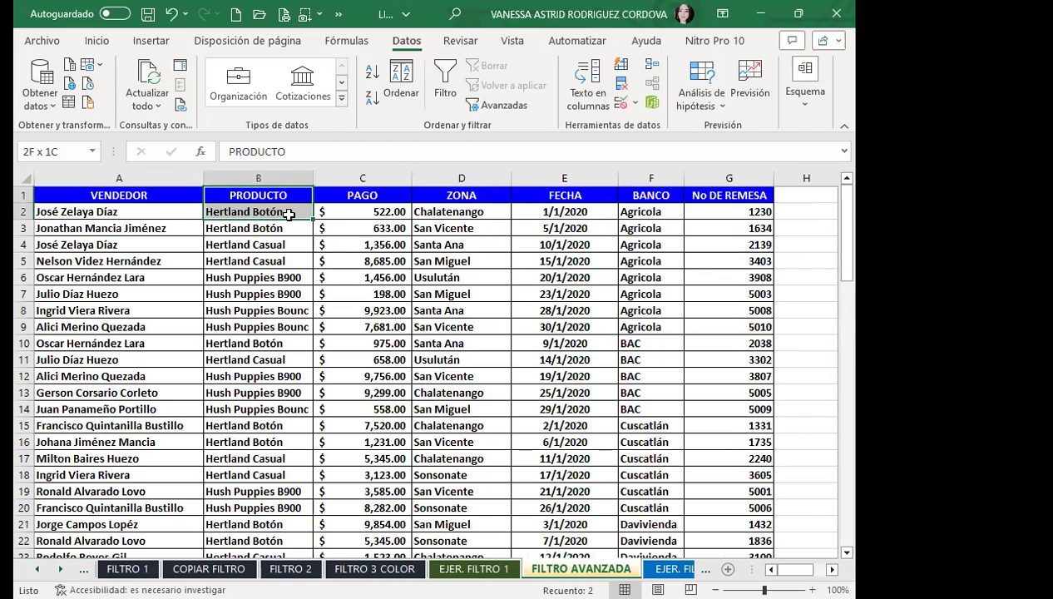
ctrl+click(254, 344)
click(97, 40)
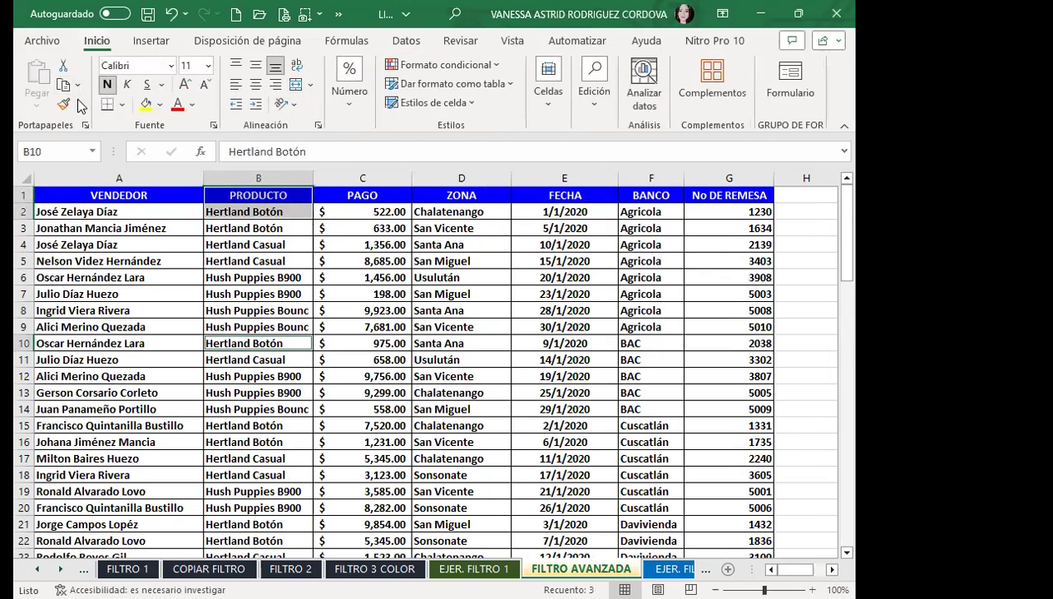
click(64, 84)
scroll(536, 244, right, 3)
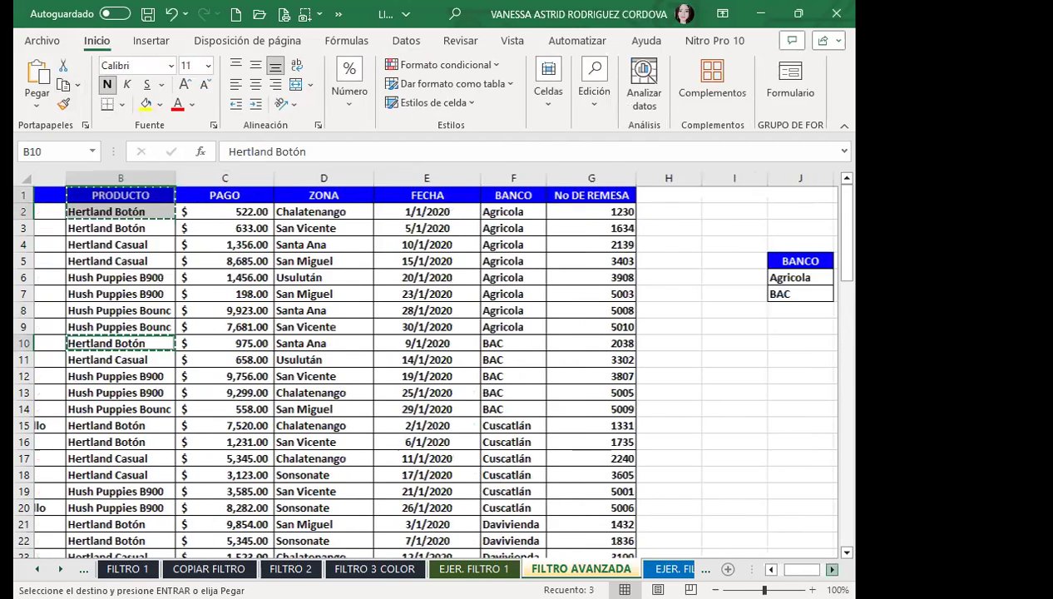
click(580, 257)
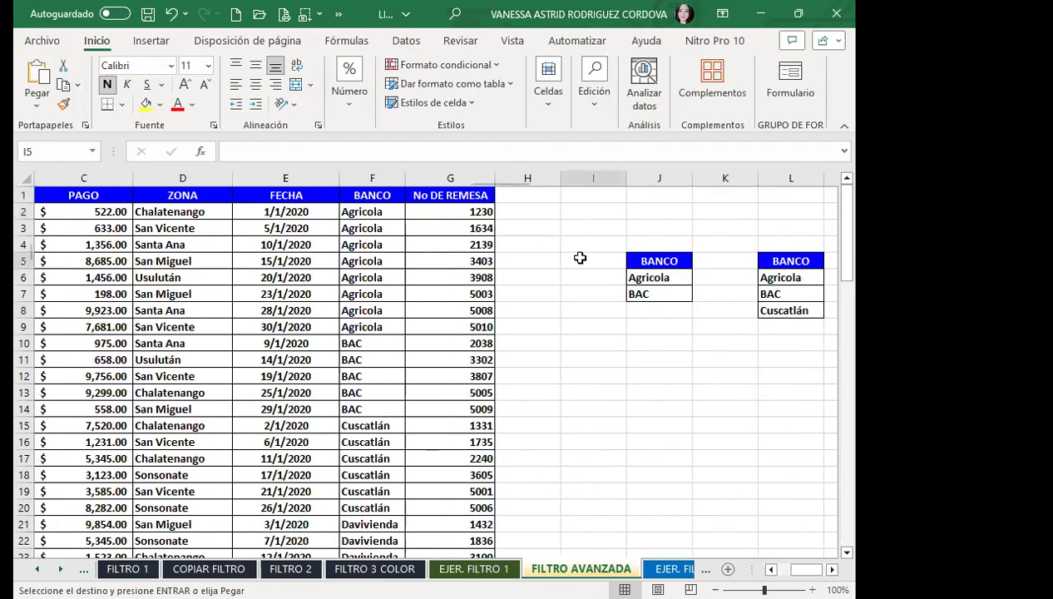
click(37, 73)
click(640, 359)
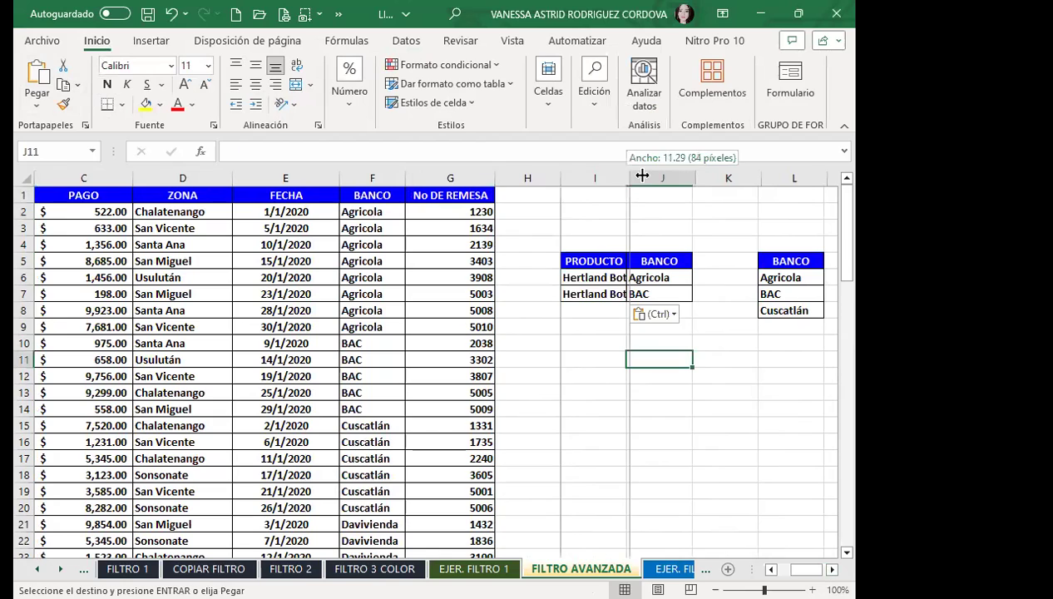
Step: Widen column I to fit Hertland Botón and review the PRODUCTO/BANCO criteria block I5:J7
drag(628, 176, 646, 175)
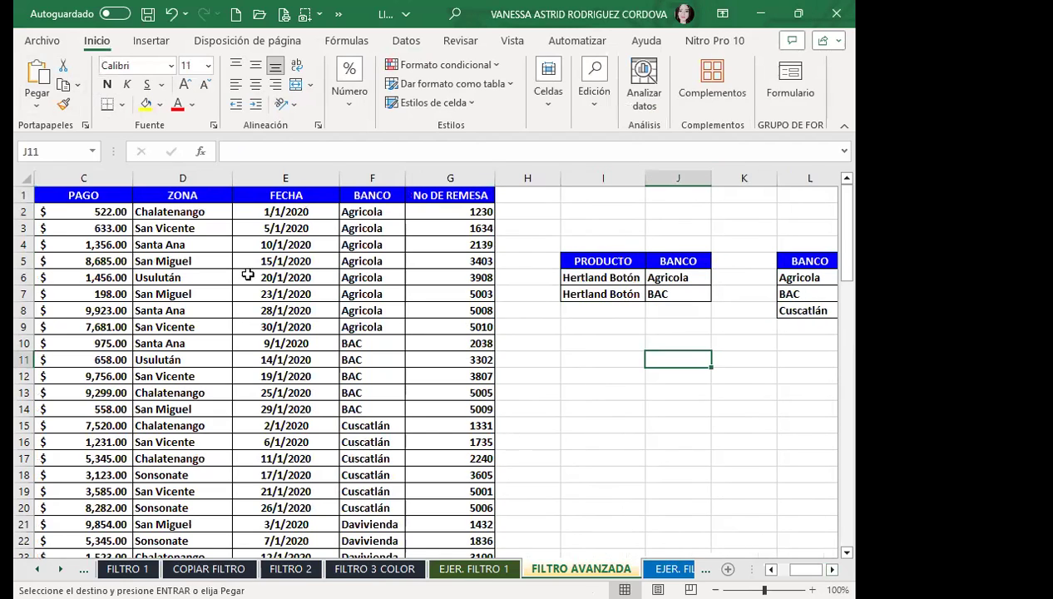
click(195, 327)
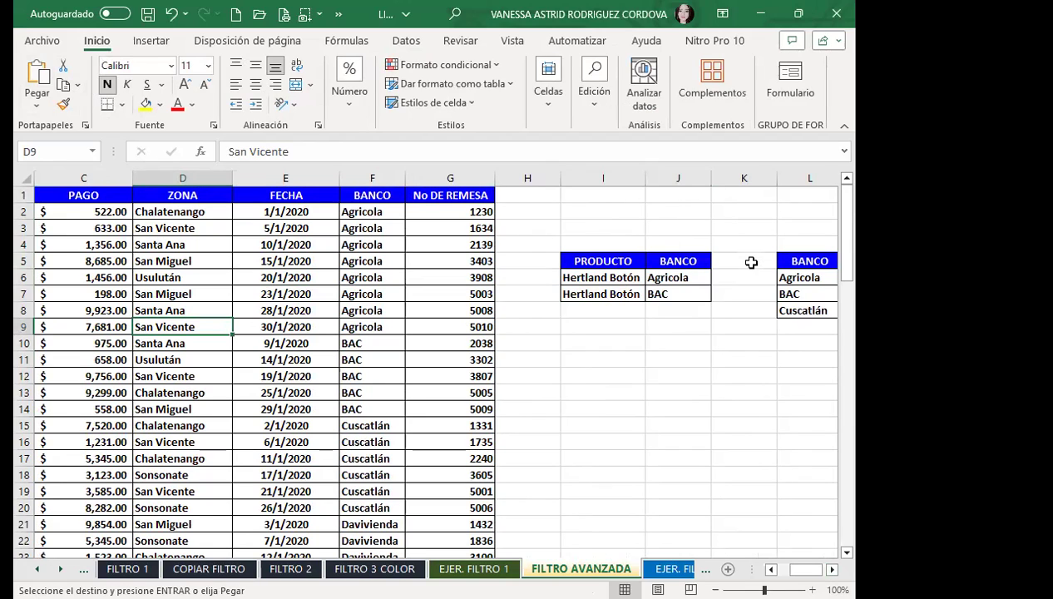
click(747, 262)
click(666, 262)
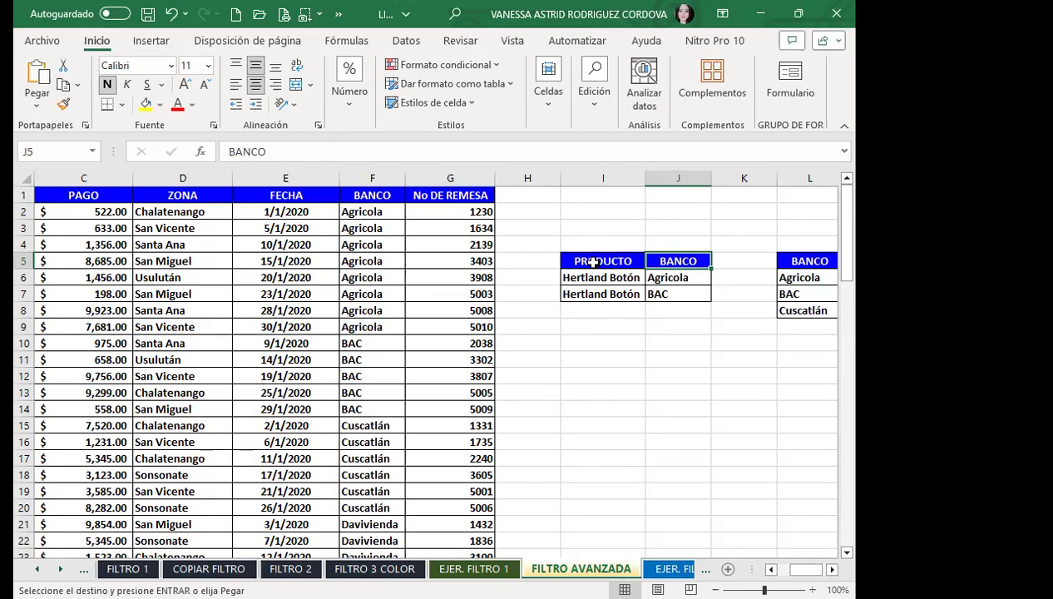
click(584, 260)
click(677, 322)
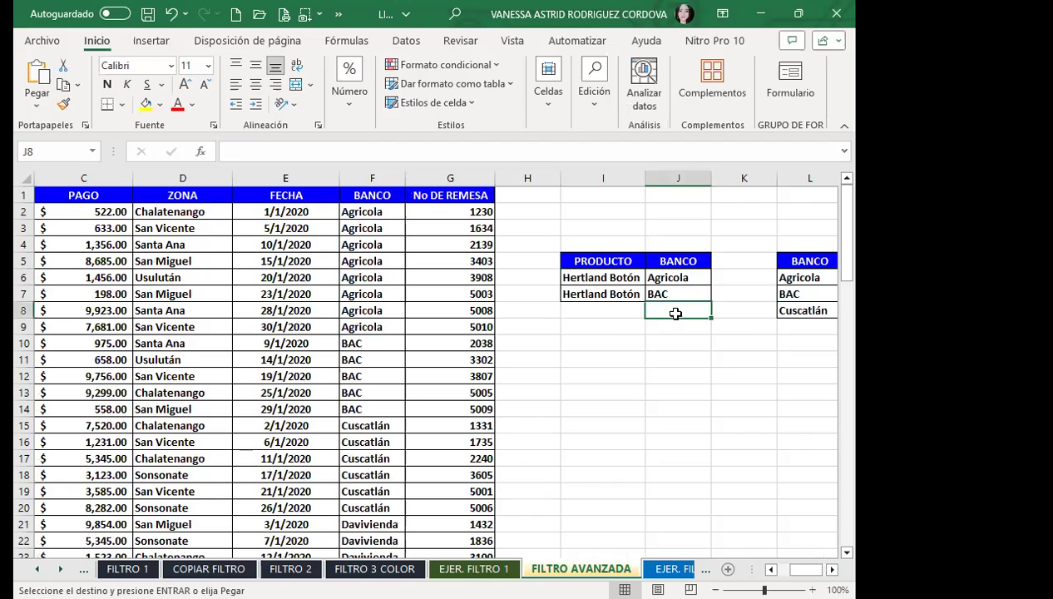
click(248, 325)
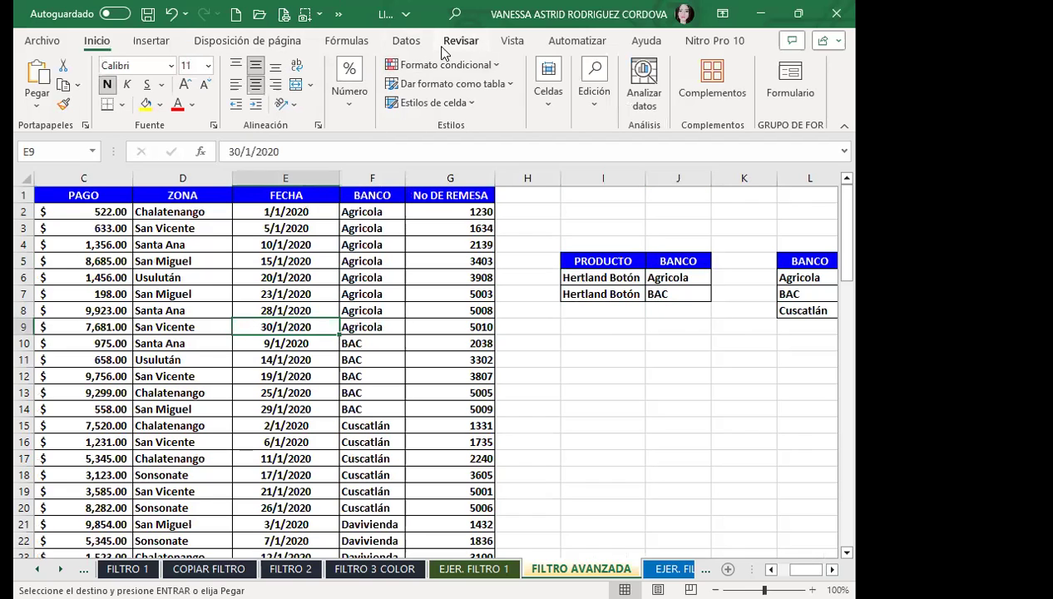
Step: Open Advanced Filter from Datos and set the criteria range to I5:J7
click(404, 40)
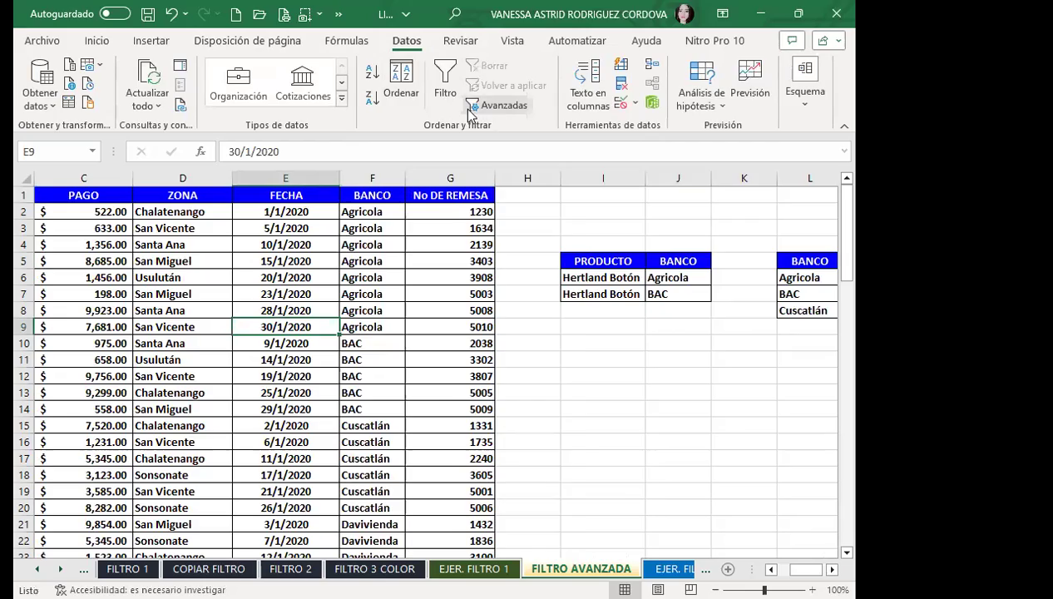
click(464, 107)
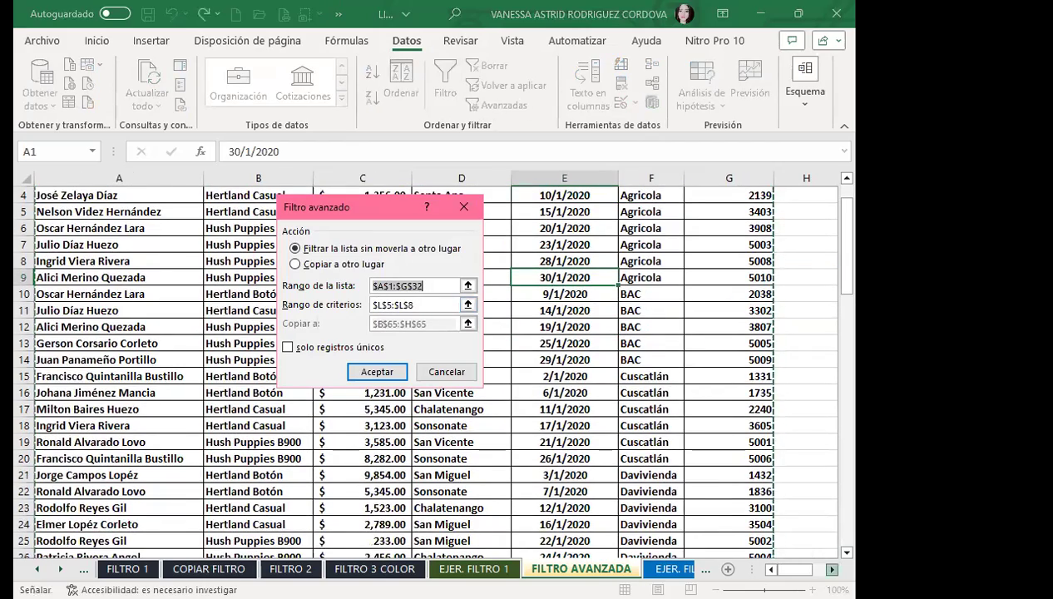
scroll(823, 563, right, 4)
key(Tab)
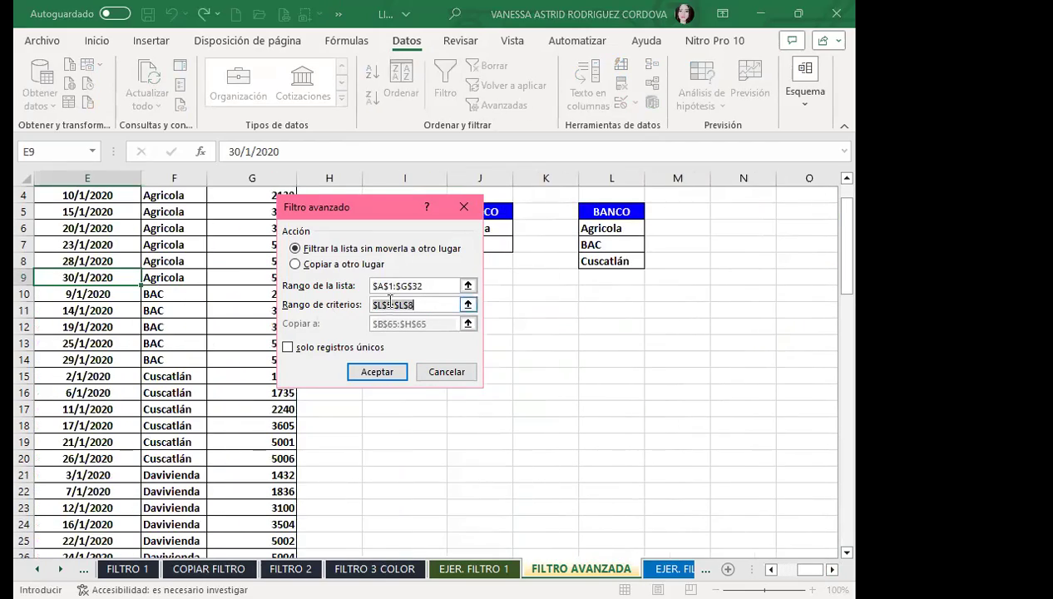
scroll(819, 566, left, 3)
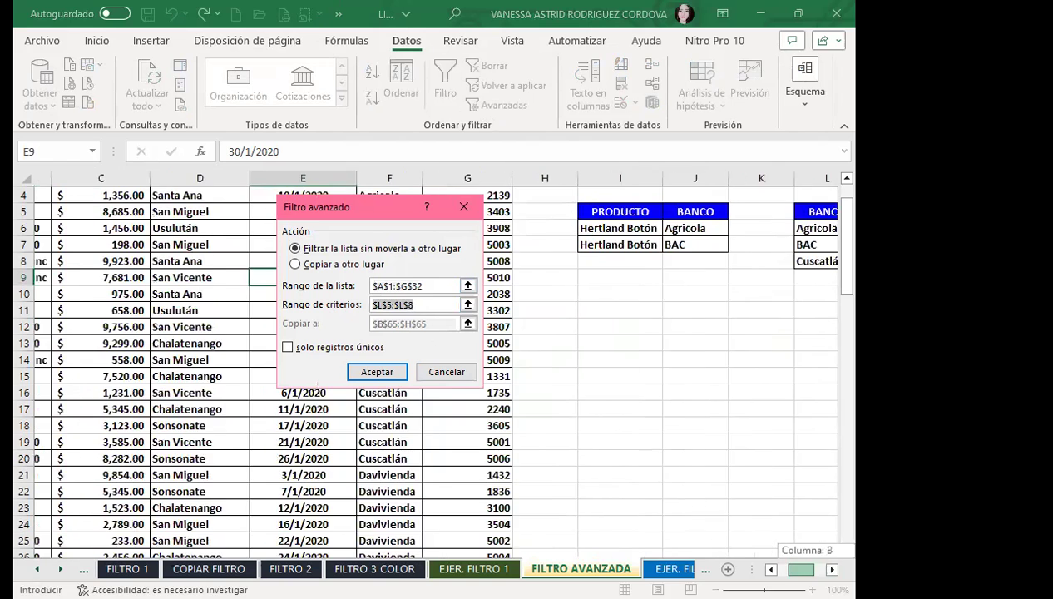
drag(632, 212, 698, 245)
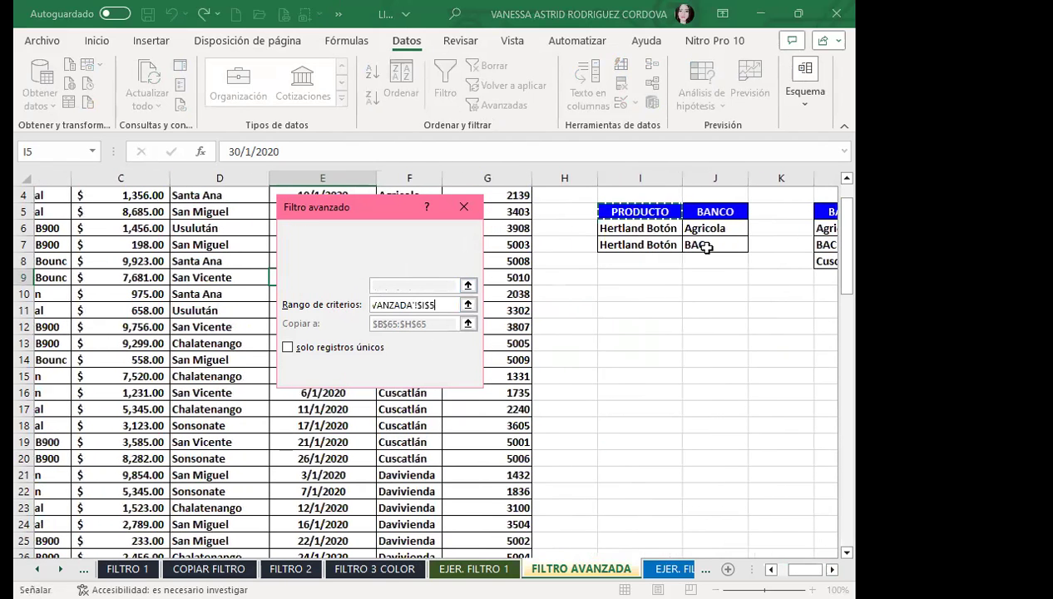
Step: Copy the three Hertland Botón records for Agricola or BAC to B87
click(295, 264)
scroll(295, 265, down, 1)
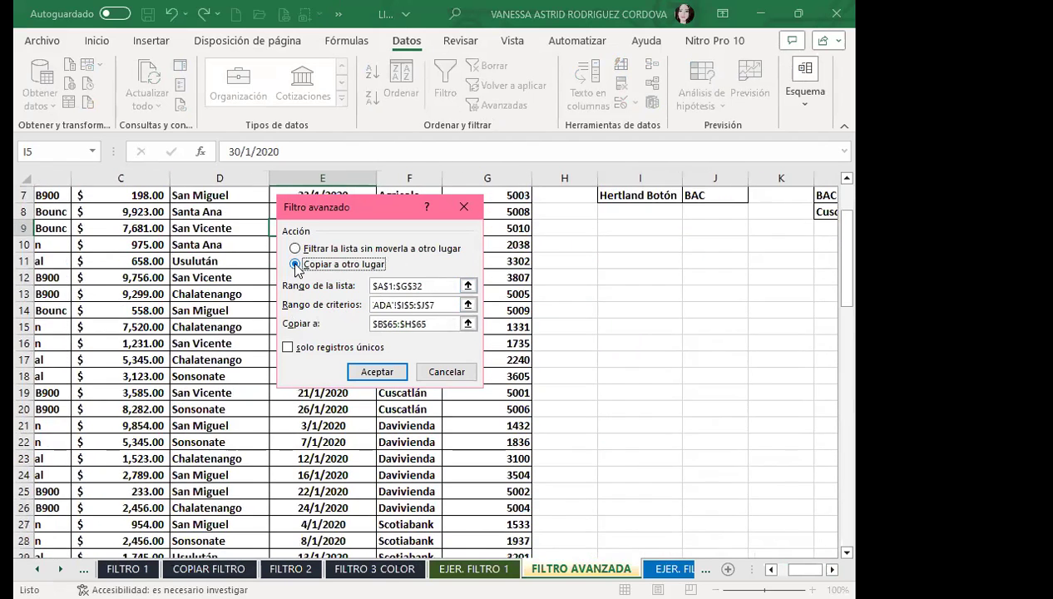
click(379, 324)
scroll(77, 399, down, 12)
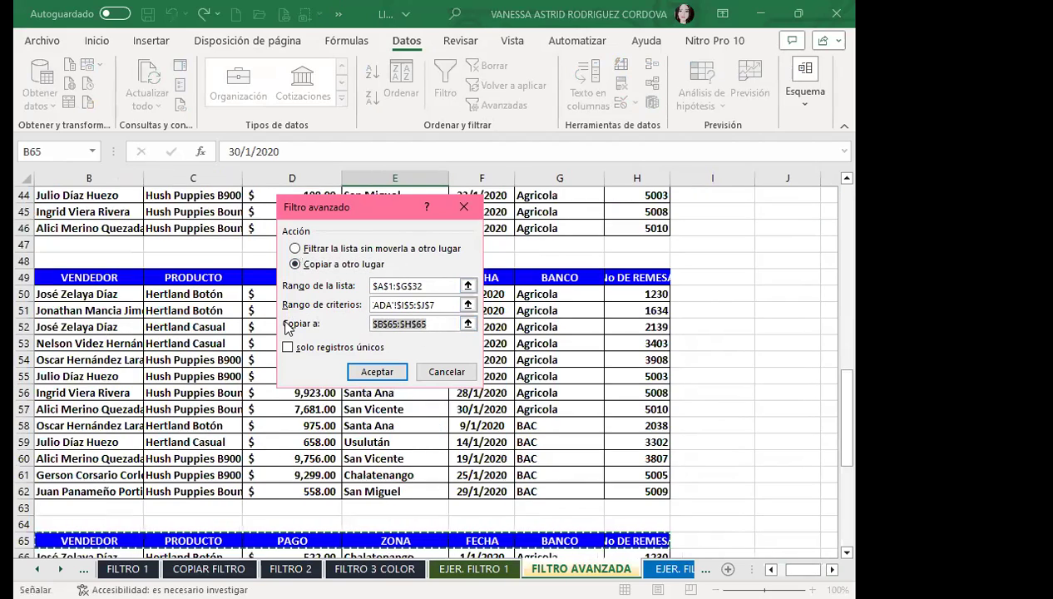
scroll(76, 400, down, 4)
scroll(77, 400, down, 4)
scroll(50, 395, down, 2)
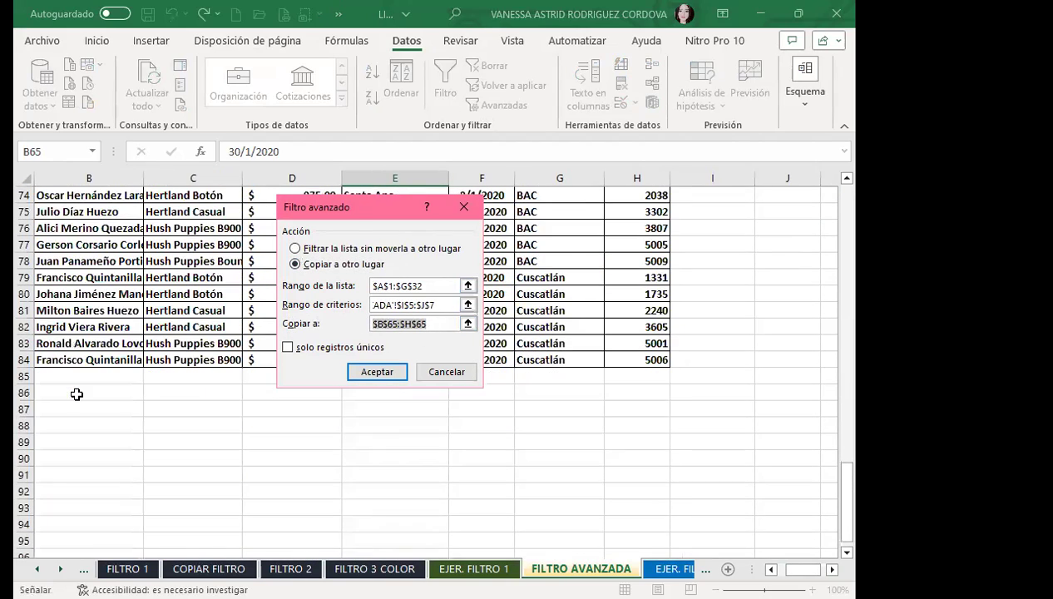
click(50, 408)
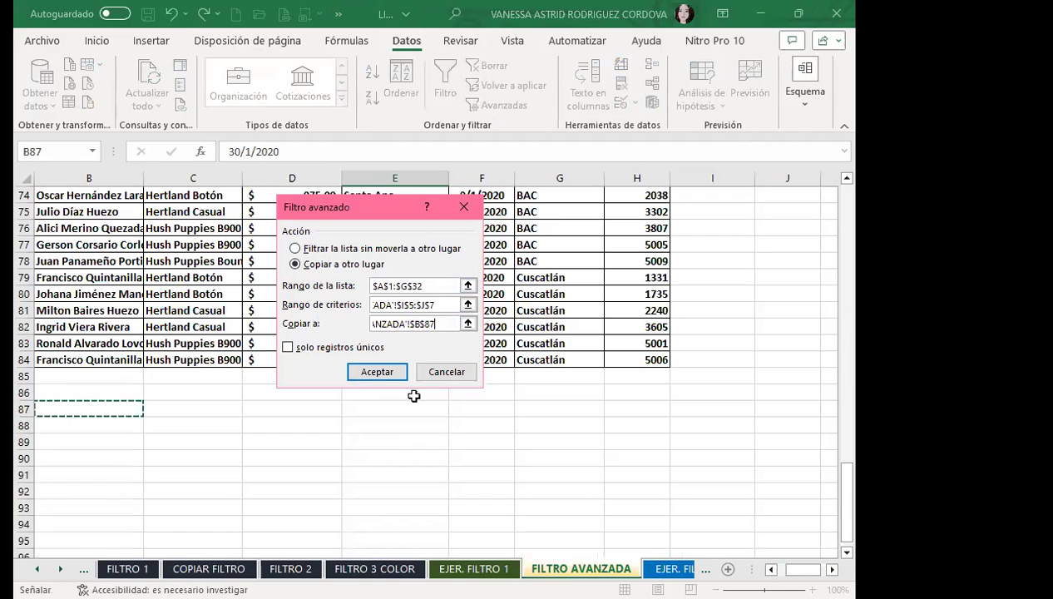
click(373, 373)
scroll(326, 420, down, 6)
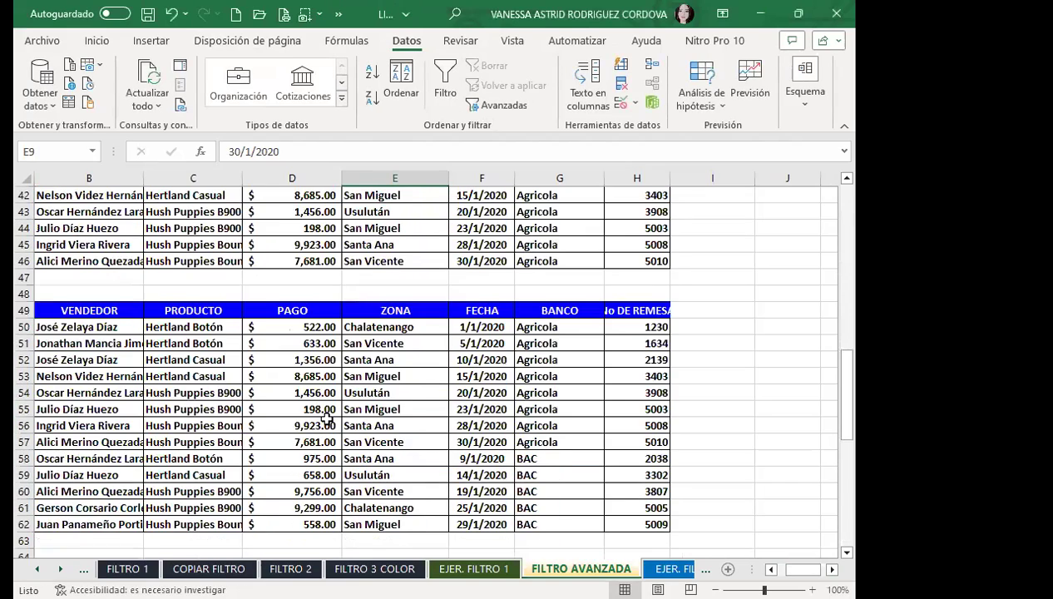
scroll(326, 420, down, 6)
scroll(326, 419, down, 6)
scroll(326, 419, down, 1)
click(378, 311)
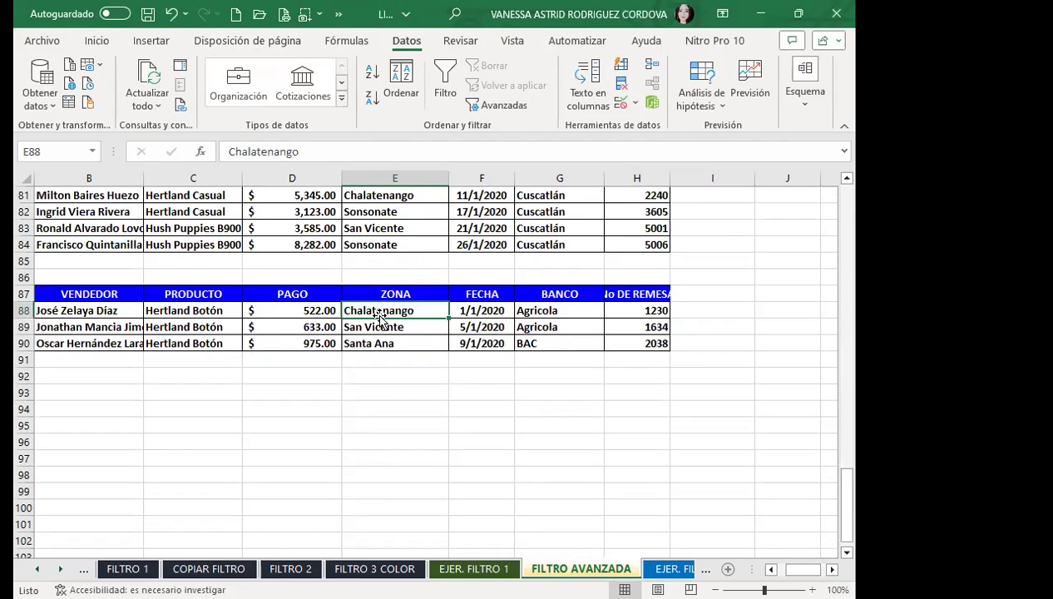
click(568, 343)
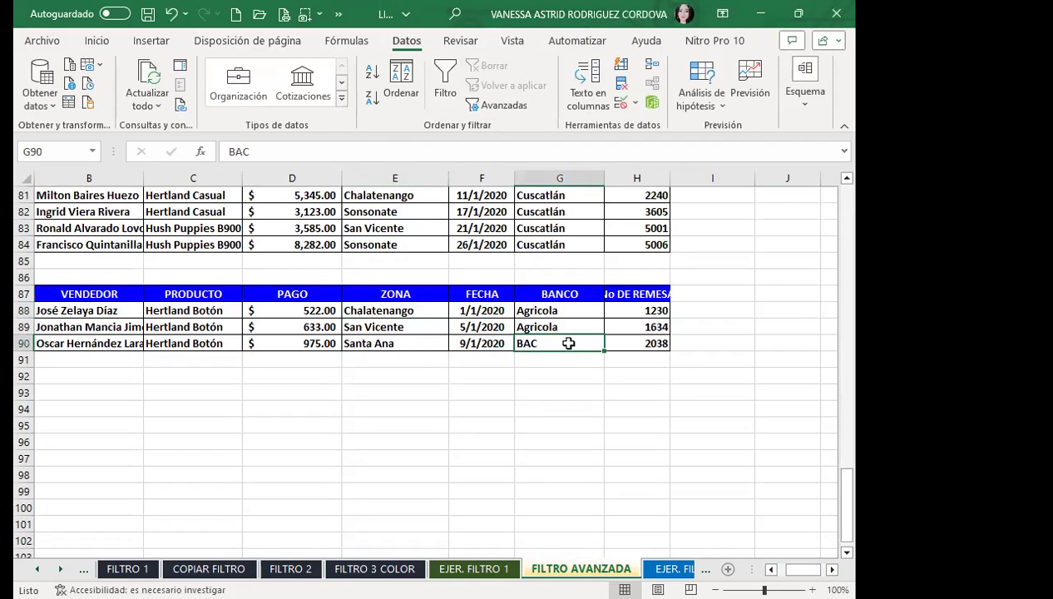
click(213, 309)
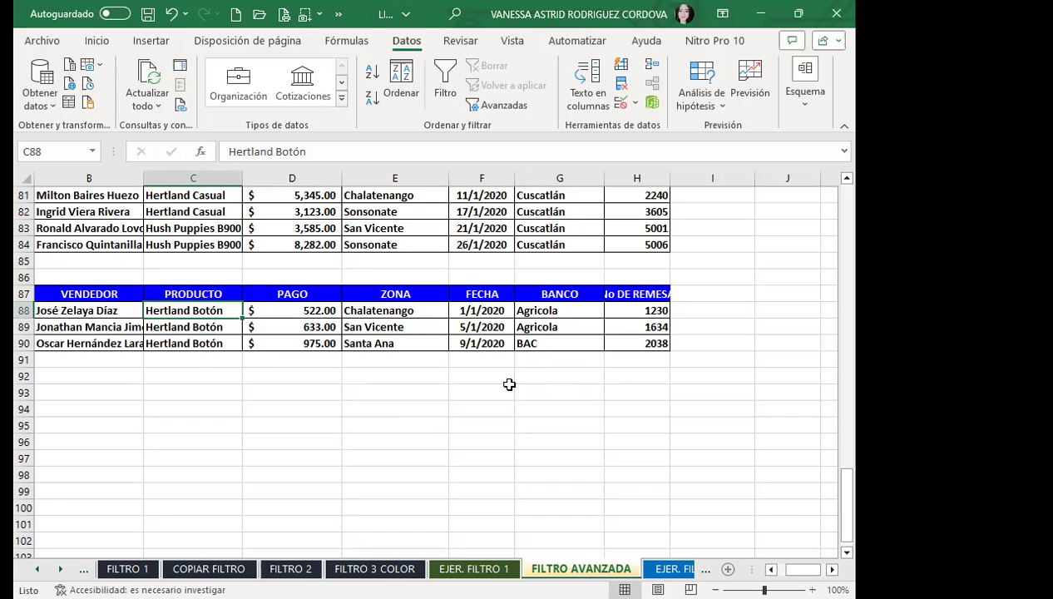
click(186, 341)
scroll(278, 388, up, 1)
scroll(279, 388, up, 2)
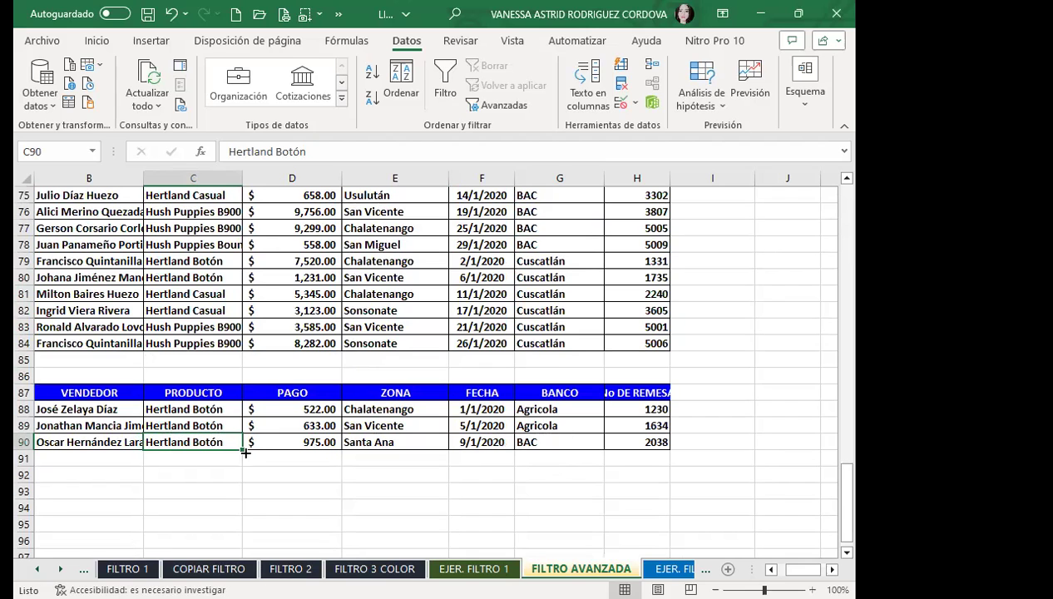
scroll(249, 432, up, 2)
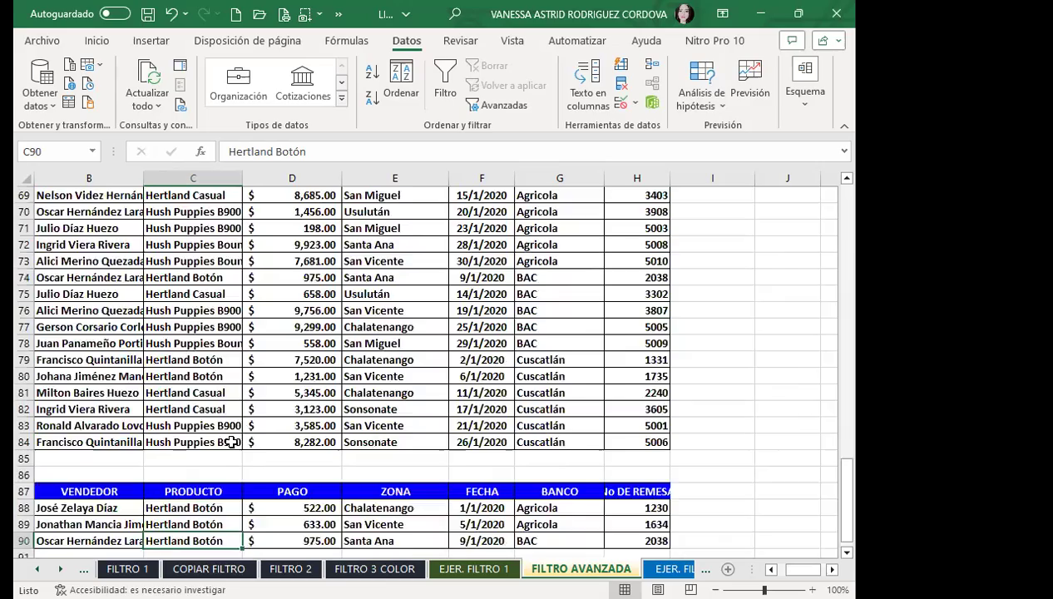
scroll(285, 404, up, 2)
scroll(291, 406, up, 8)
scroll(297, 406, down, 1)
scroll(297, 406, up, 2)
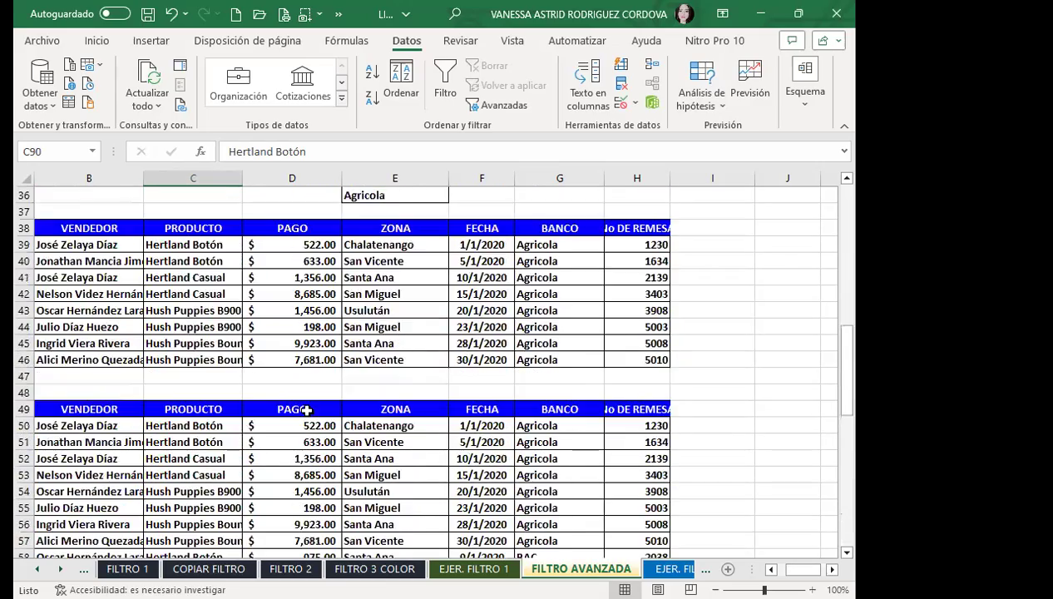
scroll(305, 411, up, 4)
scroll(395, 401, down, 6)
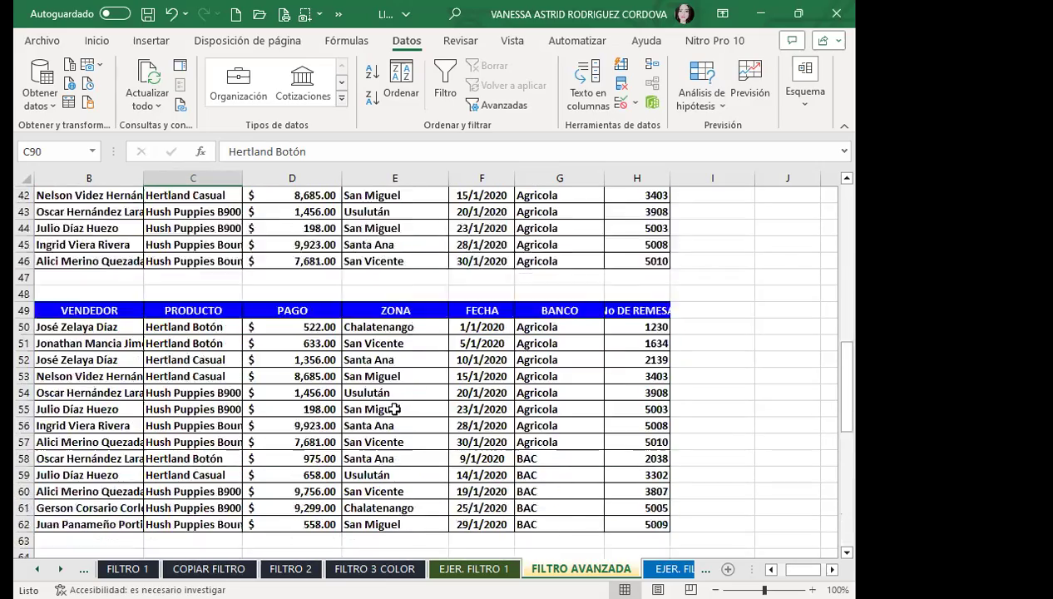
scroll(395, 403, down, 4)
scroll(395, 405, down, 2)
scroll(395, 406, down, 4)
scroll(399, 405, down, 3)
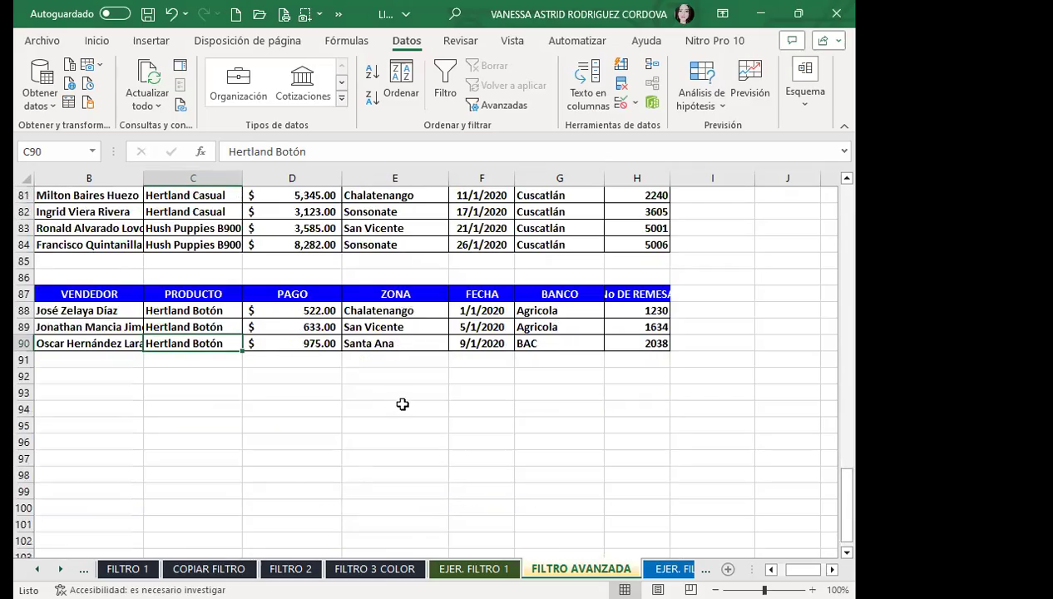
scroll(403, 404, up, 3)
scroll(402, 404, up, 10)
scroll(408, 398, up, 8)
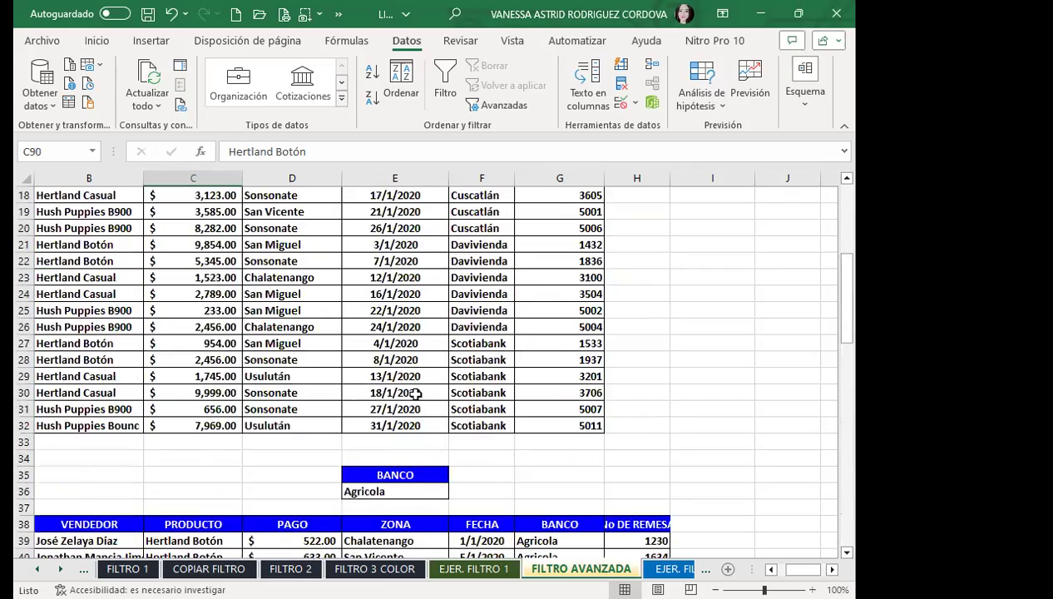
scroll(417, 387, up, 5)
click(372, 371)
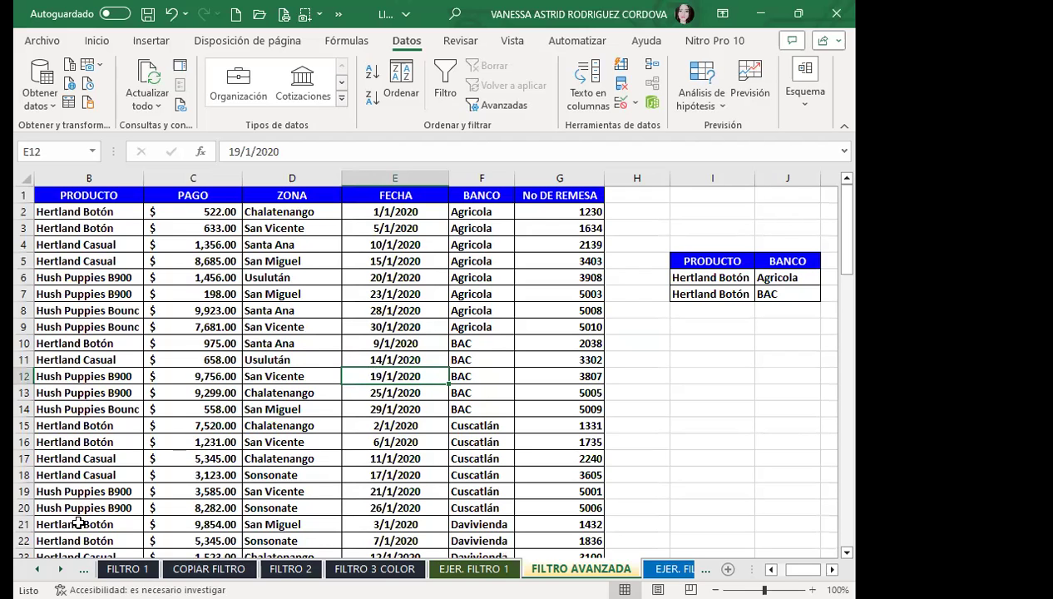
scroll(109, 456, down, 3)
scroll(109, 456, down, 8)
scroll(109, 453, down, 3)
scroll(109, 429, down, 3)
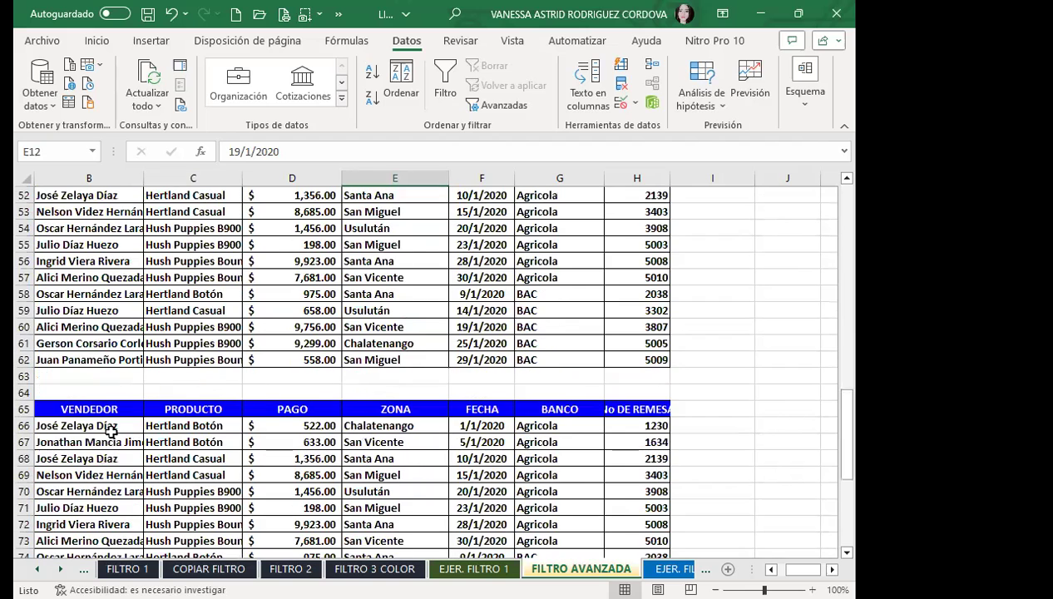
click(212, 325)
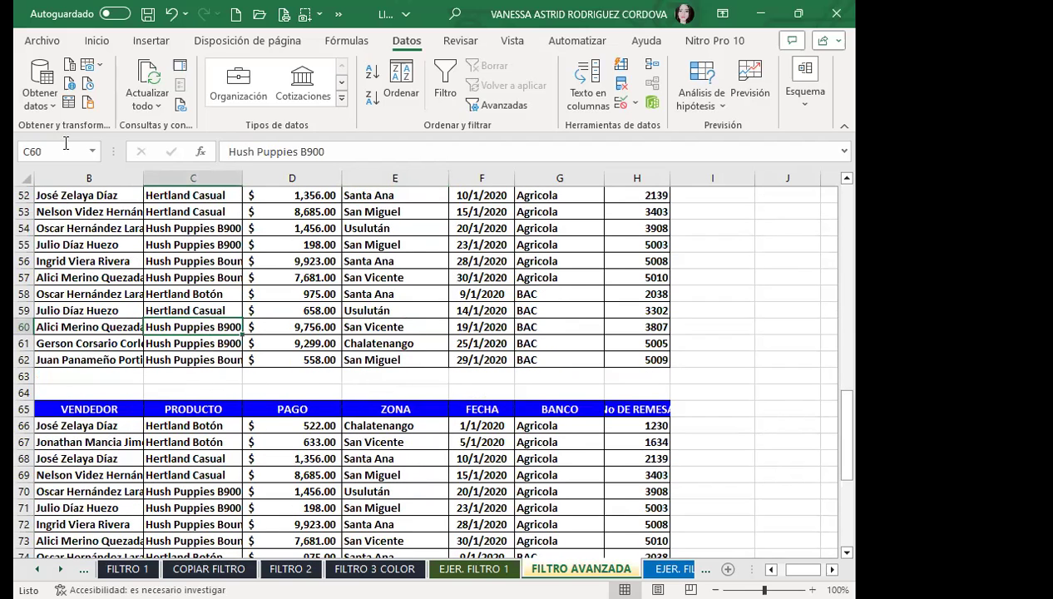
click(97, 41)
click(358, 304)
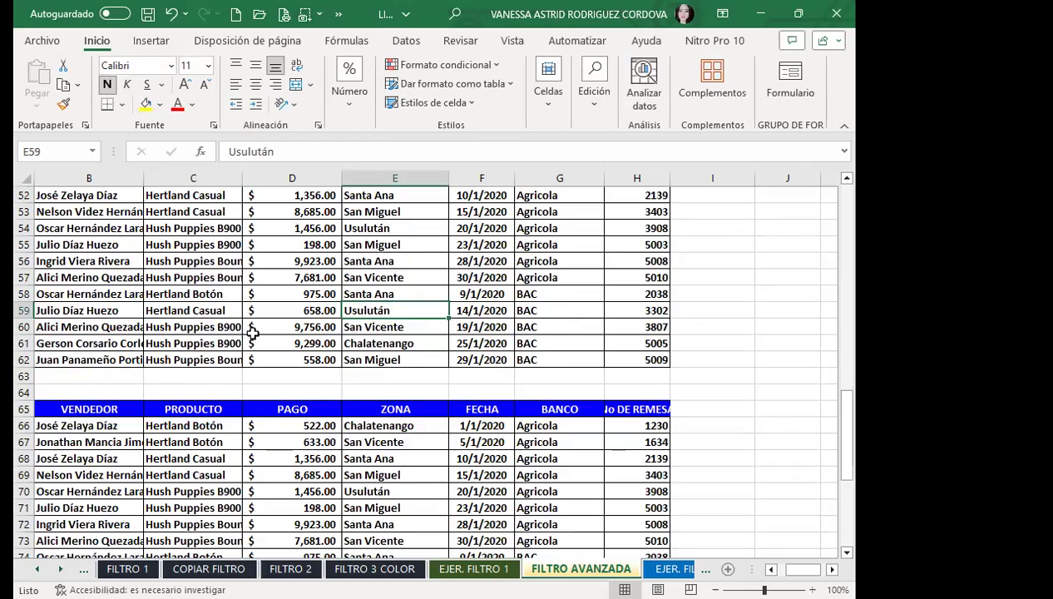
scroll(246, 329, up, 3)
scroll(256, 353, up, 6)
scroll(256, 353, up, 8)
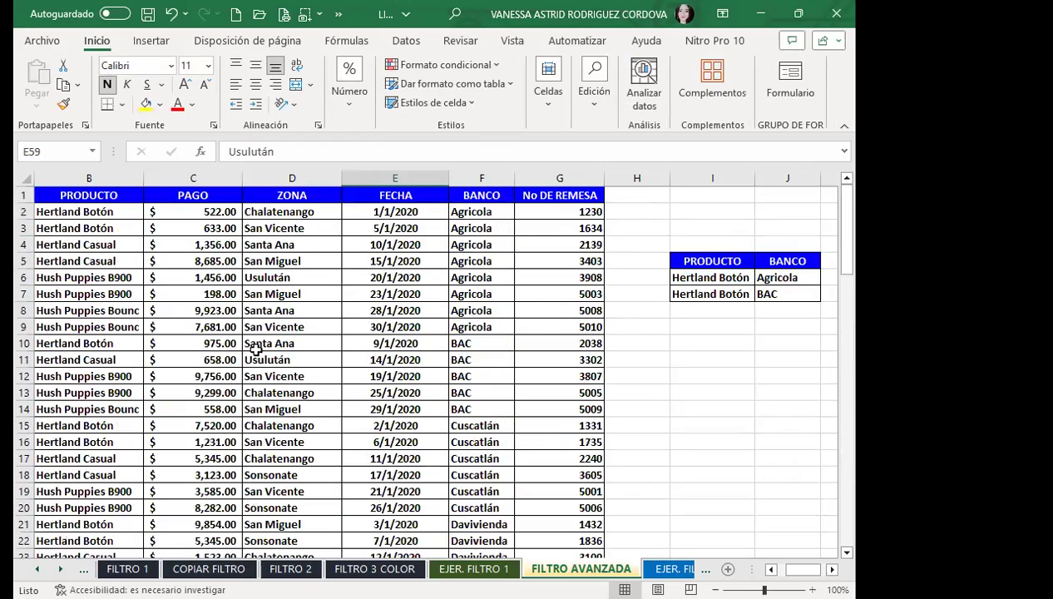
scroll(256, 353, down, 5)
scroll(257, 350, down, 5)
scroll(255, 349, down, 3)
click(255, 414)
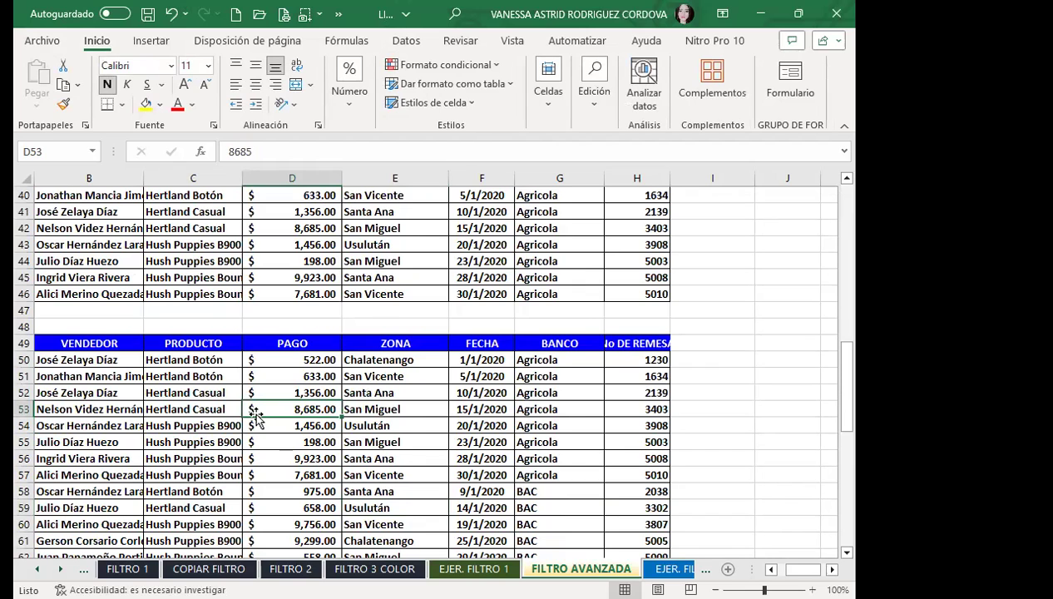
scroll(253, 414, down, 4)
scroll(252, 413, down, 3)
click(219, 406)
click(154, 375)
click(322, 409)
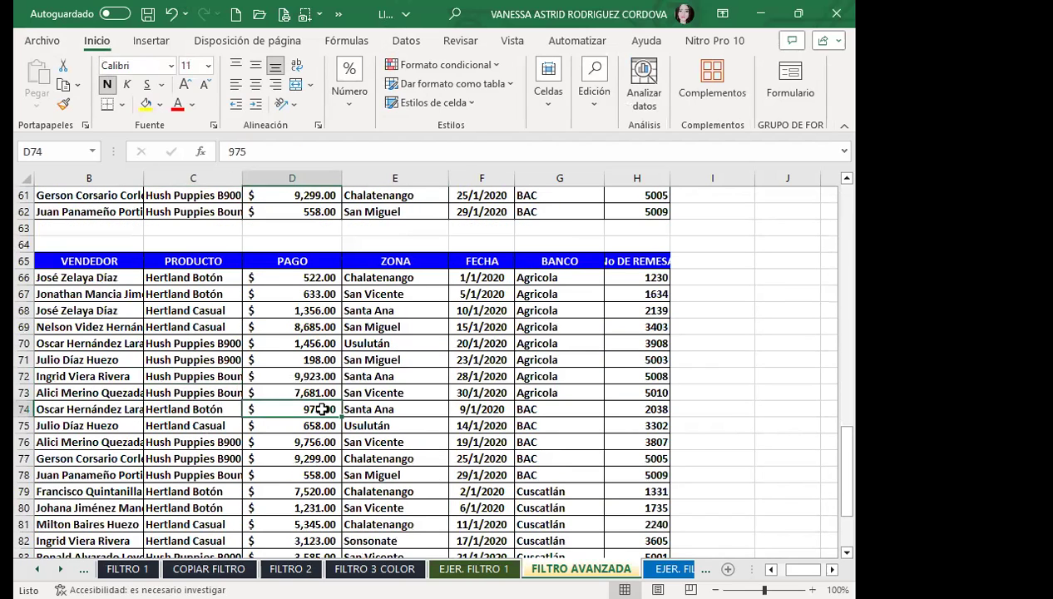
scroll(316, 408, down, 5)
click(248, 404)
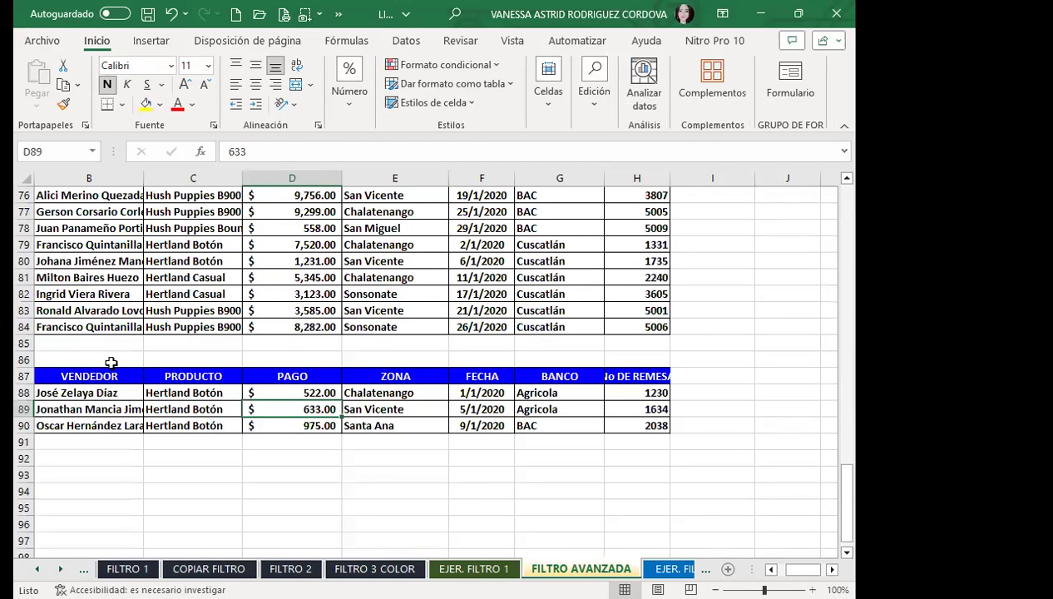
click(192, 288)
click(228, 413)
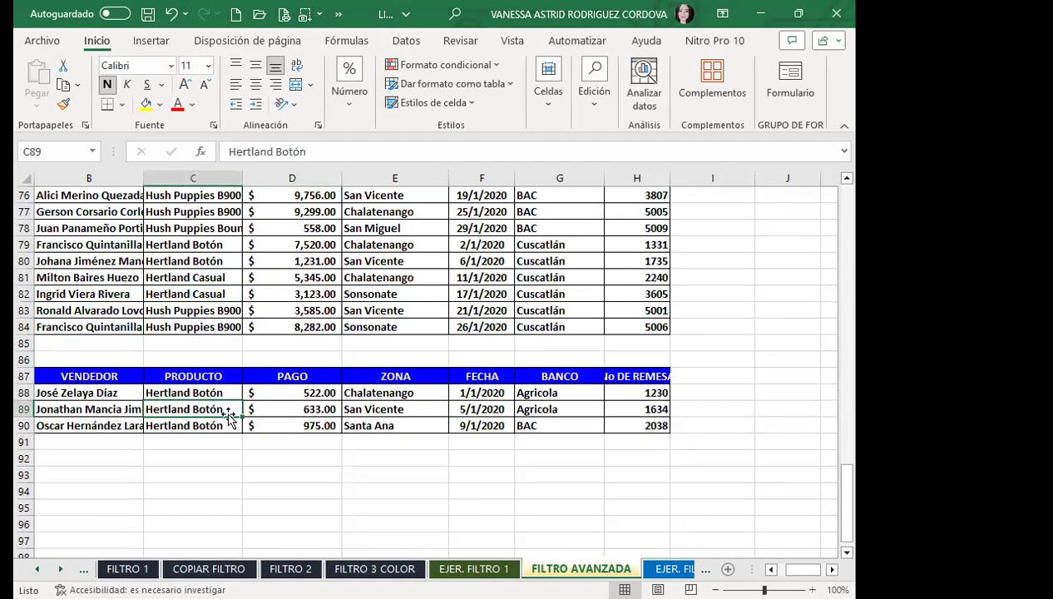
Step: Widen column H to fit the No DE REMESA heading and review the results and source table
drag(670, 177, 694, 177)
click(398, 378)
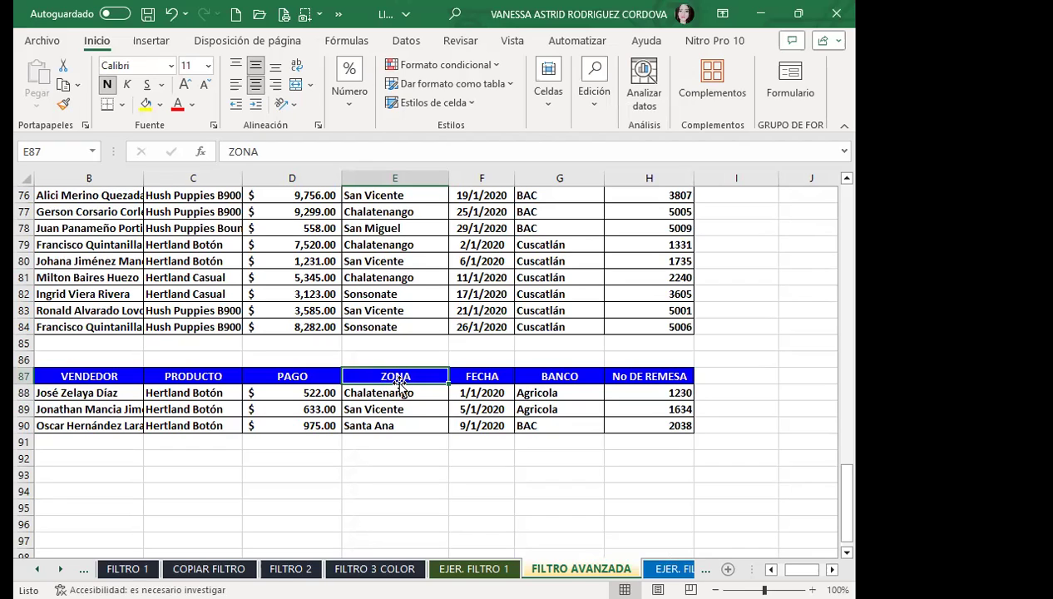
scroll(395, 305, up, 6)
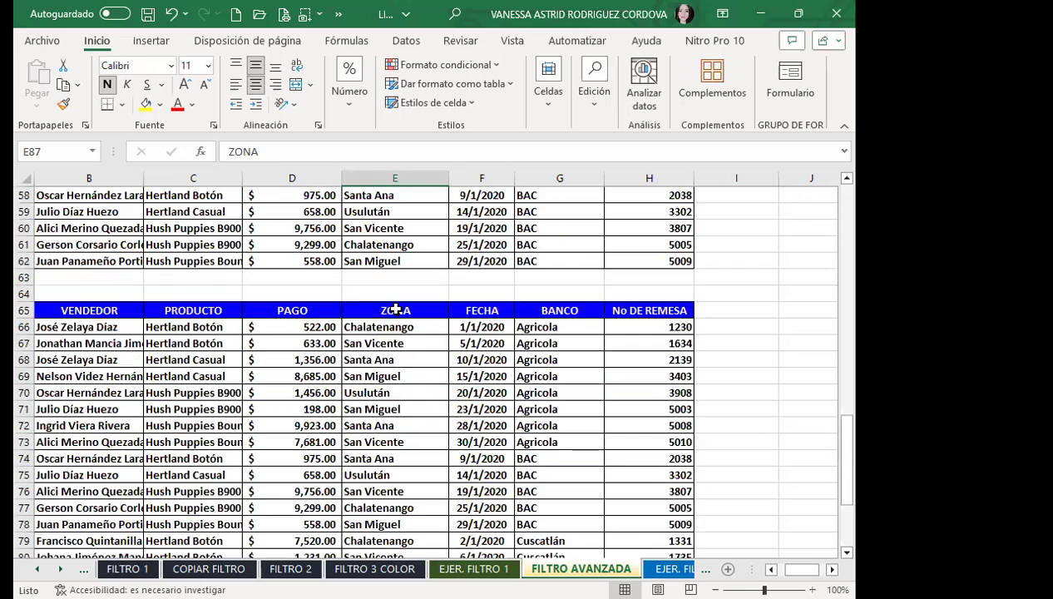
scroll(446, 241, up, 12)
scroll(685, 215, up, 4)
click(686, 215)
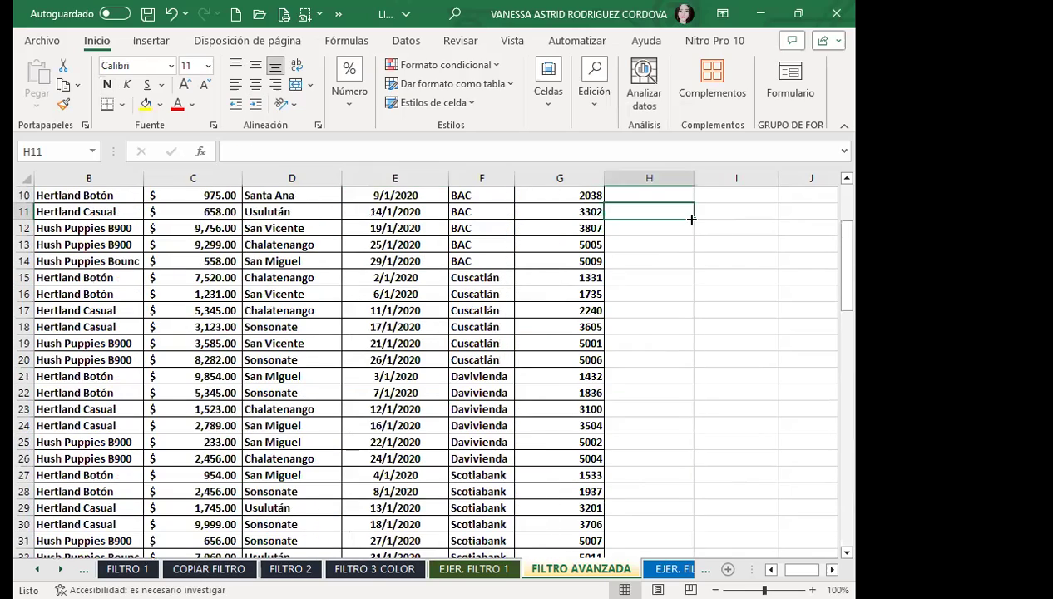
scroll(441, 403, down, 6)
scroll(438, 411, down, 3)
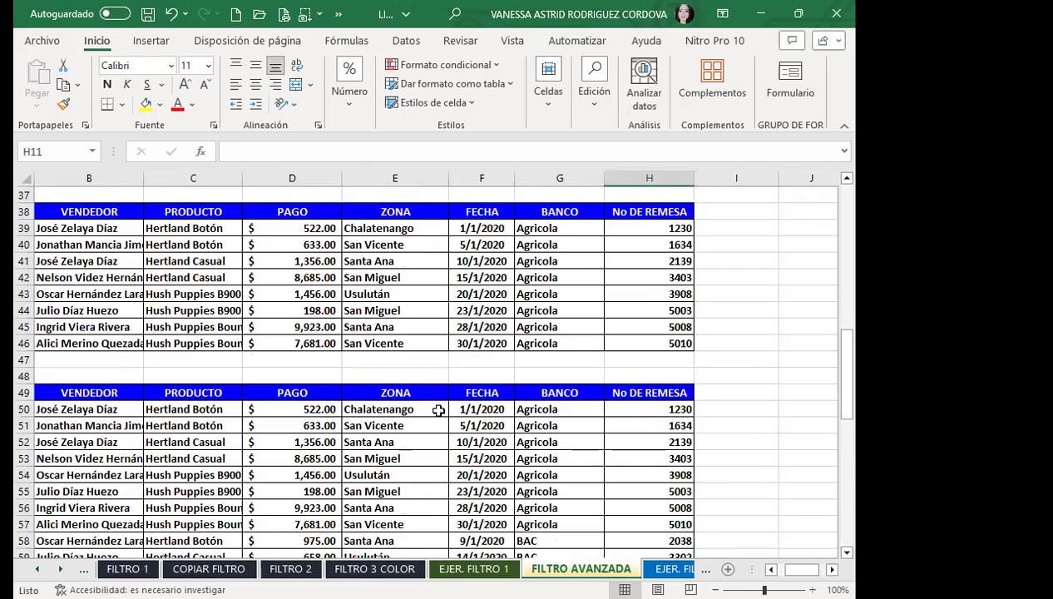
scroll(438, 403, up, 8)
scroll(438, 402, up, 4)
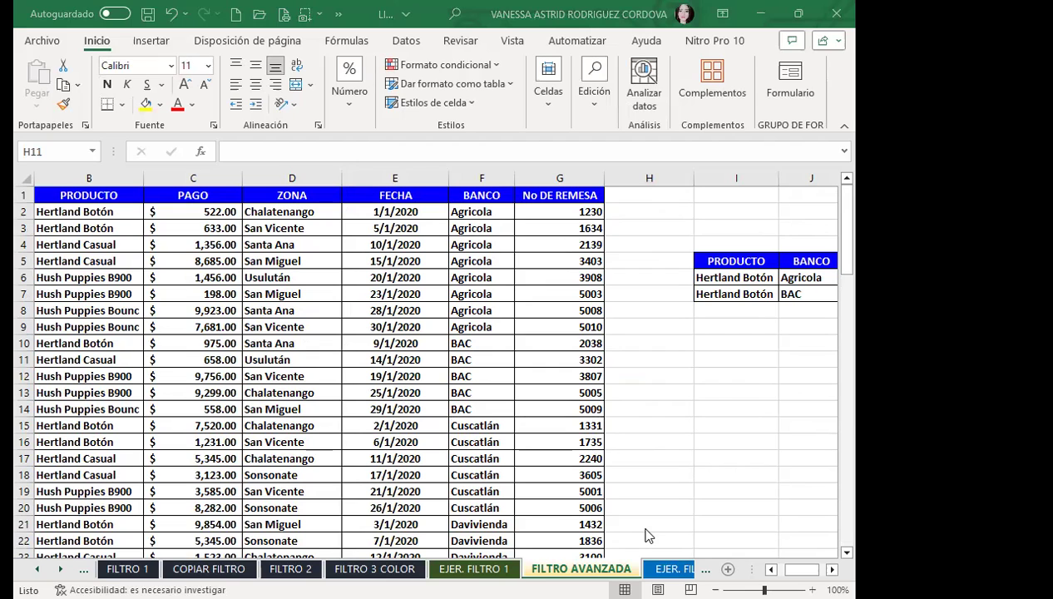
Step: Inspect the BANCO Agricola criterion on EJER. FILTRO AVANZADA, then return to FILTRO AVANZADA
click(662, 569)
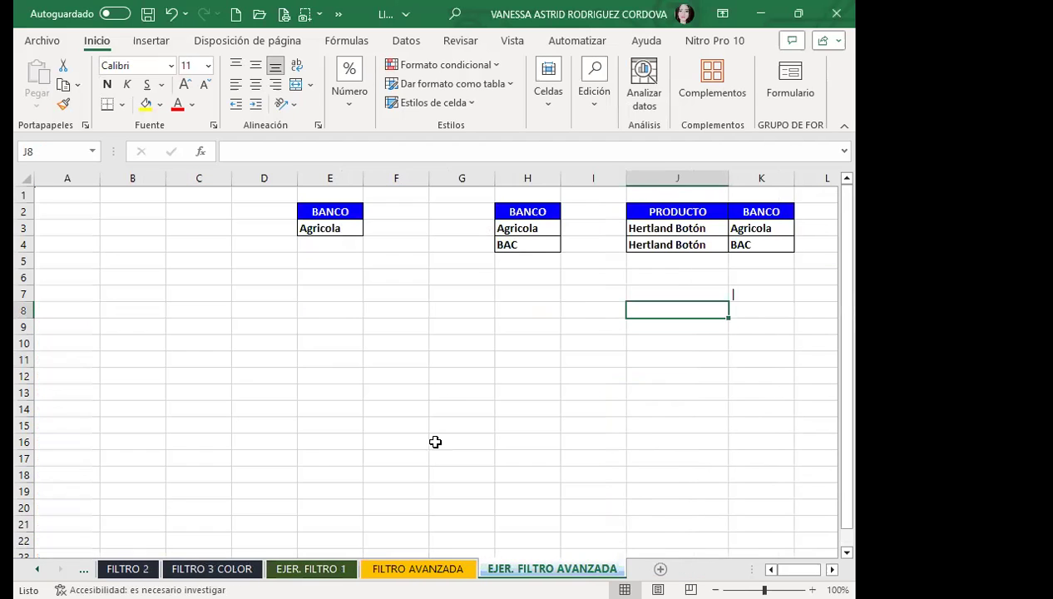
click(460, 409)
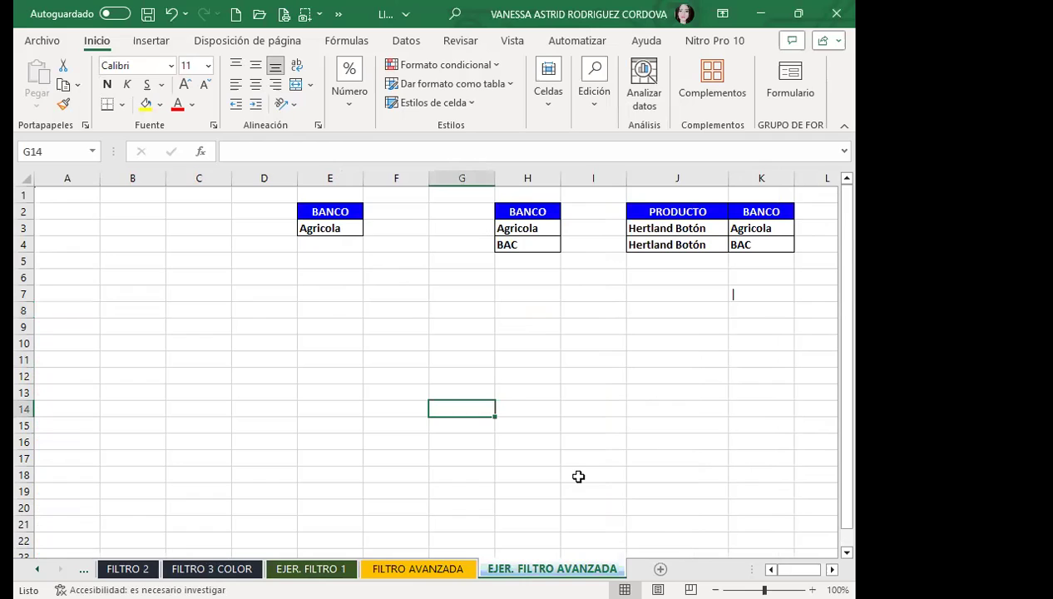
click(328, 227)
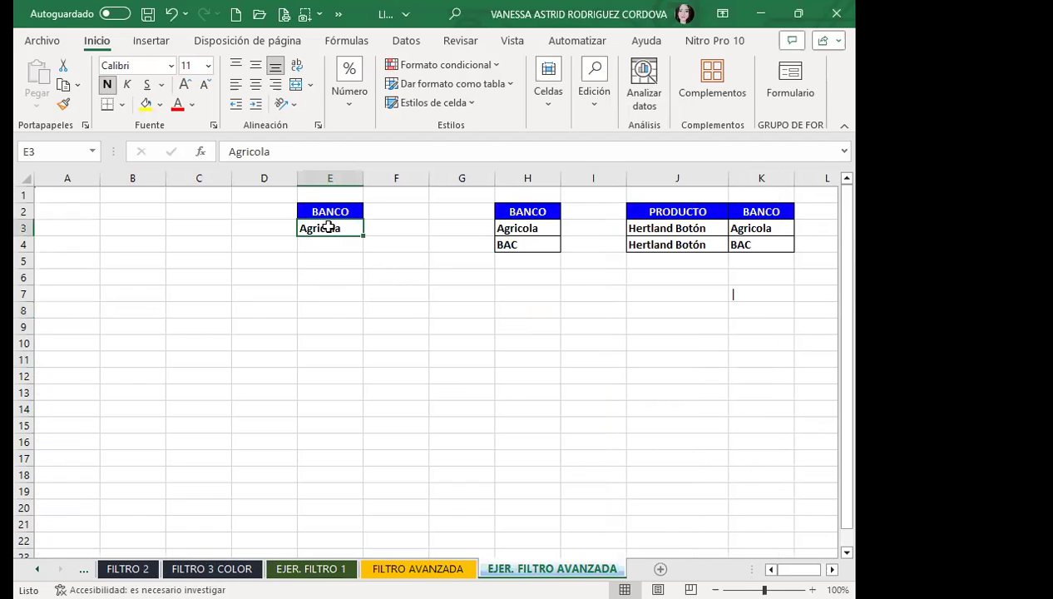
click(158, 293)
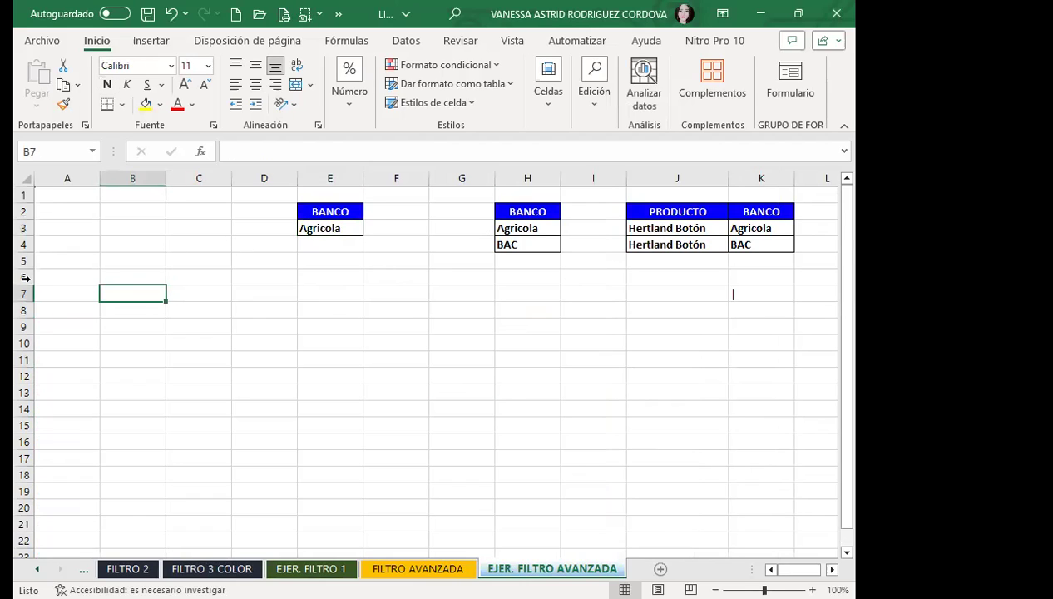
click(83, 291)
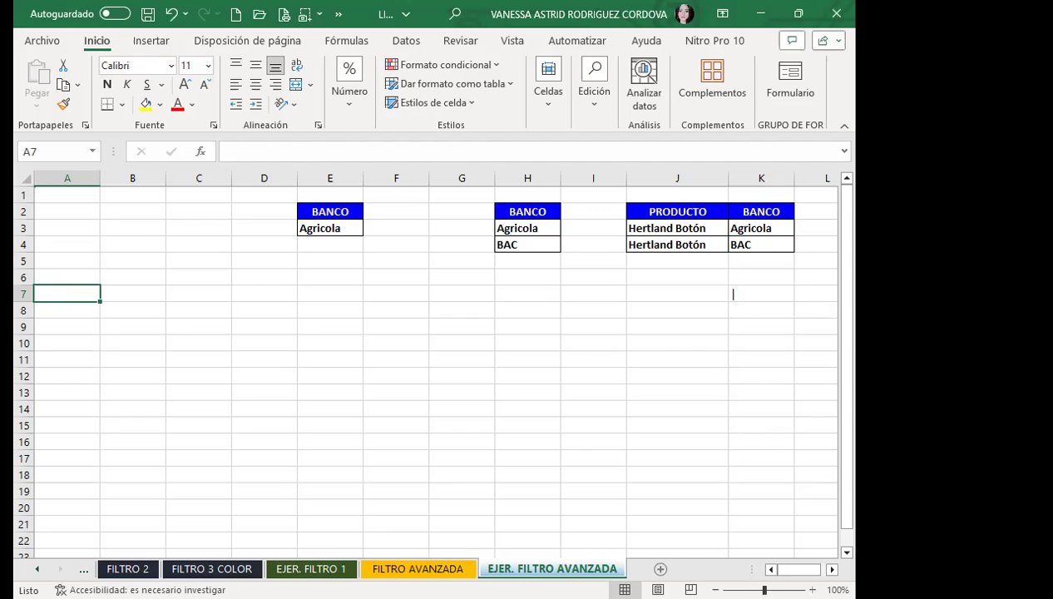
click(424, 569)
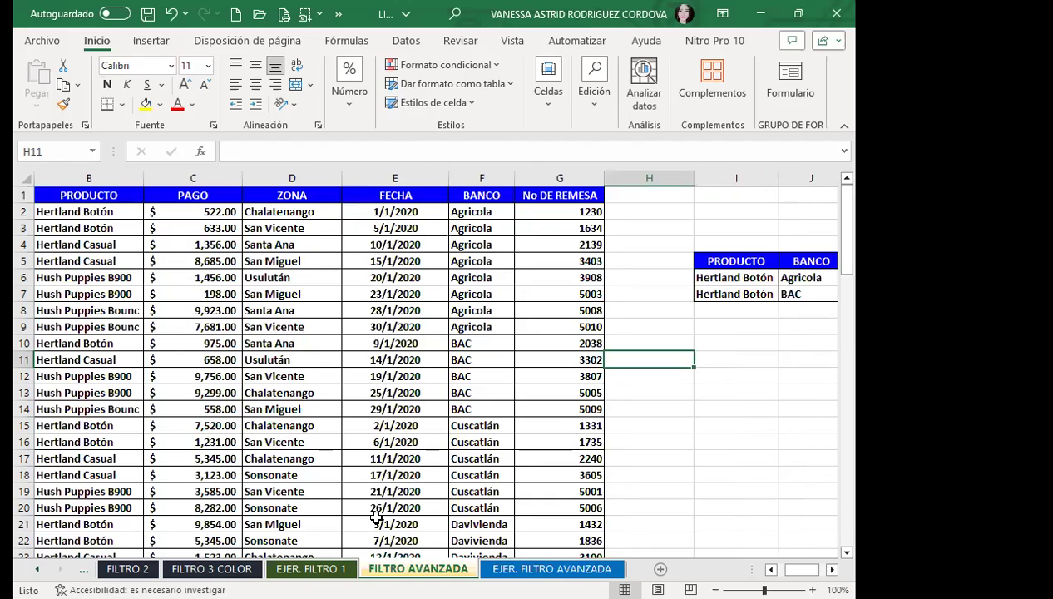
click(397, 342)
click(395, 294)
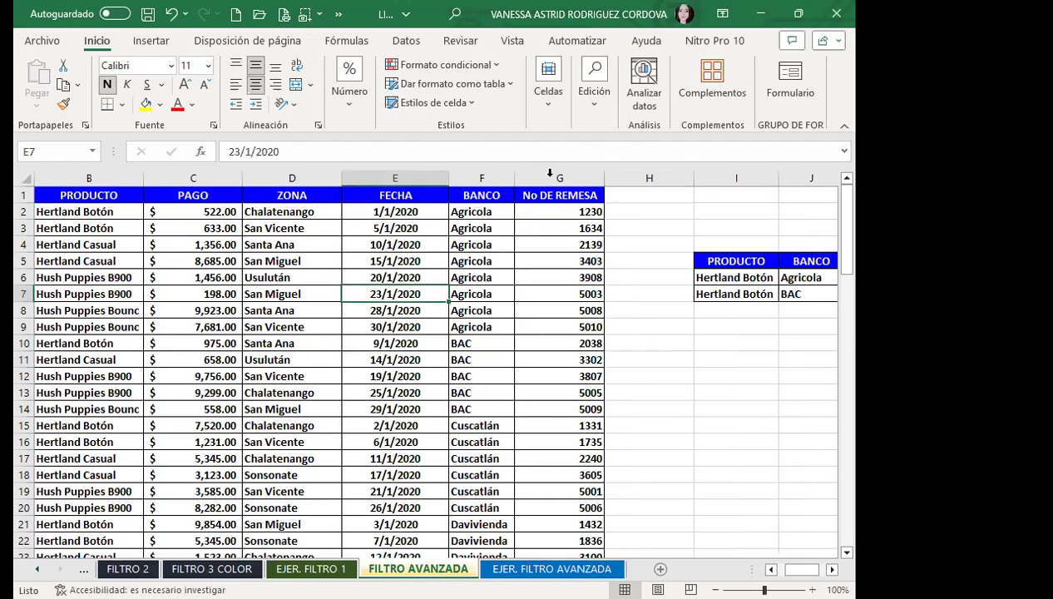
click(537, 326)
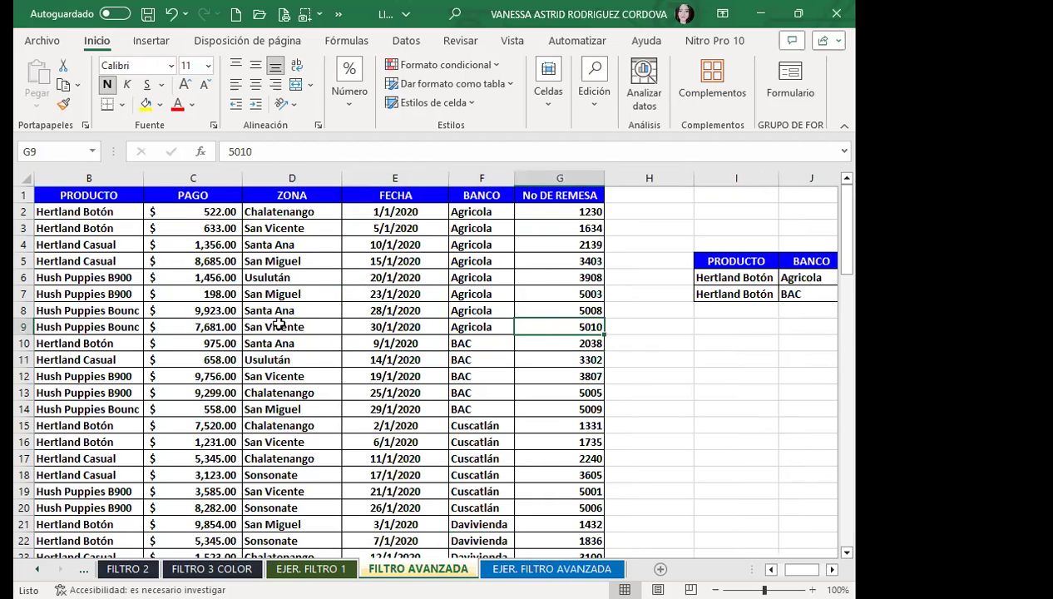
click(330, 299)
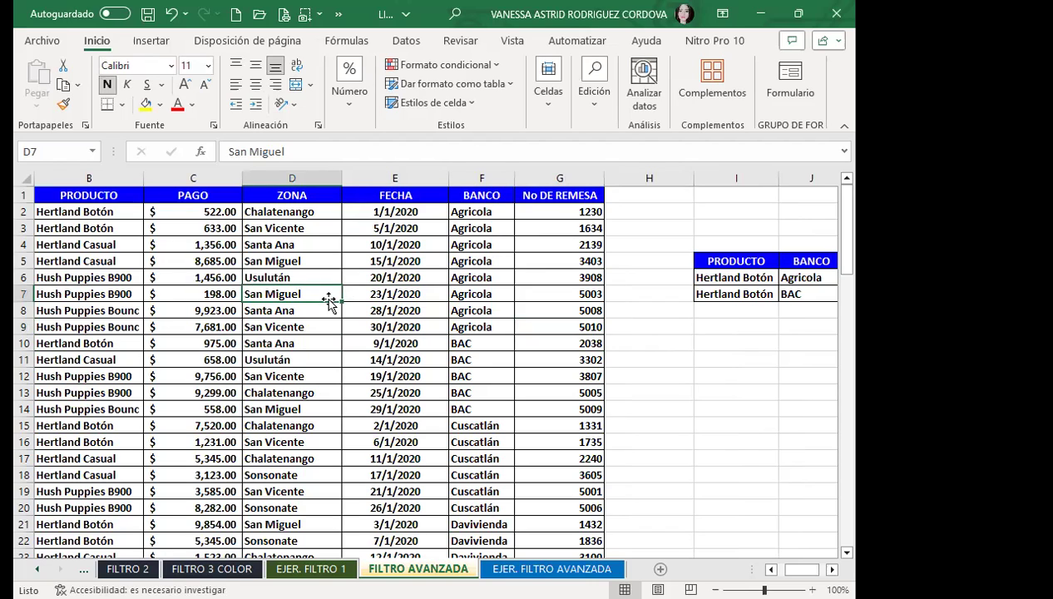
click(721, 246)
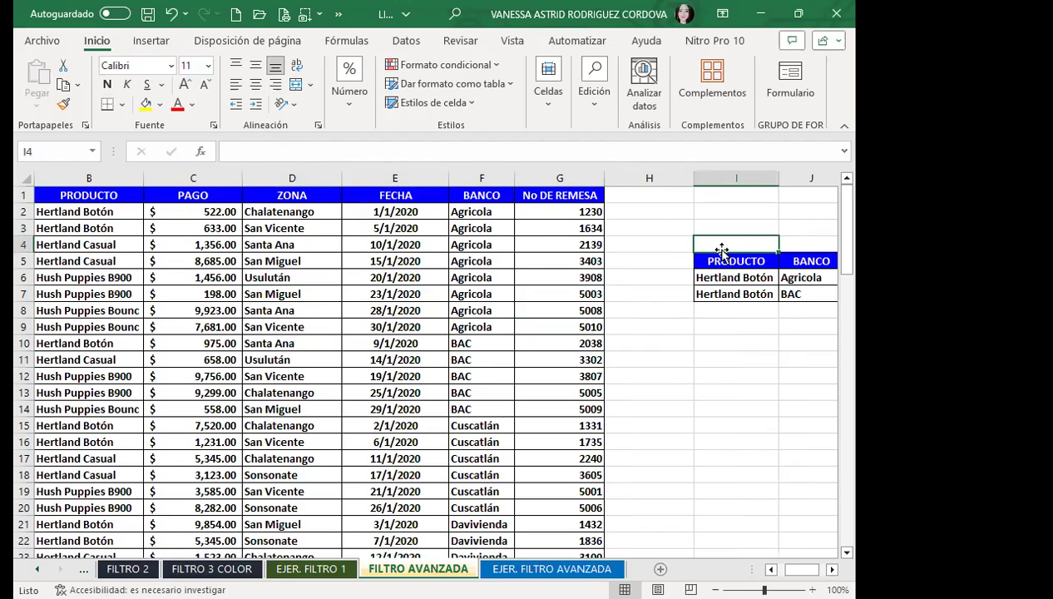
click(268, 353)
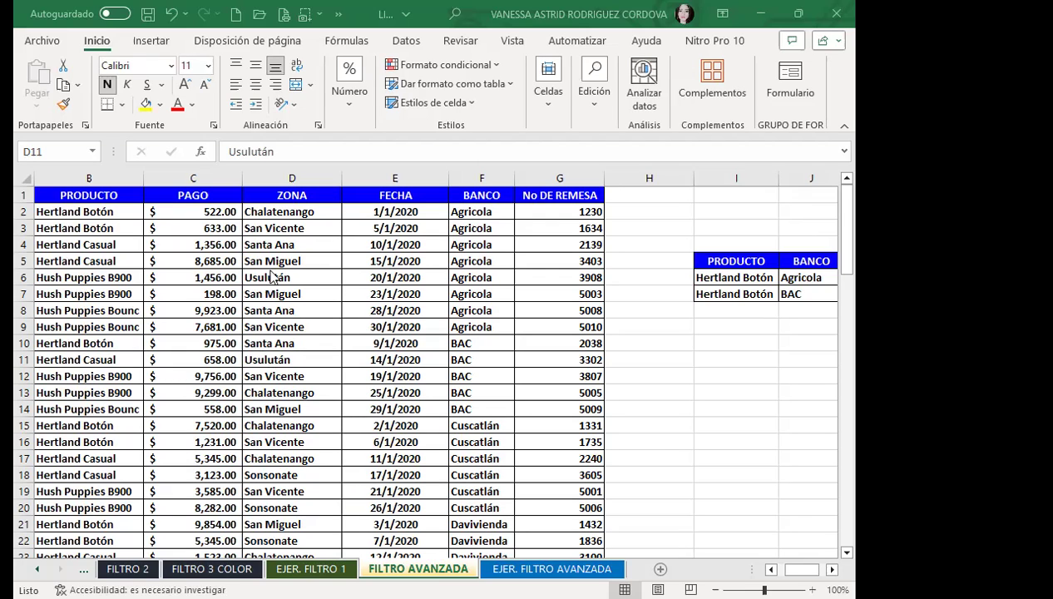
Step: Check the Agricola records in rows 6–10 and glance at the EJER. FILTRO AVANZADA sheet
click(490, 332)
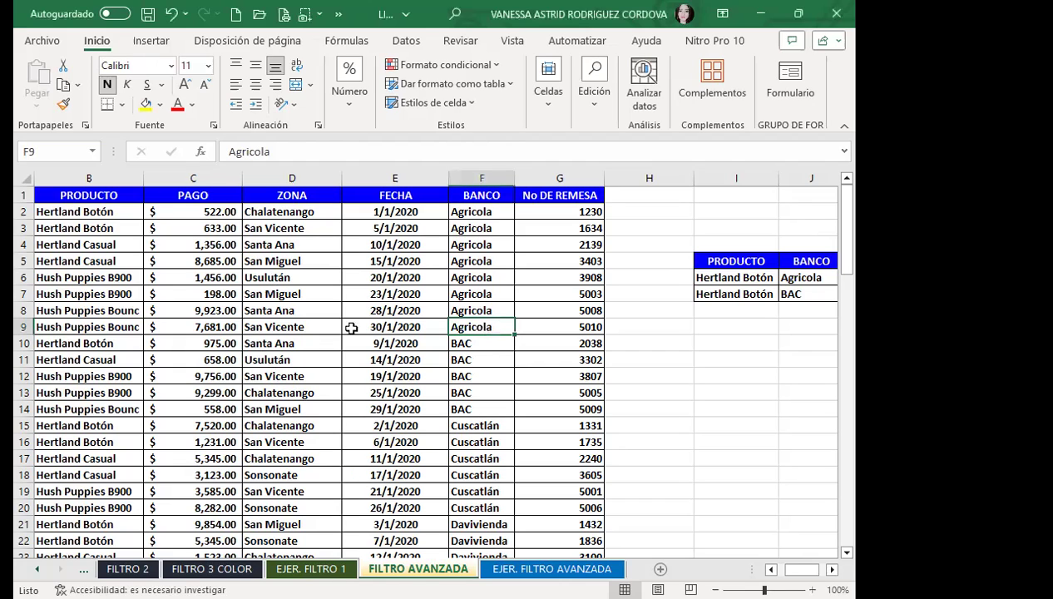
click(414, 336)
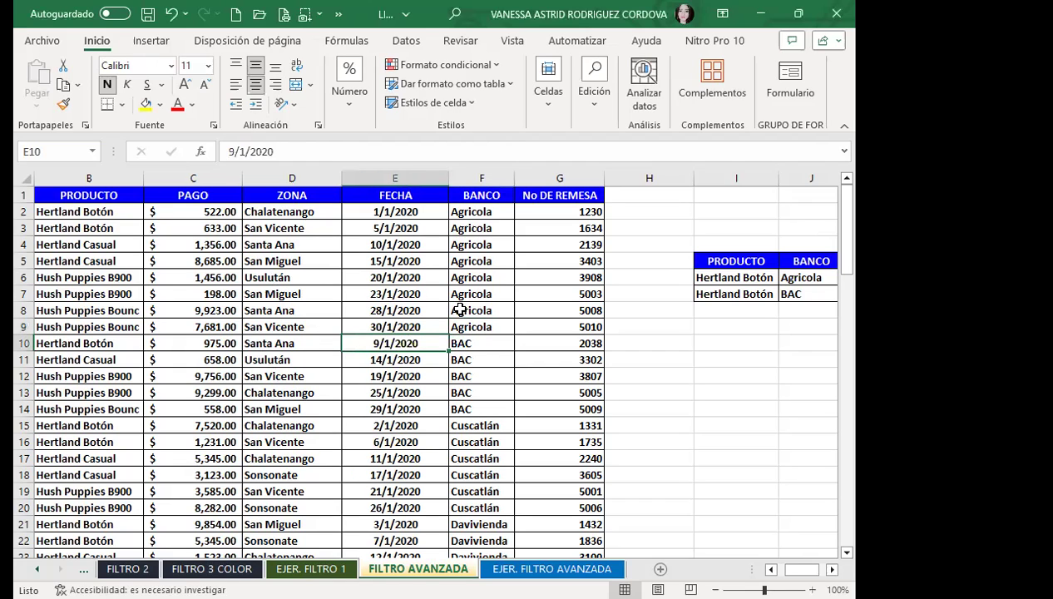
click(460, 308)
click(410, 325)
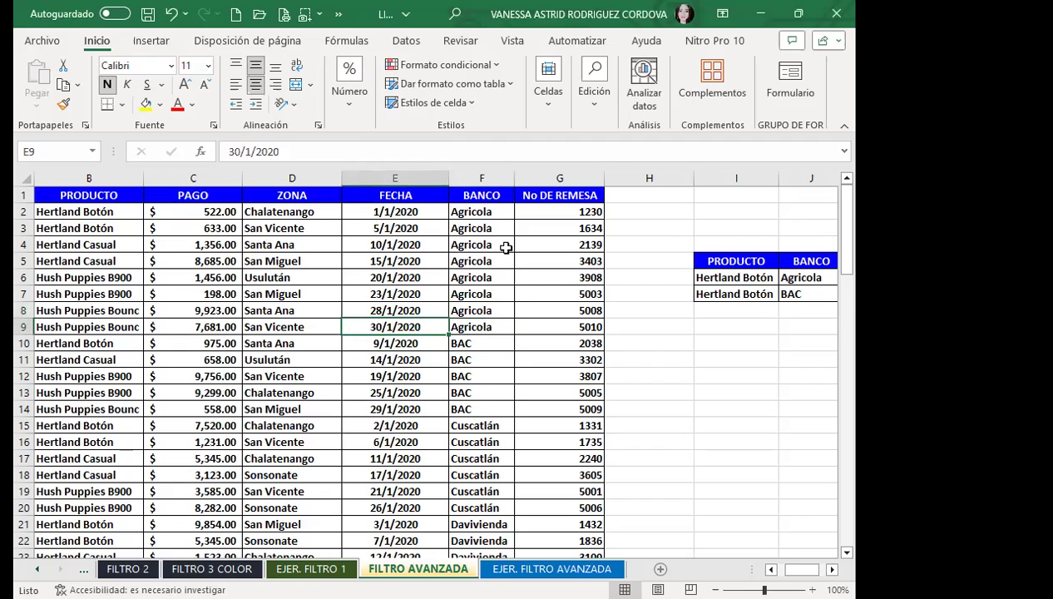
click(509, 280)
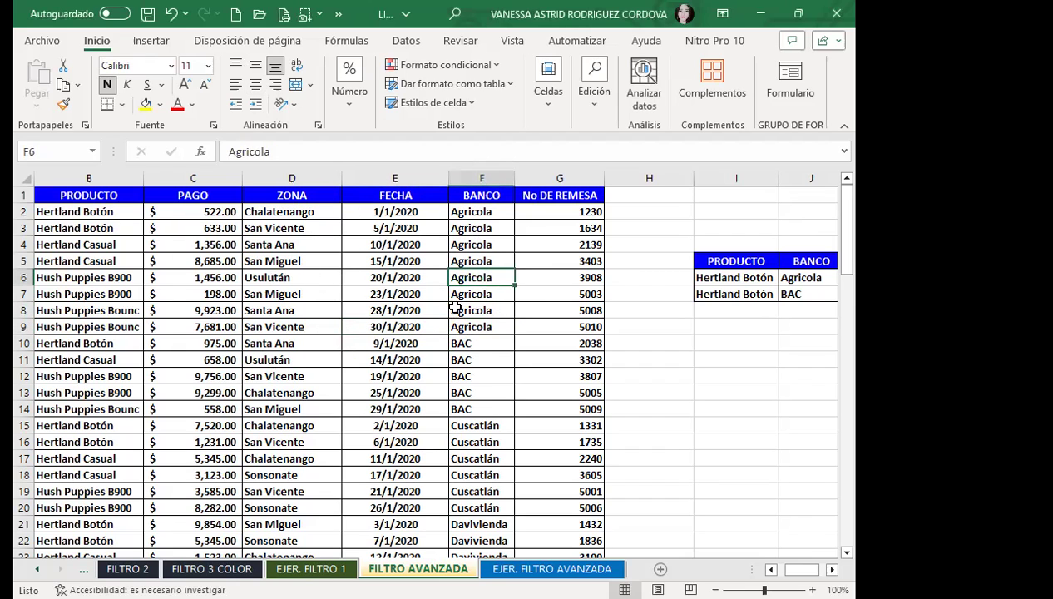
click(551, 569)
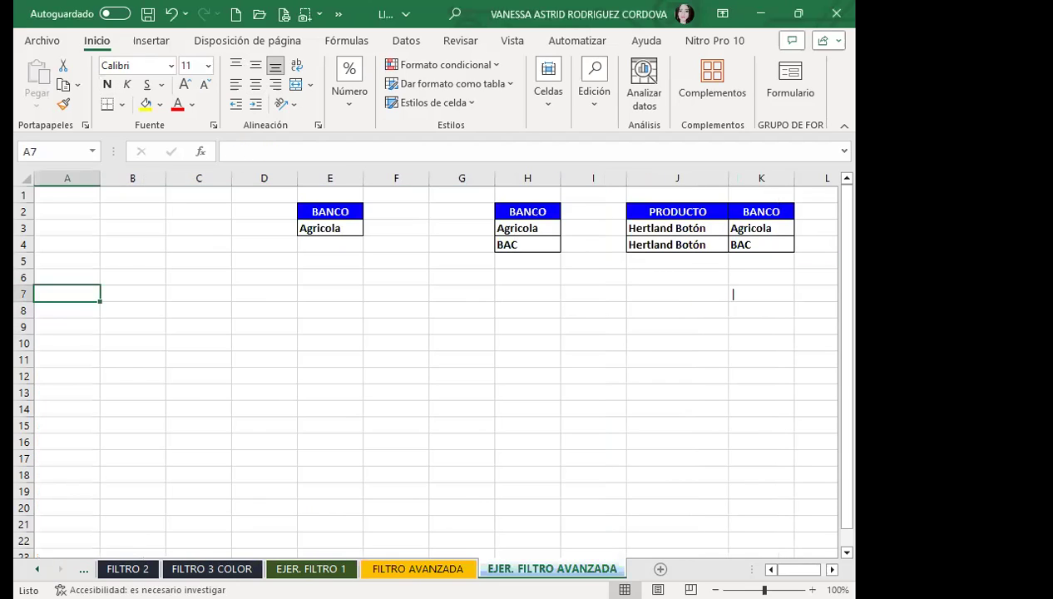
click(416, 569)
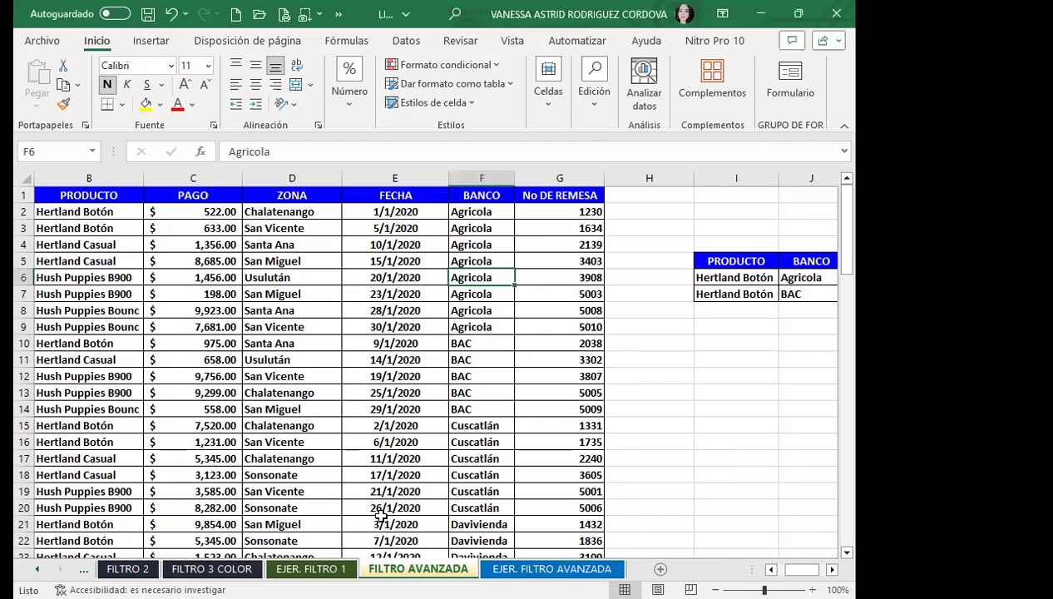
Step: Select a cell inside the FILTRO AVANZADA sales table, ready for filtering
click(376, 310)
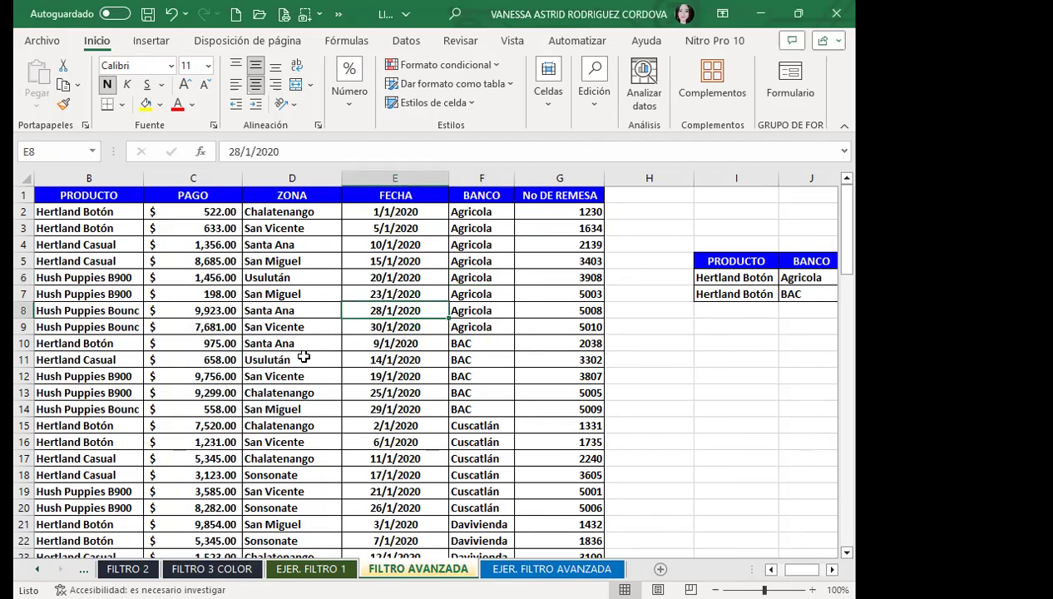
mouse_move(93, 196)
mouse_down()
mouse_move(507, 346)
mouse_move(509, 406)
mouse_up()
click(393, 359)
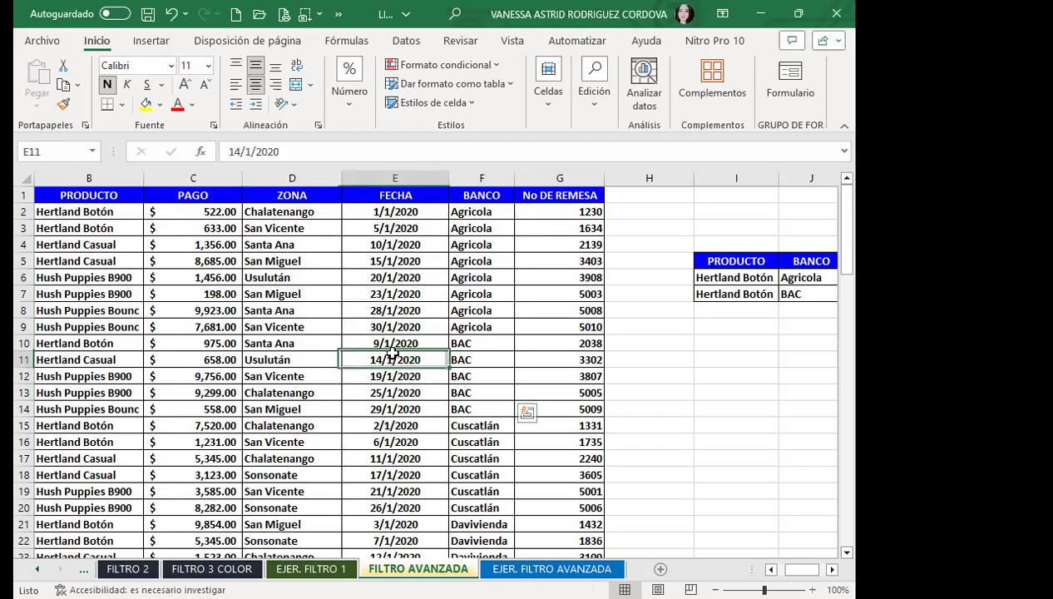
click(405, 42)
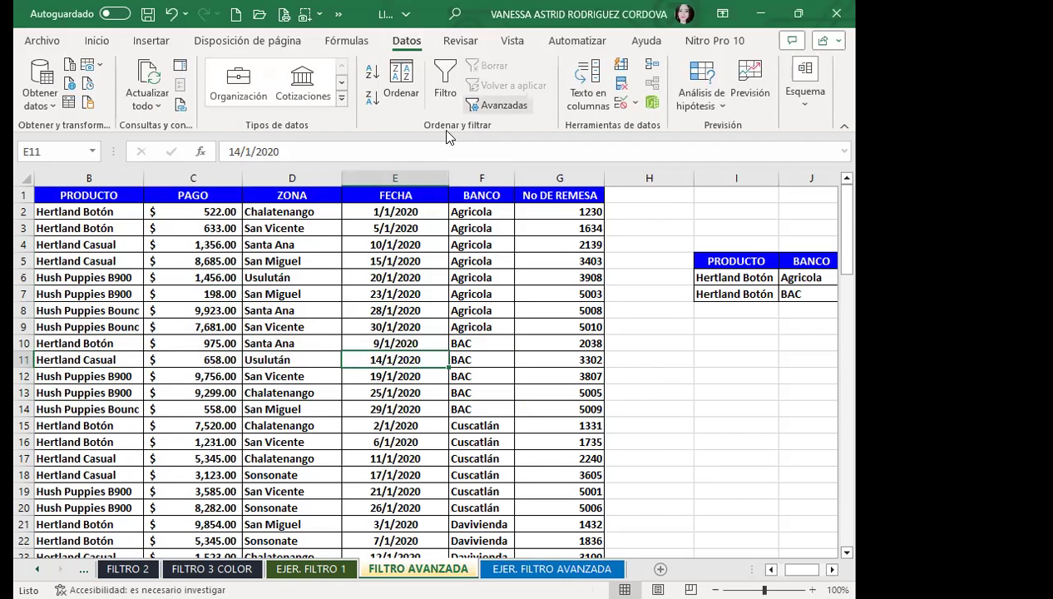
Step: Open Advanced Filter and set the criteria to the BANCO list in H2:H4 on EJER. FILTRO AVANZADA
click(496, 106)
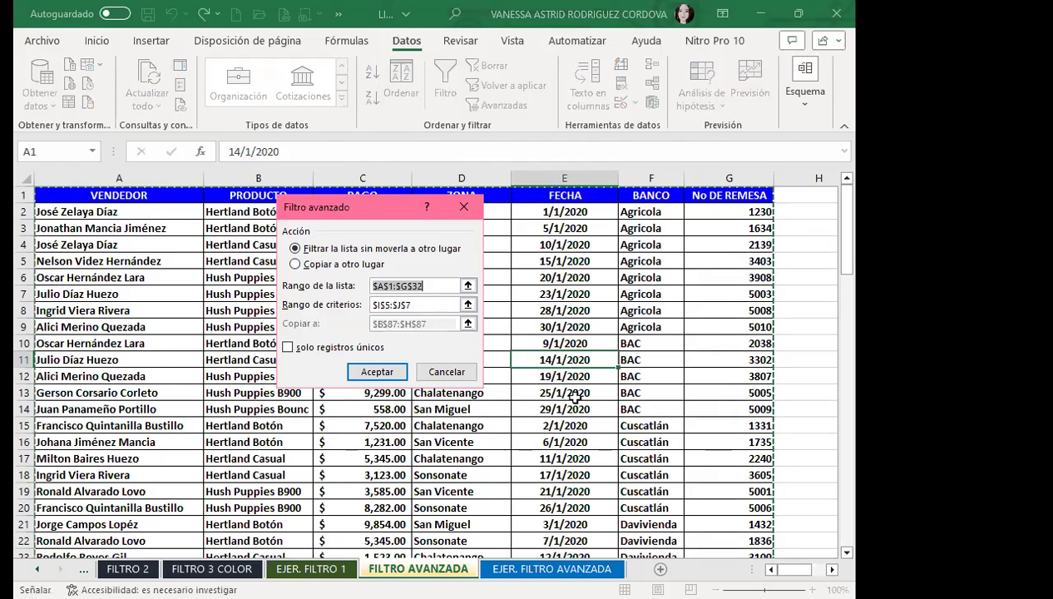
click(382, 305)
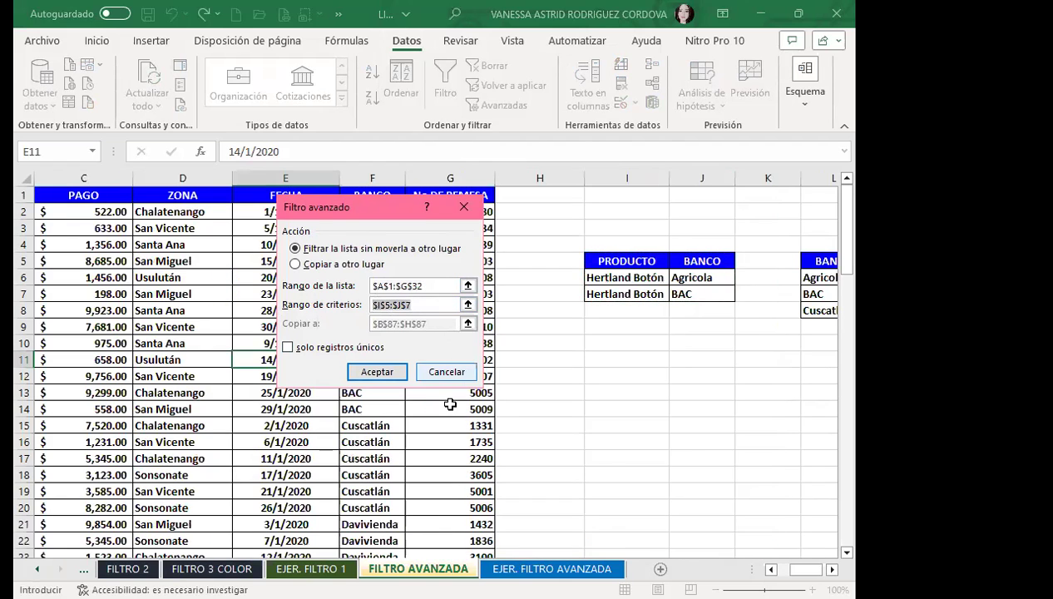
click(532, 569)
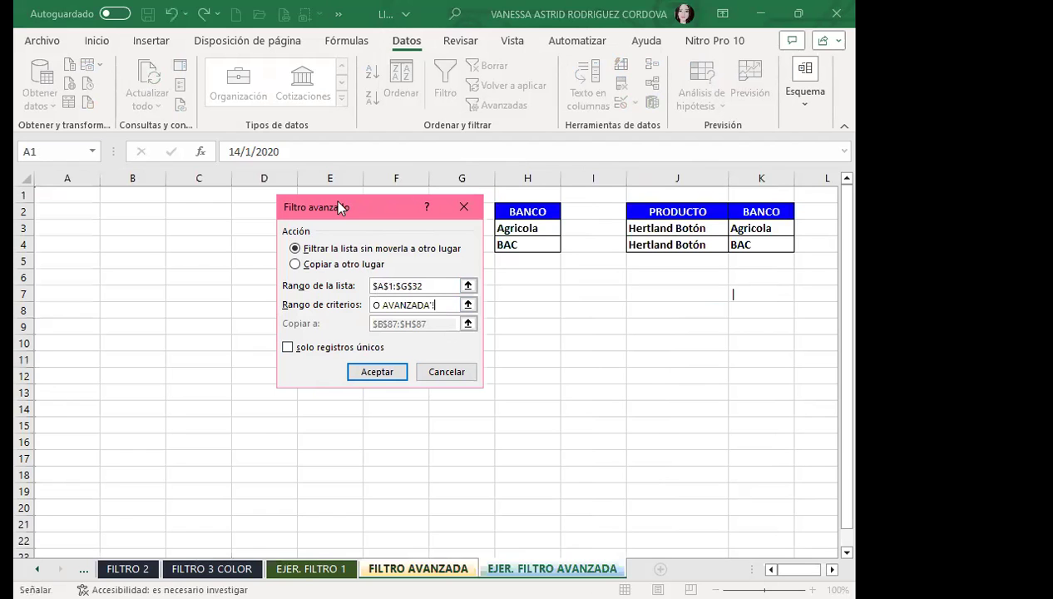
drag(337, 207, 280, 201)
drag(512, 210, 527, 245)
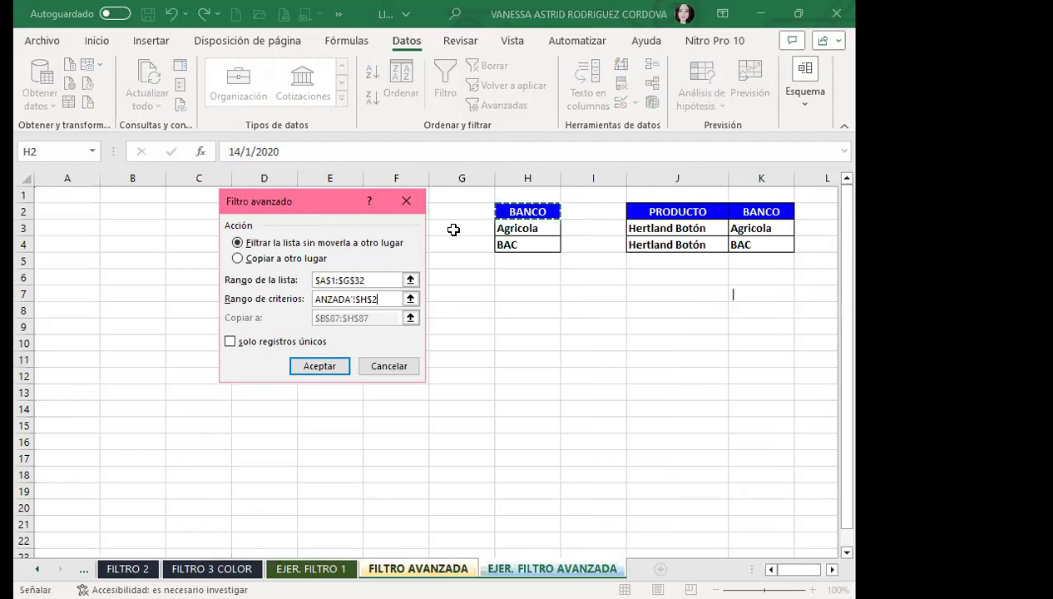
Step: Try copying results to EJER. FILTRO AVANZADA cell A6 and dismiss the active-sheet error
click(238, 258)
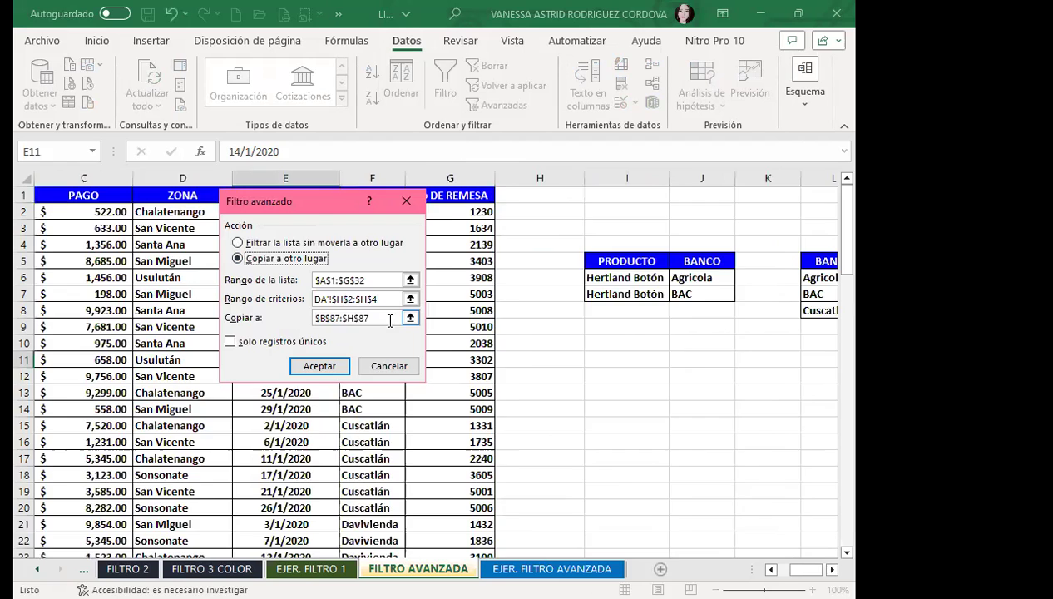
click(389, 322)
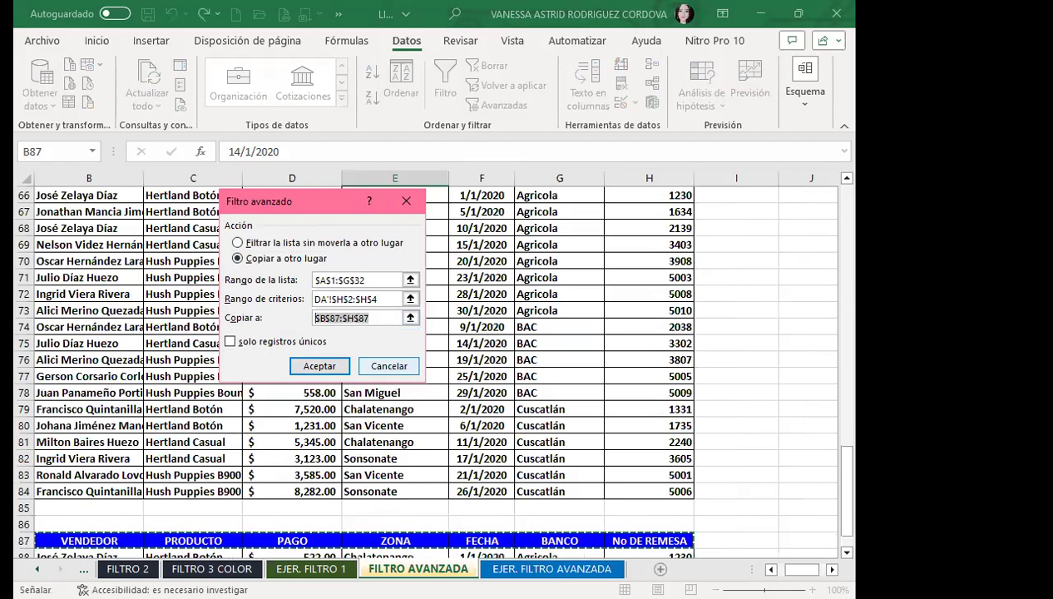
click(551, 569)
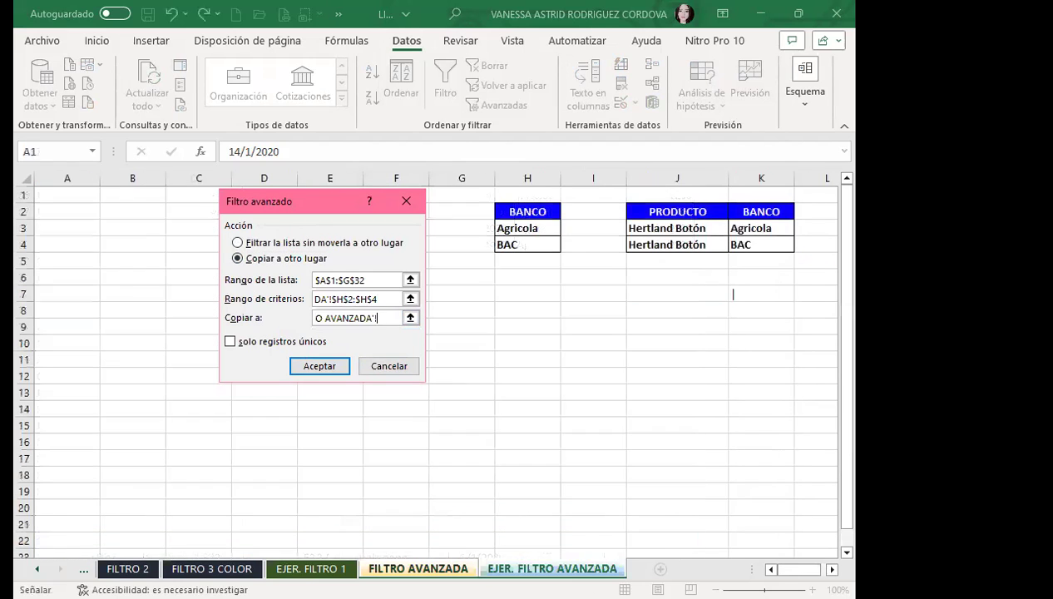
click(55, 278)
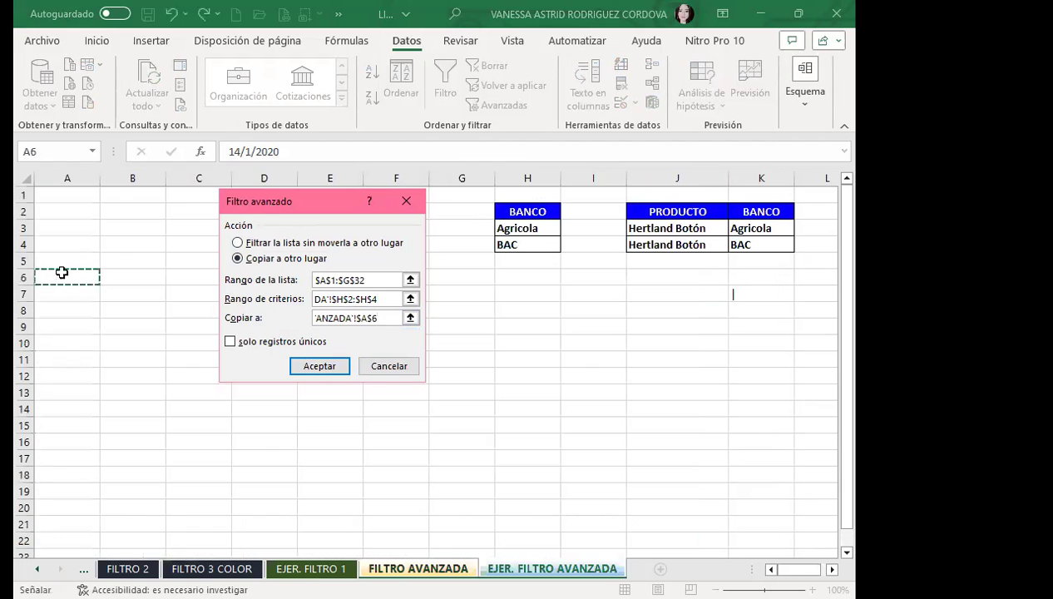
click(315, 369)
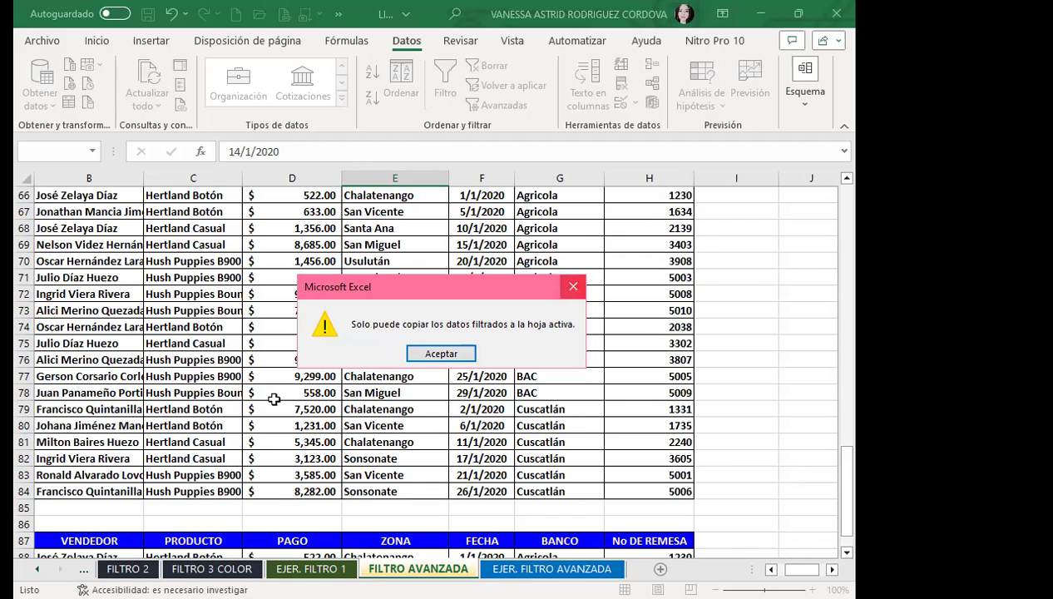
key(Return)
click(418, 308)
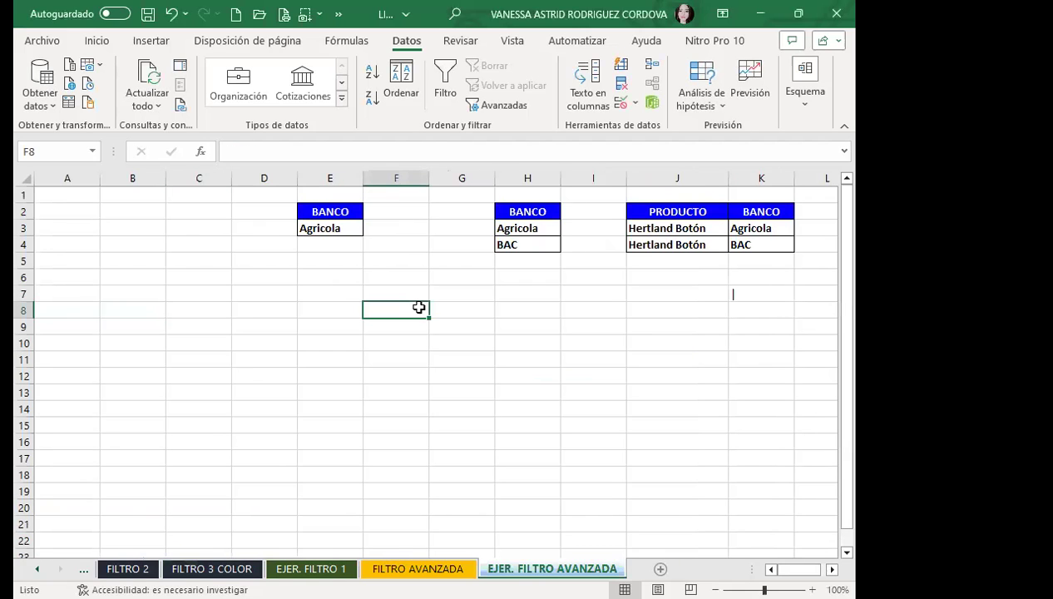
Step: From cell A5 on the EJER sheet, open Advanced Filter with list range FILTRO AVANZADA!A1:G32
click(204, 274)
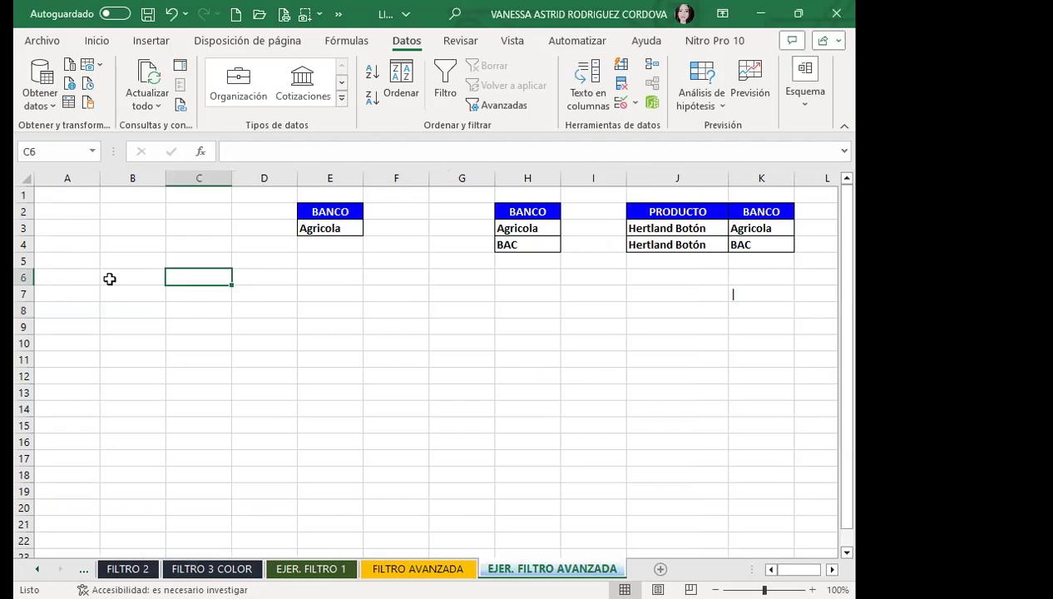
click(45, 263)
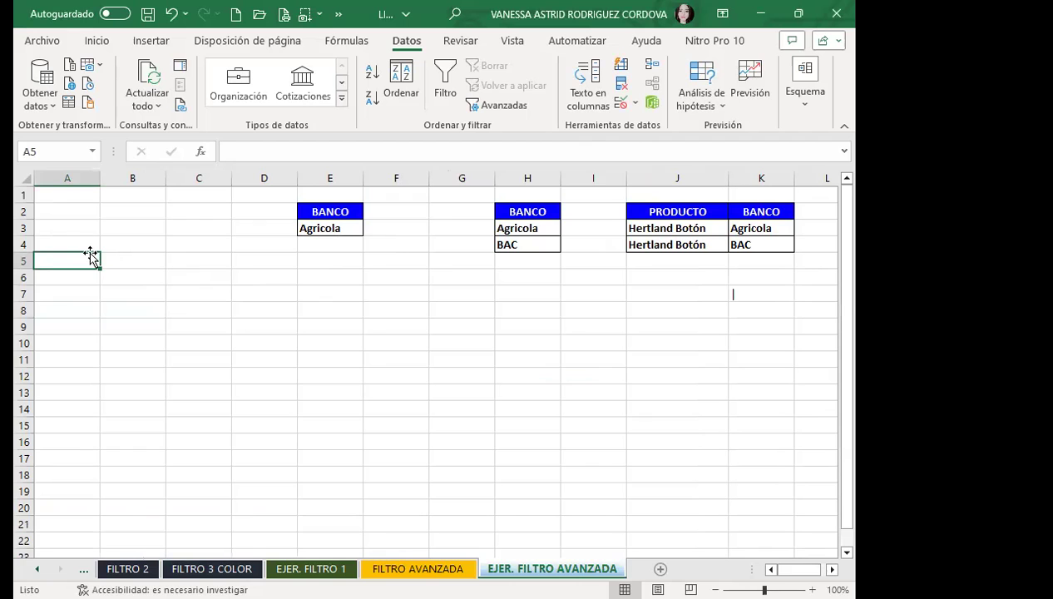
click(497, 105)
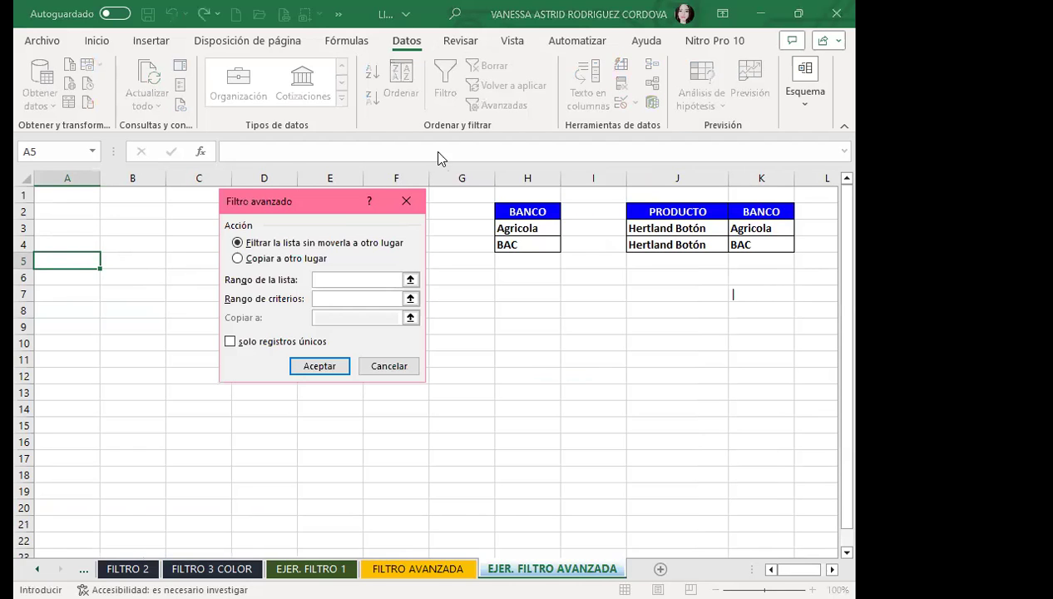
click(405, 569)
scroll(89, 253, down, 5)
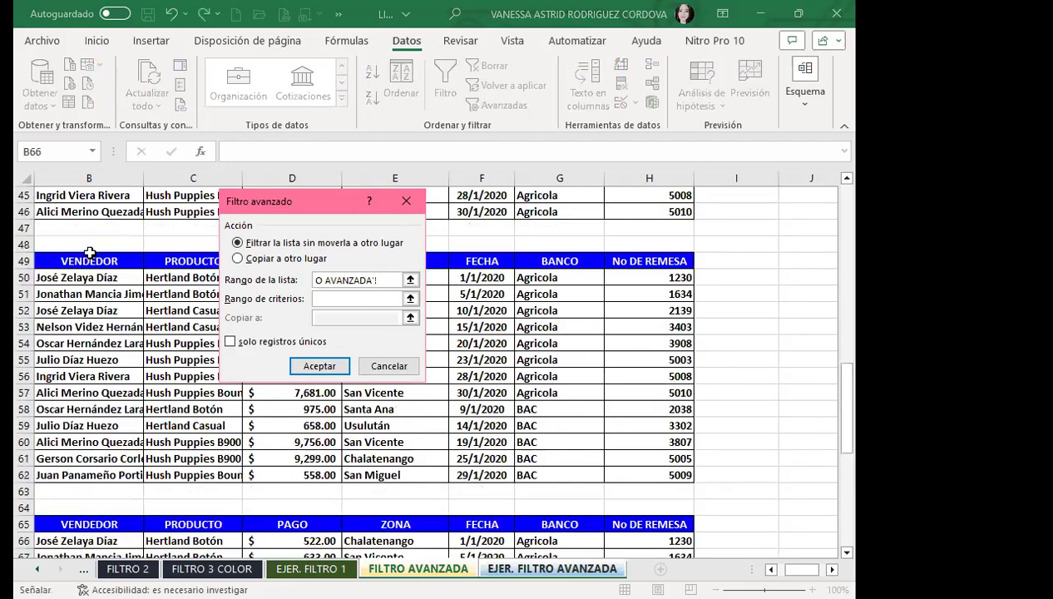
scroll(89, 253, up, 7)
scroll(89, 253, up, 8)
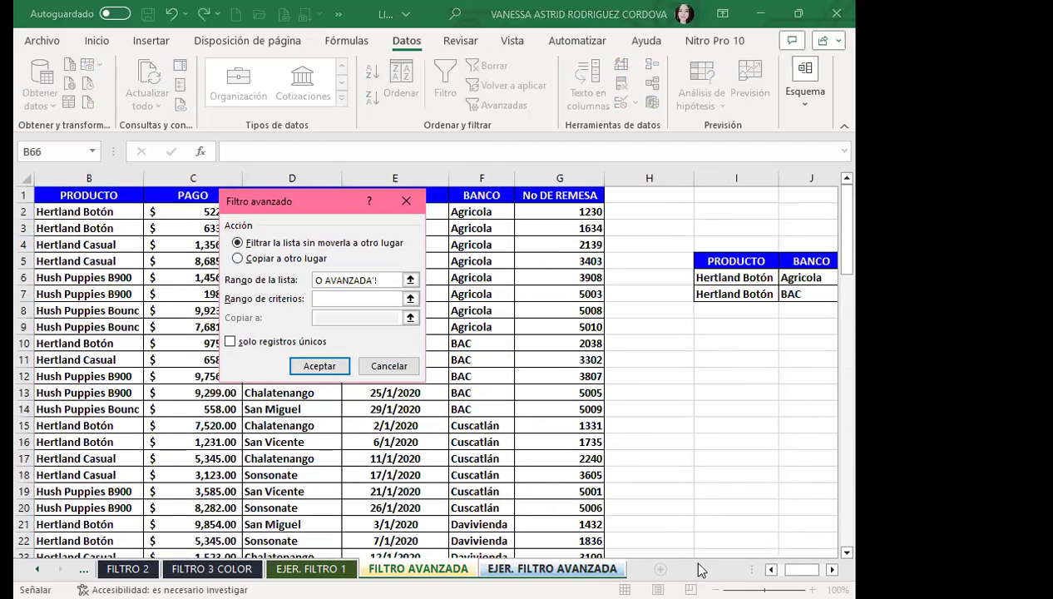
click(771, 569)
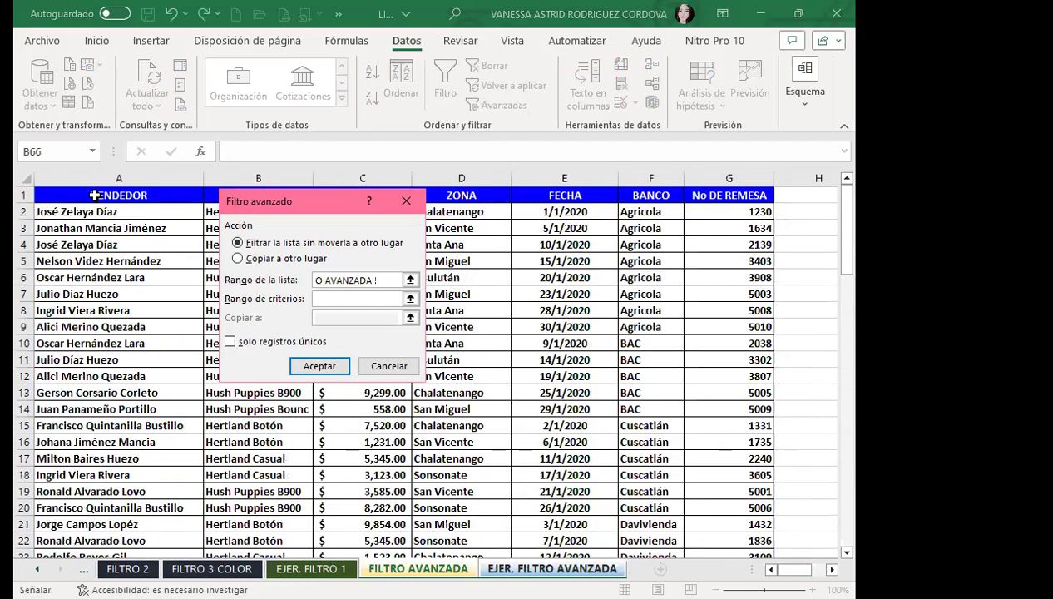
mouse_move(95, 195)
mouse_down()
mouse_move(771, 532)
mouse_move(713, 526)
mouse_up()
Step: Set criteria E2:E3 (BANCO Agricola) and copy the eight Agricola records to A5
key(ctrl+Page_Down)
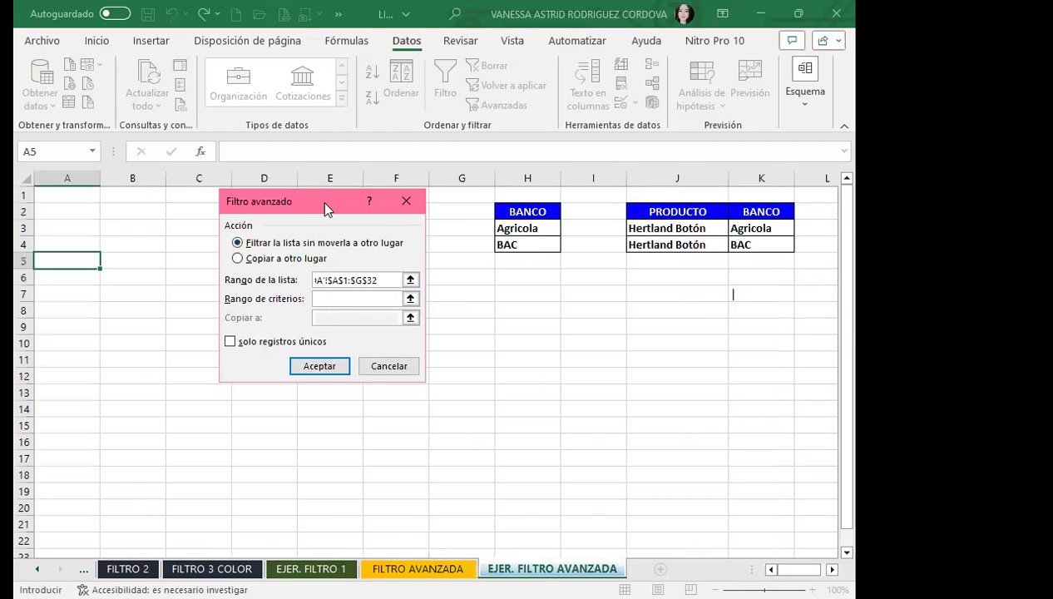
drag(322, 201, 552, 178)
click(315, 209)
drag(315, 209, 315, 229)
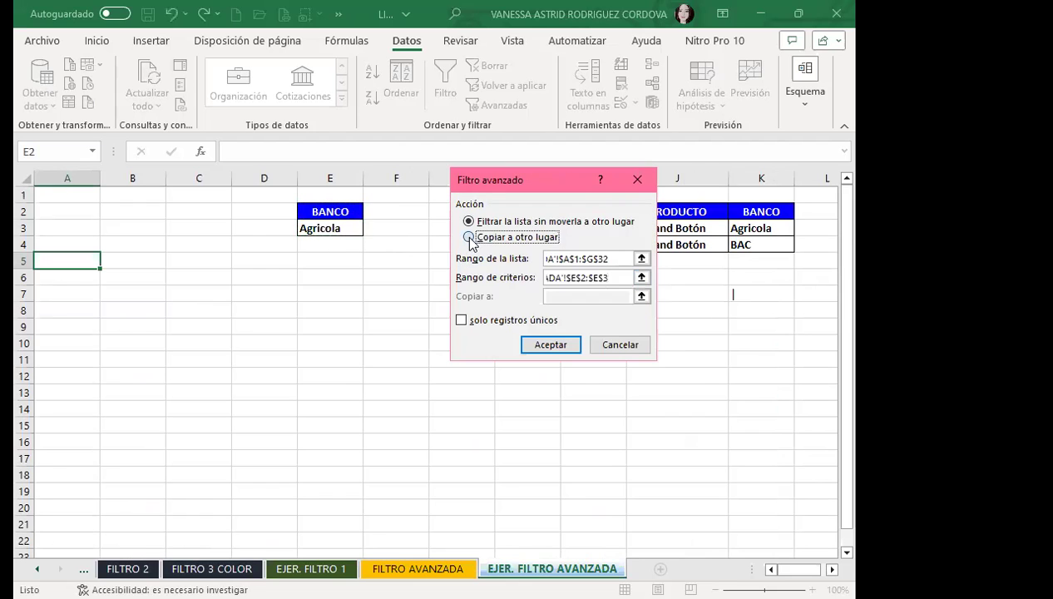
click(468, 237)
click(580, 292)
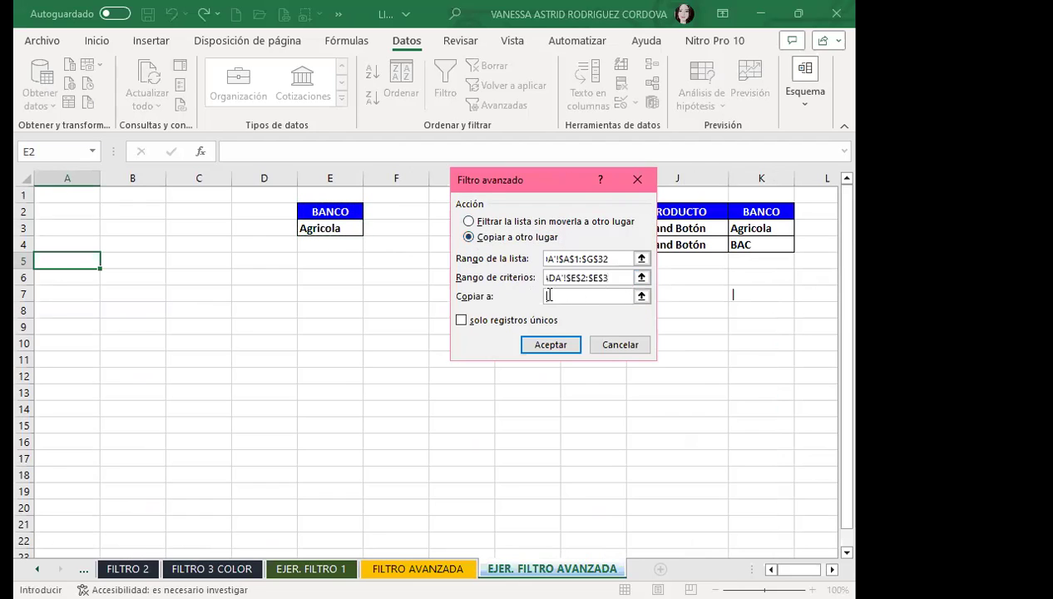
click(59, 258)
click(548, 347)
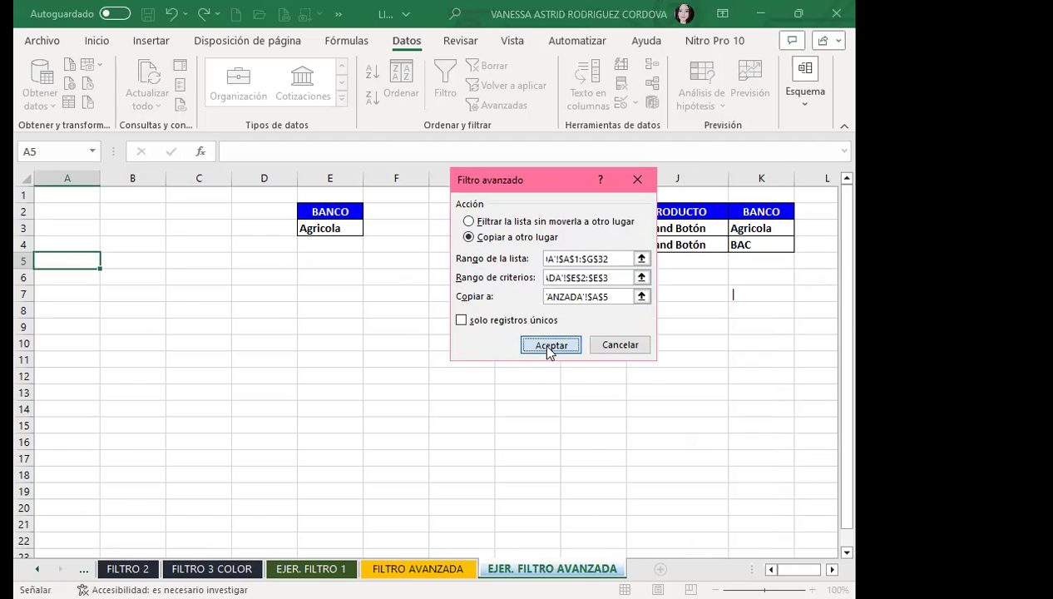
click(534, 310)
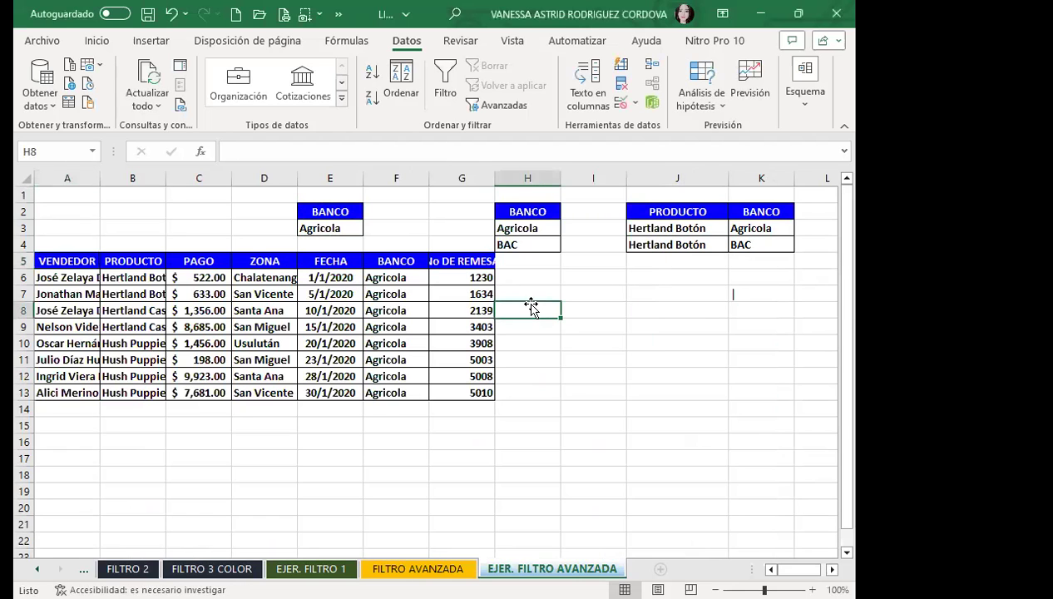
Step: Widen column G to fit No DE REMESA and look over the copied Agricola results
drag(497, 182, 529, 181)
click(436, 308)
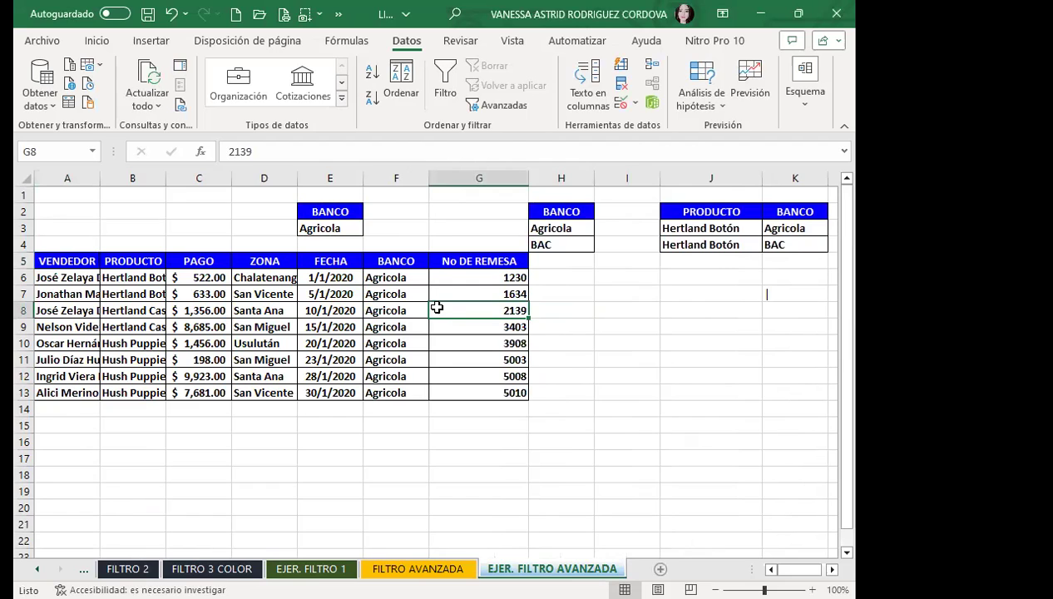
click(564, 307)
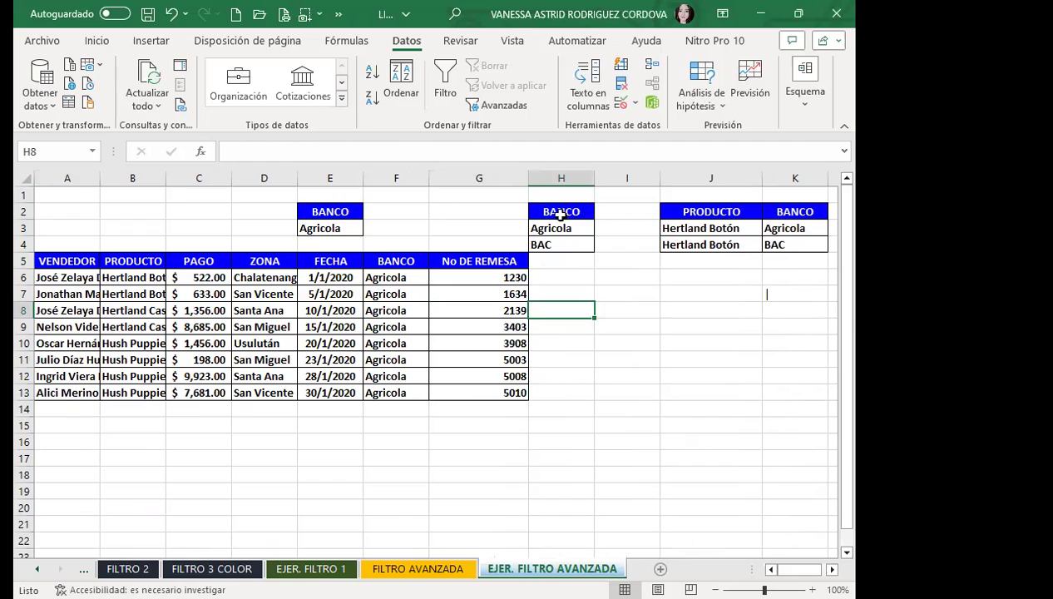
drag(561, 214, 556, 243)
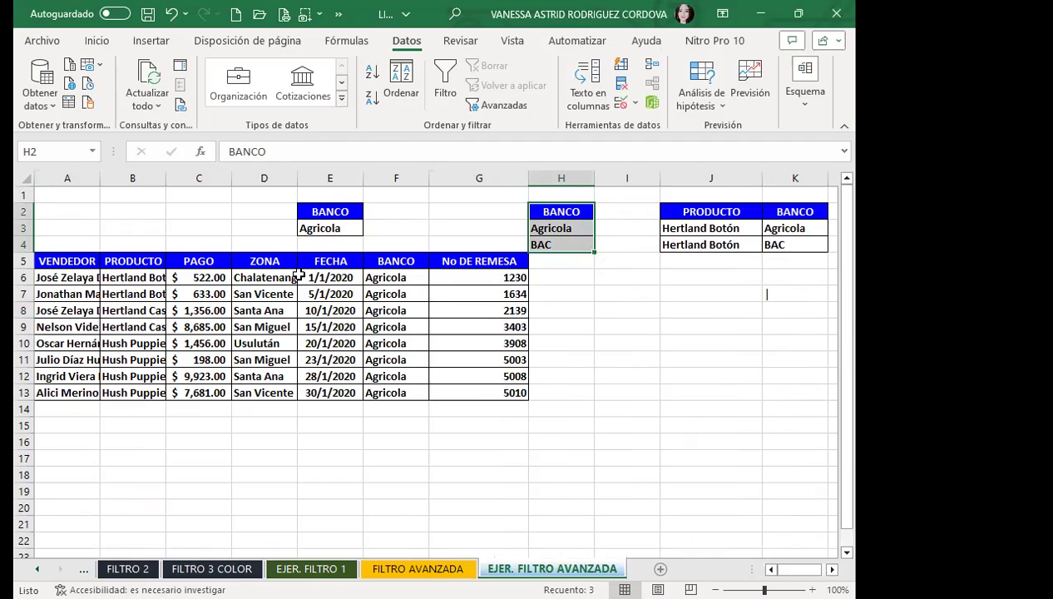
scroll(332, 292, down, 3)
click(330, 309)
scroll(320, 316, up, 2)
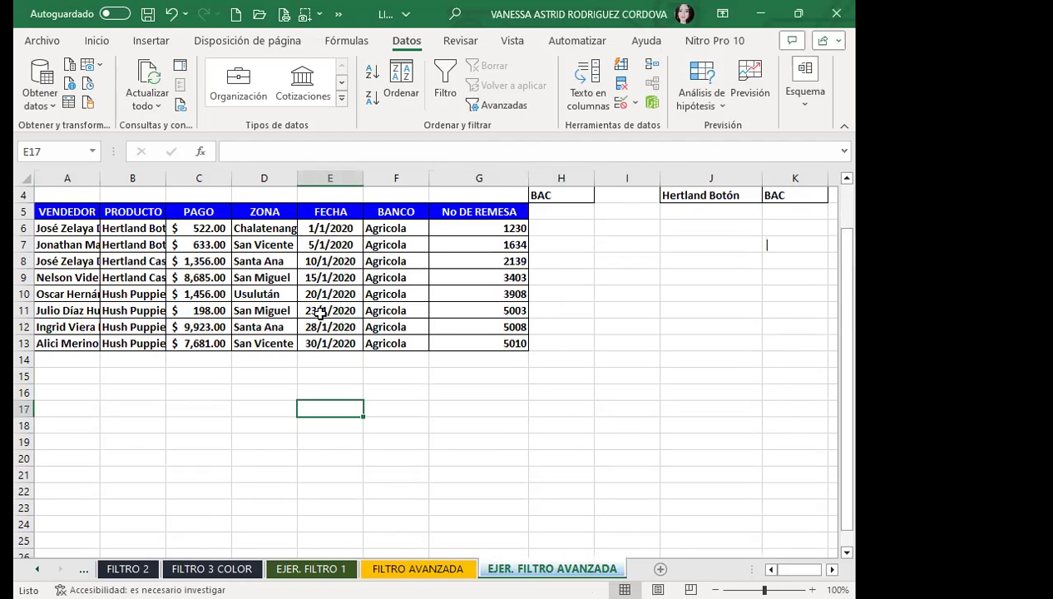
scroll(320, 315, up, 1)
click(321, 308)
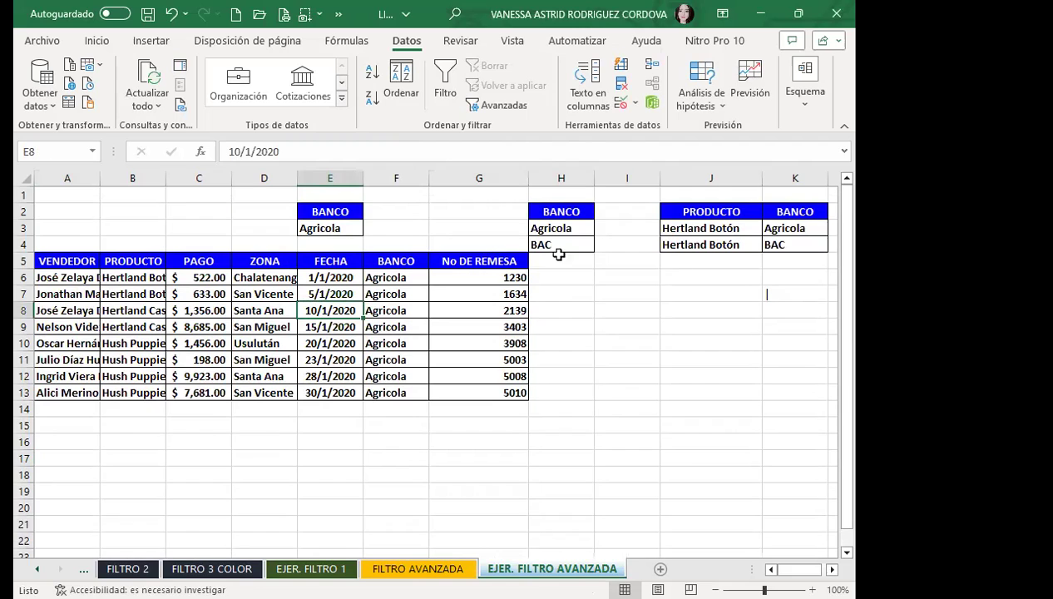
Step: Paste into the BANCO criteria cells E2:E3, then select empty cell A15 outside the table
click(720, 216)
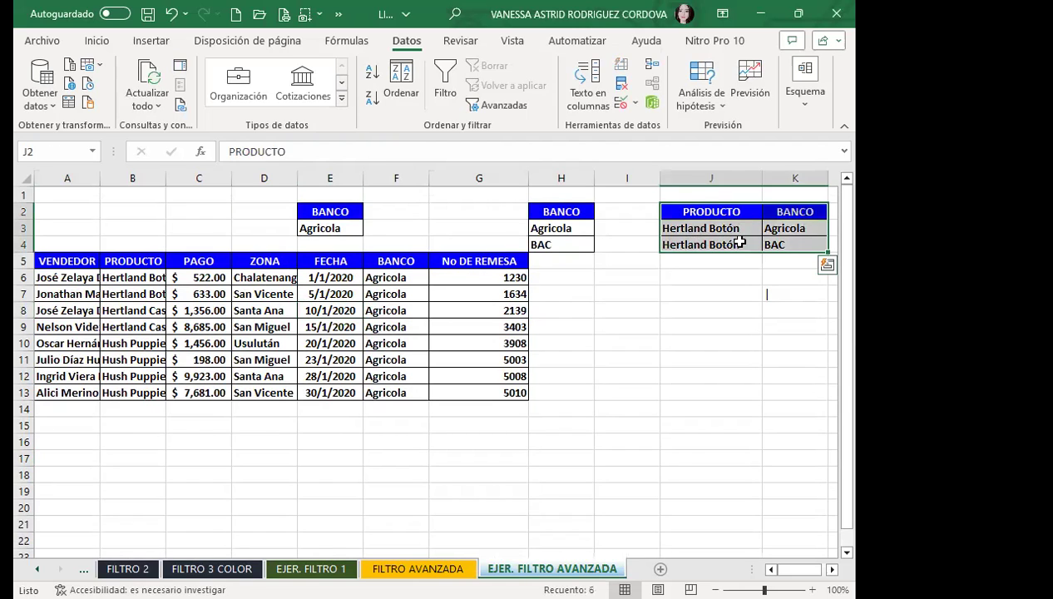
click(720, 233)
click(290, 293)
click(318, 281)
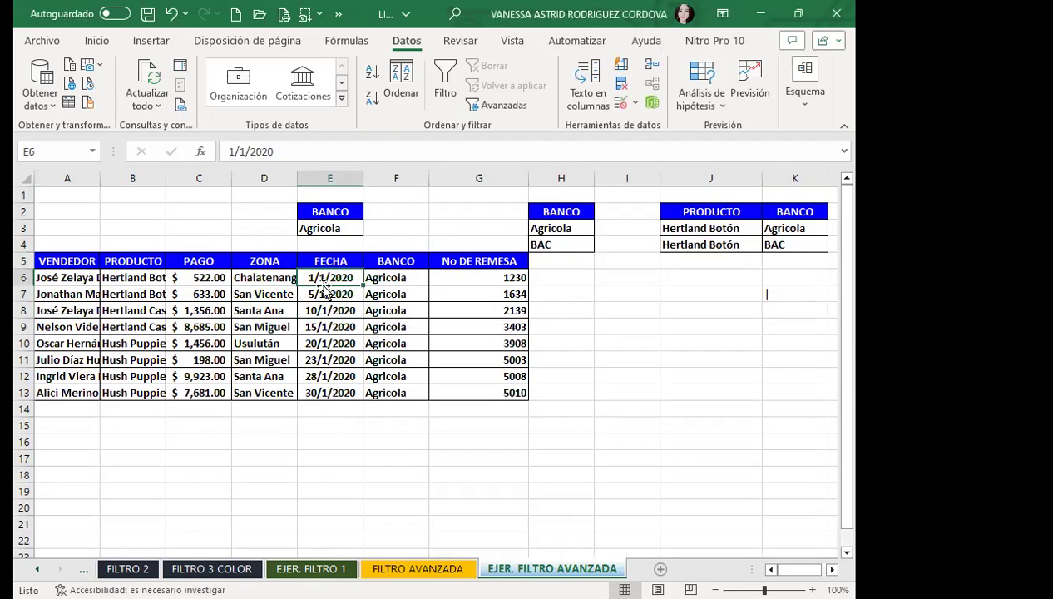
click(341, 293)
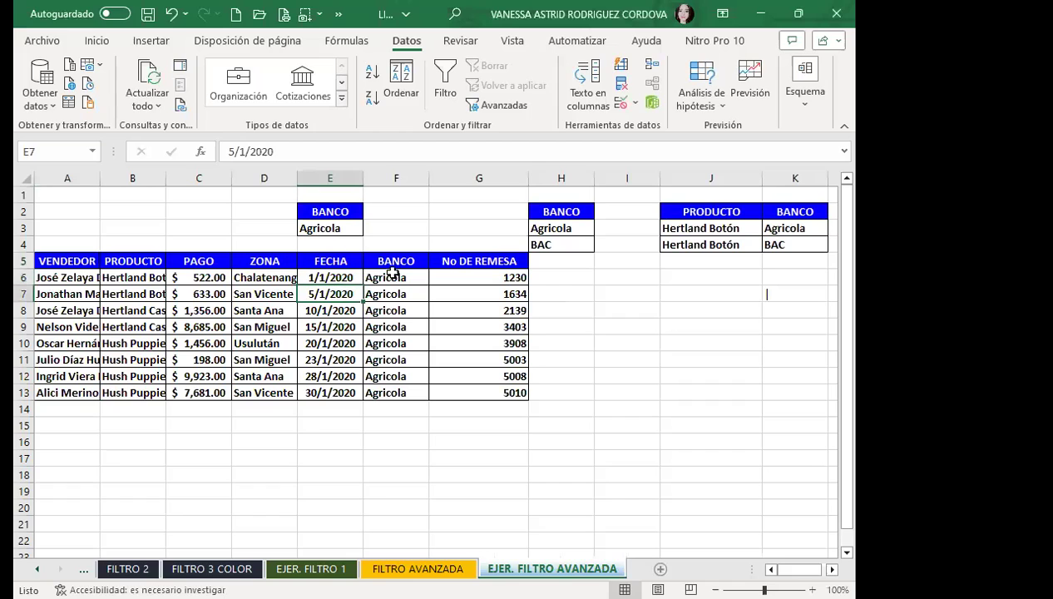
drag(388, 262, 388, 279)
key(ctrl+v)
drag(320, 212, 319, 229)
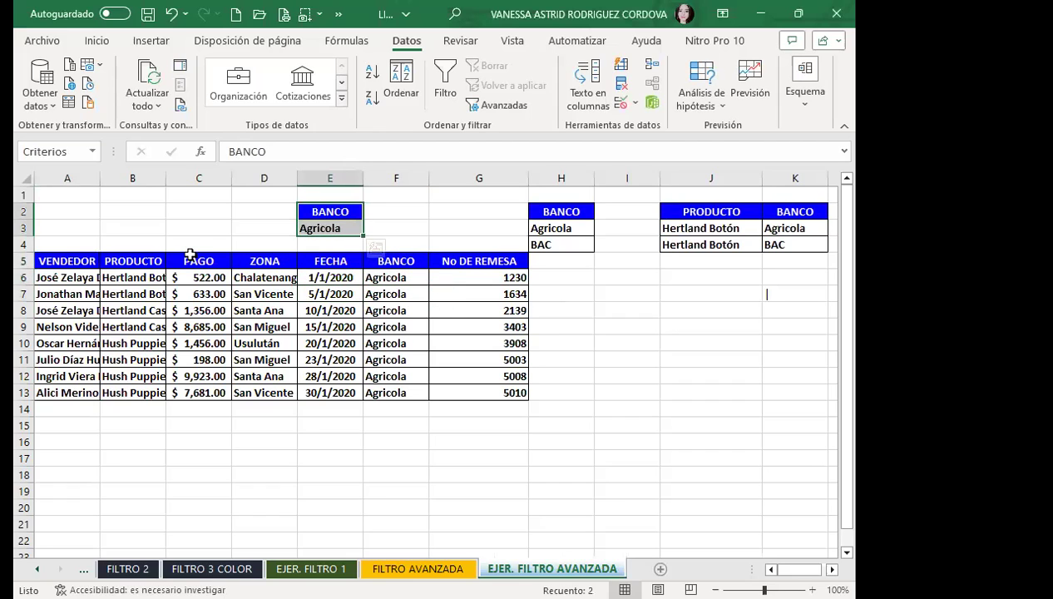
click(336, 294)
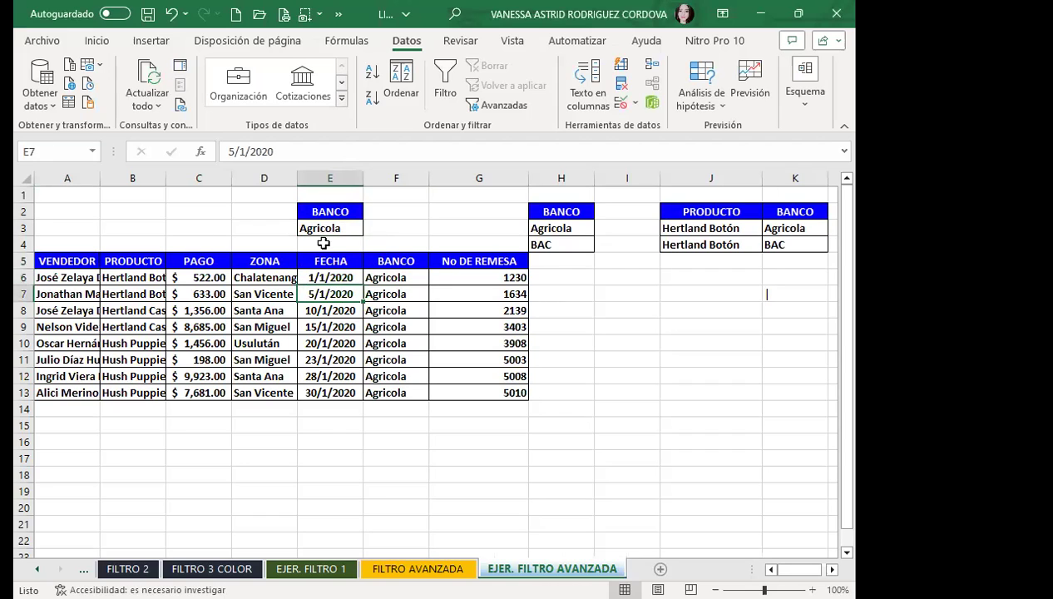
click(62, 421)
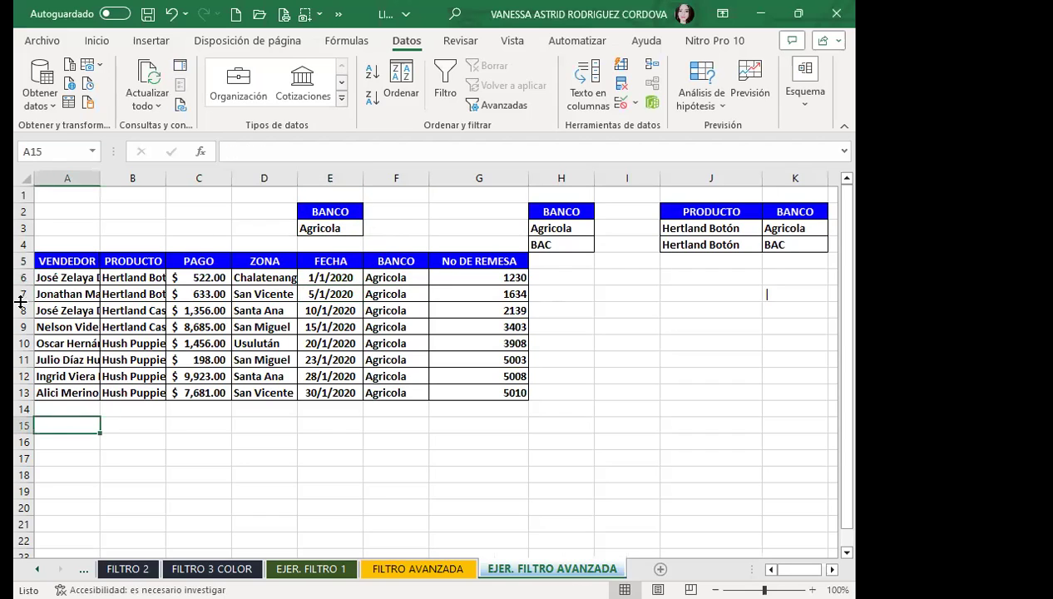
Step: In the advanced filter, set the list range to the FILTRO AVANZADA bank column $F$1:$F$32
click(497, 106)
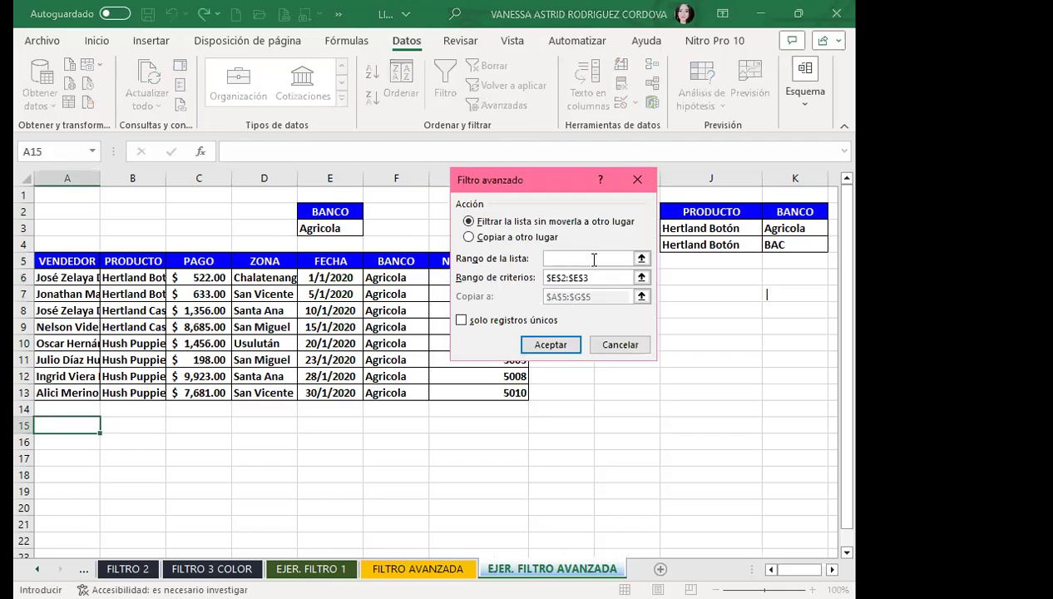
click(412, 569)
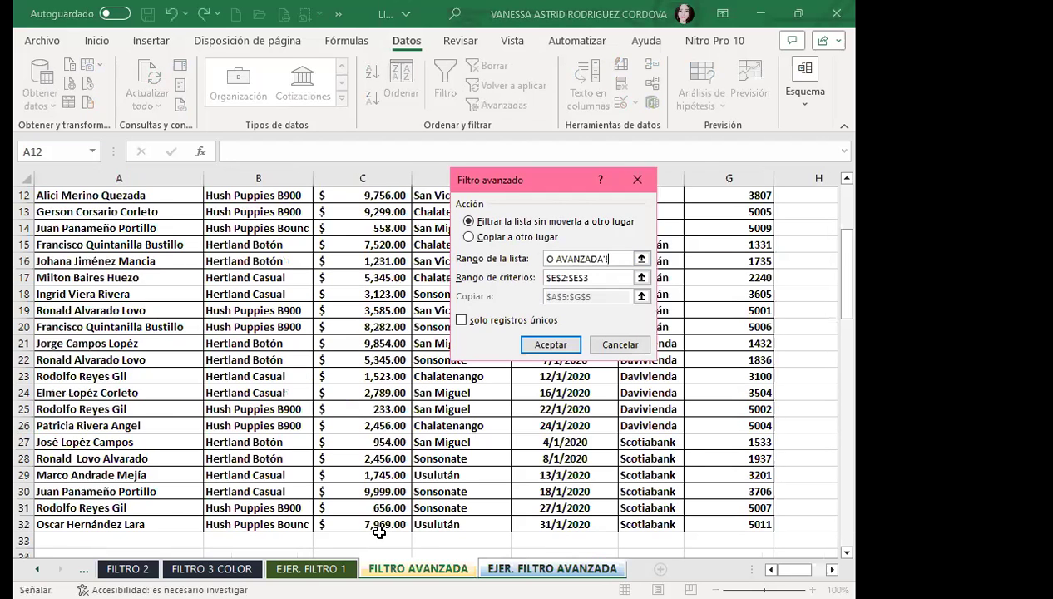
scroll(89, 234, up, 4)
click(115, 194)
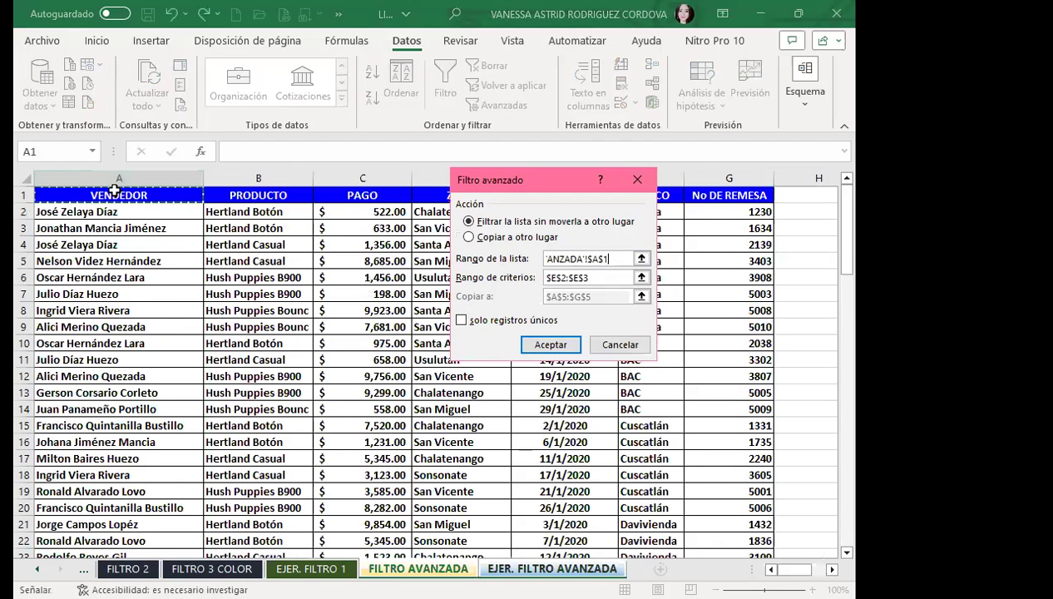
drag(115, 195, 770, 530)
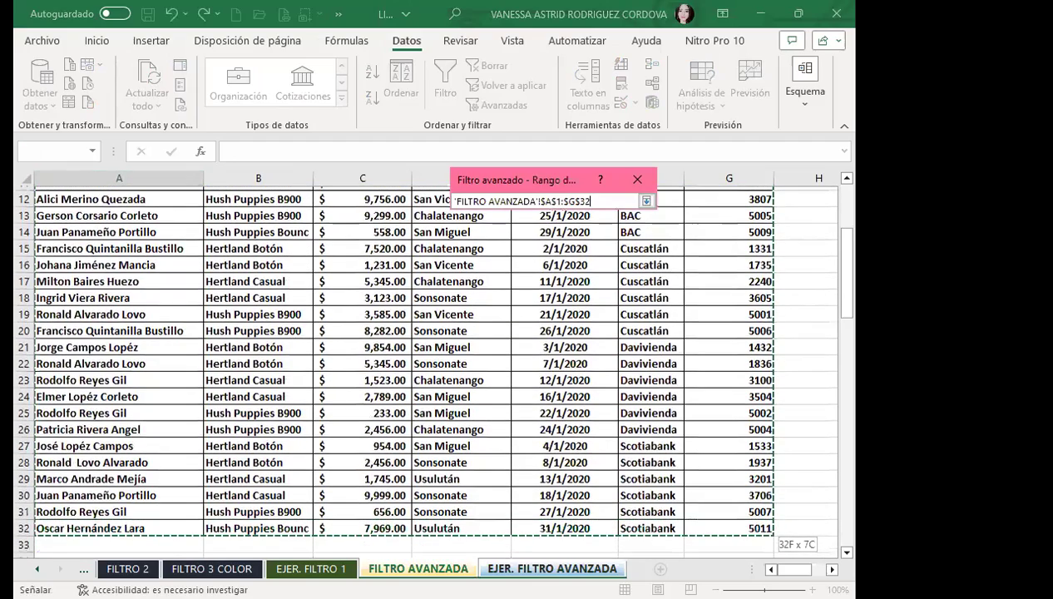
key(Return)
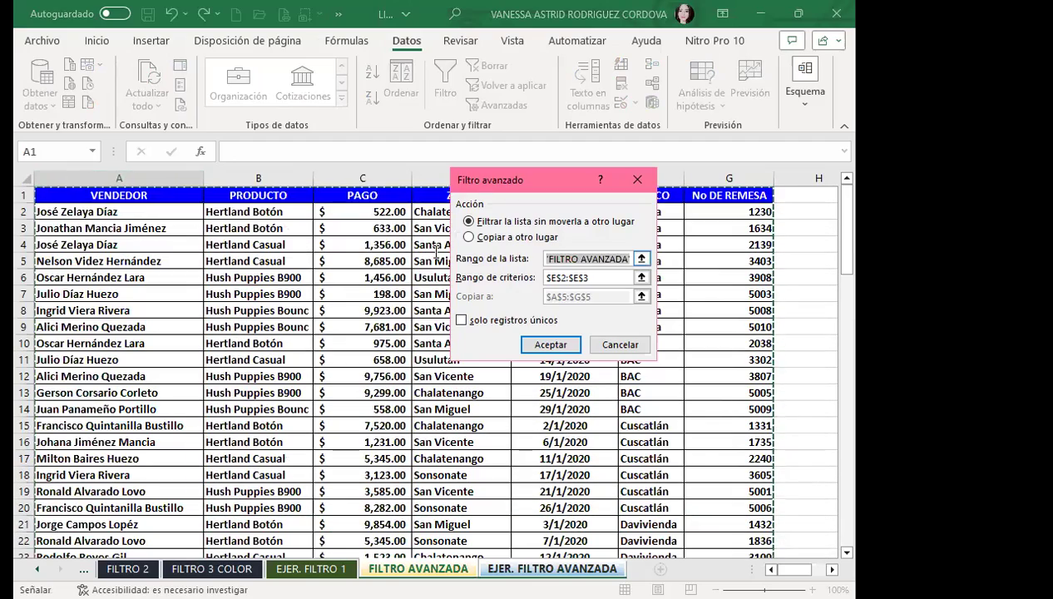
key(BackSpace)
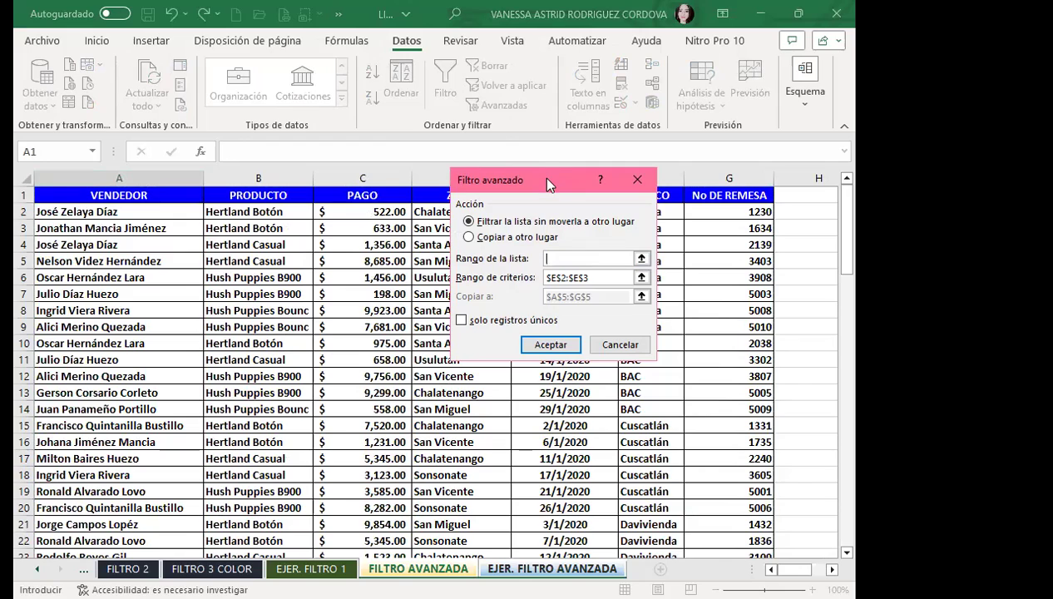
click(647, 198)
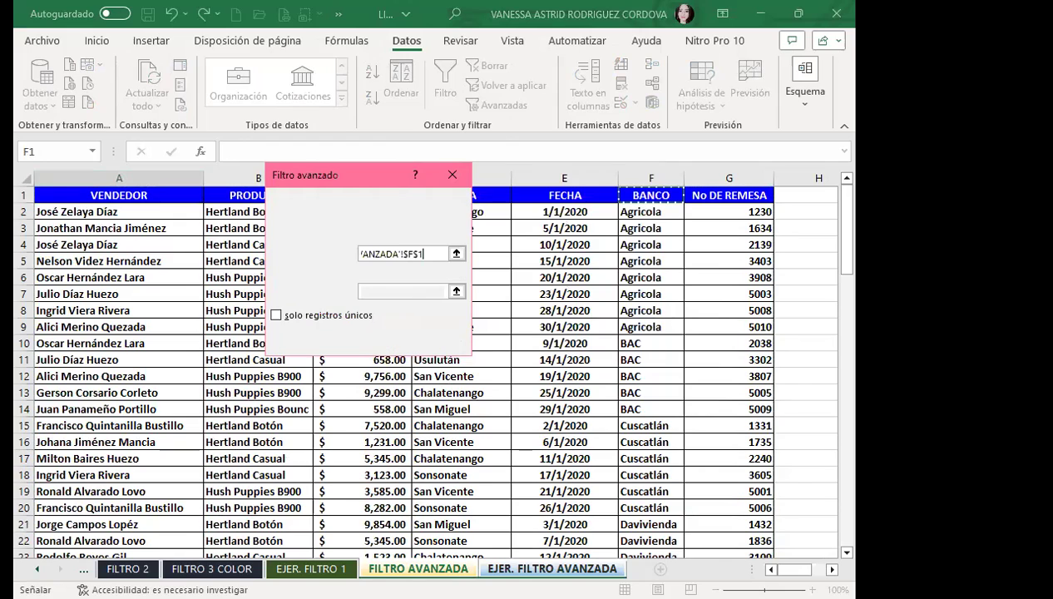
drag(647, 198, 664, 553)
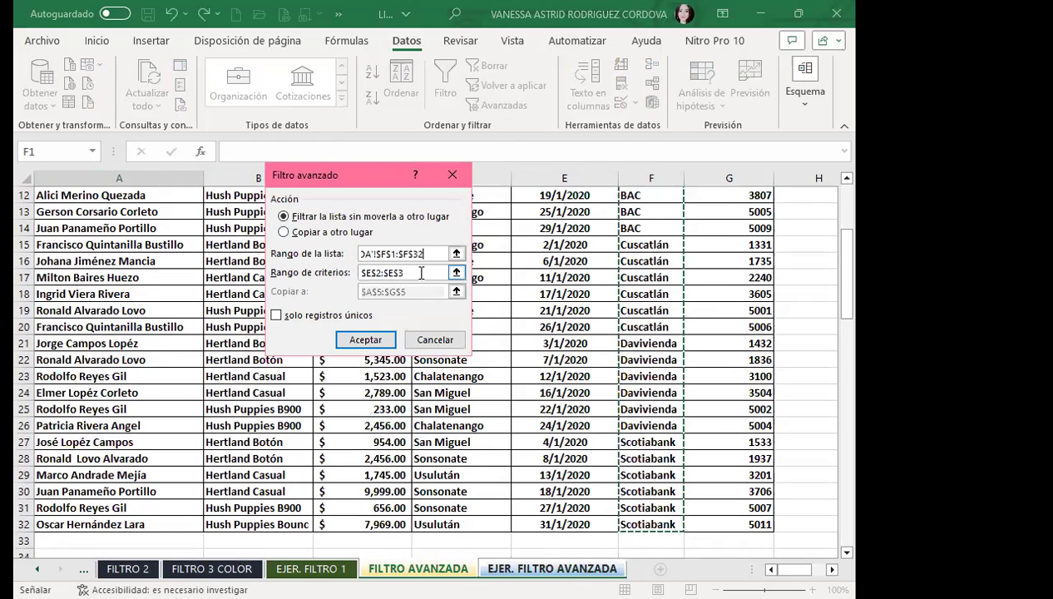
key(Tab)
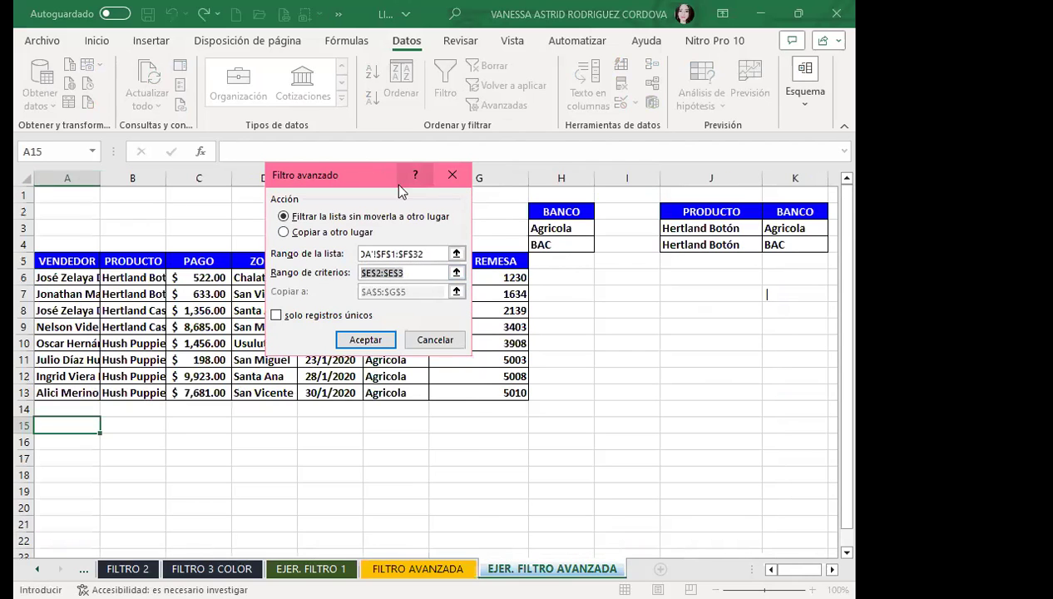
Step: Use criteria E2:E3, copy results to A19, and run the filter to list eight Agricola entries
drag(388, 177, 592, 193)
drag(341, 207, 364, 229)
click(486, 248)
drag(609, 307, 562, 308)
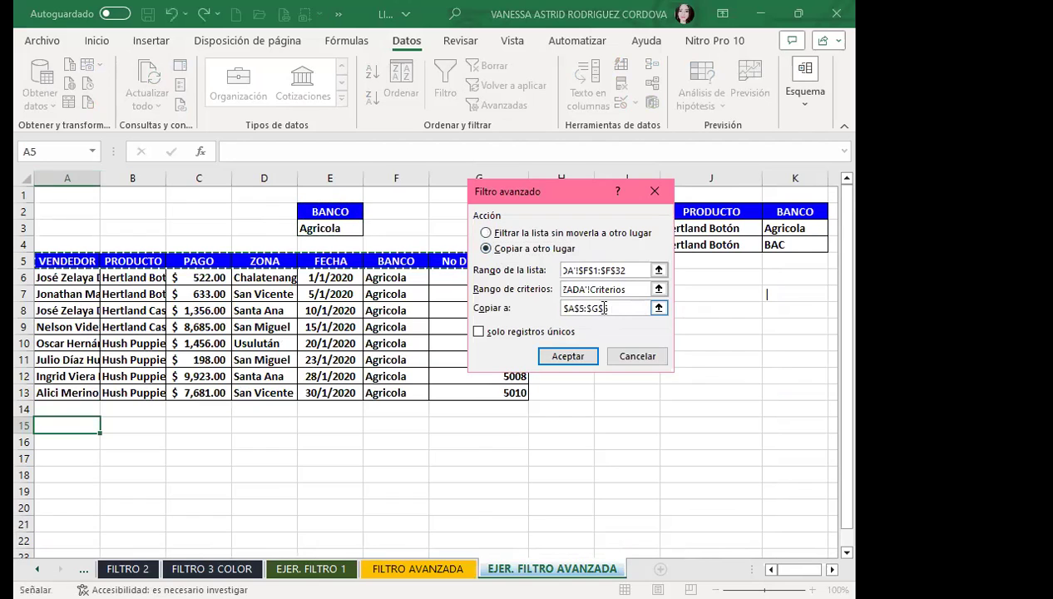
click(53, 496)
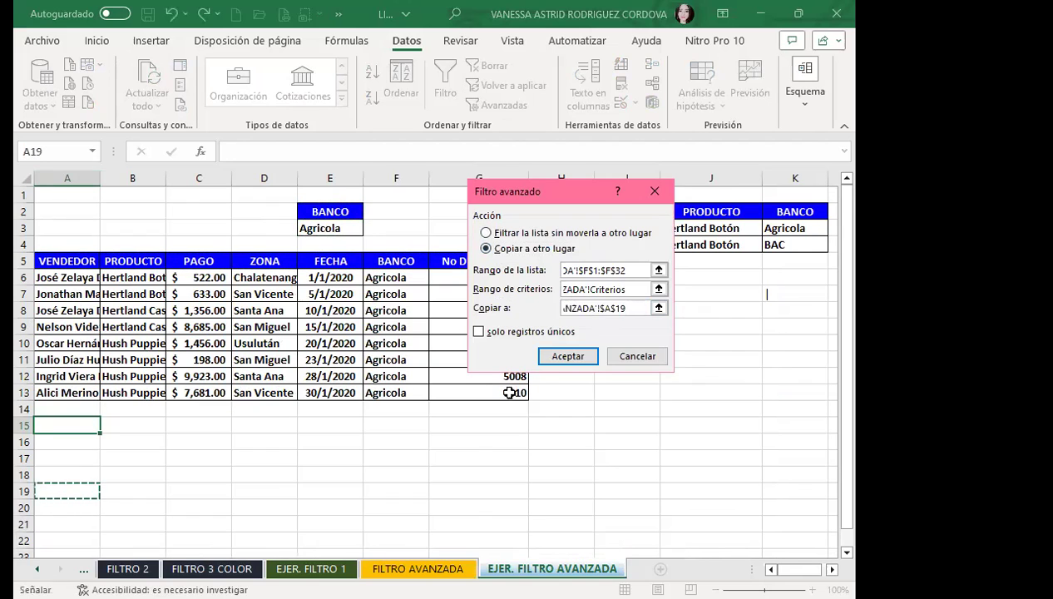
click(555, 356)
scroll(71, 391, down, 2)
scroll(73, 372, down, 2)
click(76, 360)
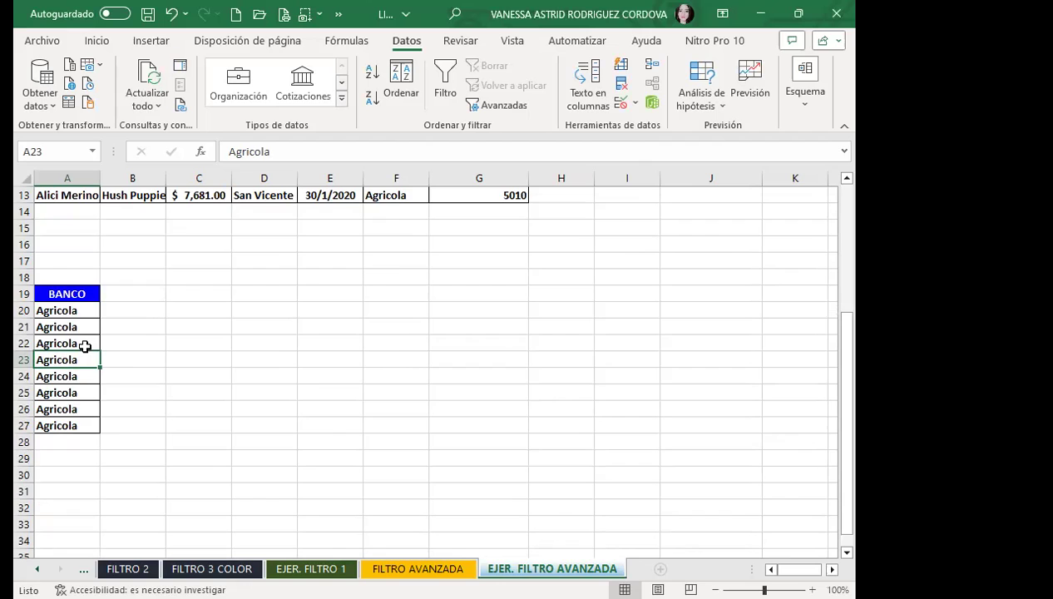
Step: Review the PRODUCTO/BANCO criteria block J2:K4 and the BANCO criteria in E2
scroll(85, 346, up, 2)
scroll(118, 340, up, 2)
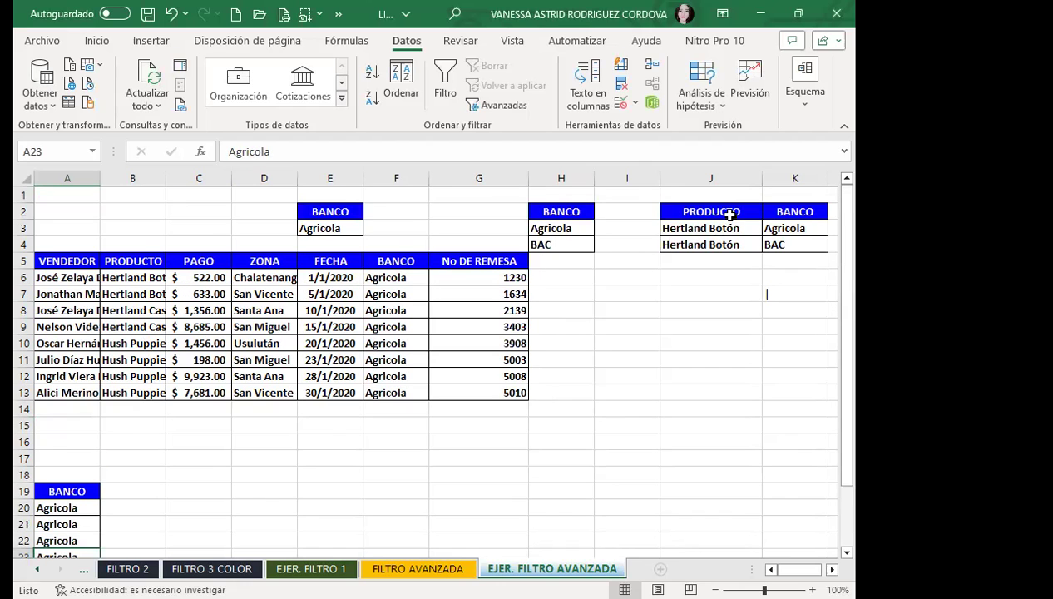
drag(729, 214, 790, 215)
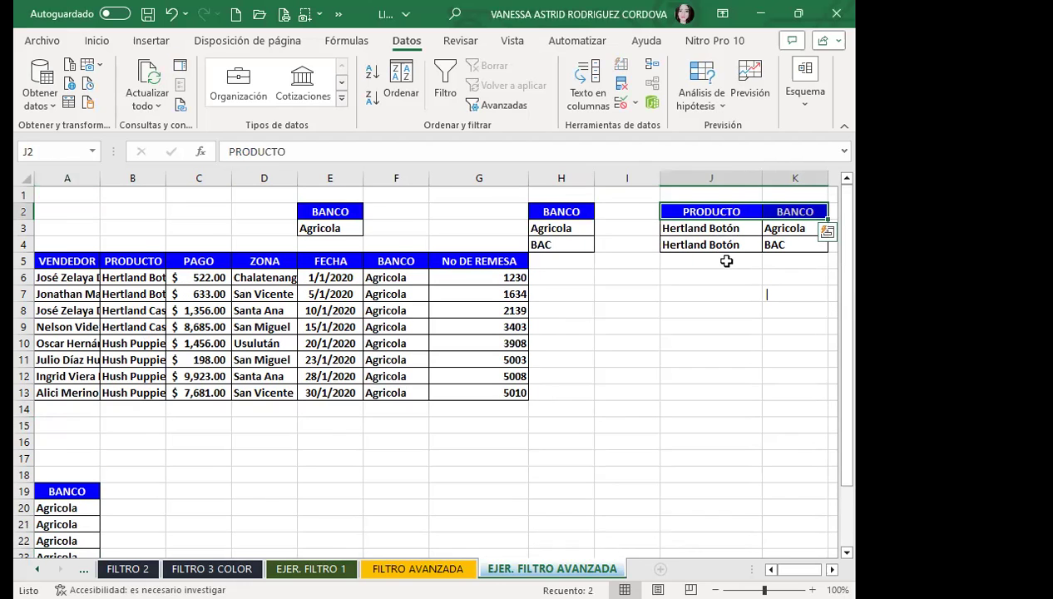
click(792, 212)
click(733, 211)
click(794, 211)
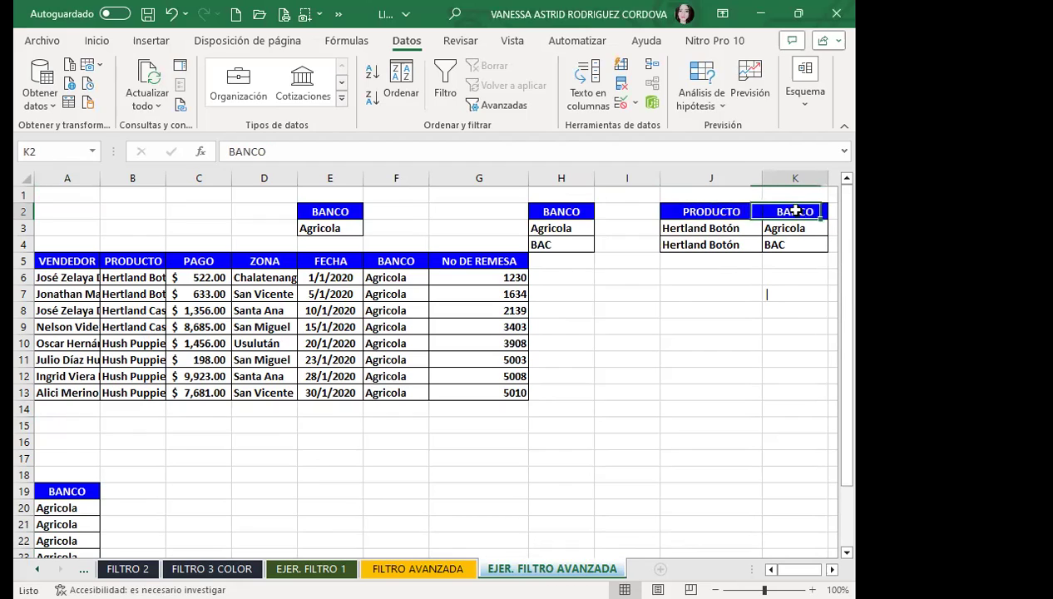
click(786, 244)
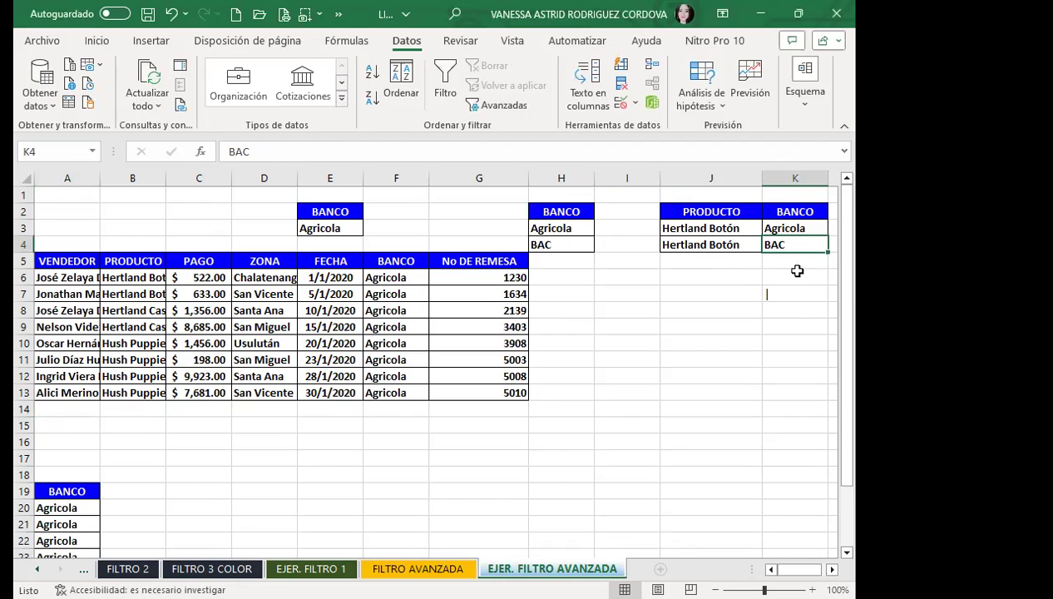
drag(713, 216, 775, 213)
click(778, 213)
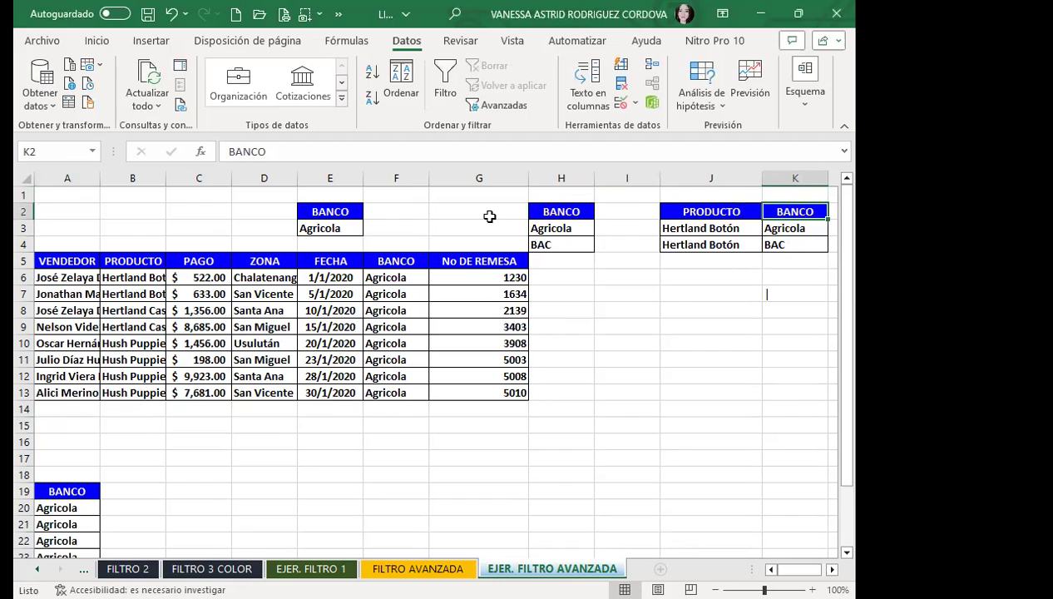
click(344, 211)
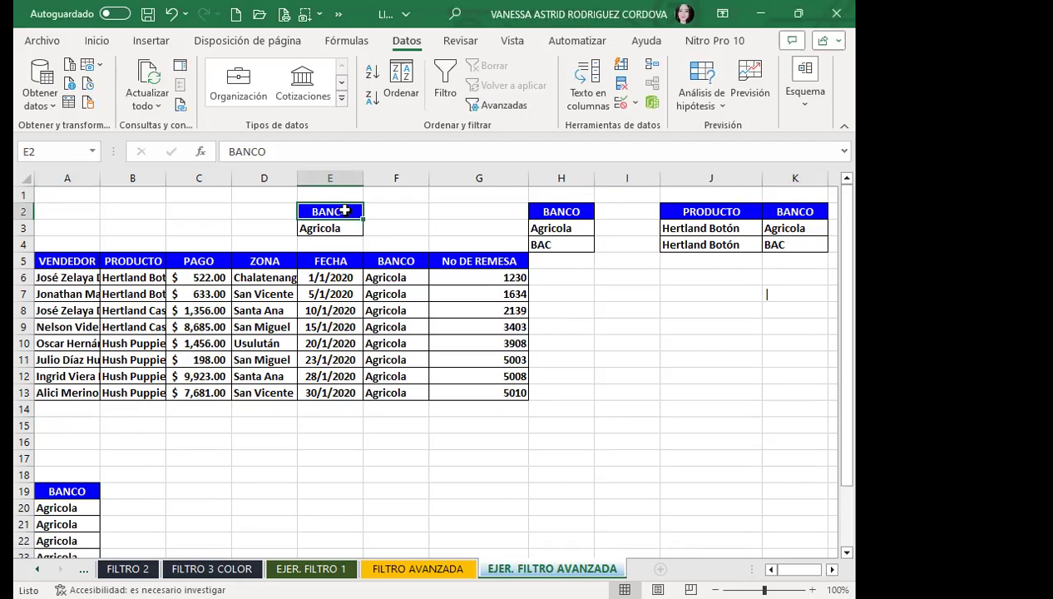
click(724, 212)
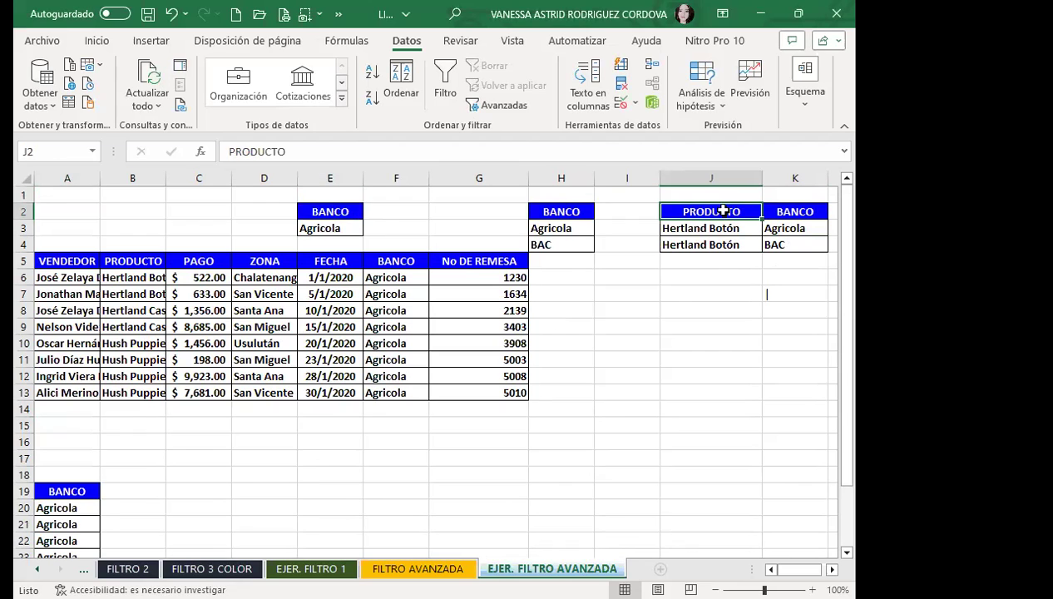
drag(754, 209, 778, 243)
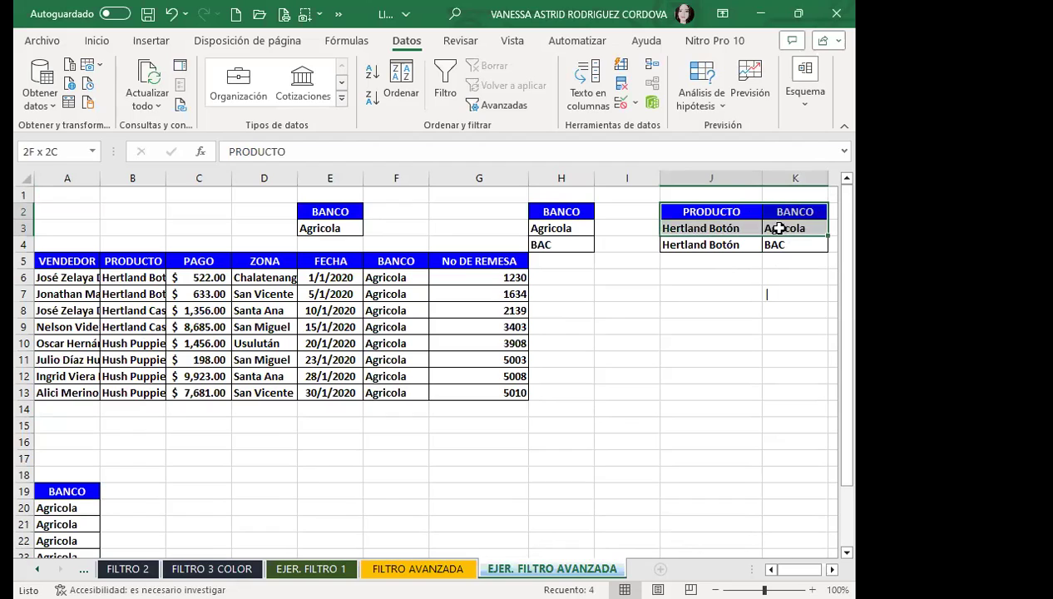
click(711, 209)
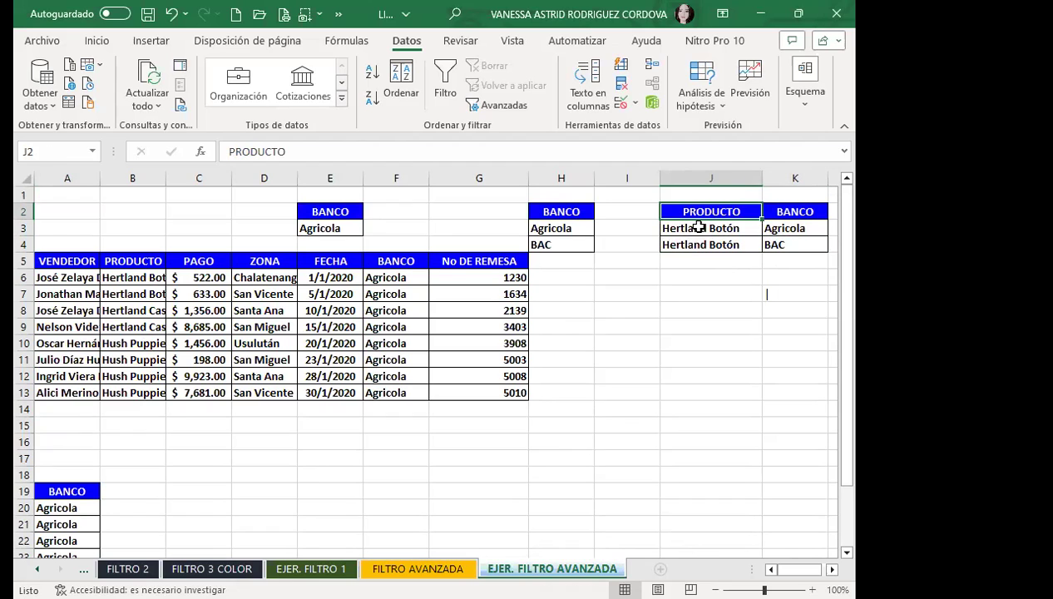
click(794, 210)
Step: Check the filtered table A5:G13 and the BANCO results at A19, then switch to the course forum in Firefox
mouse_move(80, 264)
mouse_down()
mouse_move(402, 316)
mouse_move(471, 387)
mouse_up()
click(380, 324)
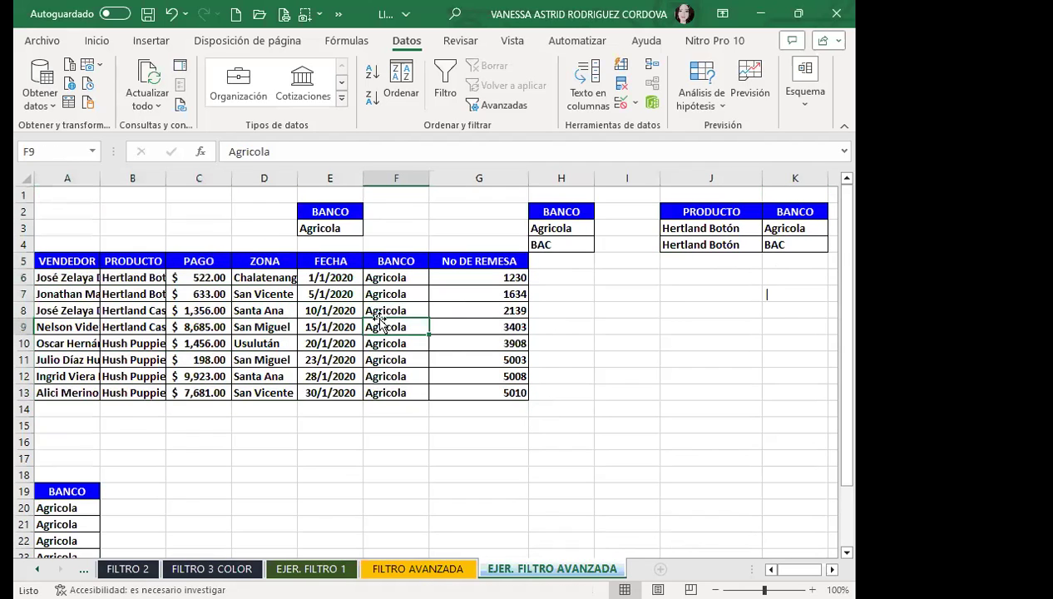
click(710, 211)
click(794, 211)
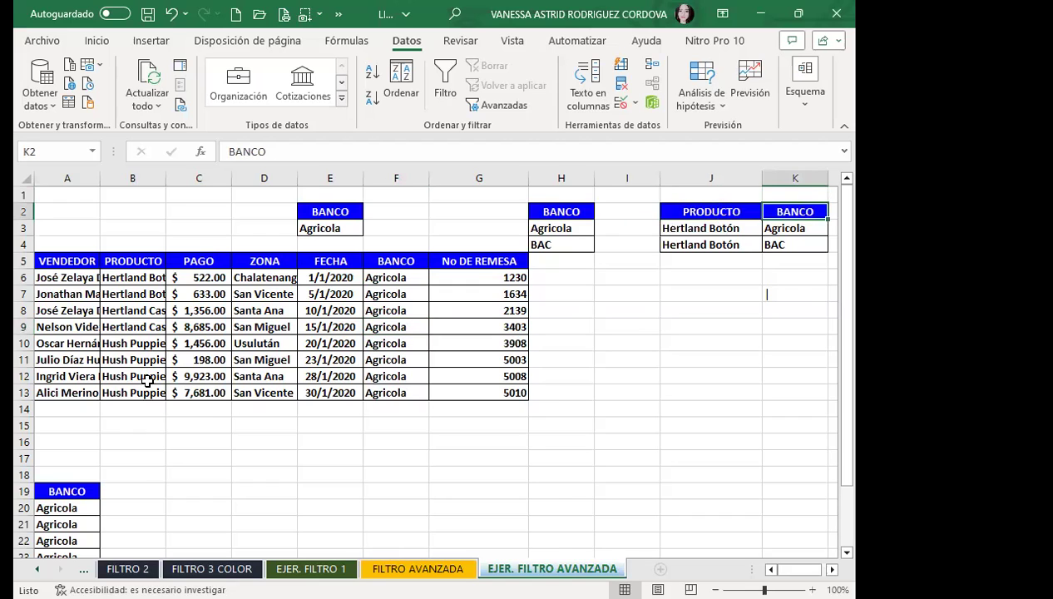
scroll(83, 362, down, 4)
scroll(75, 285, down, 1)
click(74, 245)
click(65, 406)
click(143, 415)
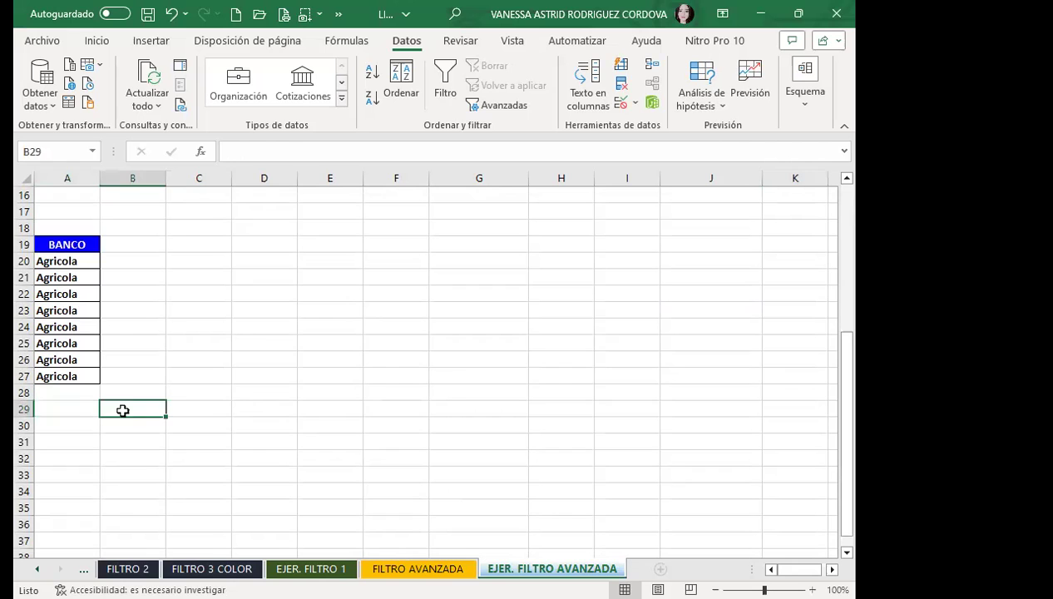
scroll(300, 383, up, 2)
scroll(301, 381, up, 3)
drag(366, 345, 359, 357)
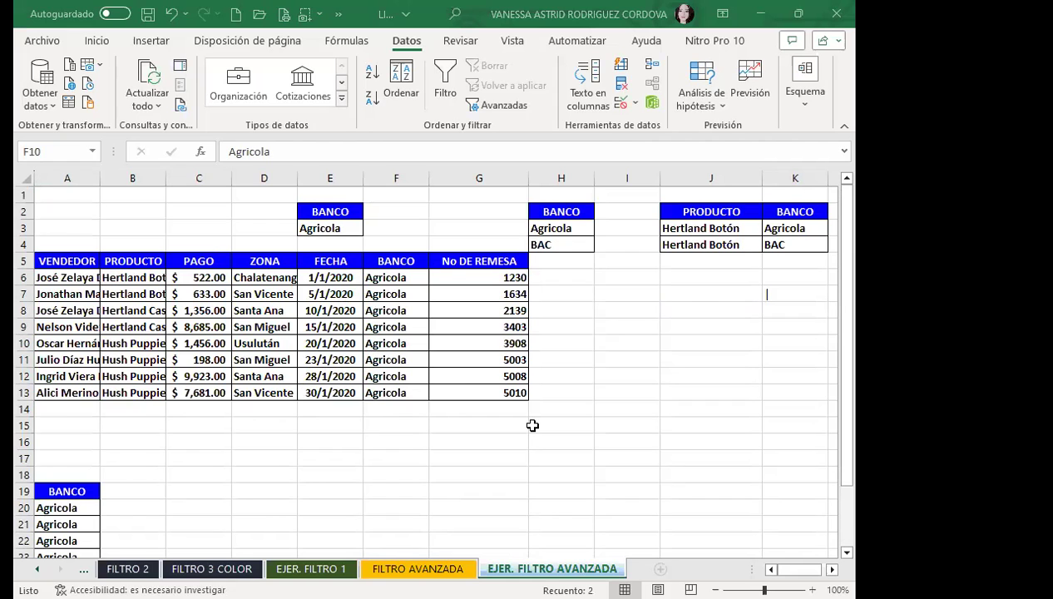
key(alt+Tab)
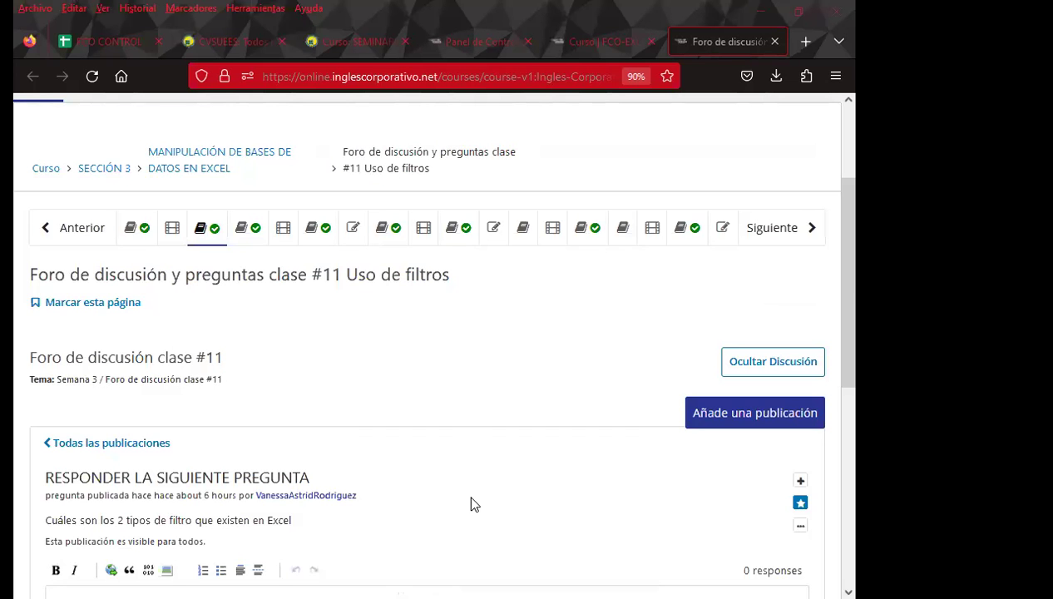